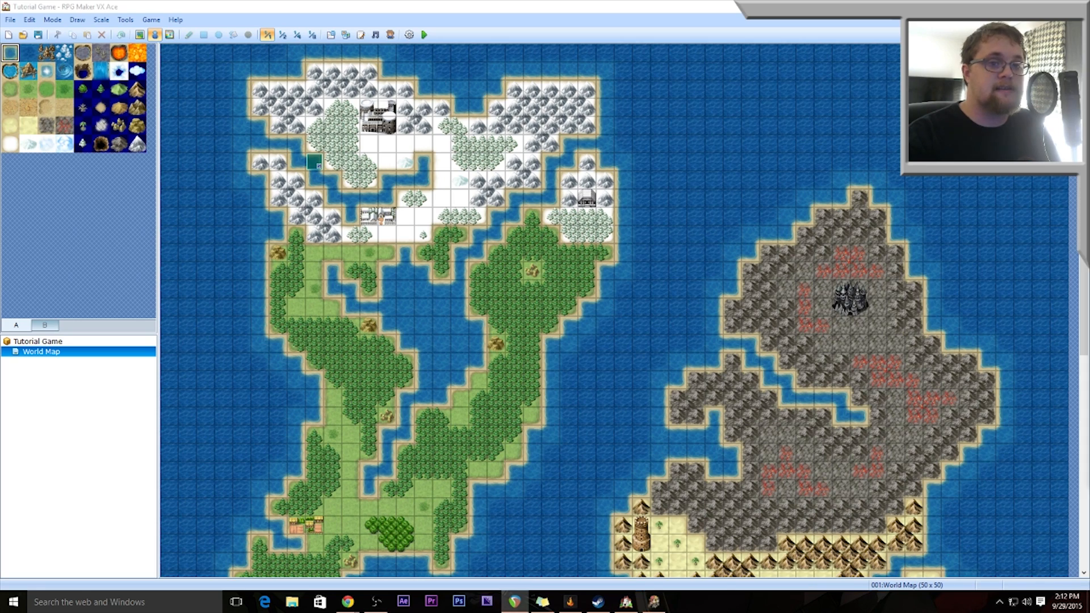
# - Look over the whole world map, from the snowy north down to the southern desert and back up
pyautogui.scroll(-6, 1067, 397)
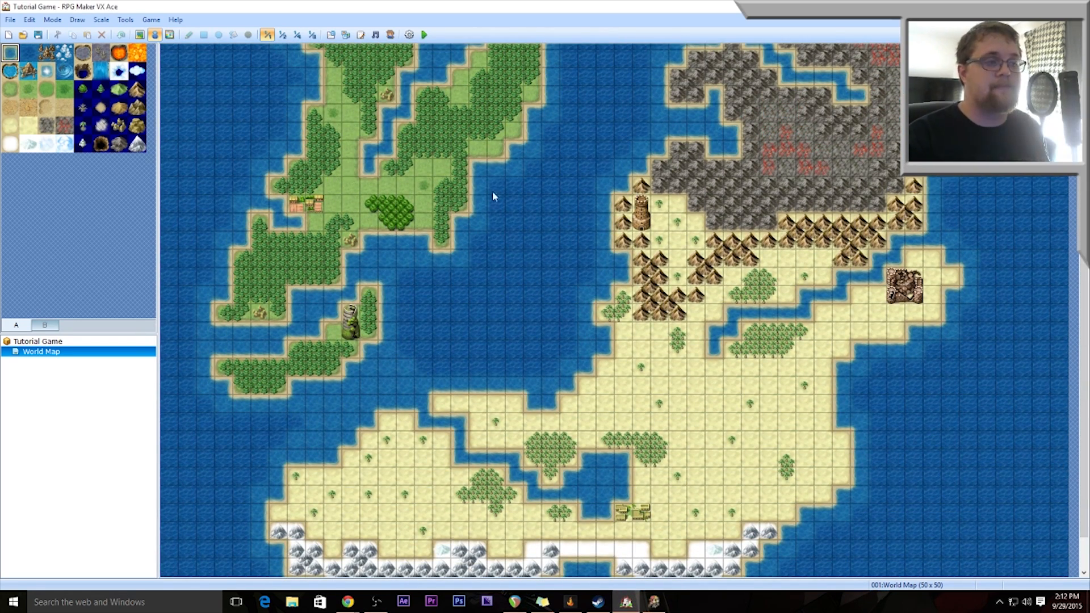
pyautogui.scroll(6, 488, 147)
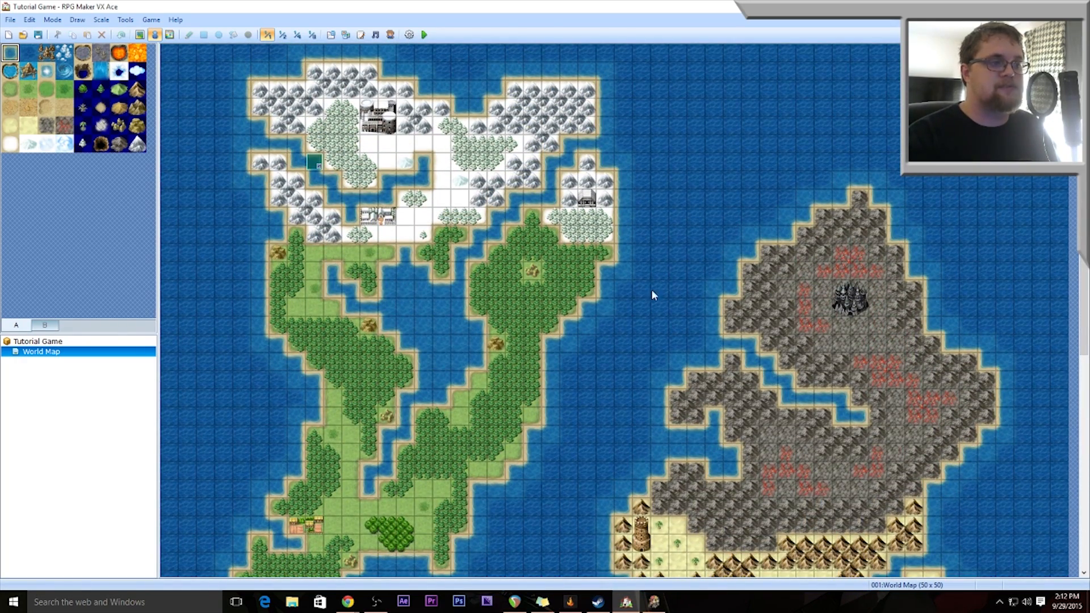
pyautogui.scroll(-5, 478, 277)
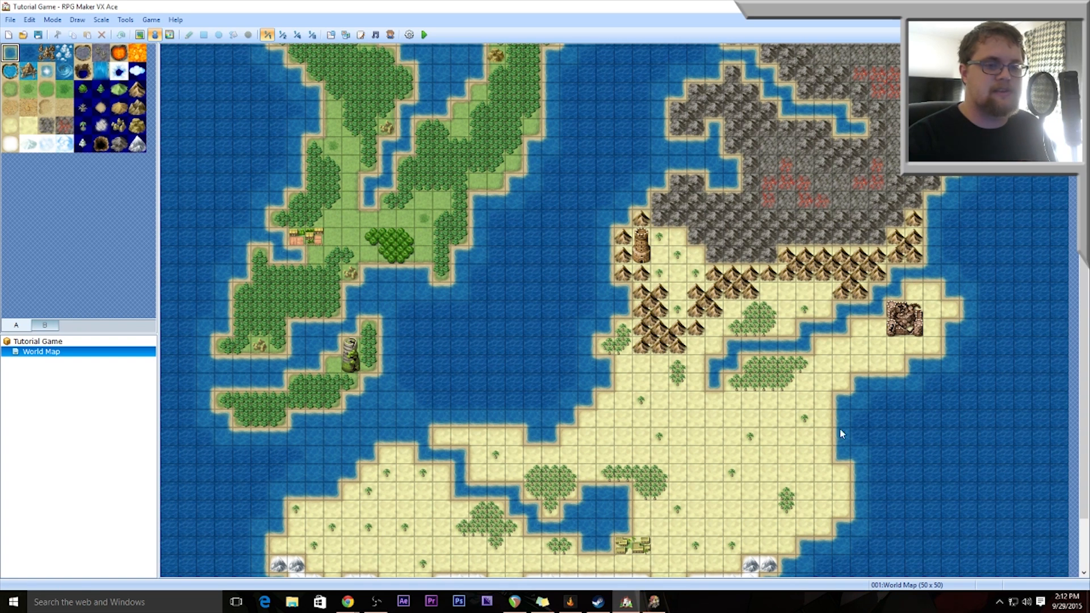
pyautogui.scroll(-3, 864, 370)
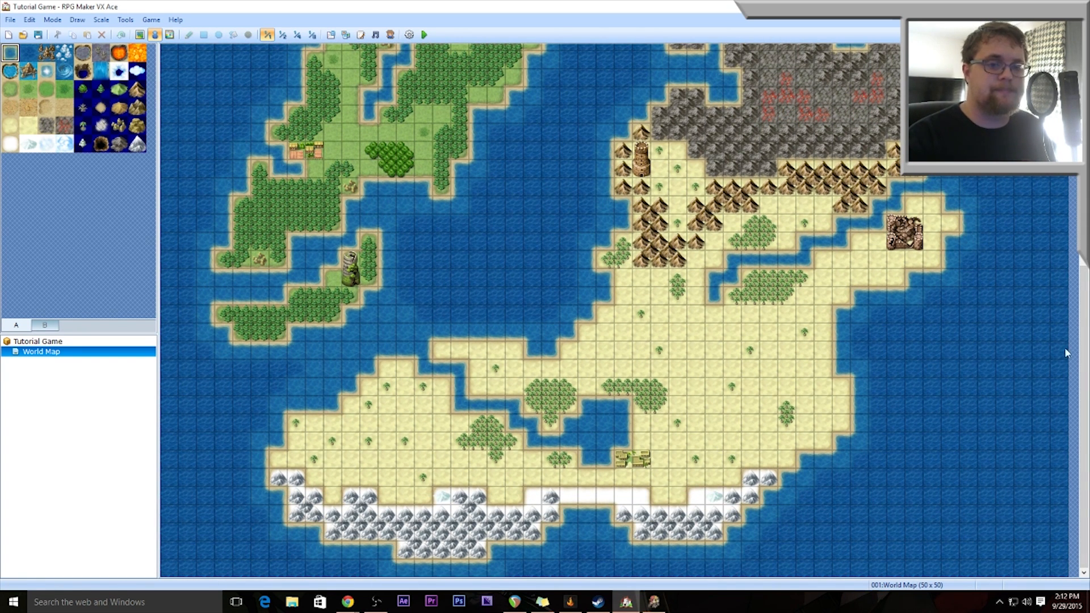
pyautogui.moveTo(1085, 342); pyautogui.dragTo(1085, 126)
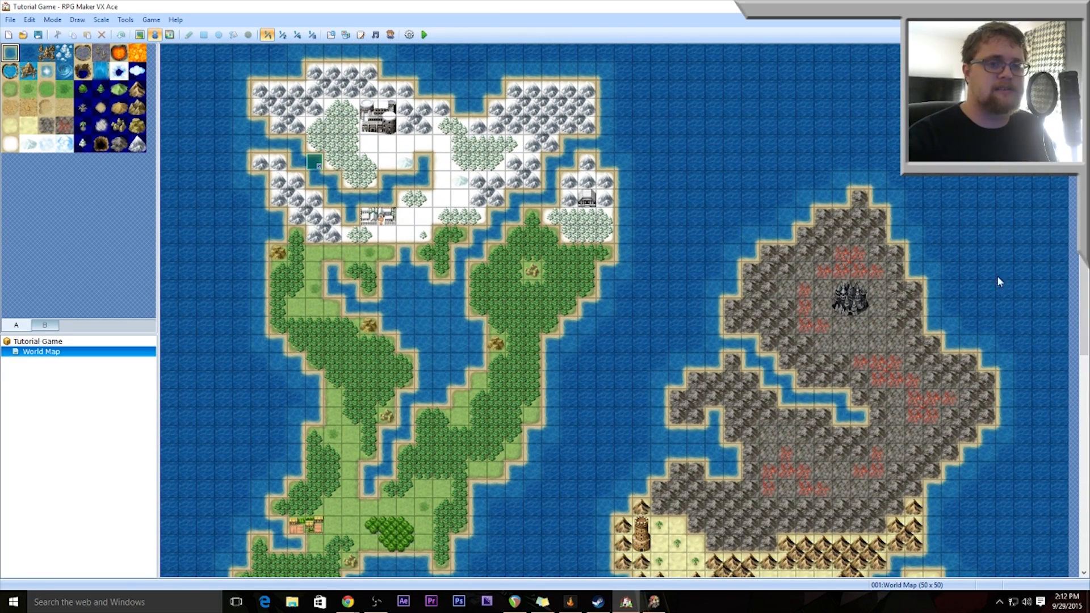
pyautogui.scroll(-5, 262, 249)
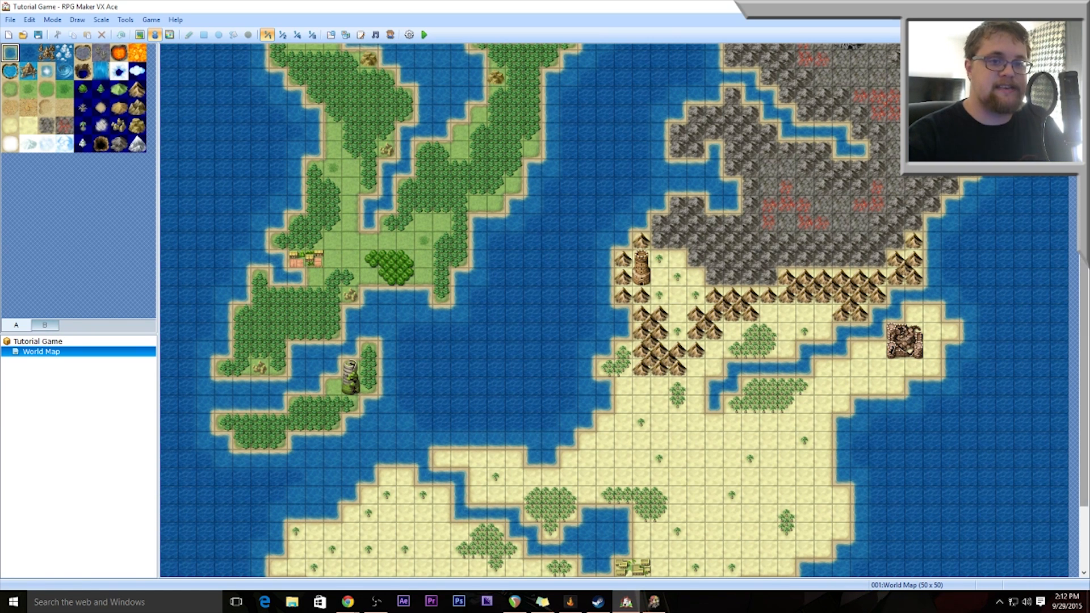
pyautogui.moveTo(1085, 264); pyautogui.dragTo(1085, 322)
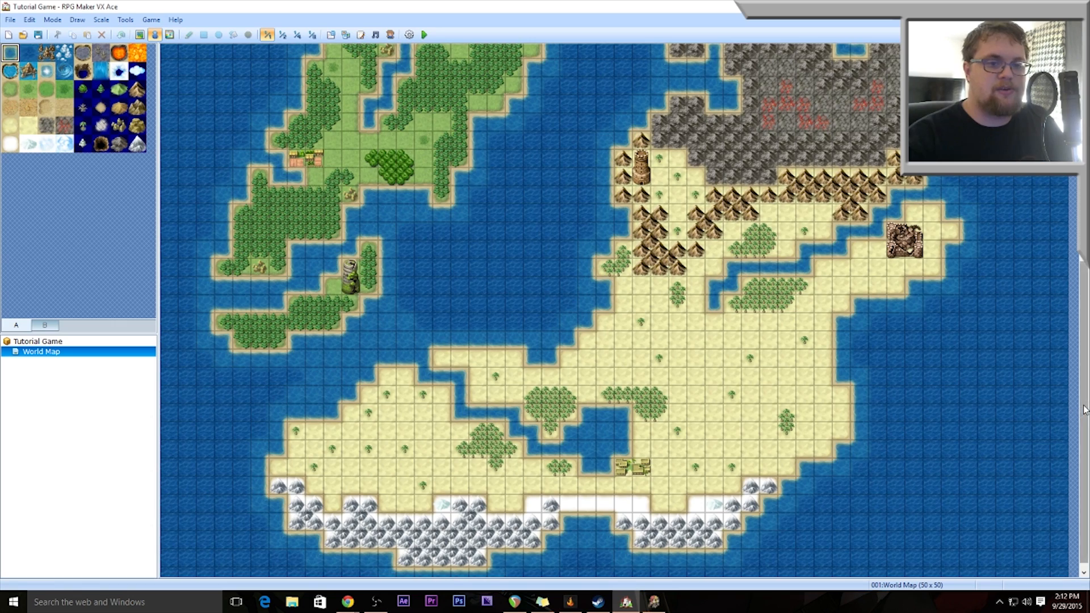
pyautogui.moveTo(1084, 407); pyautogui.dragTo(1084, 198)
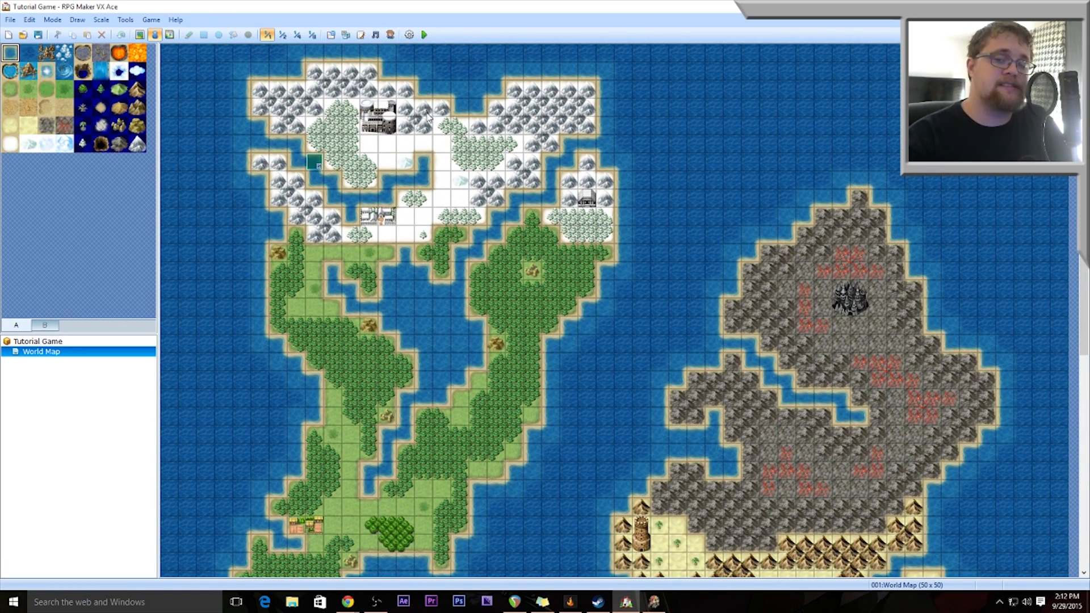
# - Open the Character Generator and give the male character golden-blond hair and green eyes
pyautogui.click(391, 36)
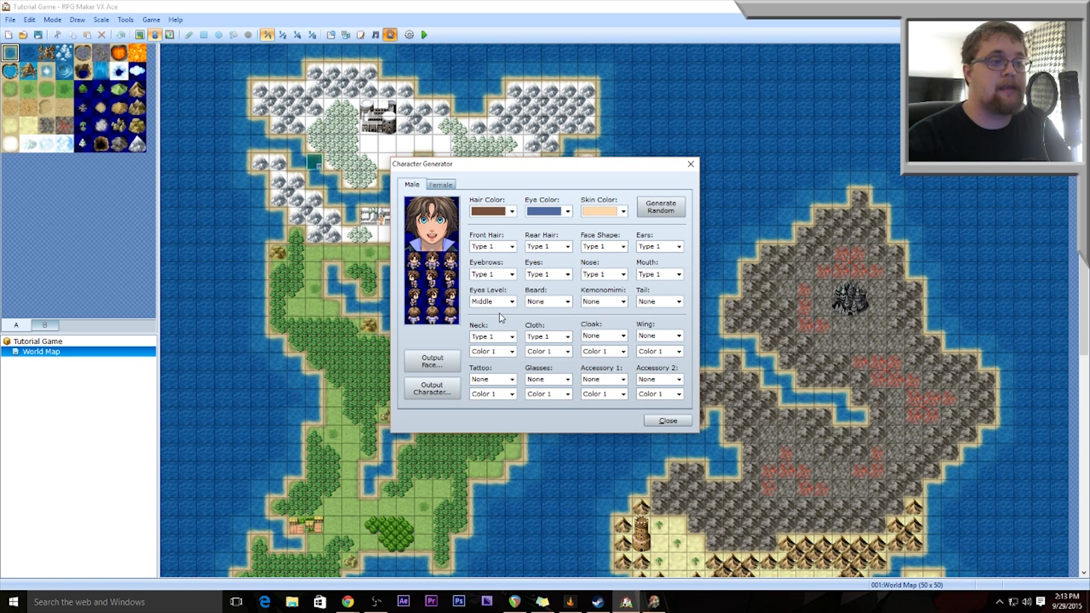
pyautogui.moveTo(509, 164)
pyautogui.mouseDown()
pyautogui.moveTo(574, 132)
pyautogui.moveTo(534, 118)
pyautogui.moveTo(517, 151)
pyautogui.mouseUp()
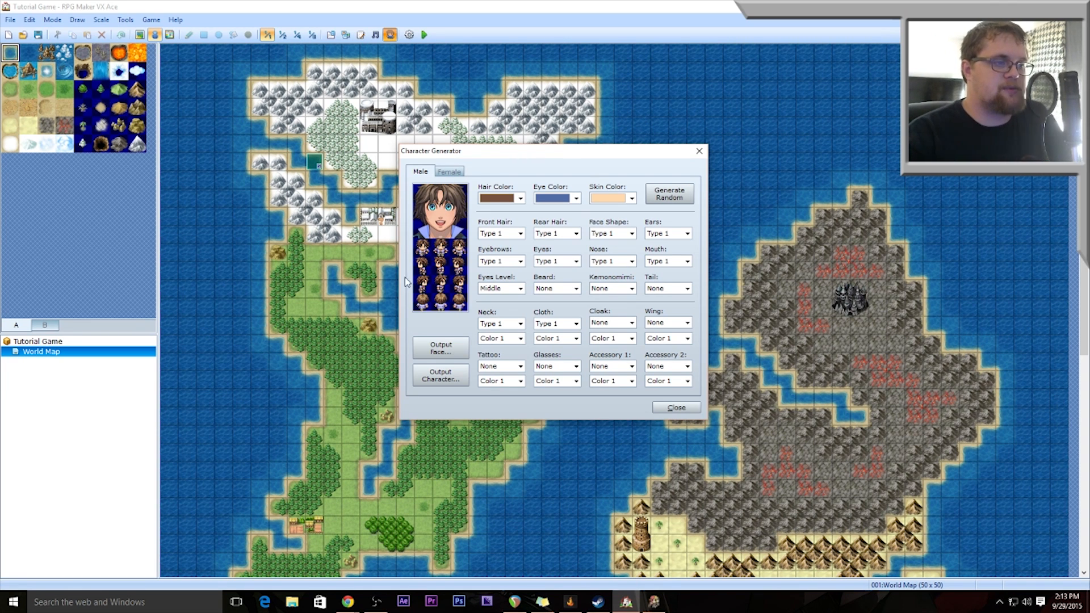
pyautogui.click(521, 198)
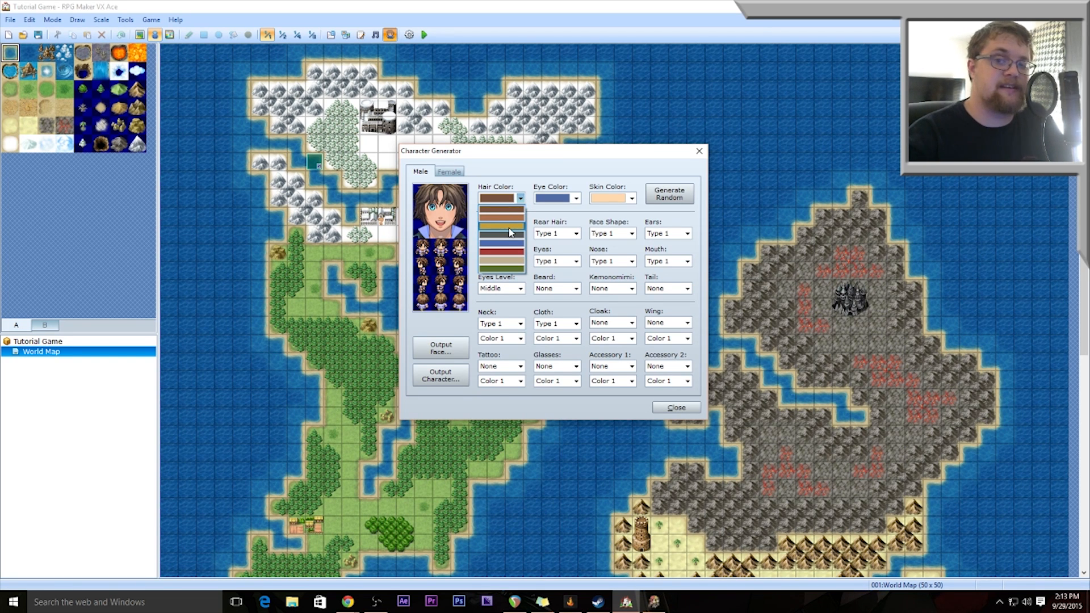
pyautogui.click(509, 227)
pyautogui.click(577, 198)
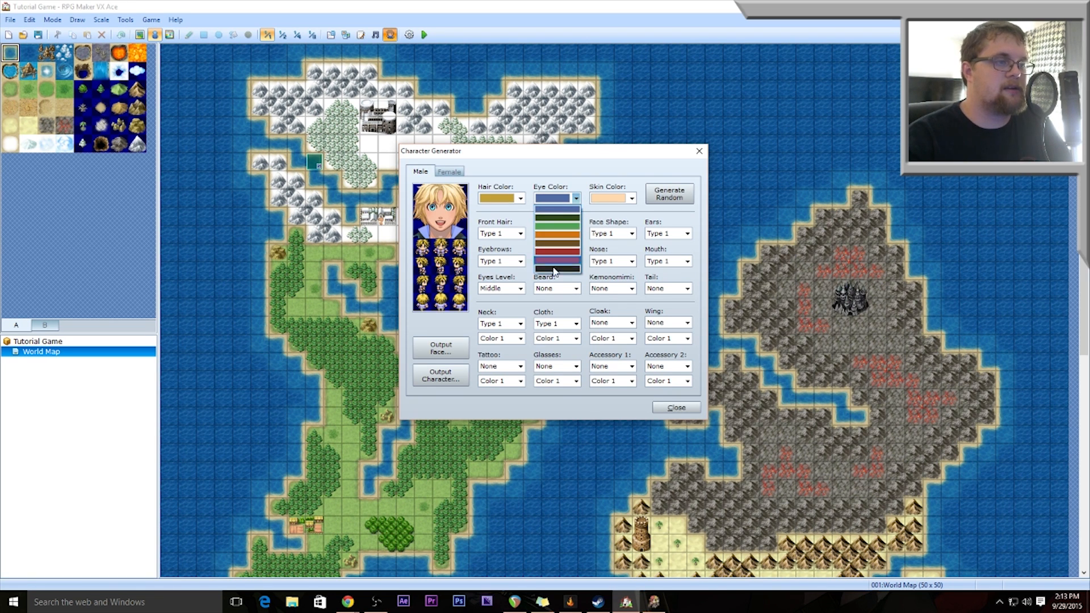
pyautogui.click(562, 226)
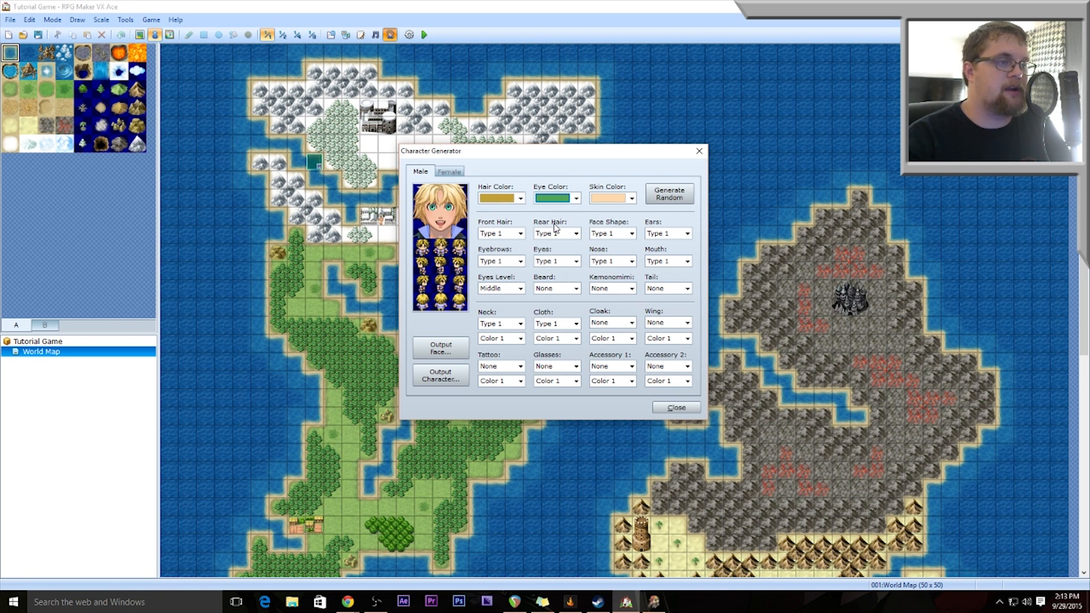
# - Try a paler skin color on the character and return it to the original light peach tone
pyautogui.click(632, 198)
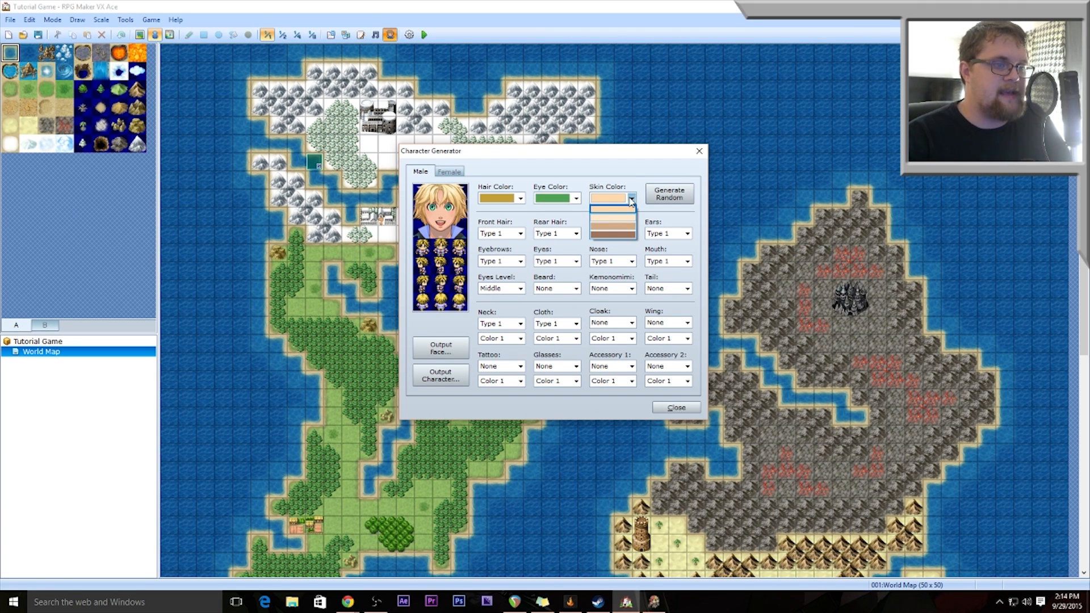
pyautogui.click(613, 218)
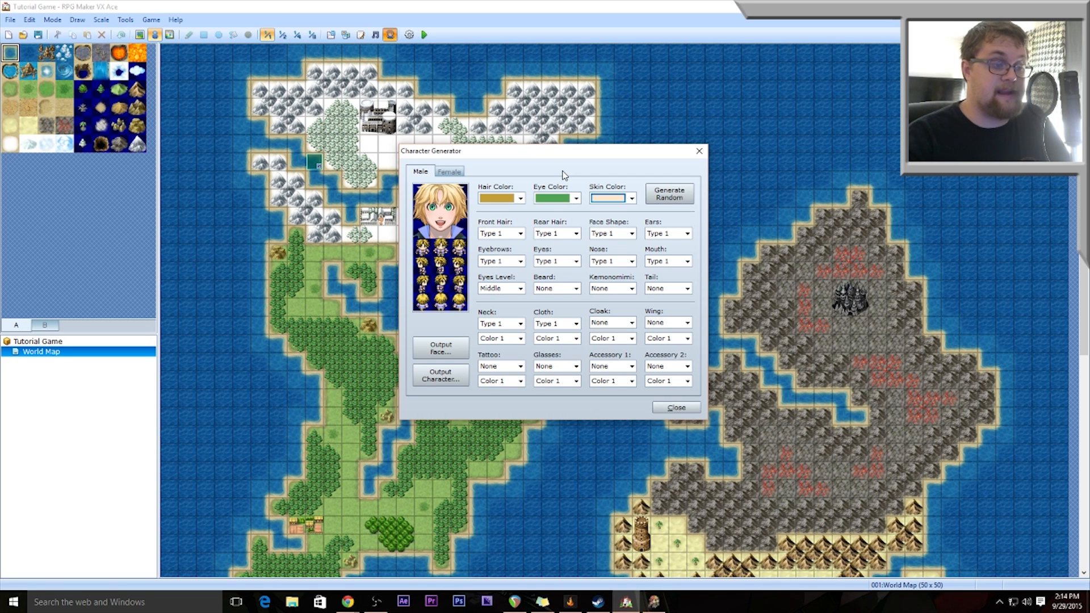
pyautogui.click(632, 199)
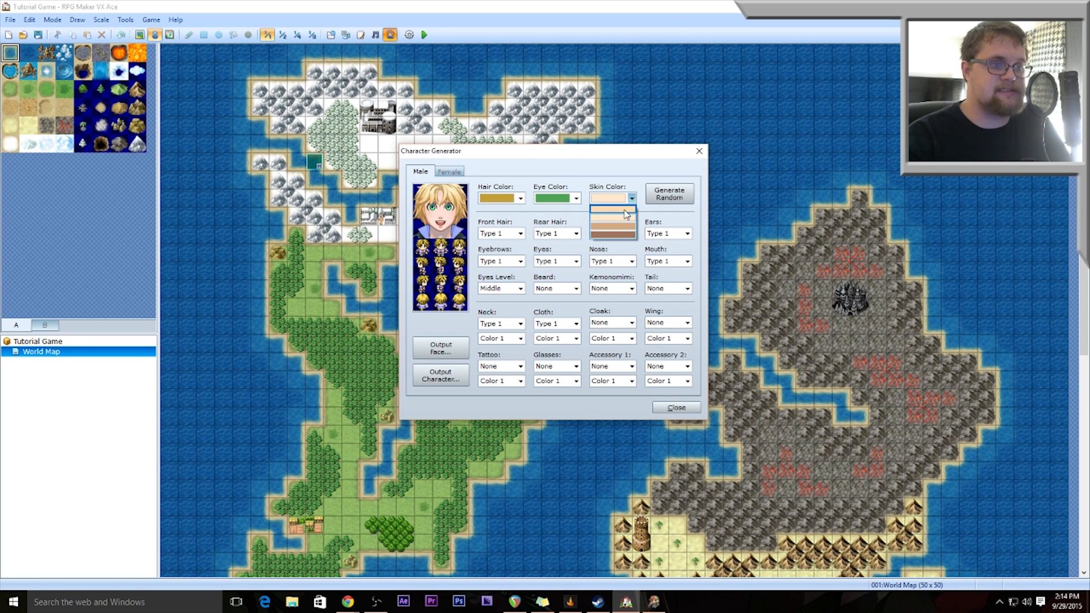
pyautogui.click(623, 213)
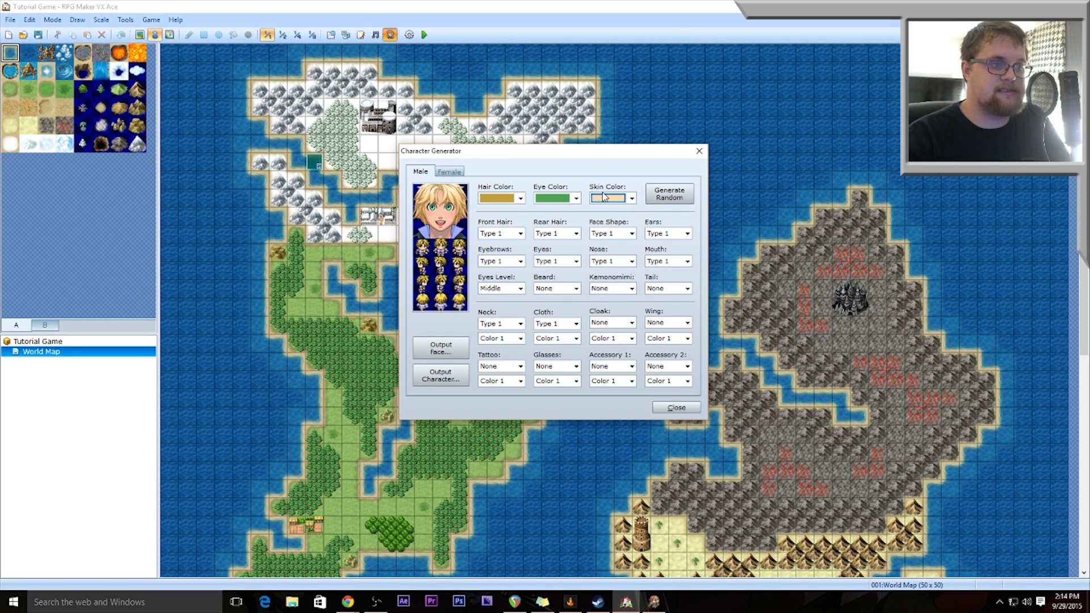
# - Try out the first few front hair styles on the character, up to Type 4
pyautogui.click(520, 233)
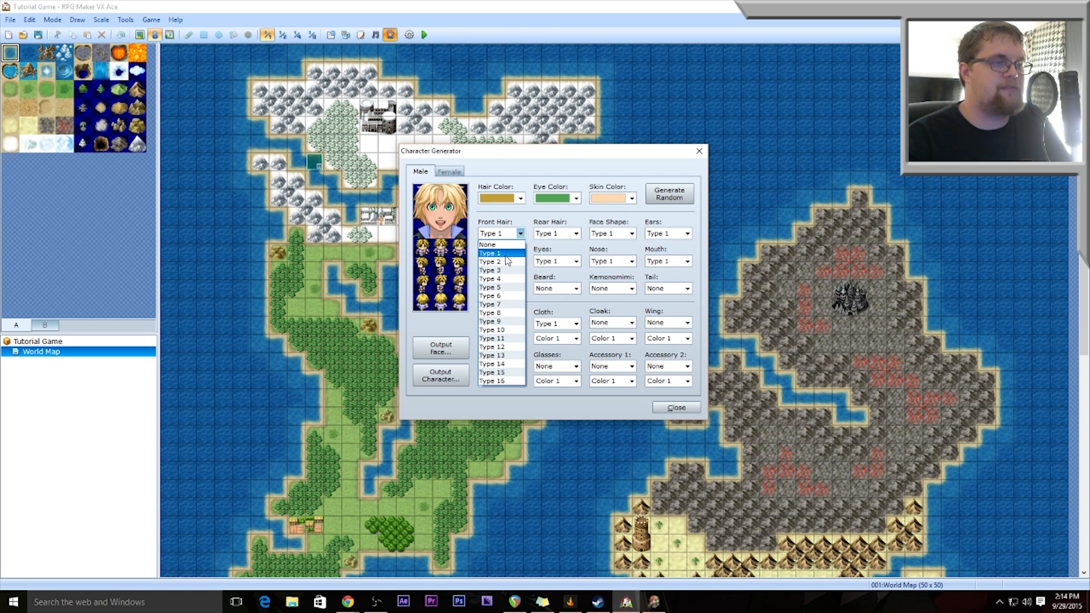
pyautogui.click(510, 254)
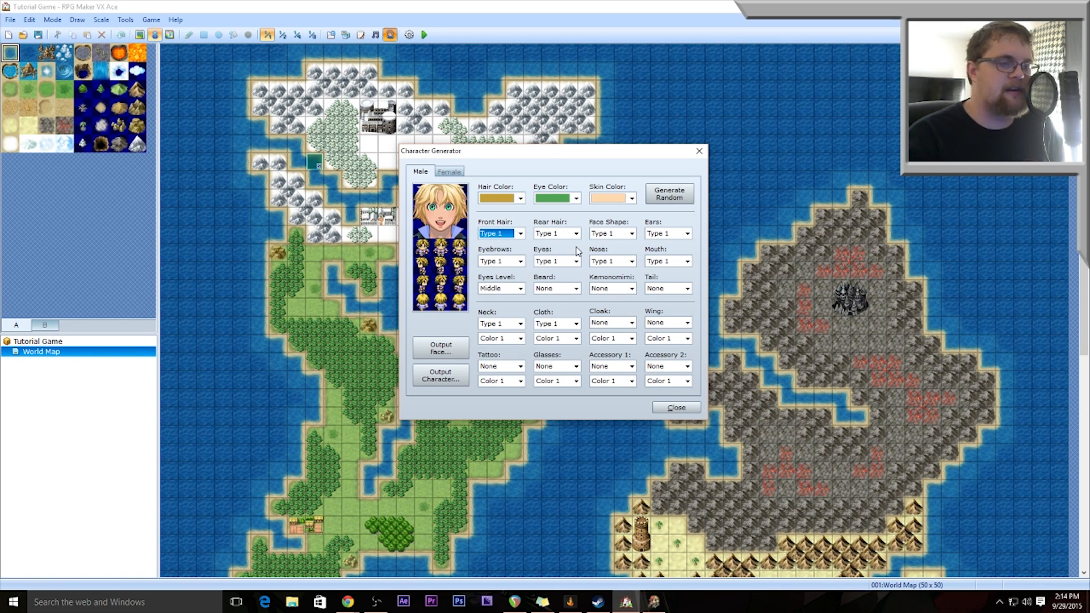
pyautogui.click(520, 233)
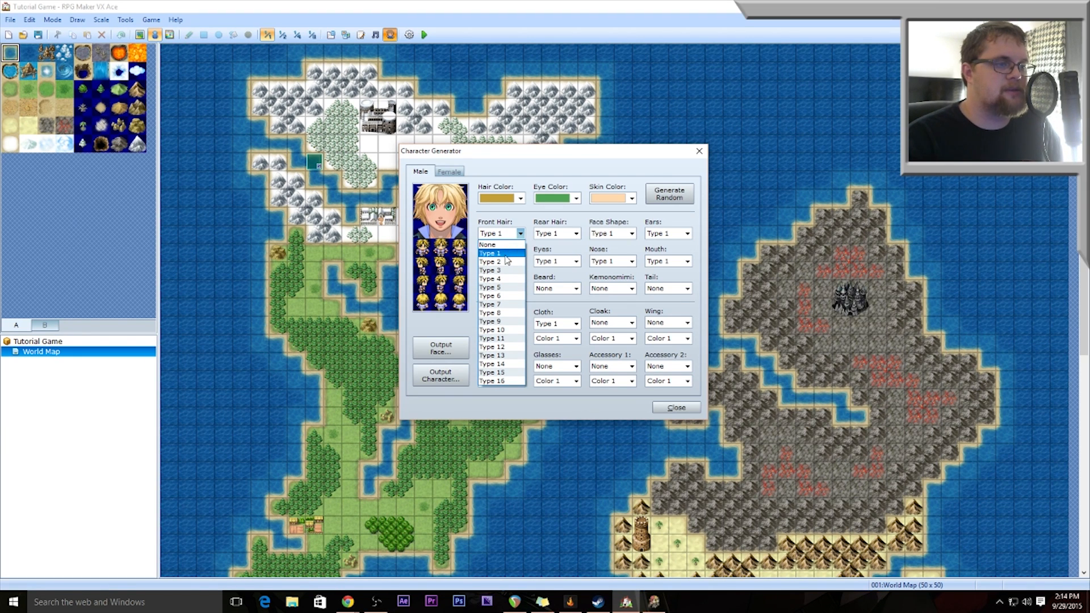
pyautogui.click(505, 256)
pyautogui.click(520, 238)
pyautogui.click(510, 262)
pyautogui.click(525, 235)
pyautogui.click(511, 273)
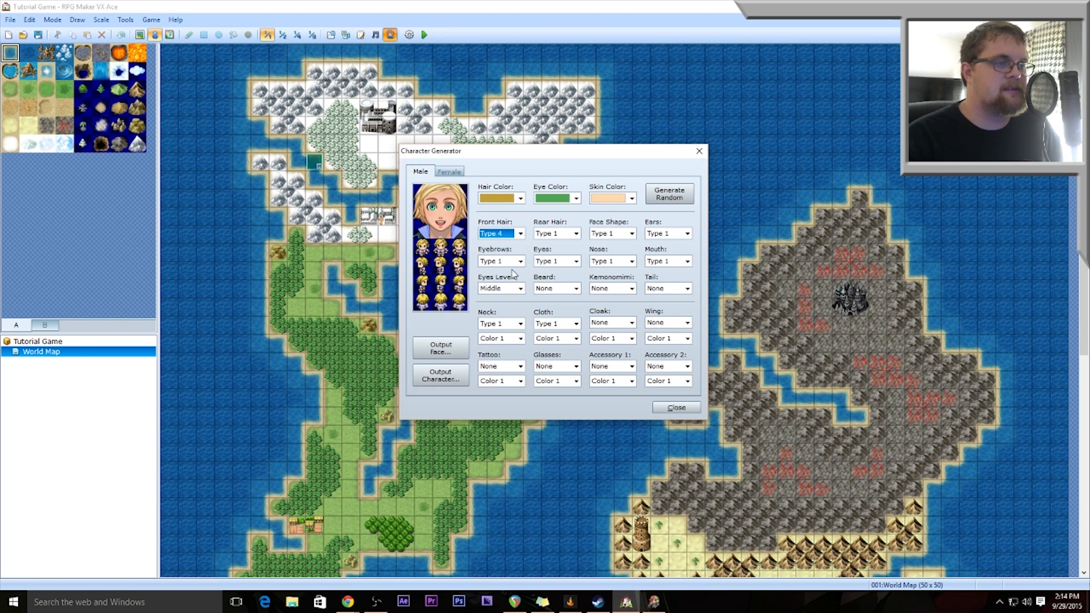
# - Compare front hair Types 5 and 11 on the character and settle on Type 7
pyautogui.click(522, 238)
pyautogui.click(503, 281)
pyautogui.click(523, 237)
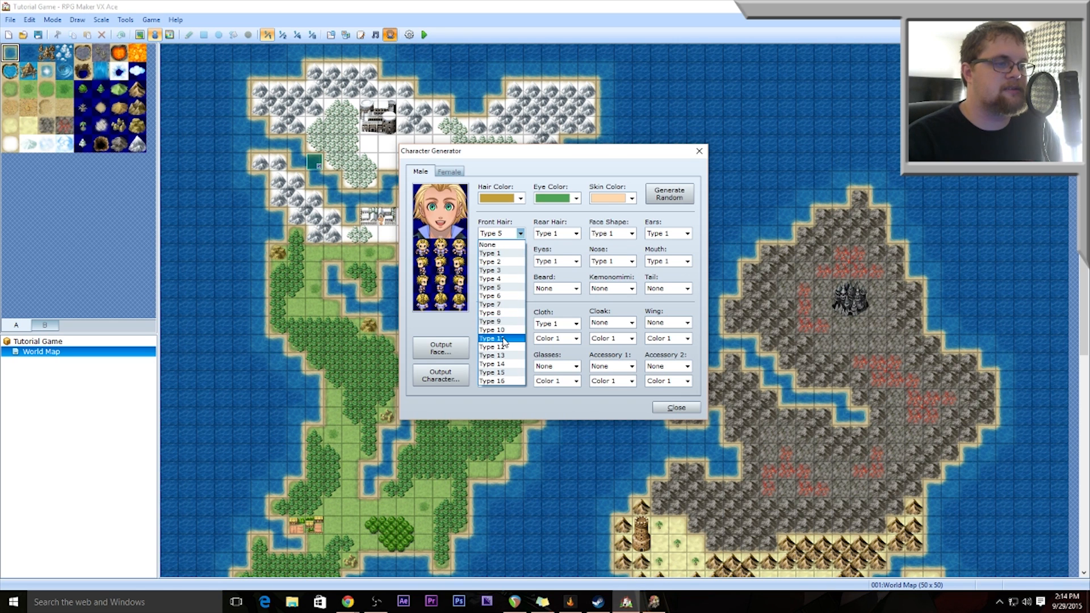
pyautogui.click(503, 328)
pyautogui.click(521, 235)
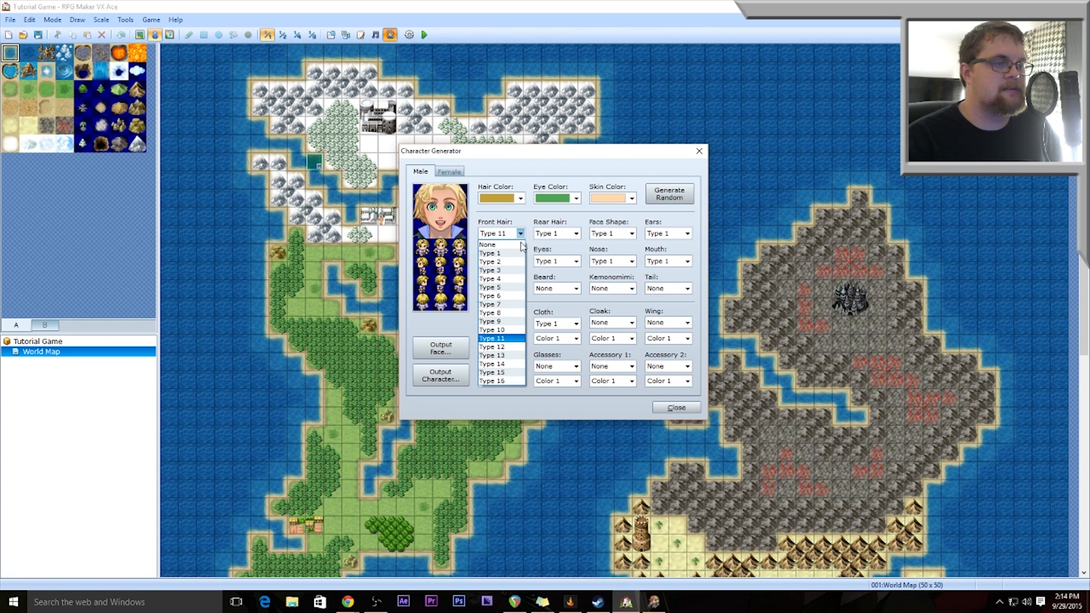
pyautogui.click(503, 308)
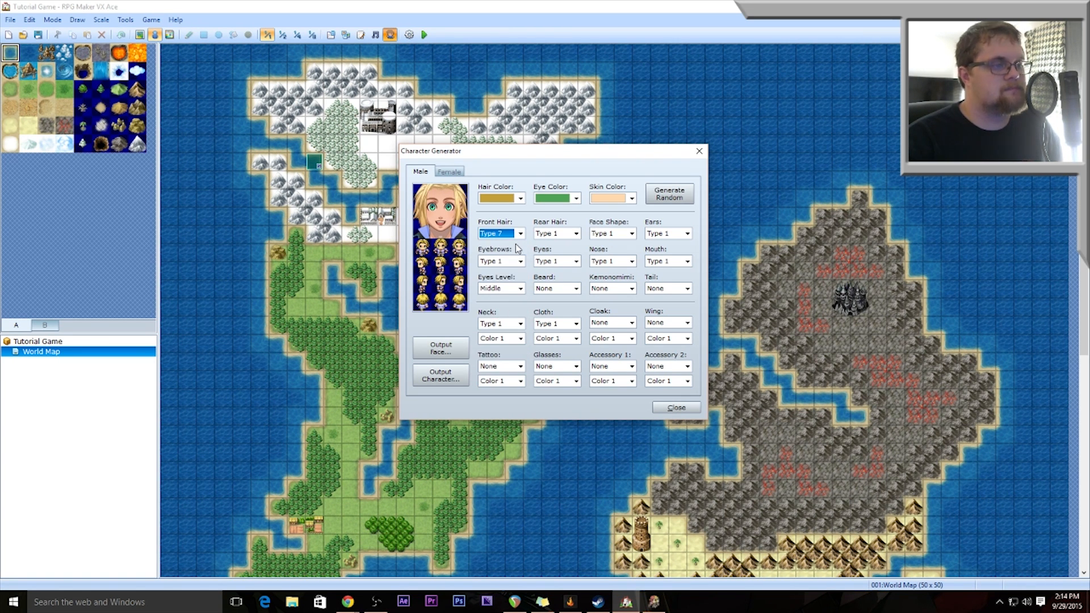
# - Try rear hair Types 4, 8 and the style just before Type 8 on the character
pyautogui.click(577, 235)
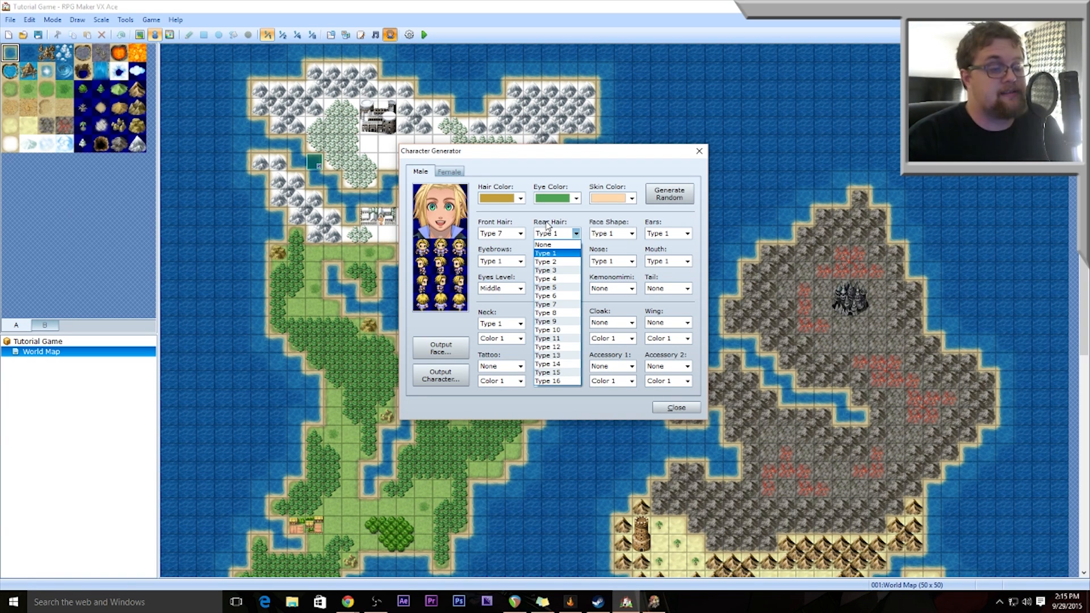
pyautogui.click(546, 278)
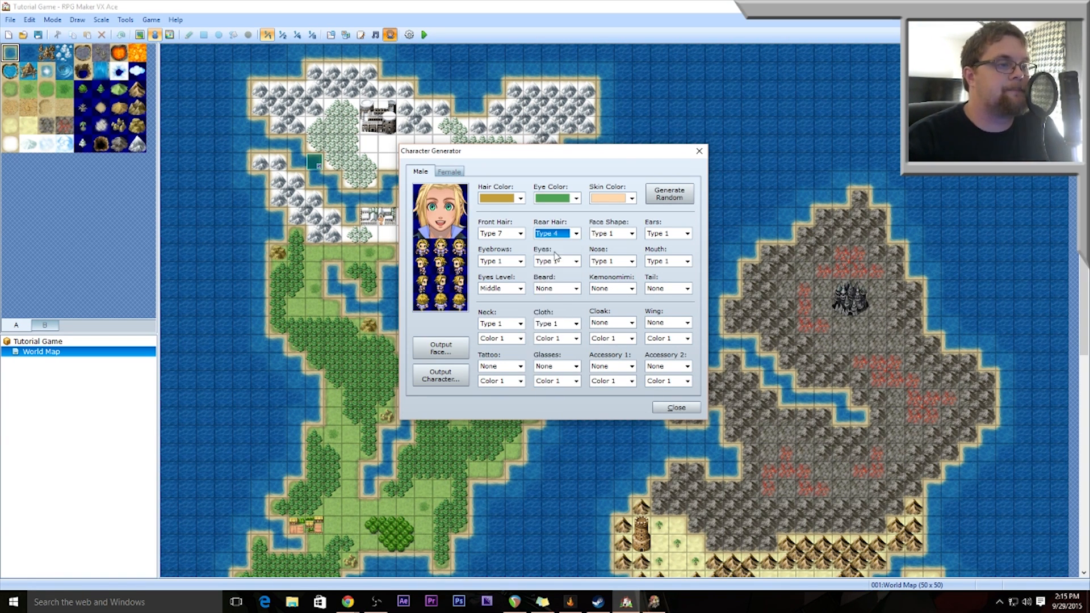
pyautogui.click(576, 234)
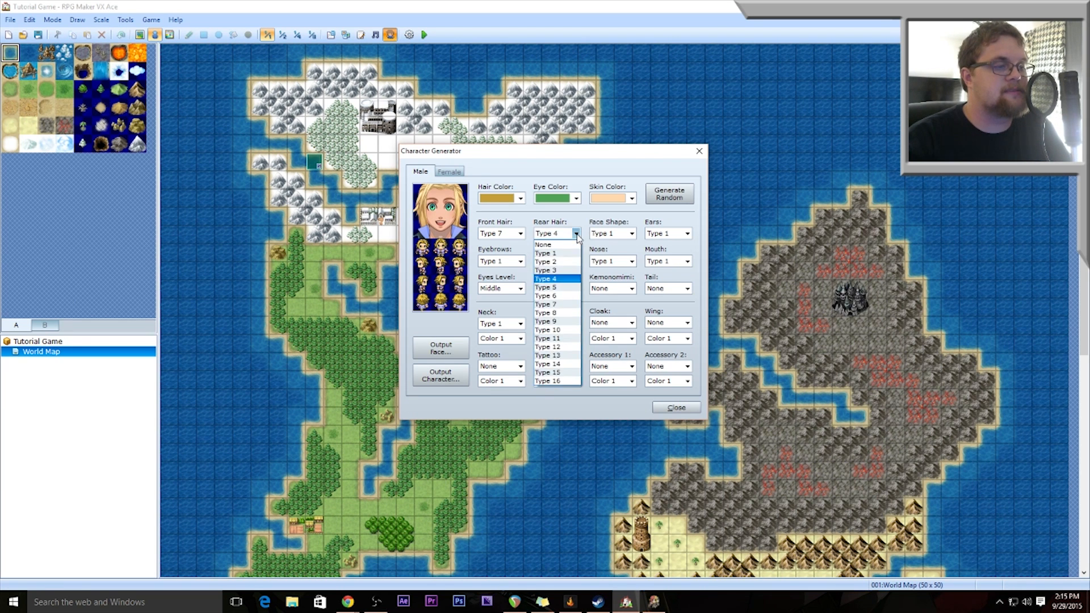
pyautogui.click(554, 312)
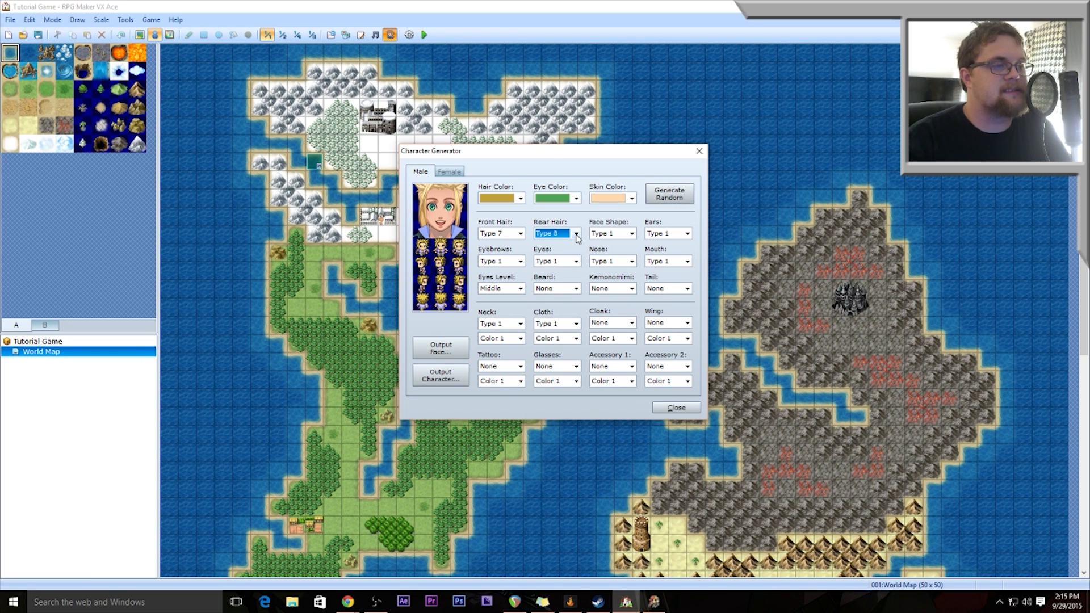
pyautogui.click(576, 234)
pyautogui.press('Up')
pyautogui.press('Return')
# - Try rear hair Types 5 and 3, and set the rear hair back to Type 1
pyautogui.click(575, 231)
pyautogui.click(561, 289)
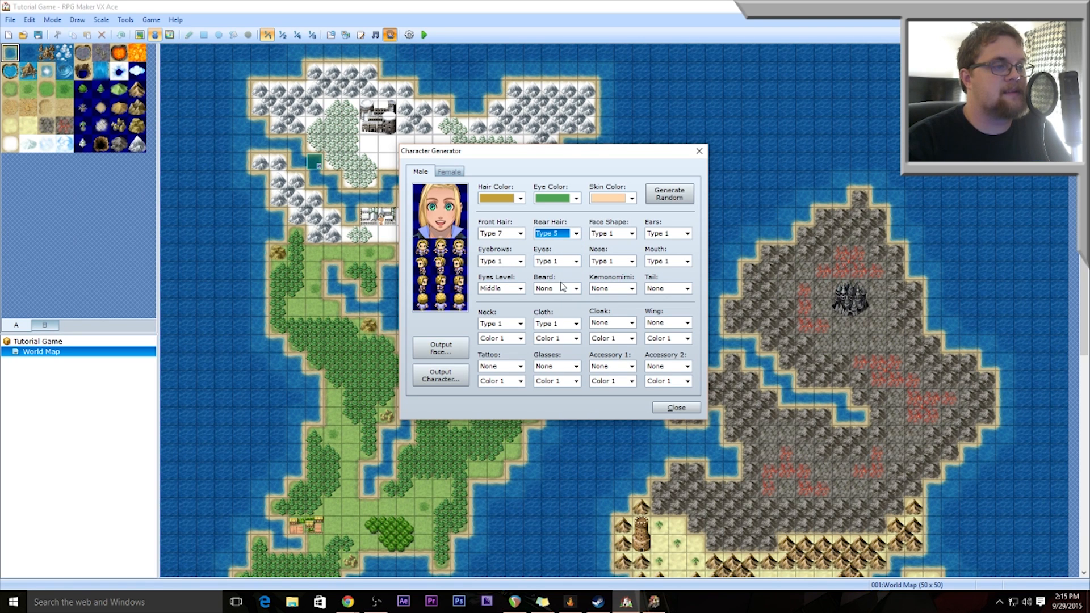
pyautogui.click(575, 233)
pyautogui.click(564, 274)
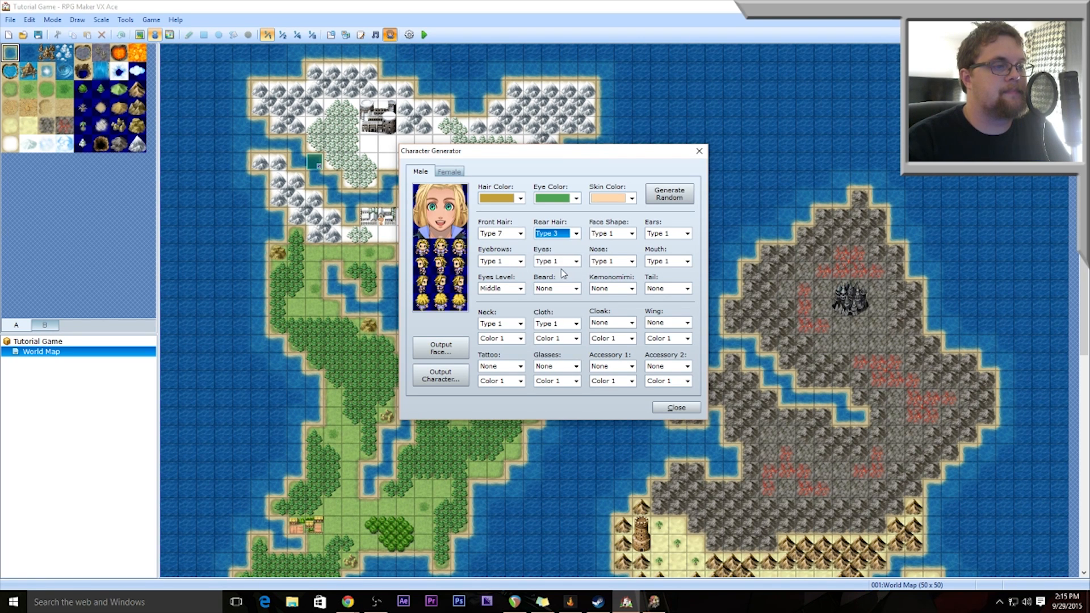
pyautogui.click(577, 233)
pyautogui.click(561, 259)
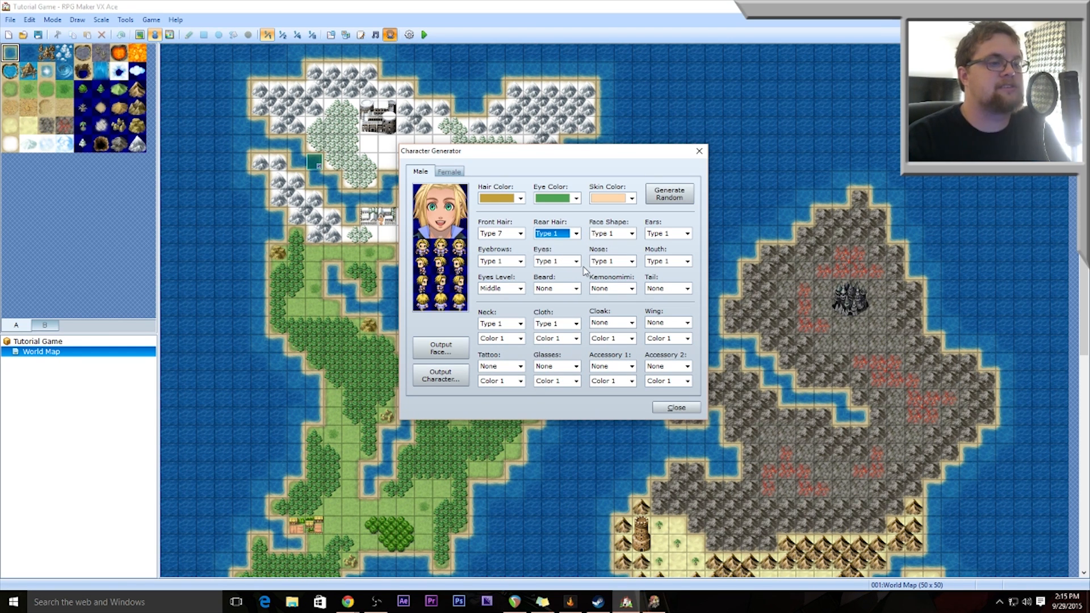
# - Check the available face shapes and leave the character's face shape at Type 1
pyautogui.click(631, 233)
pyautogui.click(625, 247)
pyautogui.click(624, 237)
pyautogui.click(622, 244)
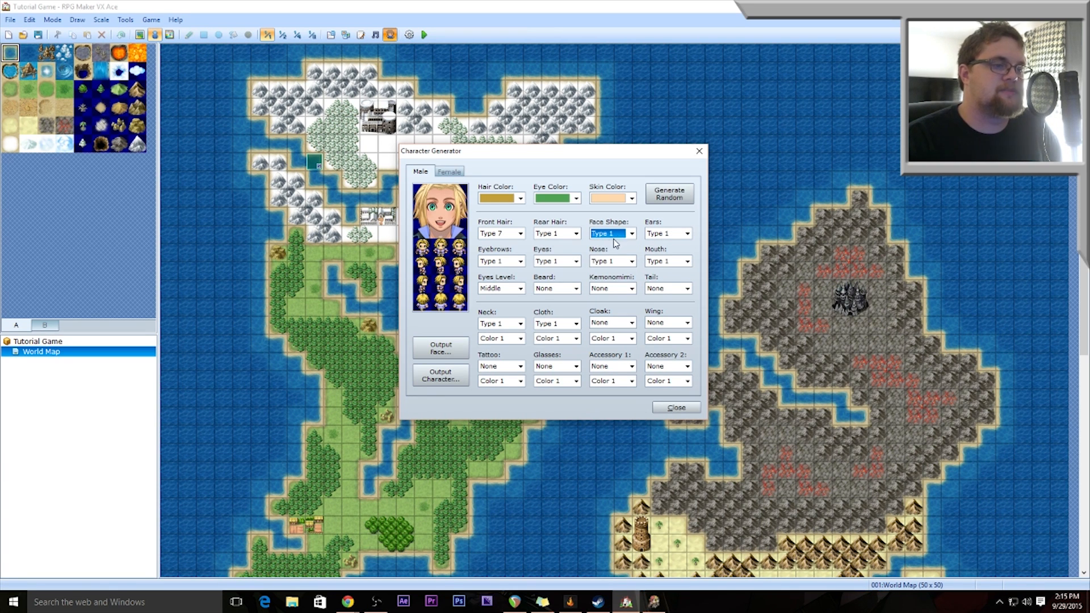
# - Try ear Types 2 and 3 on the character and set the ears back to Type 1
pyautogui.click(685, 235)
pyautogui.click(669, 245)
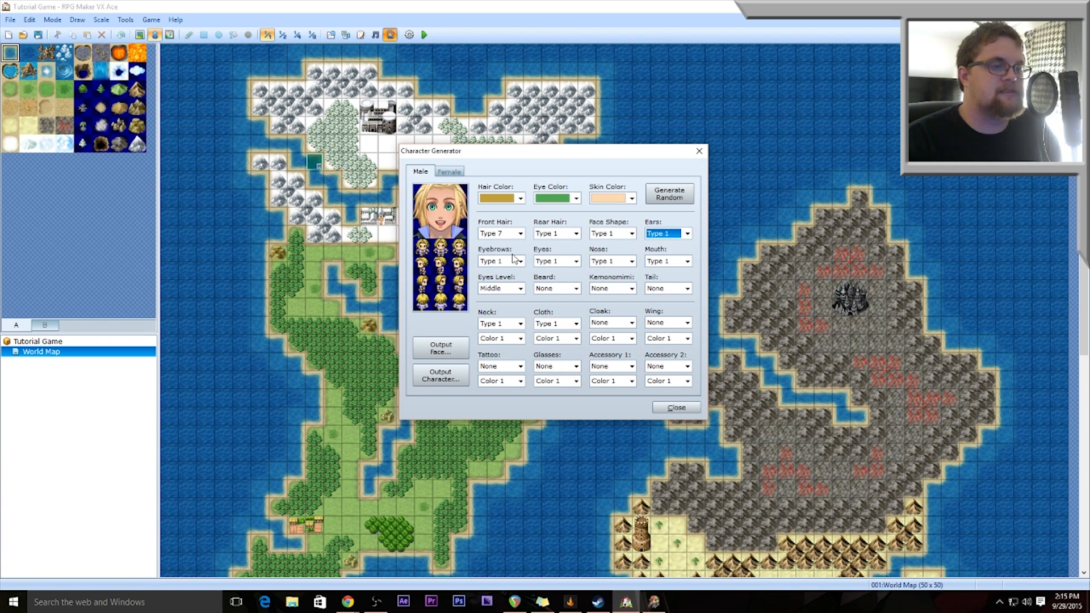
pyautogui.click(678, 234)
pyautogui.click(668, 256)
pyautogui.click(685, 234)
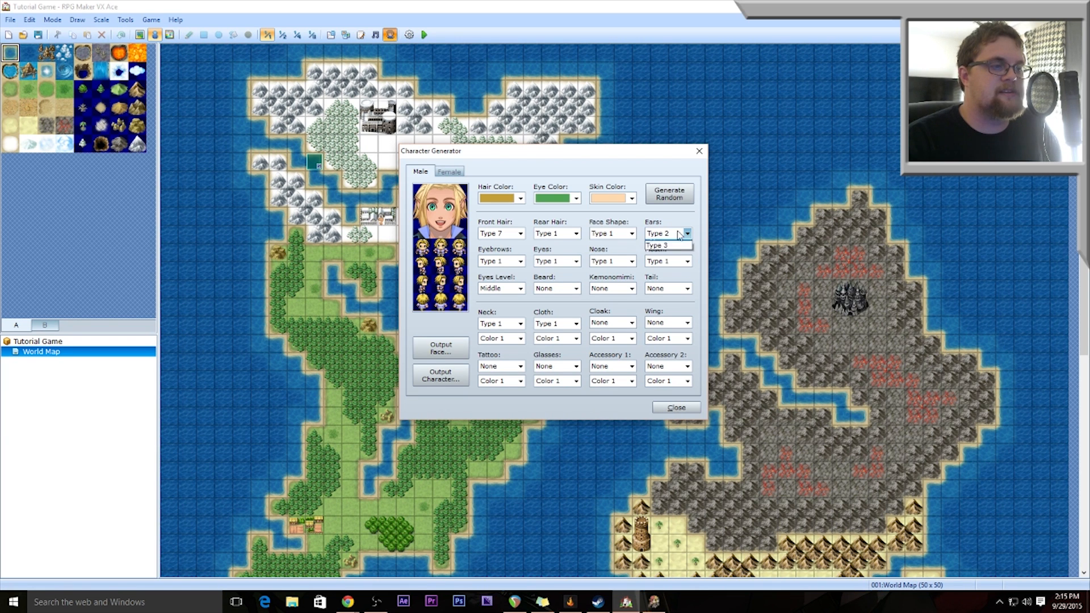
pyautogui.click(671, 263)
pyautogui.click(671, 236)
pyautogui.click(670, 245)
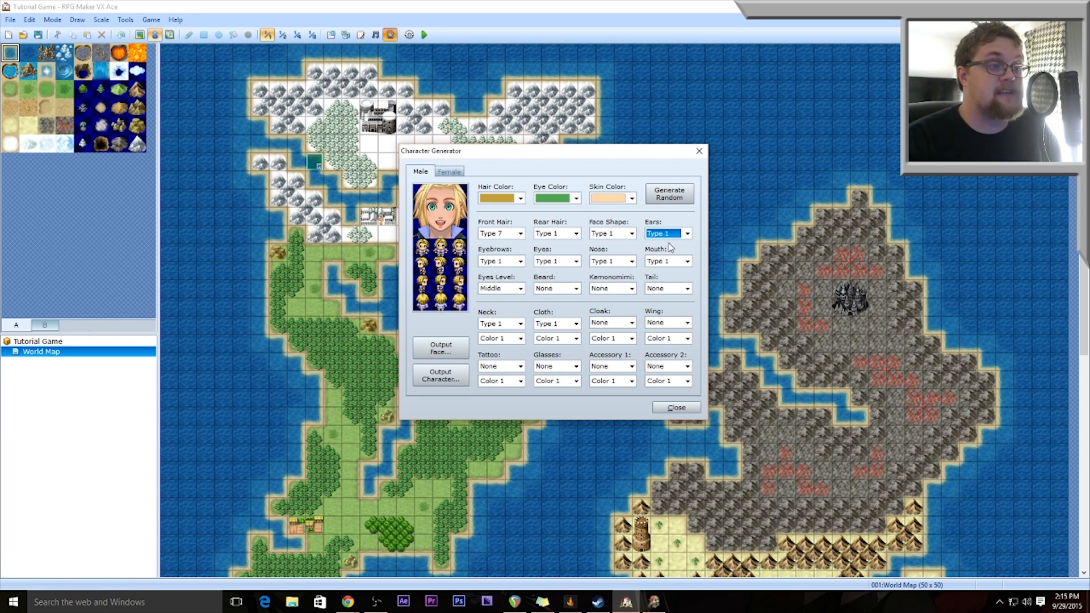
# - Try other eyebrow styles on the character, including Type 8, and set the eyebrows to Type 9
pyautogui.click(521, 262)
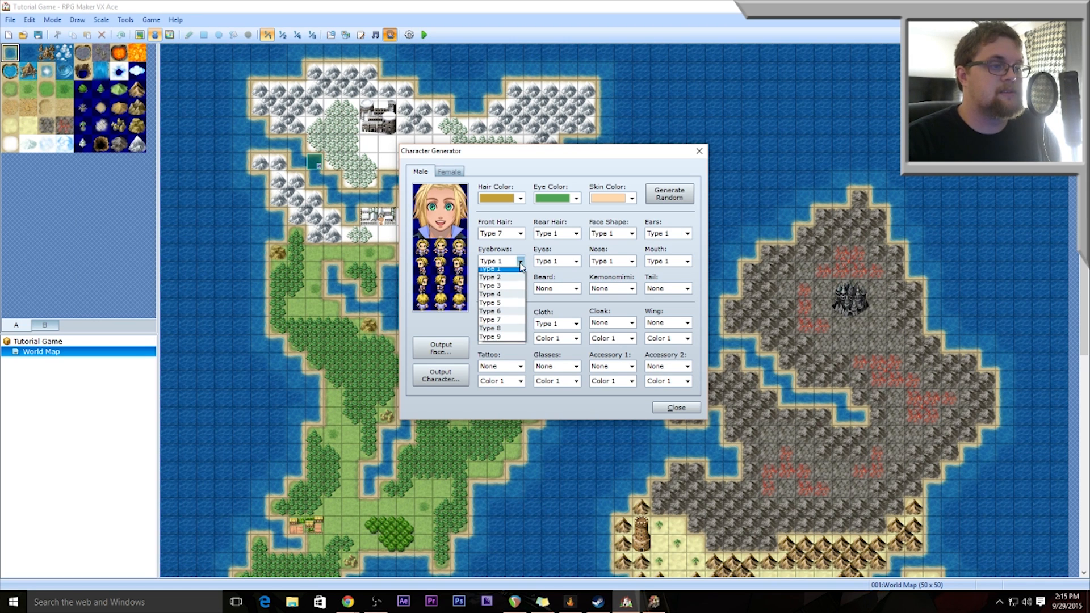
pyautogui.click(510, 318)
pyautogui.click(521, 262)
pyautogui.click(510, 337)
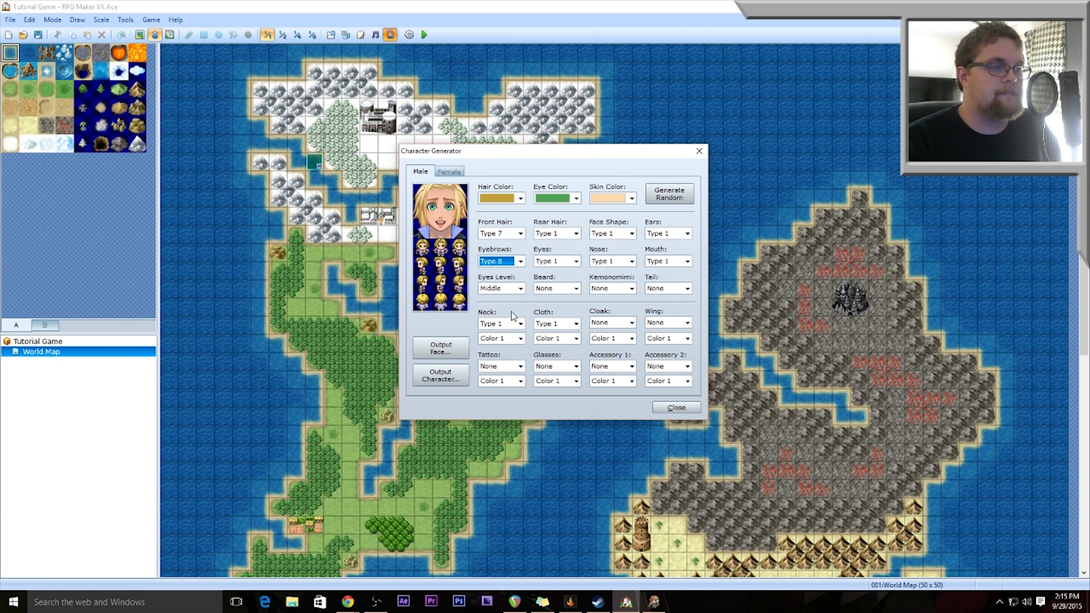
pyautogui.click(520, 262)
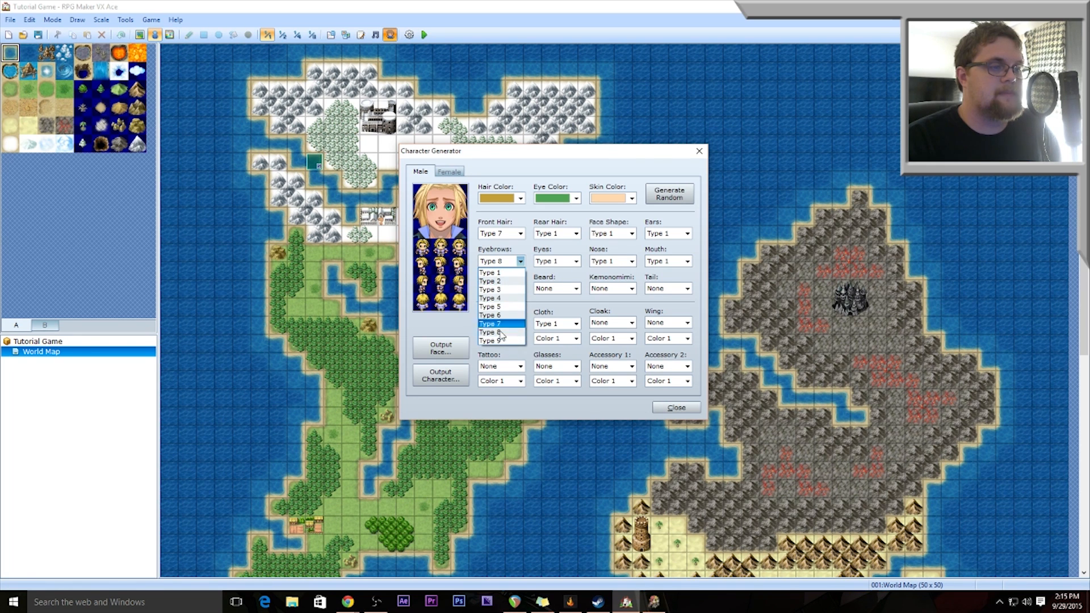
pyautogui.click(501, 341)
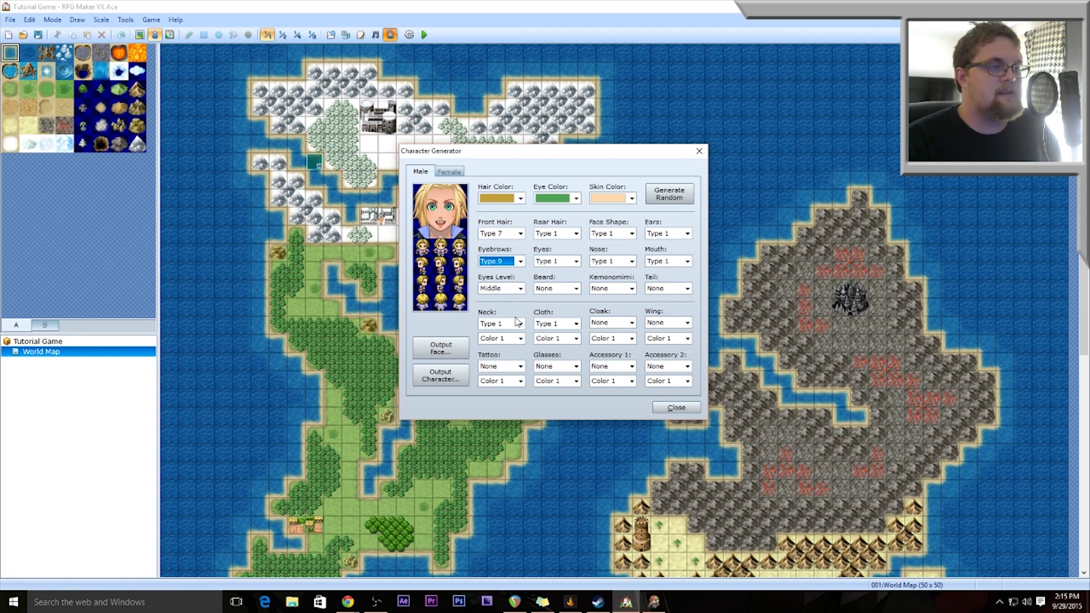
# - Try eye Types 10, 3 and 6 on the character and set the eyes to Type 2
pyautogui.click(575, 262)
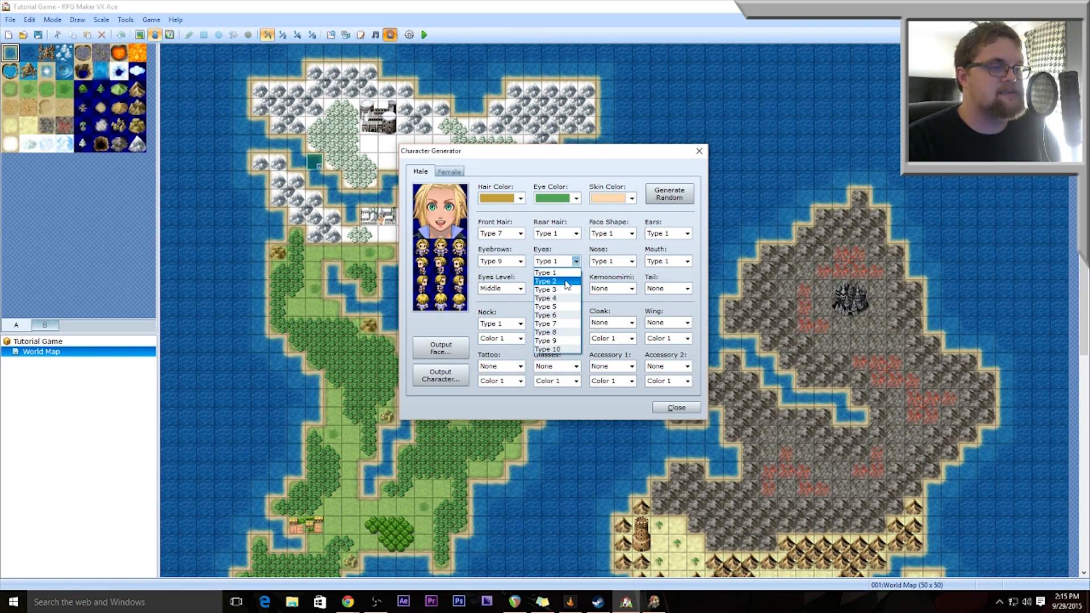
pyautogui.click(566, 350)
pyautogui.click(576, 262)
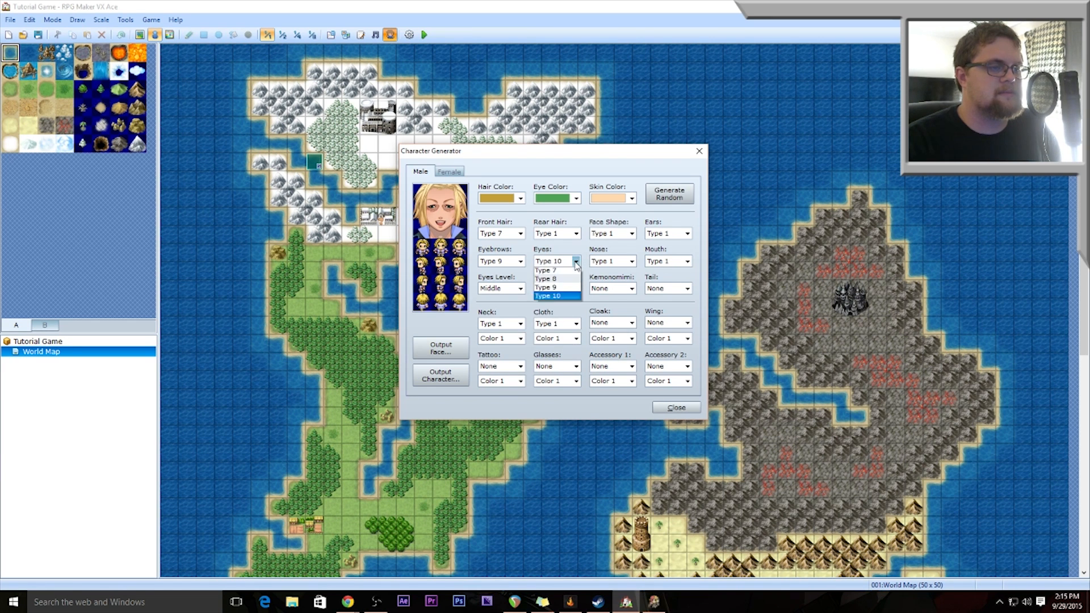
pyautogui.click(573, 281)
pyautogui.click(576, 261)
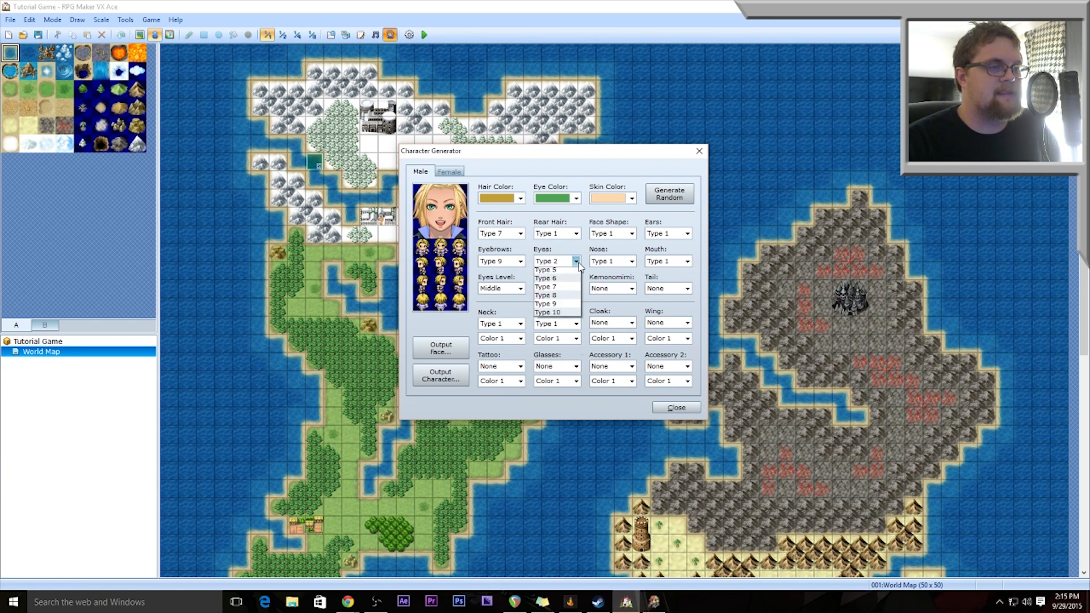
pyautogui.click(566, 290)
pyautogui.click(576, 262)
pyautogui.click(566, 315)
pyautogui.click(577, 262)
pyautogui.click(566, 283)
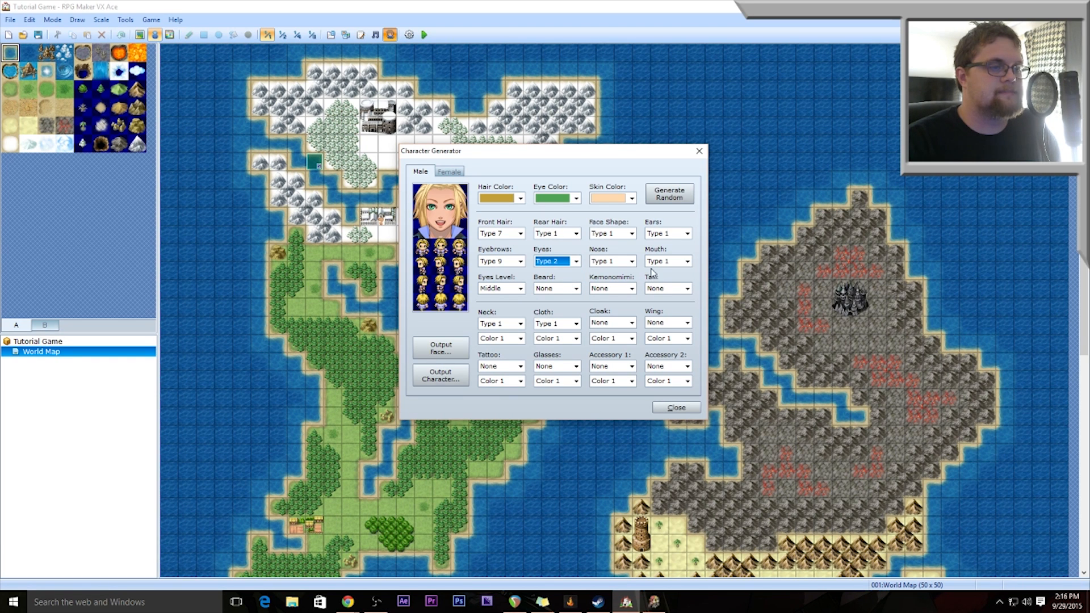
# - Try nose Type 2 on the character and set the nose to Type 3
pyautogui.click(634, 262)
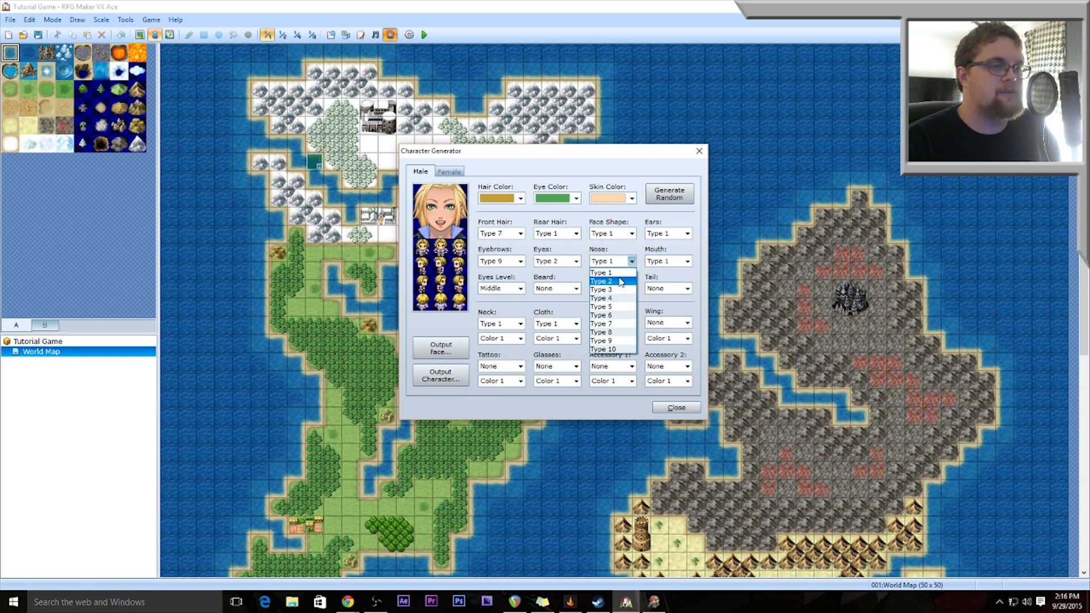
pyautogui.click(624, 283)
pyautogui.click(634, 262)
pyautogui.click(624, 292)
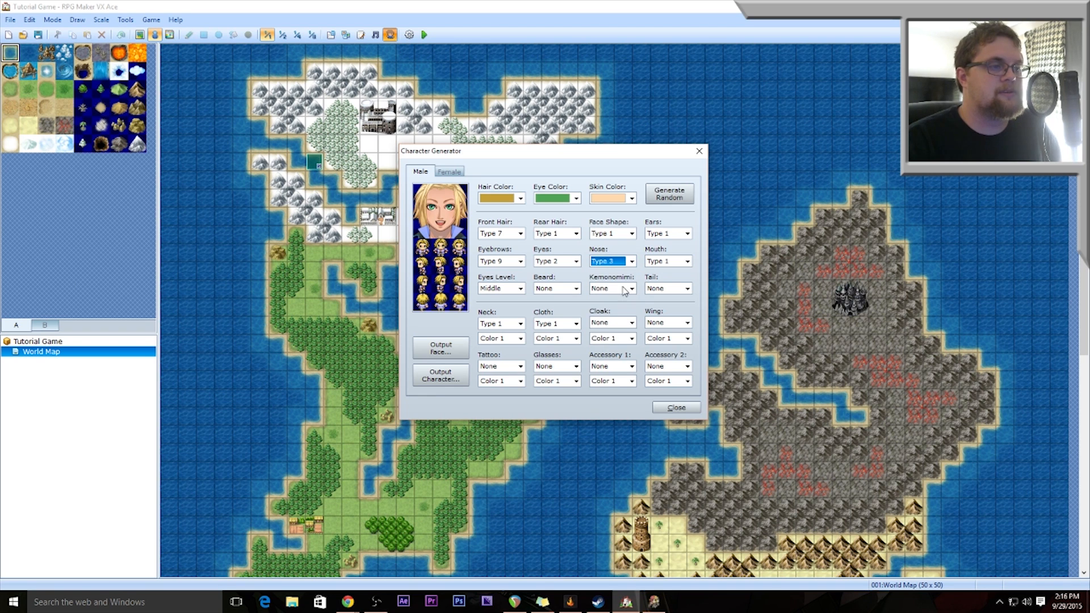
# - Try mouth Types 2 and 3 on the character and set the mouth back to Type 1
pyautogui.click(687, 262)
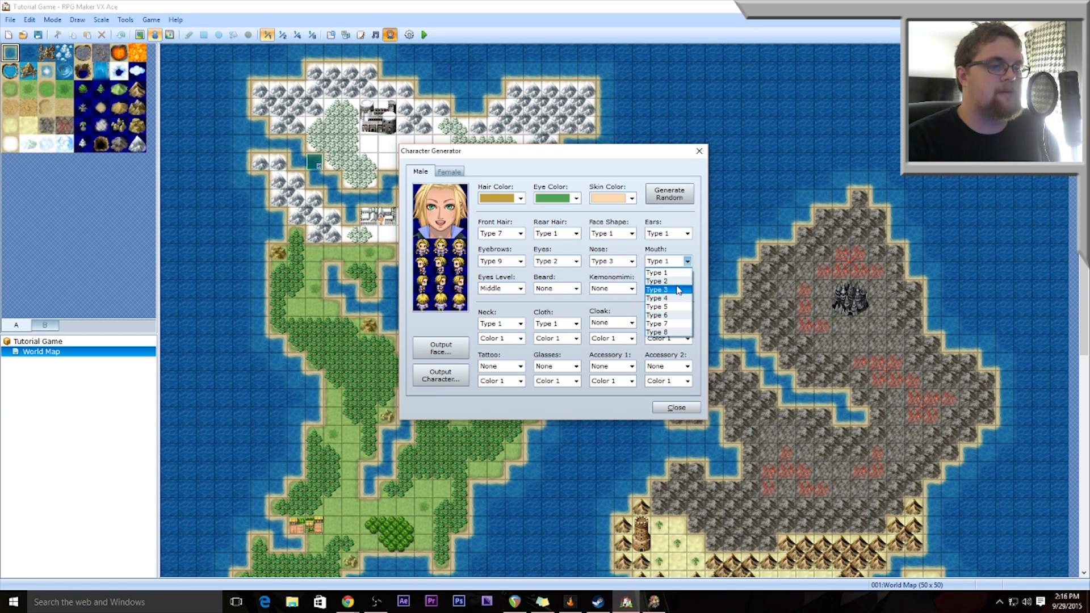
pyautogui.click(664, 280)
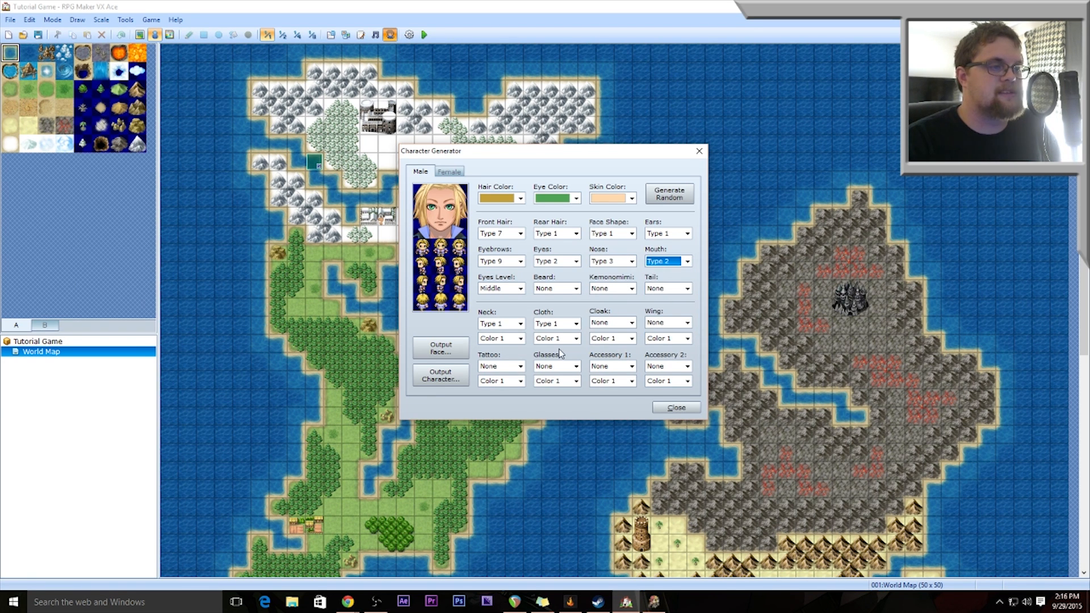
pyautogui.click(688, 262)
pyautogui.click(679, 289)
pyautogui.click(687, 261)
pyautogui.click(681, 271)
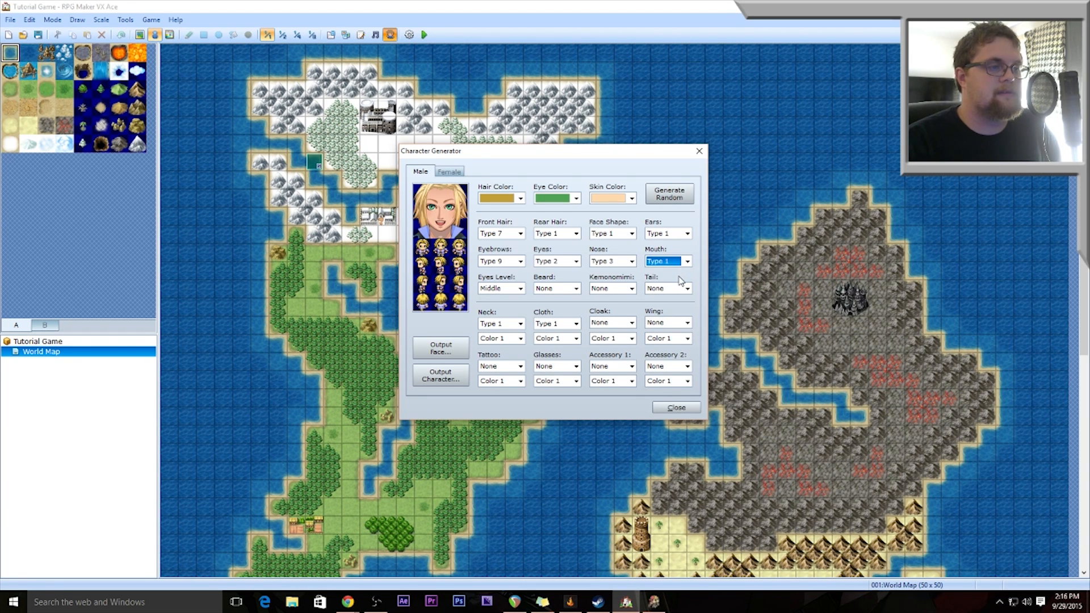
# - Try the other eye levels, including Lower, set the level back to Middle, and leave the beard at None
pyautogui.click(521, 290)
pyautogui.click(509, 300)
pyautogui.click(520, 288)
pyautogui.click(514, 317)
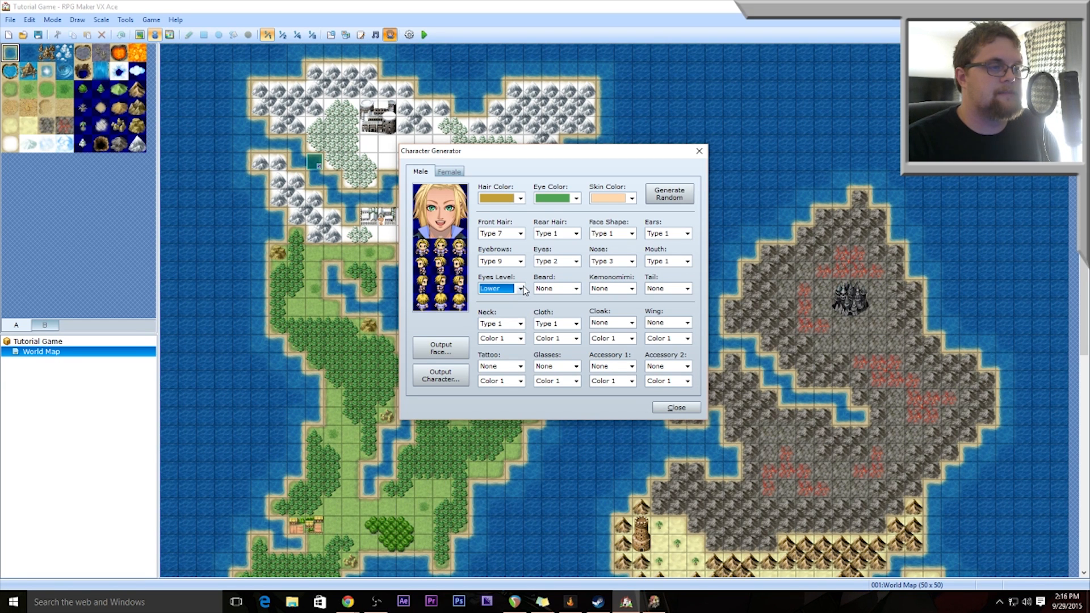
pyautogui.click(523, 288)
pyautogui.click(500, 309)
pyautogui.click(577, 289)
pyautogui.click(551, 300)
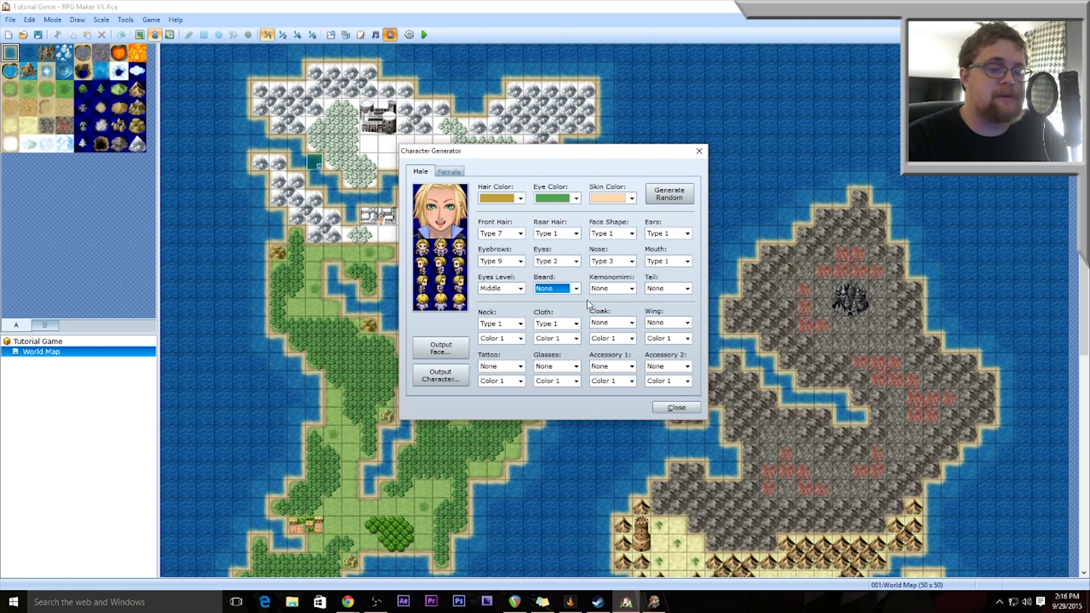
# - Try Kemonomimi Types 4 and 5 on the character and set Kemonomimi back to None
pyautogui.click(632, 288)
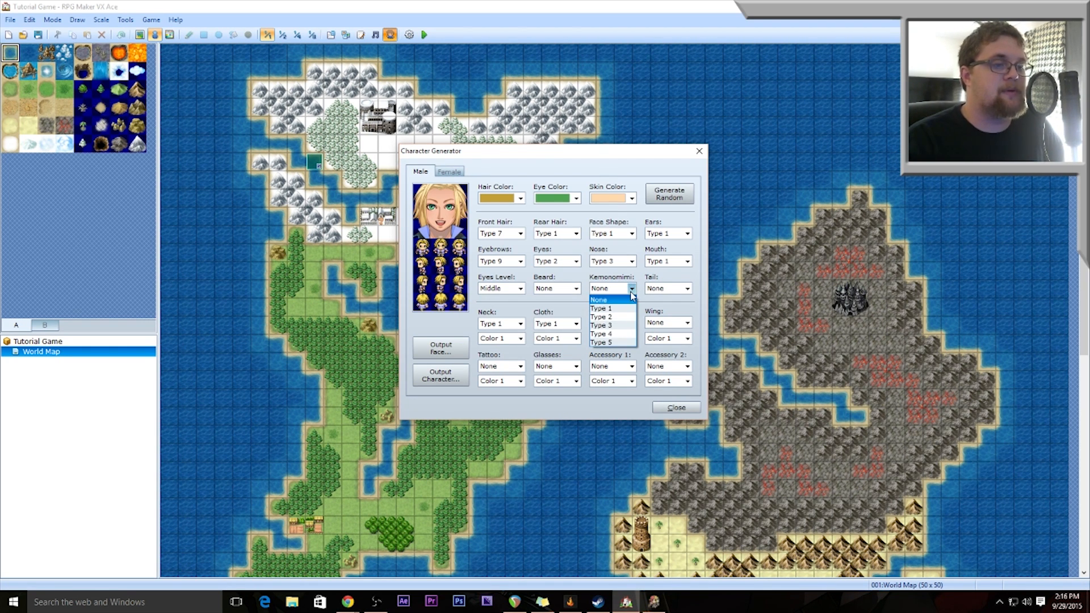
pyautogui.click(623, 335)
pyautogui.click(630, 289)
pyautogui.click(617, 342)
pyautogui.click(632, 289)
pyautogui.click(621, 301)
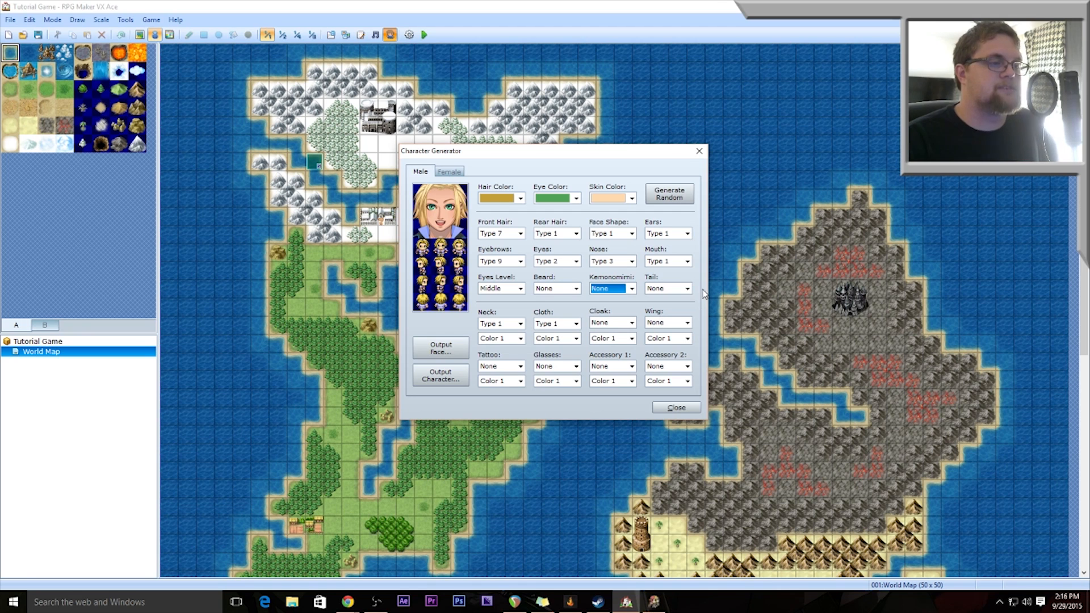
# - Try tail Type 2 on the character and set the tail back to None
pyautogui.click(684, 290)
pyautogui.click(678, 317)
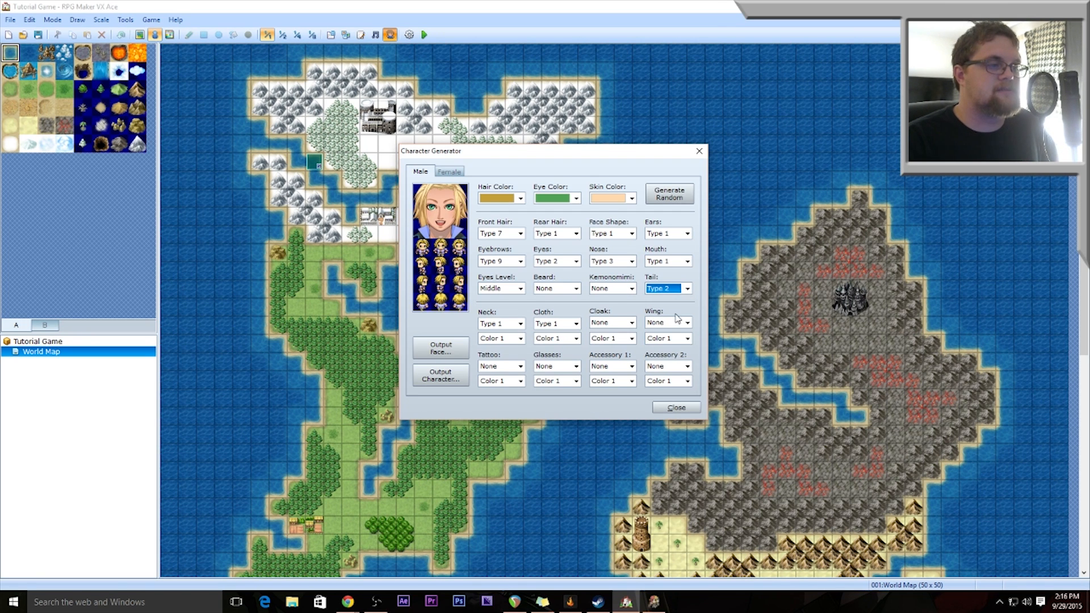
pyautogui.click(687, 290)
pyautogui.click(681, 299)
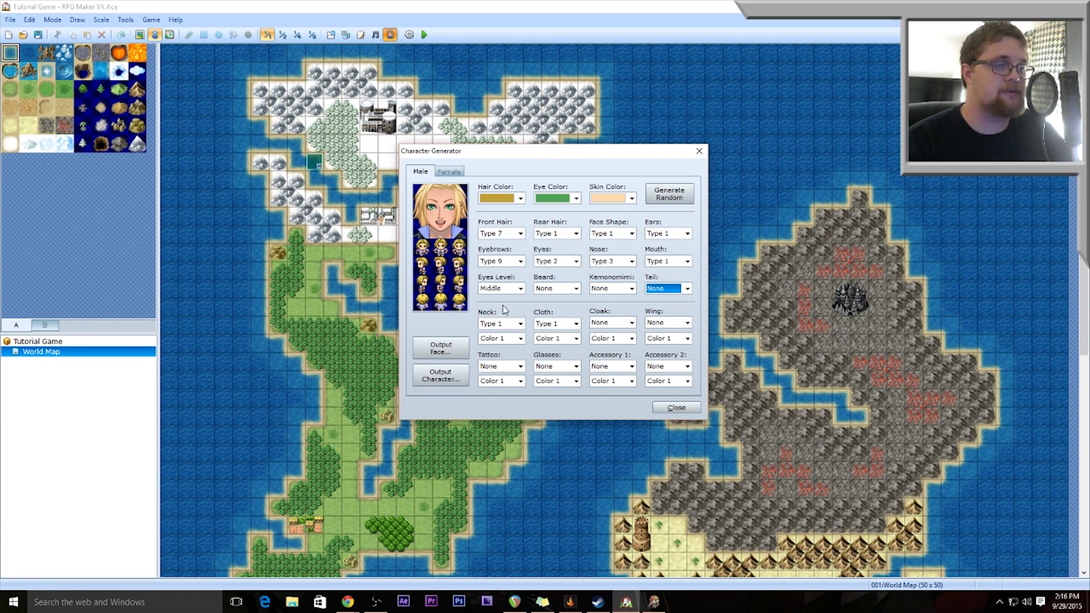
# - Check the available neck styles and try neck Types 4, 8, 14 and 12 on the character
pyautogui.click(521, 324)
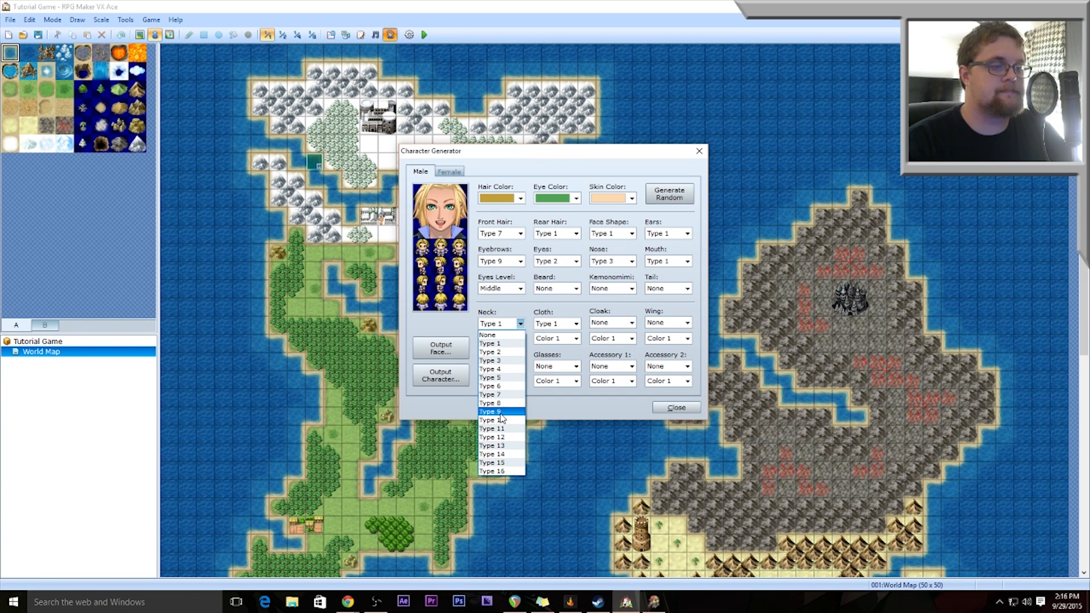
pyautogui.click(521, 323)
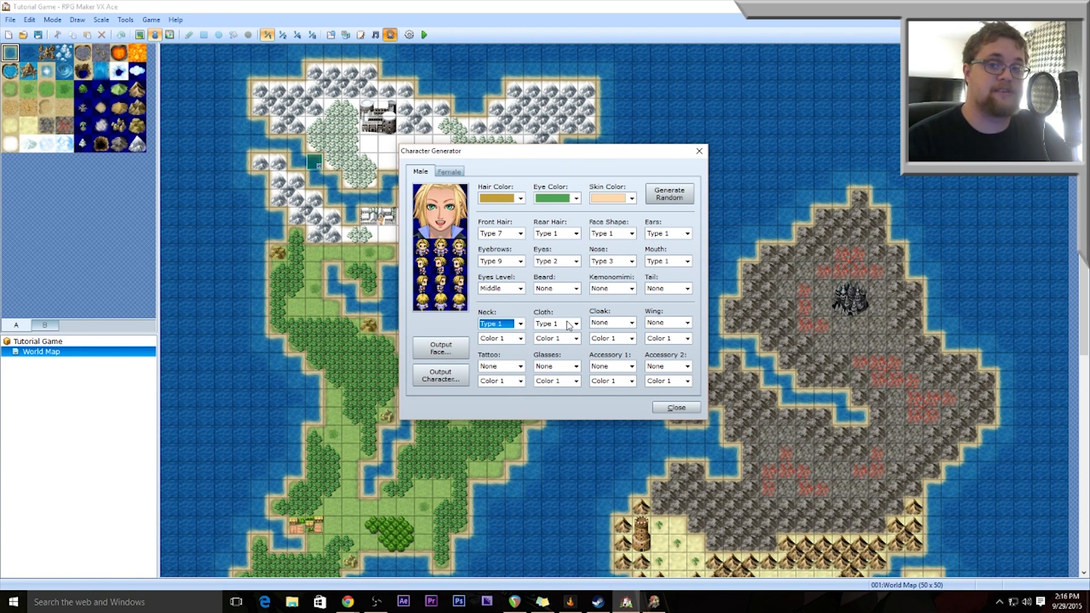
pyautogui.click(520, 323)
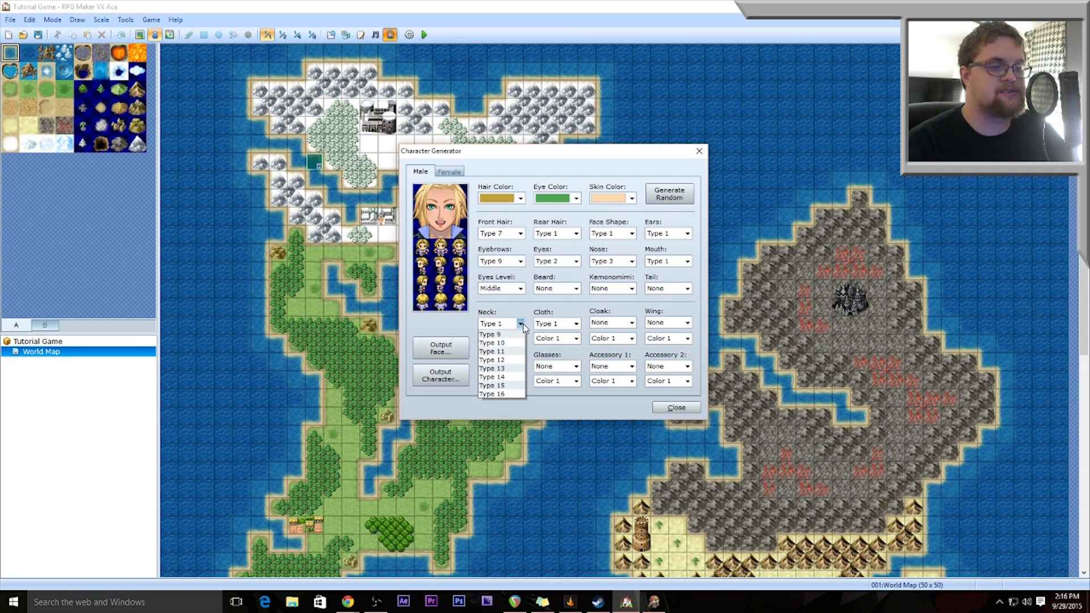
pyautogui.click(511, 369)
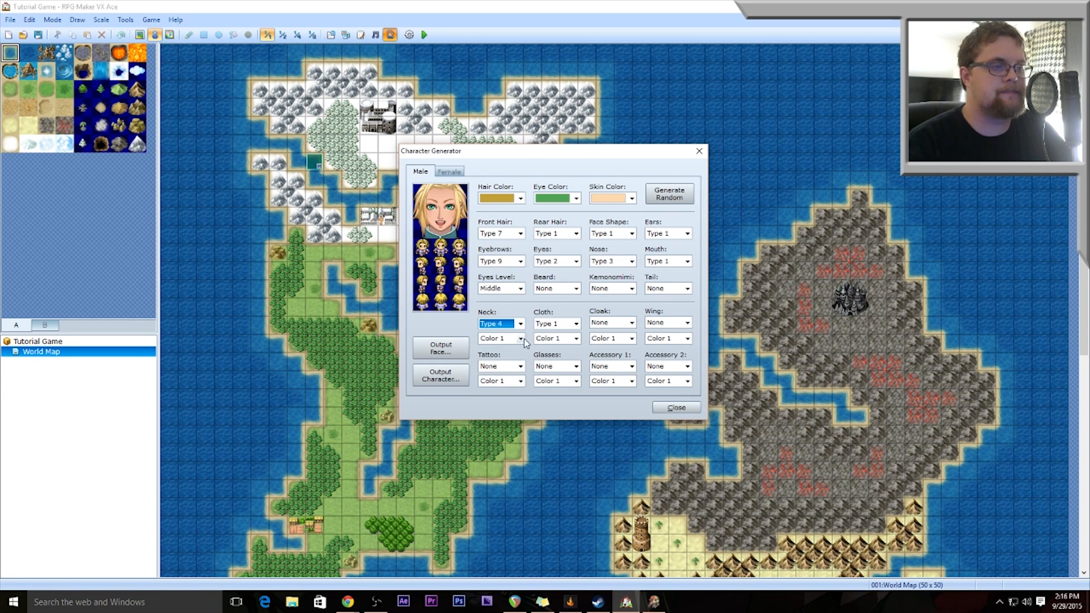
pyautogui.click(521, 324)
pyautogui.click(520, 407)
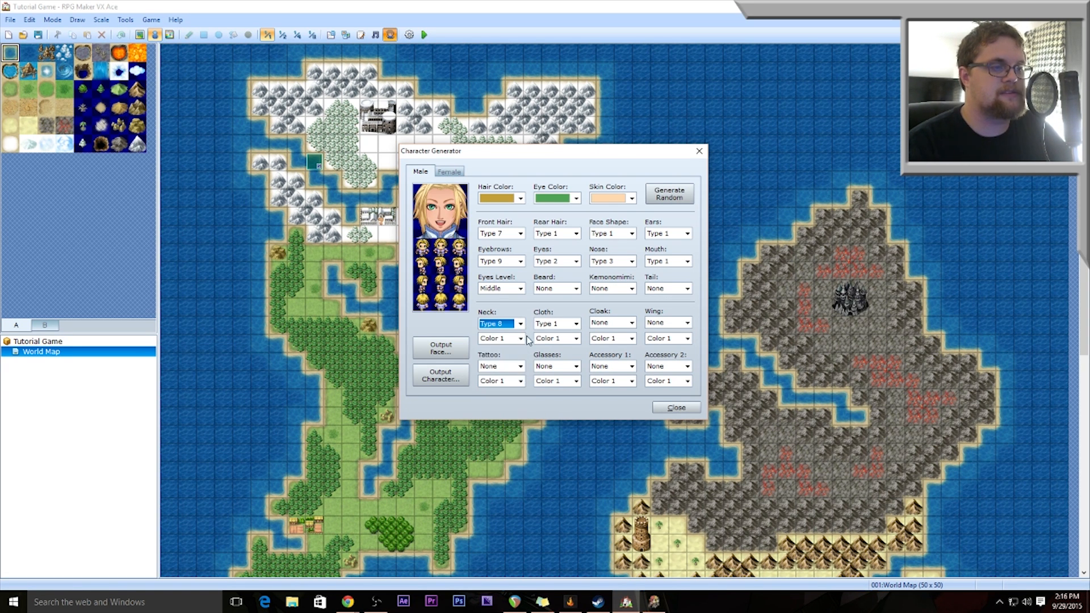
pyautogui.click(521, 324)
pyautogui.click(512, 445)
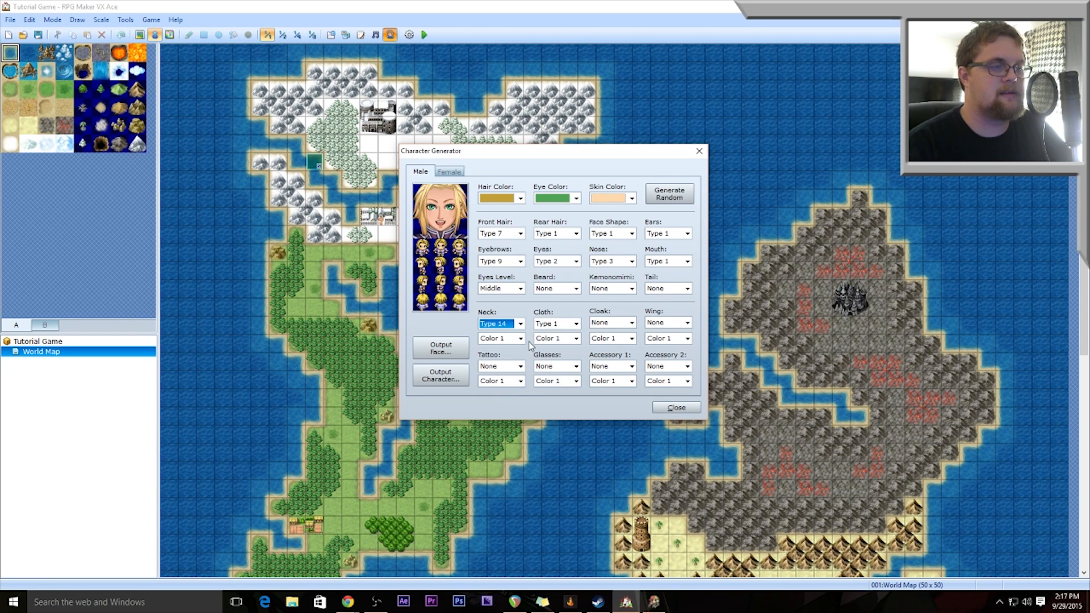
pyautogui.click(521, 324)
pyautogui.click(507, 433)
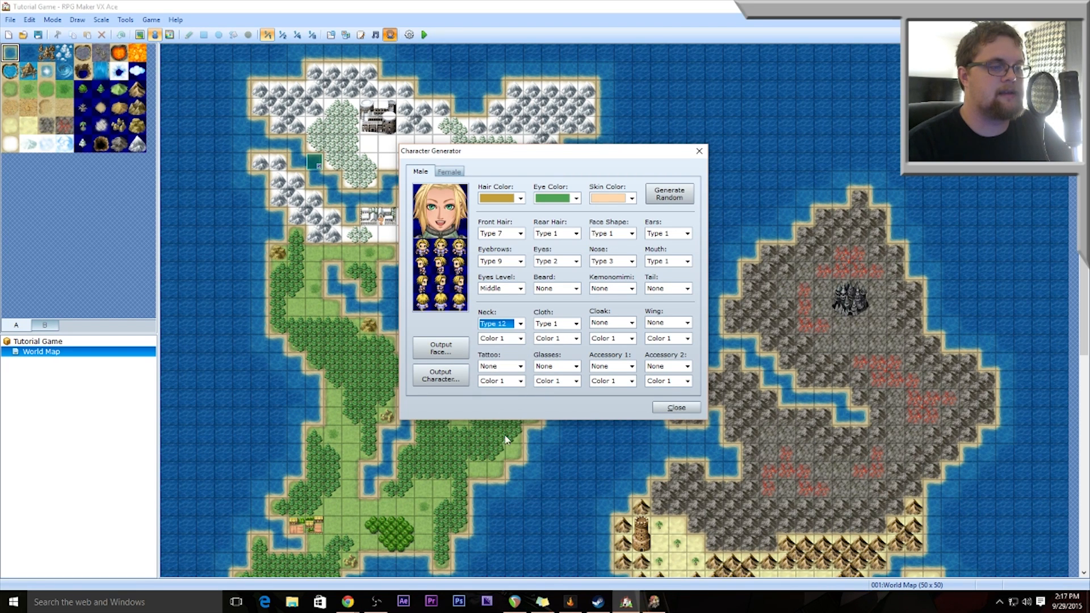
# - Try neck Types 10, 7, 5 and 3 on the character and set the neck to Type 2
pyautogui.click(521, 324)
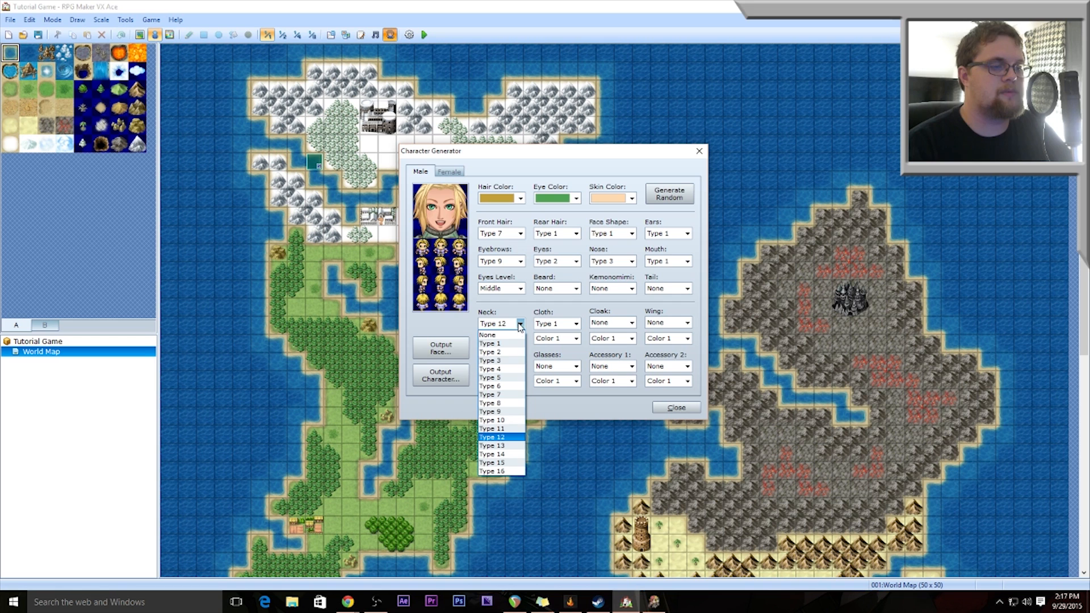
pyautogui.click(504, 421)
pyautogui.click(521, 324)
pyautogui.click(500, 395)
pyautogui.click(521, 324)
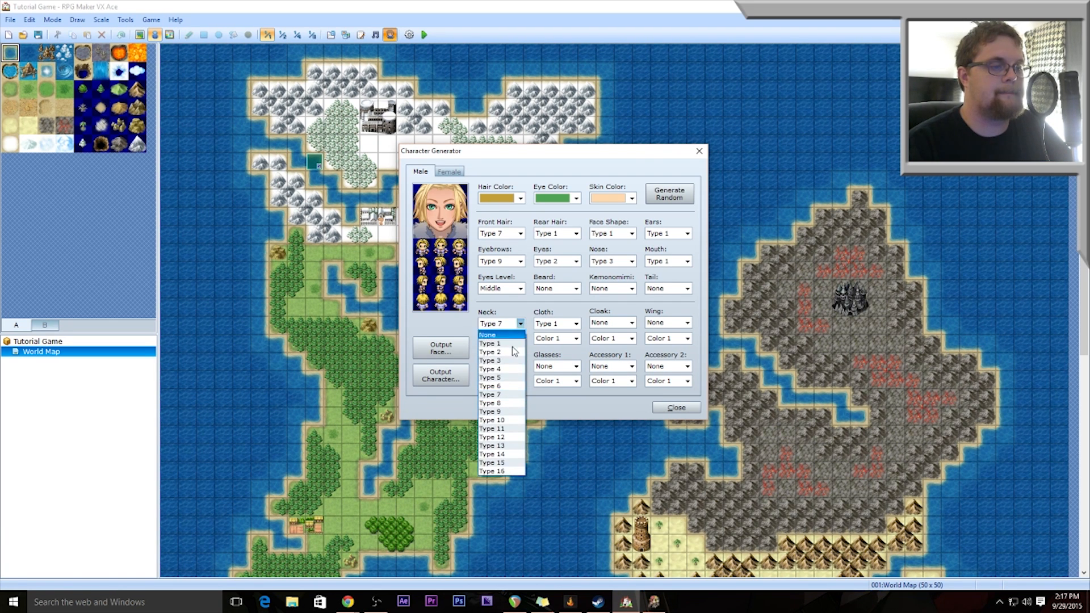
pyautogui.click(503, 379)
pyautogui.click(520, 324)
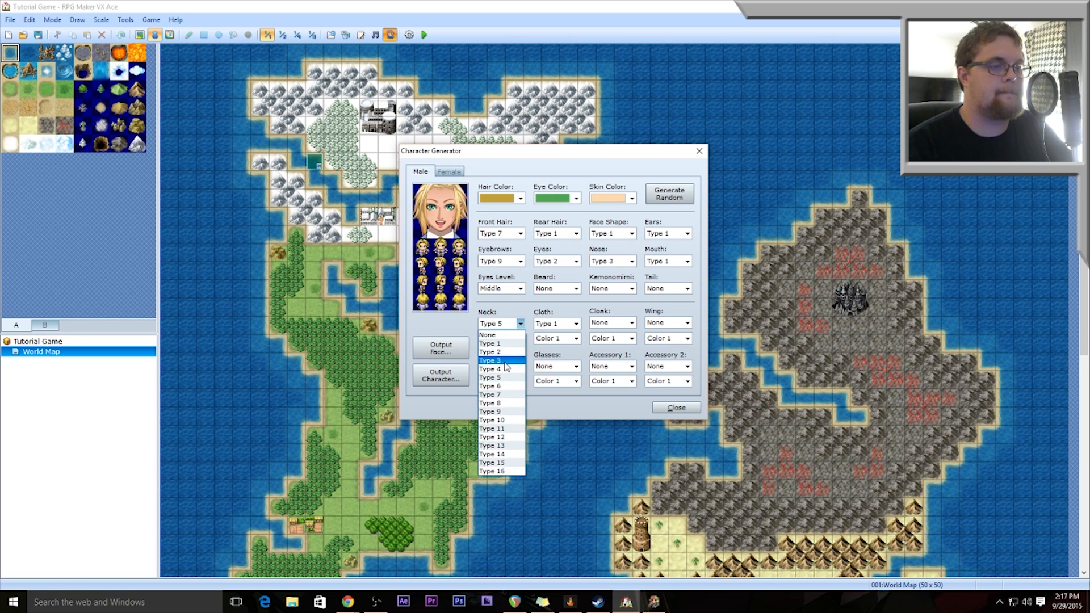
pyautogui.click(500, 362)
pyautogui.click(521, 324)
pyautogui.click(504, 354)
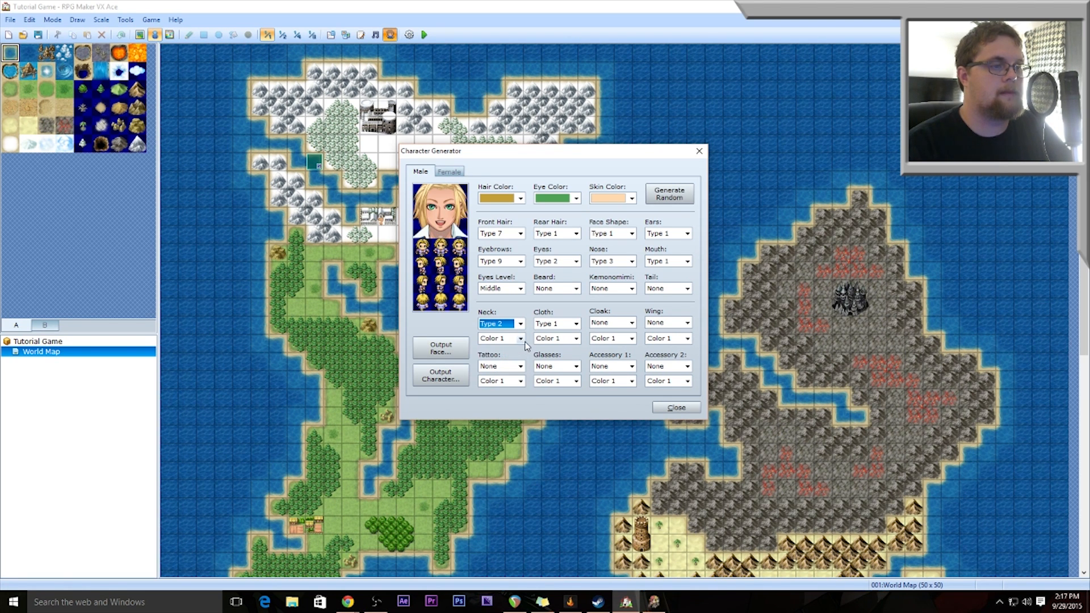
# - Try Colors 5 and 3 for the neck piece and set its color to Color 2
pyautogui.click(576, 324)
pyautogui.click(497, 339)
pyautogui.click(497, 339)
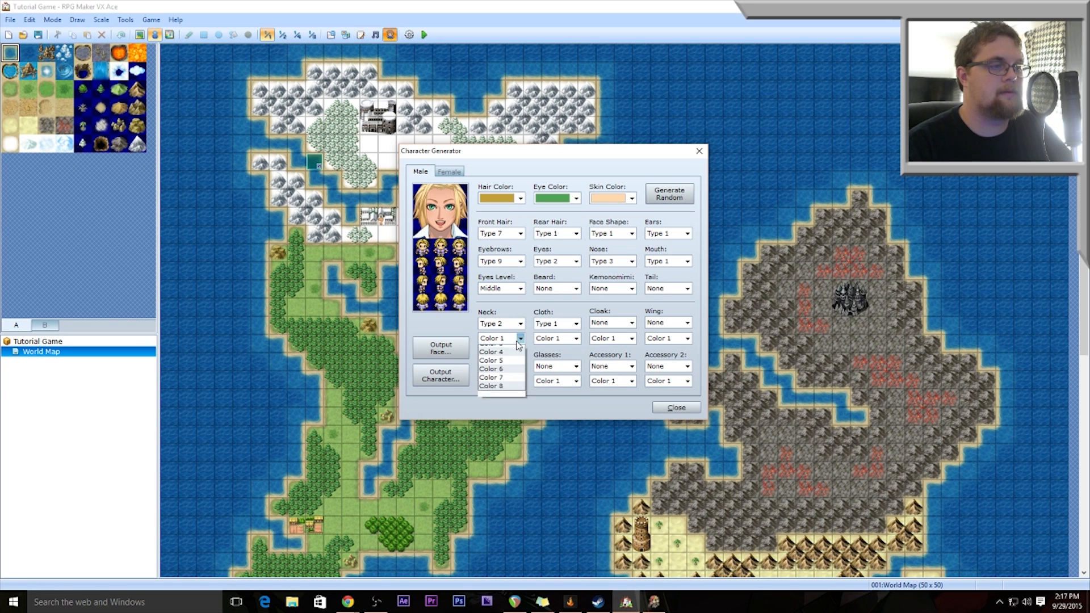
pyautogui.click(503, 381)
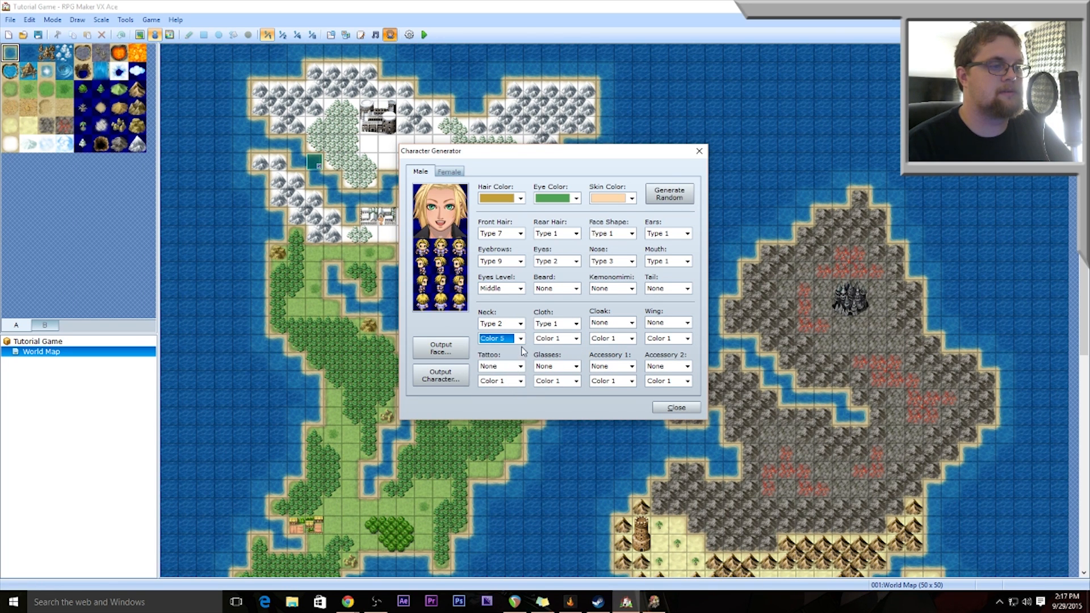
pyautogui.click(521, 339)
pyautogui.click(513, 366)
pyautogui.click(521, 339)
pyautogui.click(512, 357)
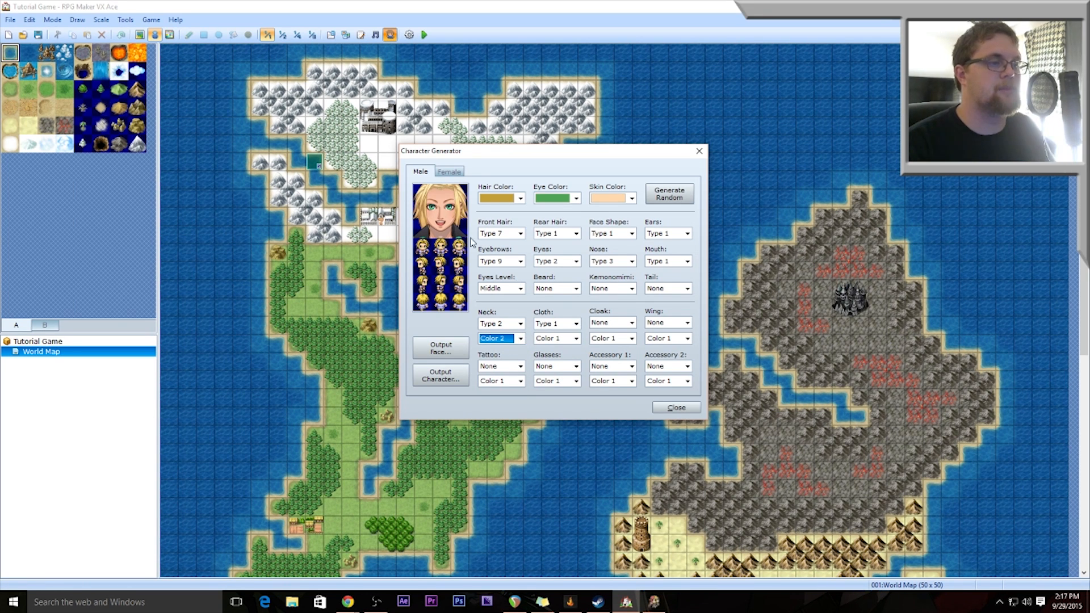
# - Try cloth Type 3 on the character and set the cloth to Type 6
pyautogui.click(573, 324)
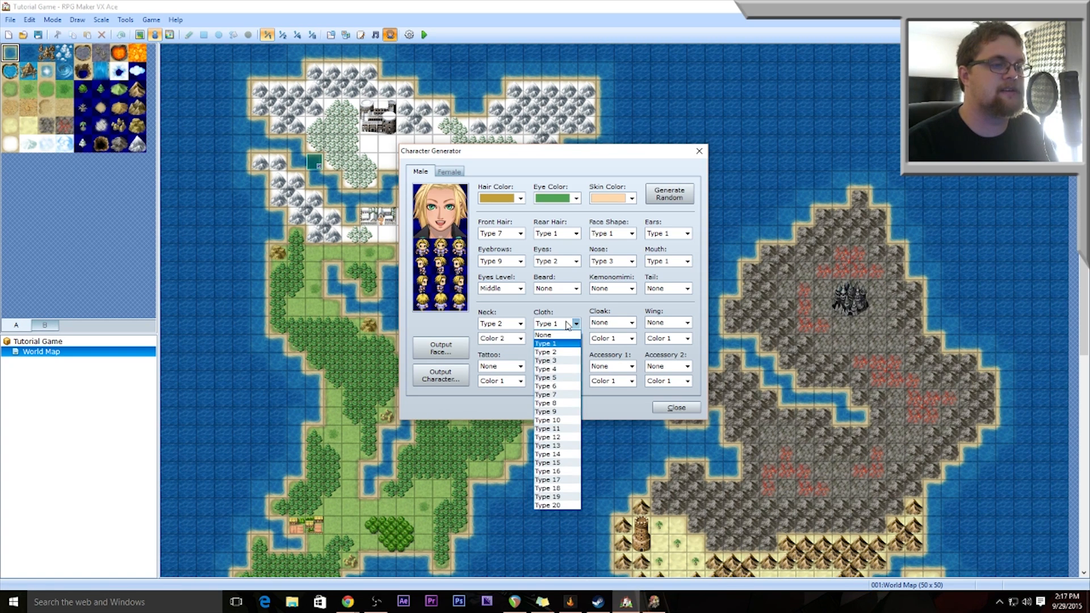
pyautogui.click(558, 363)
pyautogui.click(577, 326)
pyautogui.click(548, 386)
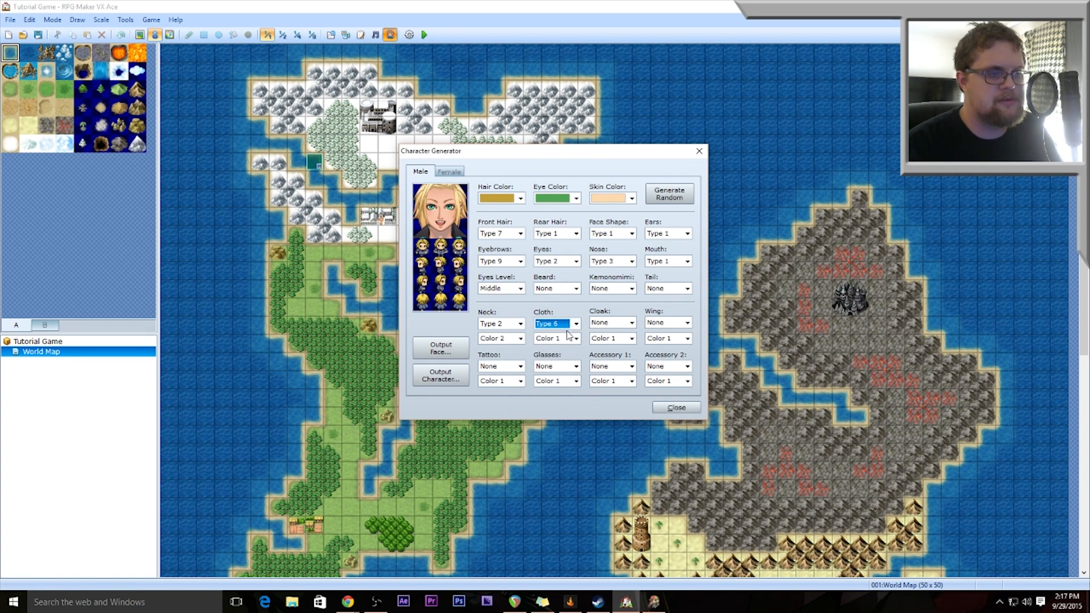
# - Try Color 3 for the character's cloth and set the cloth color to Color 2
pyautogui.click(575, 339)
pyautogui.click(562, 366)
pyautogui.click(575, 339)
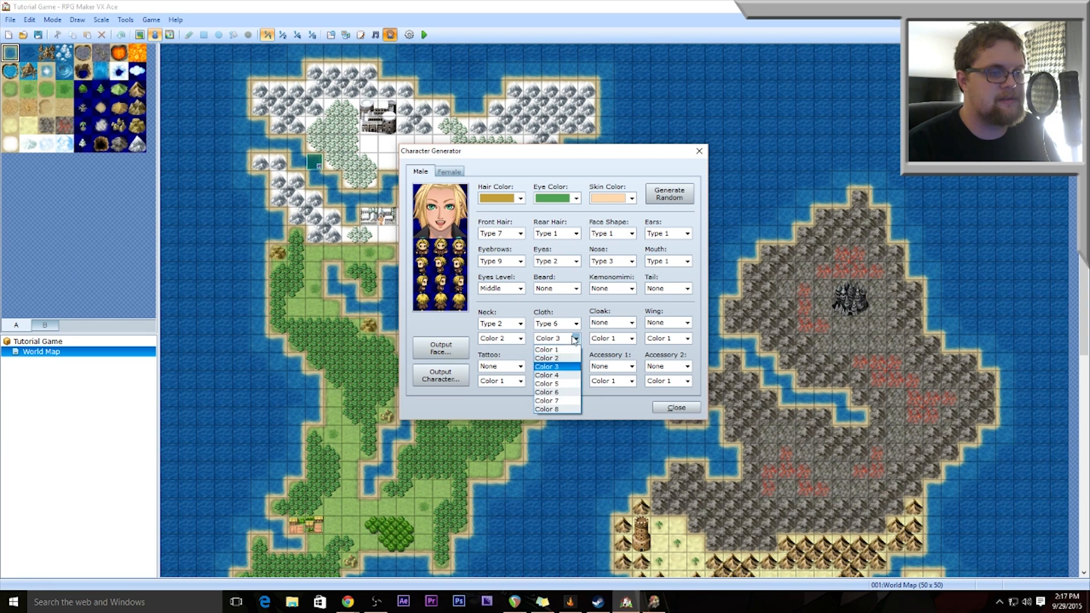
pyautogui.click(552, 348)
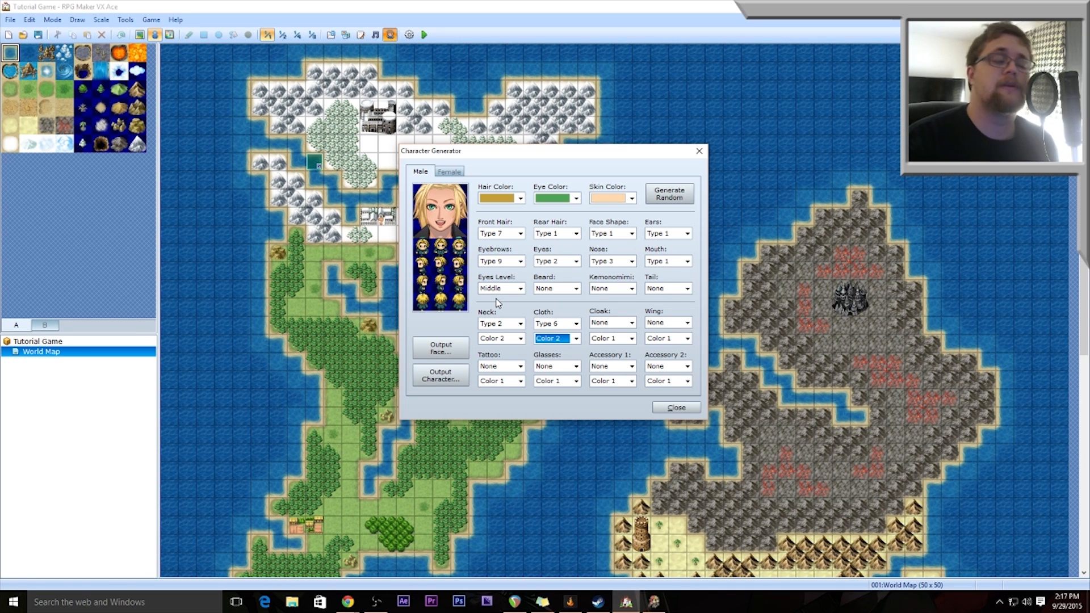
# - Try a wing style and tattoo Type 3 on the character, resetting both to None
pyautogui.click(673, 322)
pyautogui.click(664, 340)
pyautogui.click(687, 323)
pyautogui.click(659, 331)
pyautogui.click(521, 366)
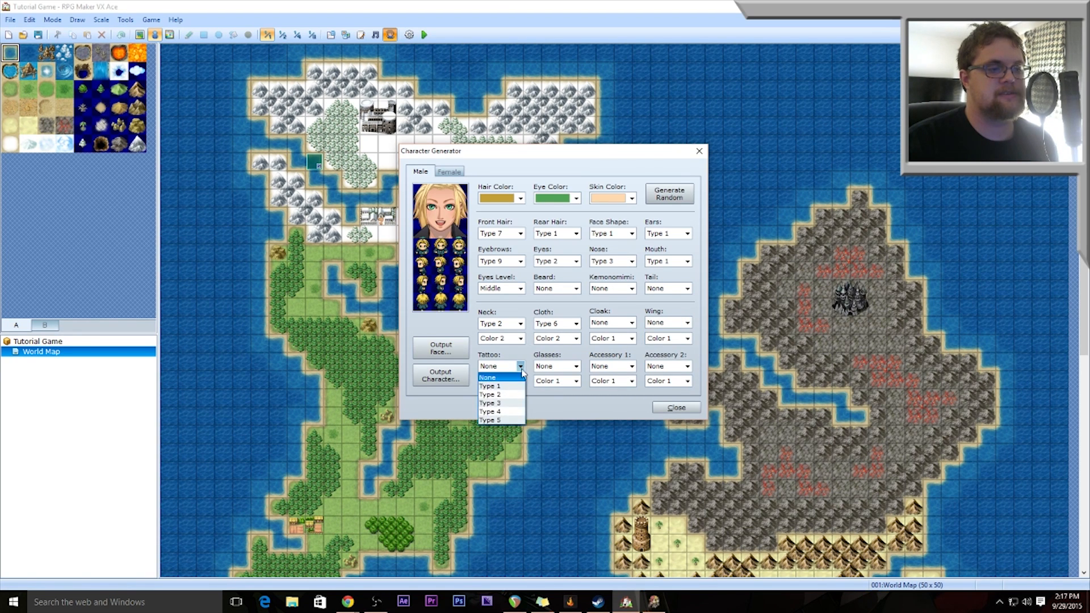
pyautogui.click(490, 403)
pyautogui.click(520, 366)
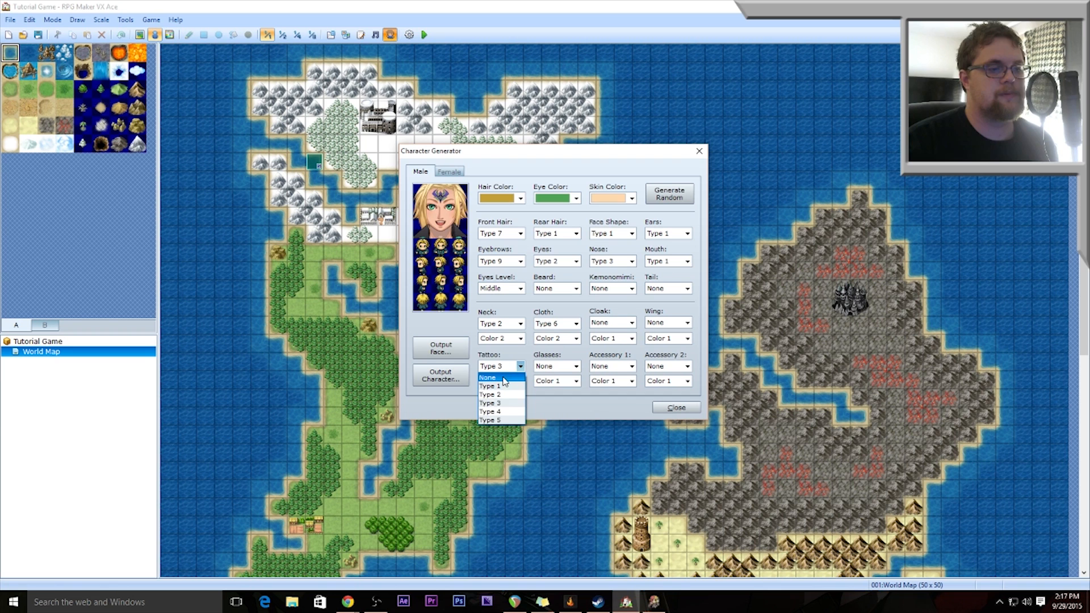
pyautogui.click(503, 378)
# - Try glasses Types 1, 2 and 3 on the character
pyautogui.click(576, 367)
pyautogui.click(568, 386)
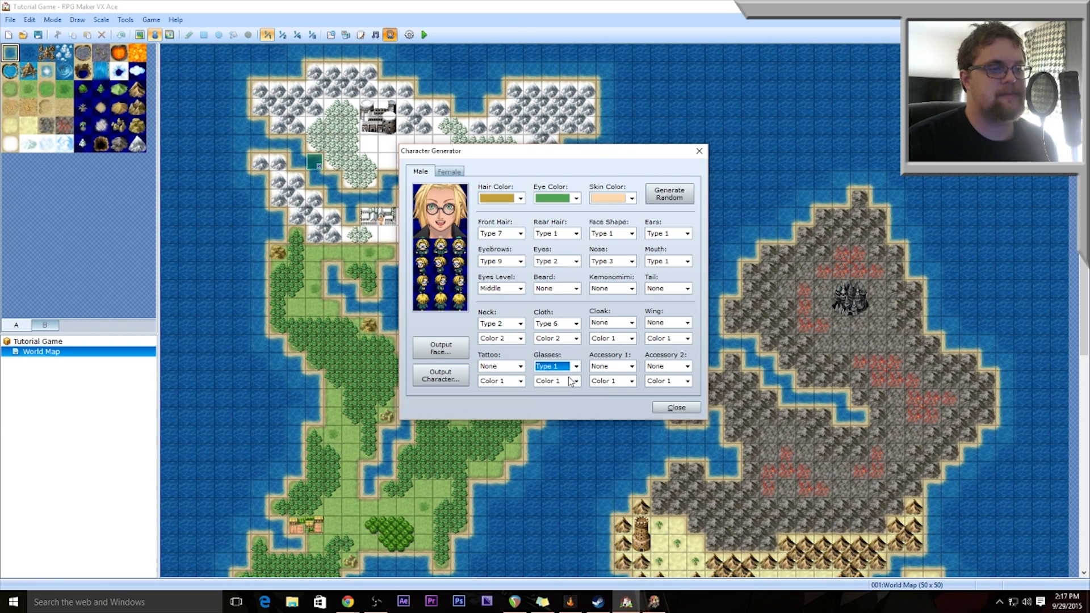
pyautogui.click(575, 366)
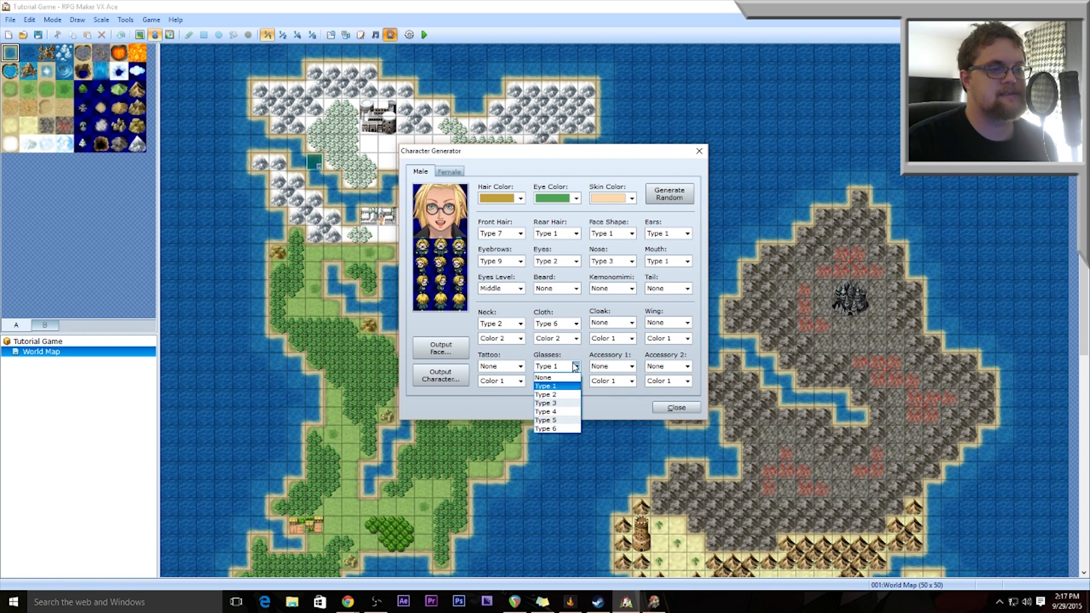
pyautogui.click(566, 396)
pyautogui.click(575, 366)
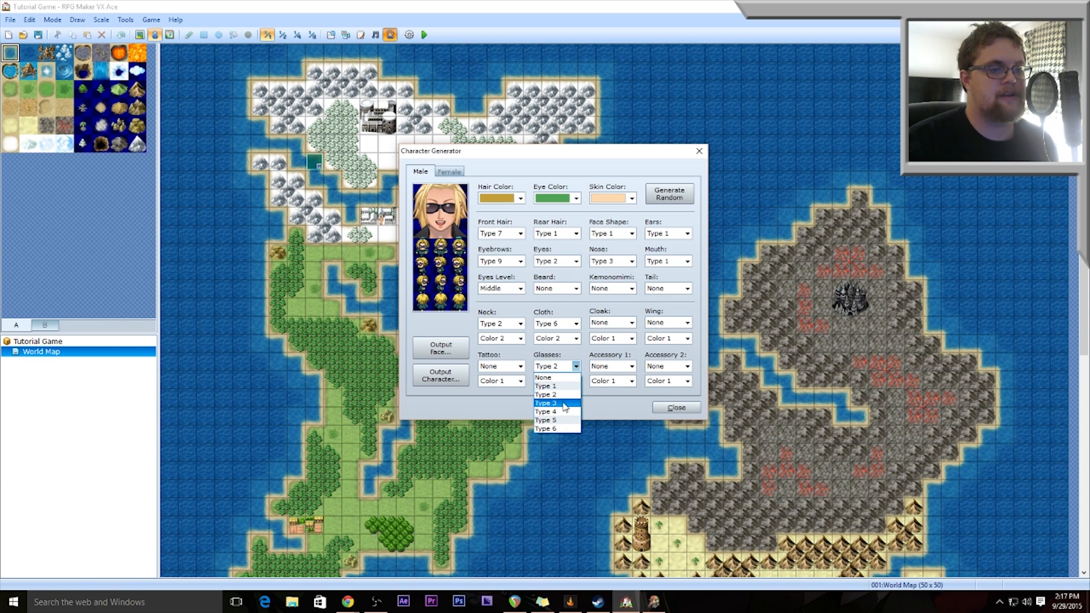
pyautogui.click(566, 405)
# - Try glasses Types 4, 5 and 6 on the character and reset the glasses to None
pyautogui.click(577, 366)
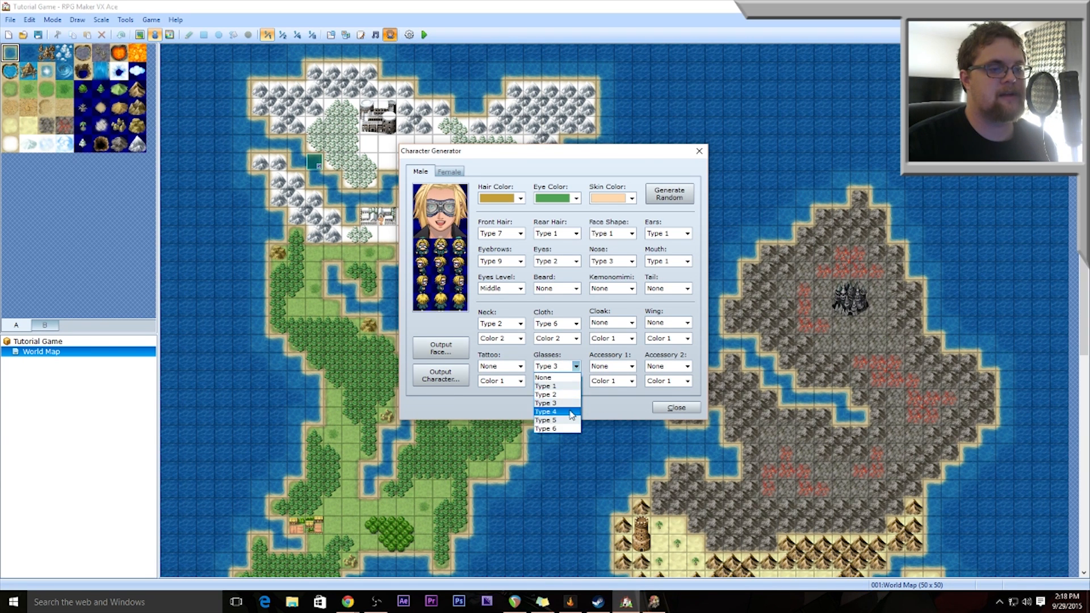
pyautogui.click(566, 414)
pyautogui.click(576, 367)
pyautogui.click(565, 423)
pyautogui.click(576, 367)
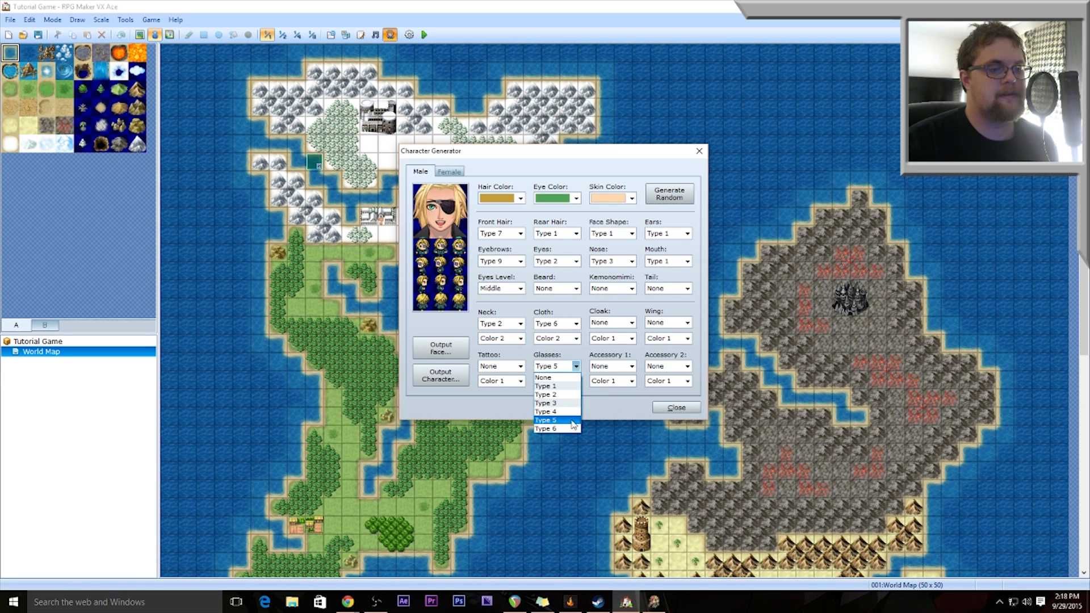
pyautogui.click(567, 427)
pyautogui.click(577, 366)
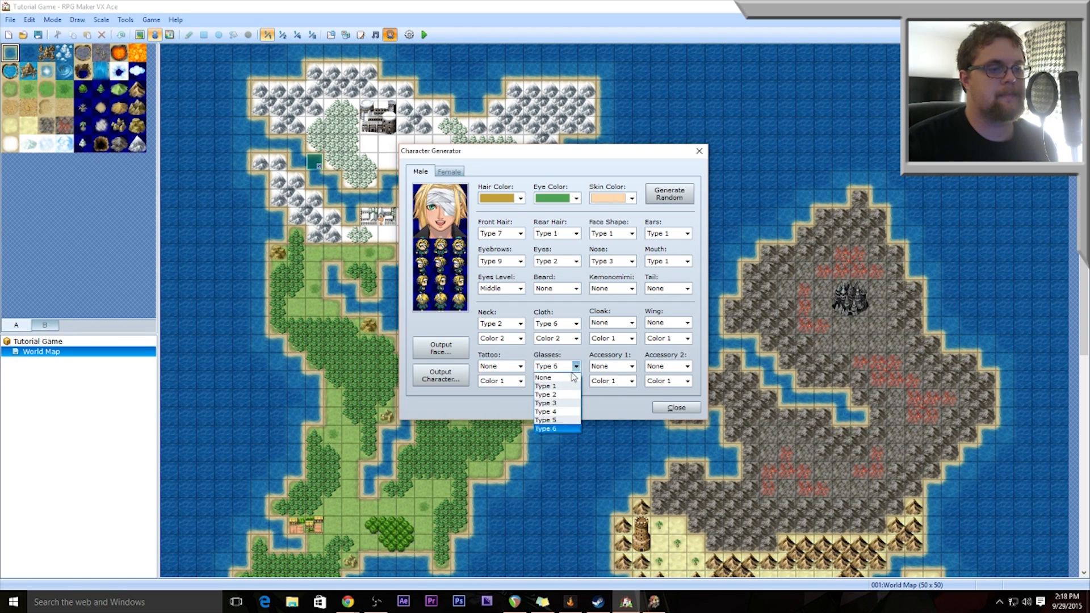
pyautogui.click(571, 383)
# - Try Types 3 and 5 for Accessory 1 and reset it to None
pyautogui.click(632, 366)
pyautogui.click(600, 378)
pyautogui.click(632, 366)
pyautogui.click(619, 396)
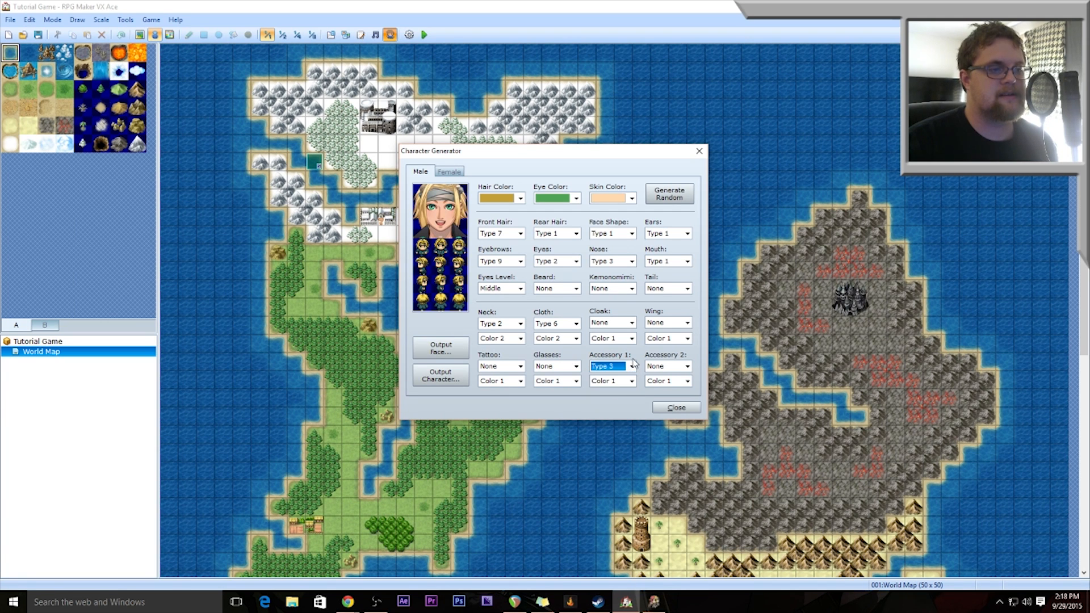
pyautogui.click(632, 366)
pyautogui.click(615, 415)
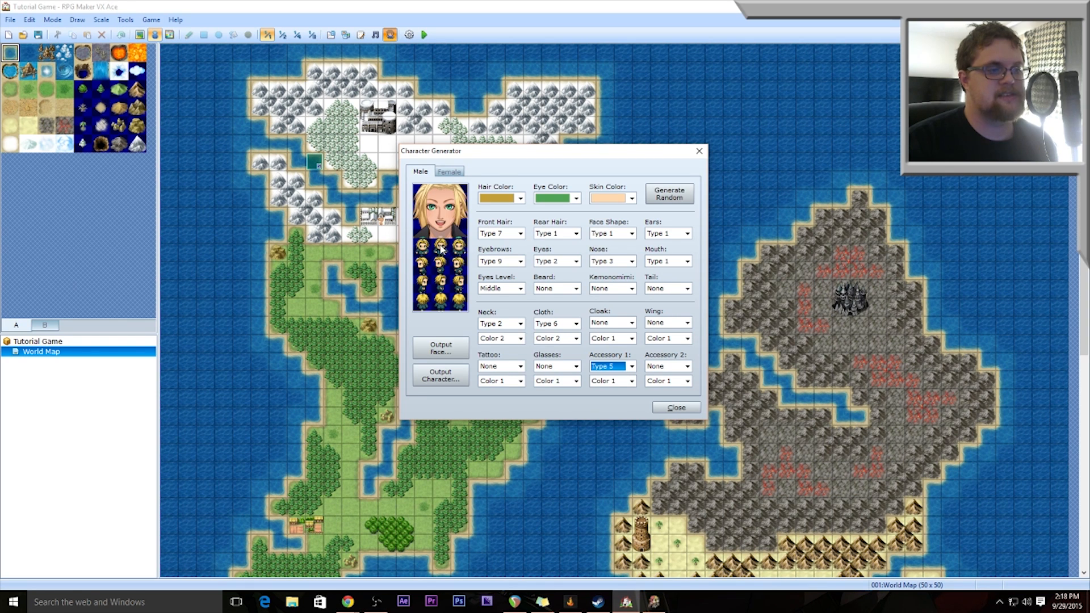
pyautogui.click(632, 367)
pyautogui.click(630, 377)
# - Try Types 5 and 10 for Accessory 2 on the character
pyautogui.click(687, 367)
pyautogui.click(663, 421)
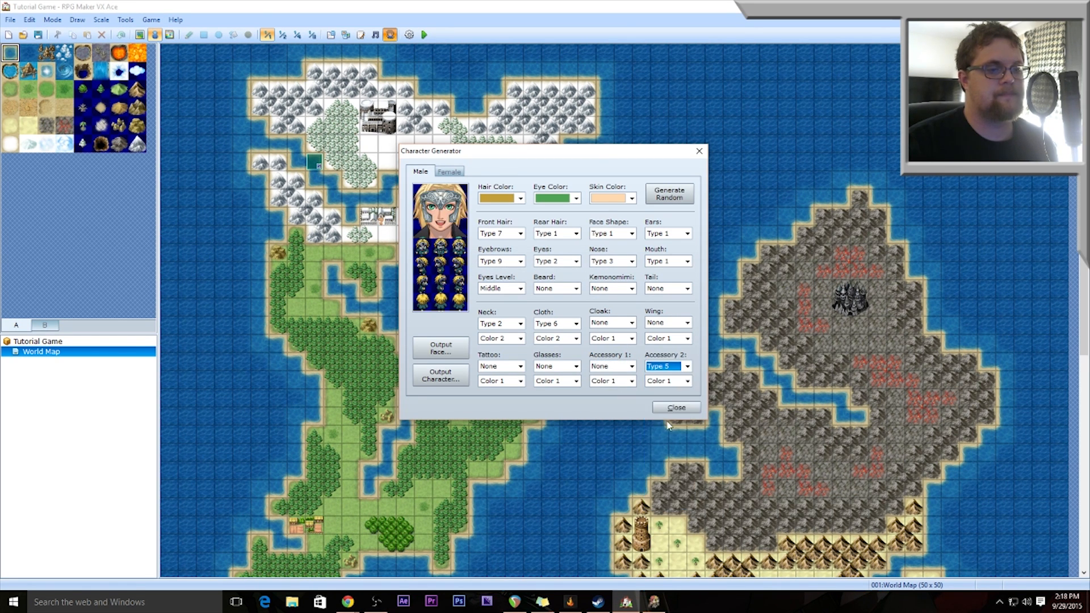
pyautogui.click(679, 366)
pyautogui.click(678, 425)
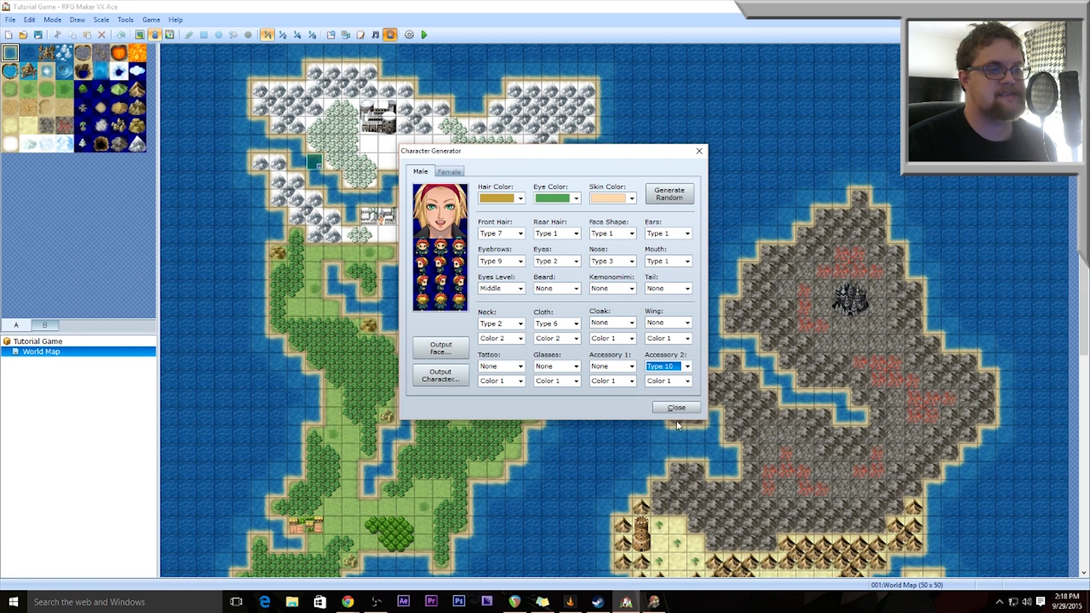
pyautogui.click(685, 367)
pyautogui.click(687, 366)
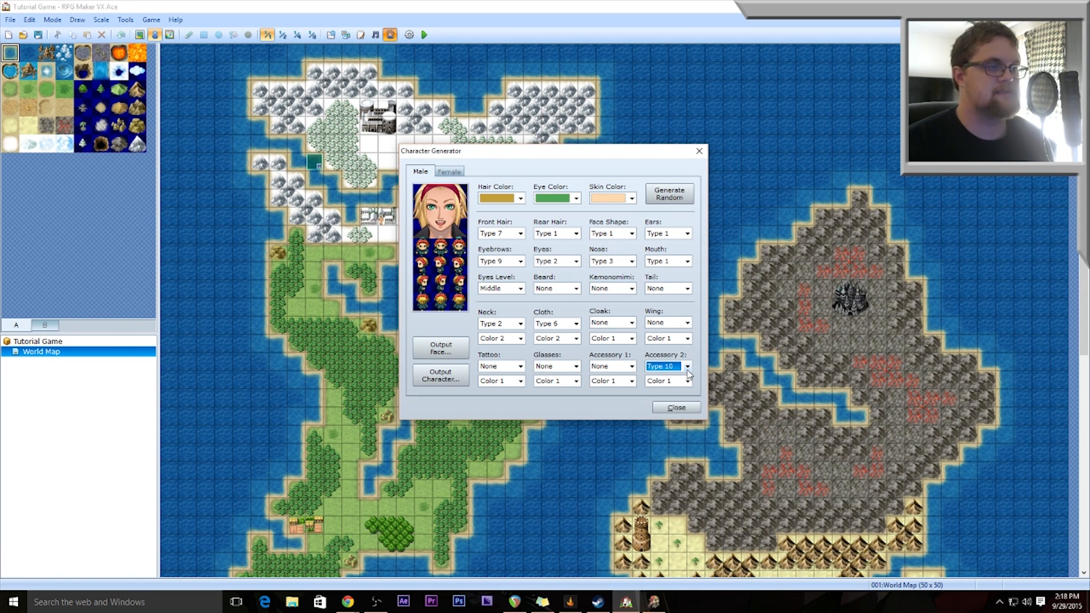
# - Set the Accessory 2 color to Color 7 and the accessory itself to None
pyautogui.click(674, 444)
pyautogui.click(687, 382)
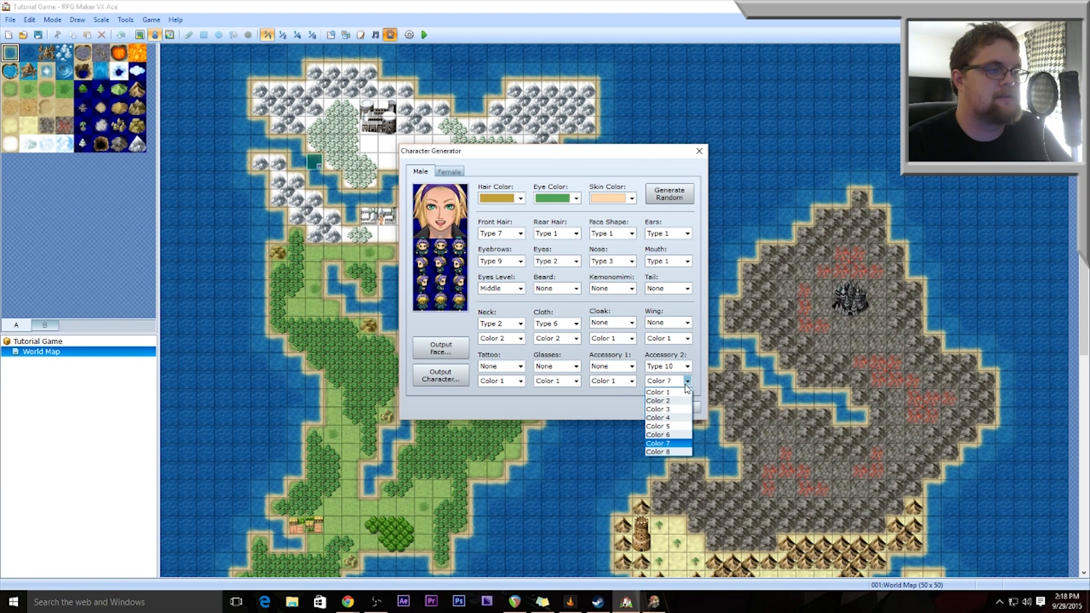
pyautogui.click(694, 357)
pyautogui.click(688, 366)
pyautogui.click(679, 378)
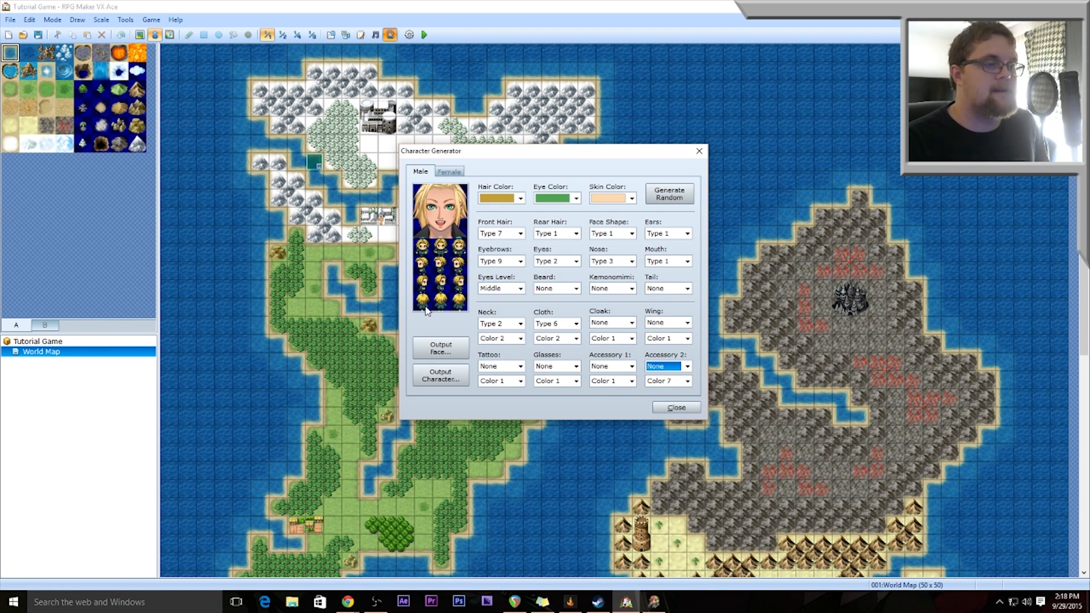
# - Export the character's face graphic to the project's Faces folder, saving it into the existing DorianFace file
pyautogui.click(442, 347)
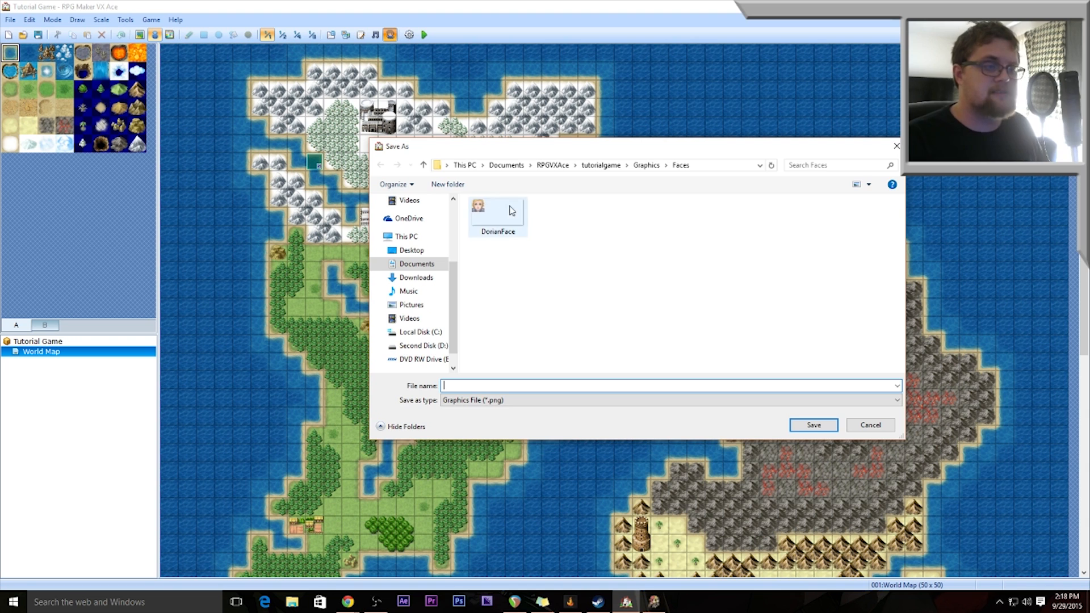
pyautogui.click(509, 231)
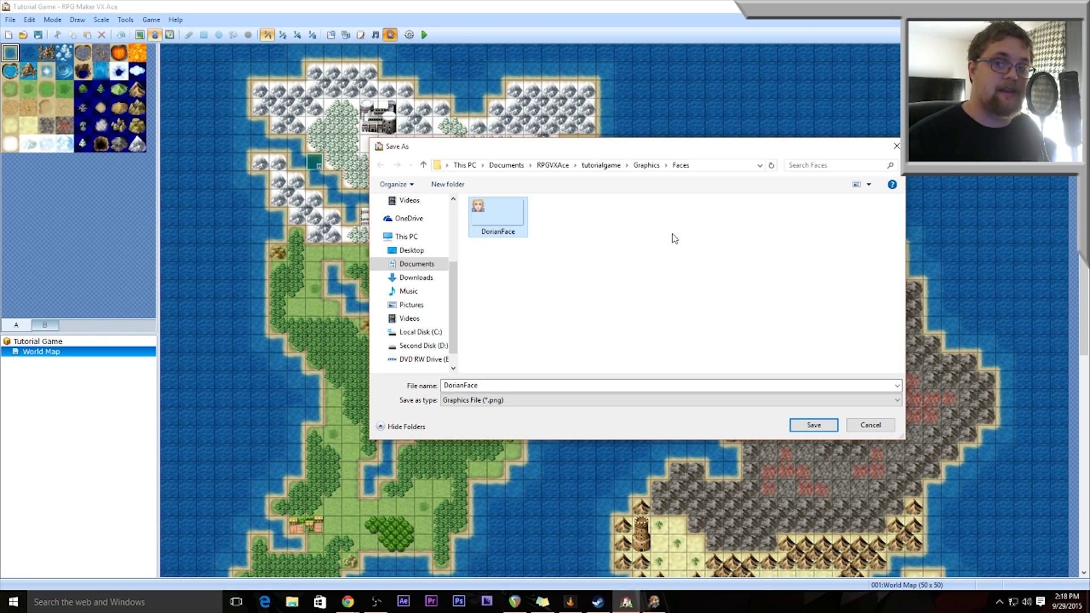
pyautogui.click(814, 425)
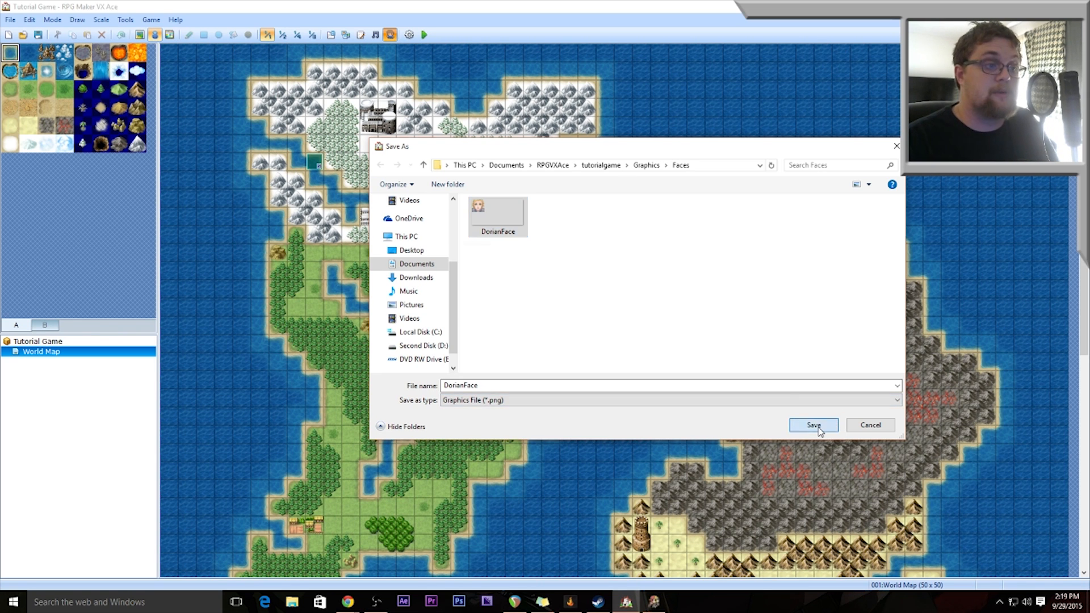
pyautogui.click(578, 304)
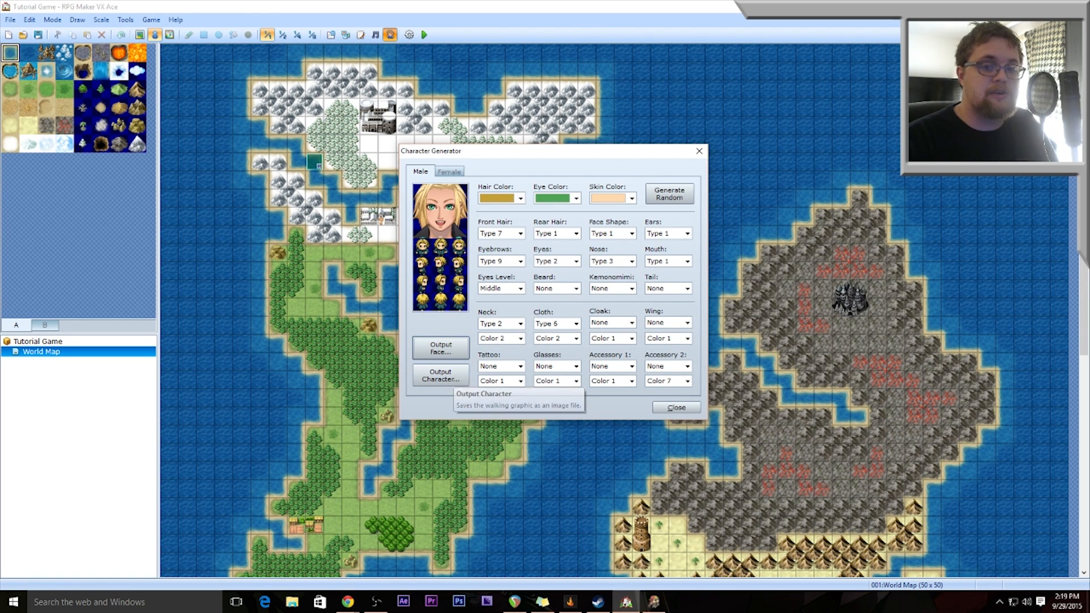
# - Export the walking graphic to the Characters folder into the existing DorianOverworld file and close the Character Generator
pyautogui.click(441, 375)
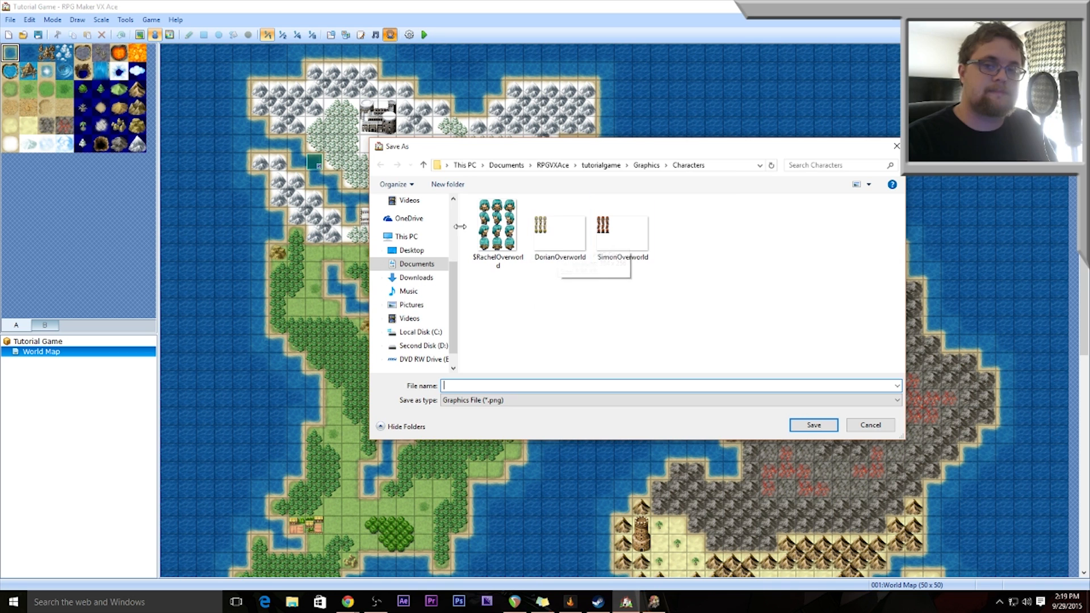
pyautogui.click(560, 234)
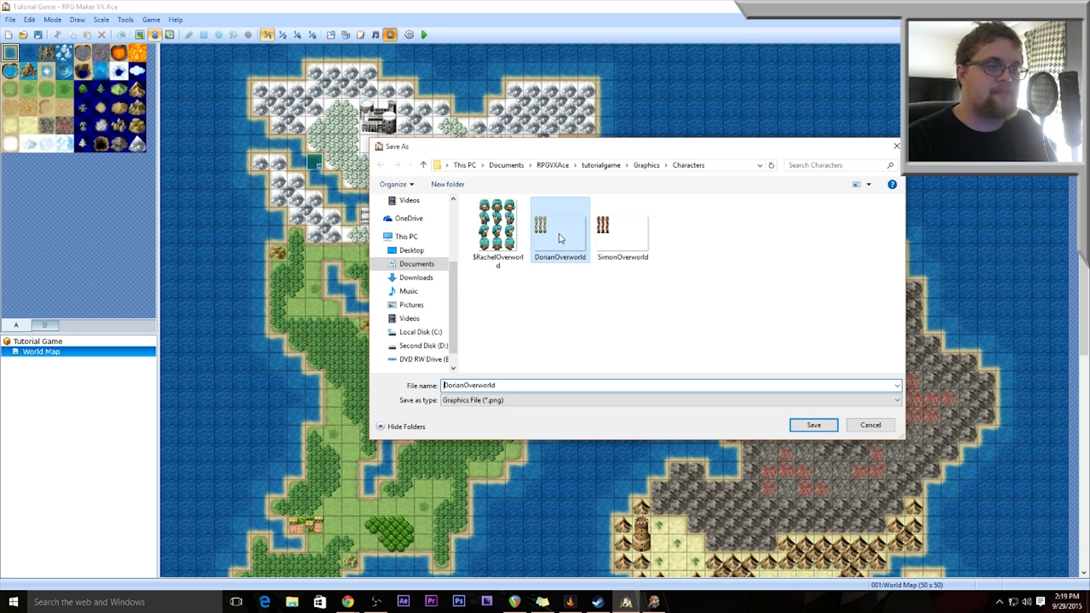
pyautogui.click(812, 426)
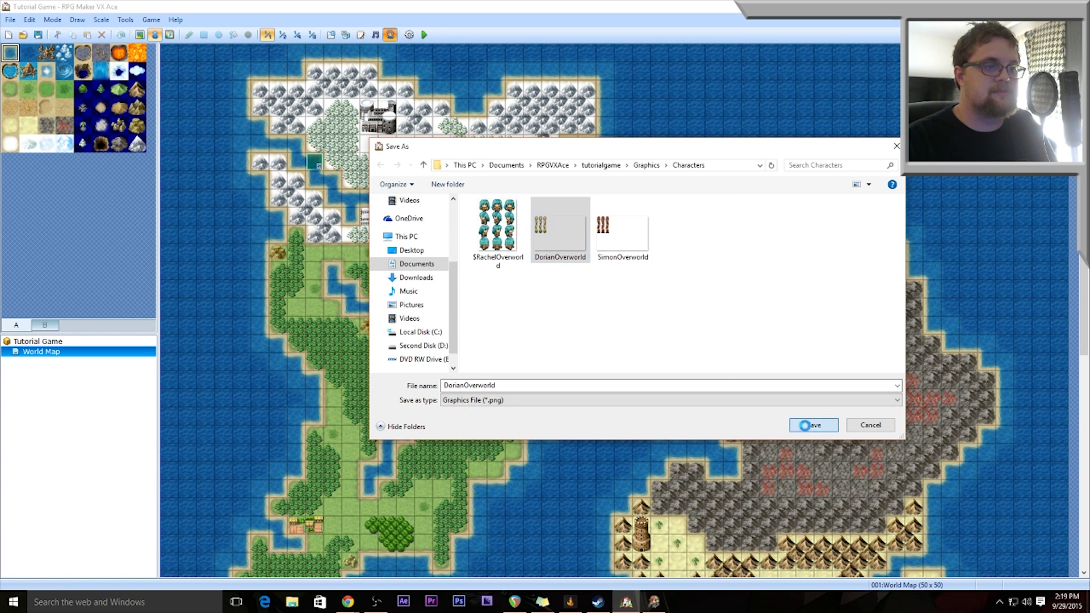
pyautogui.click(570, 305)
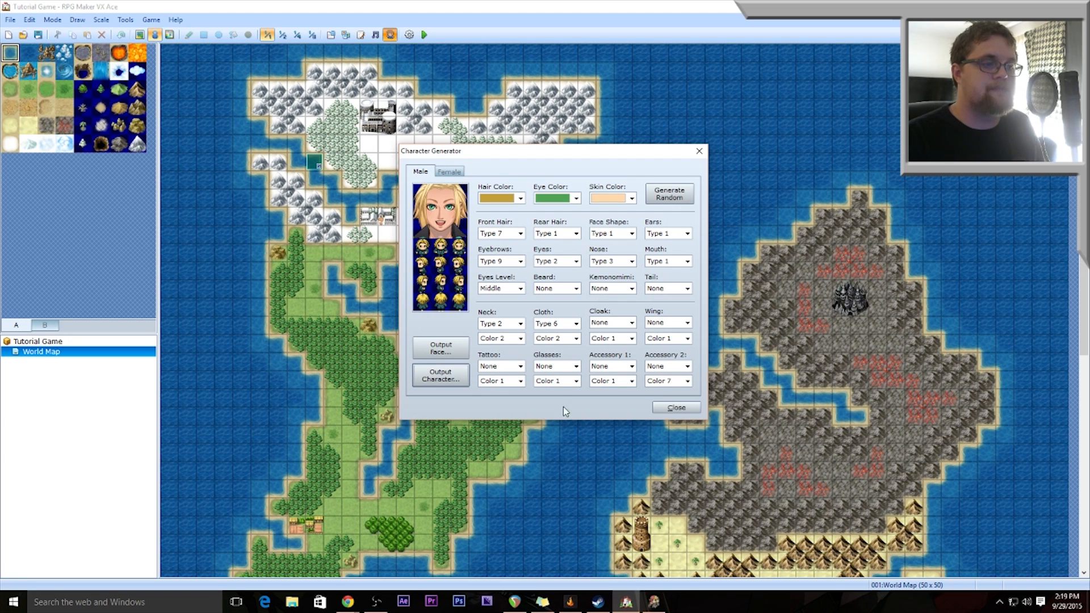
pyautogui.click(687, 411)
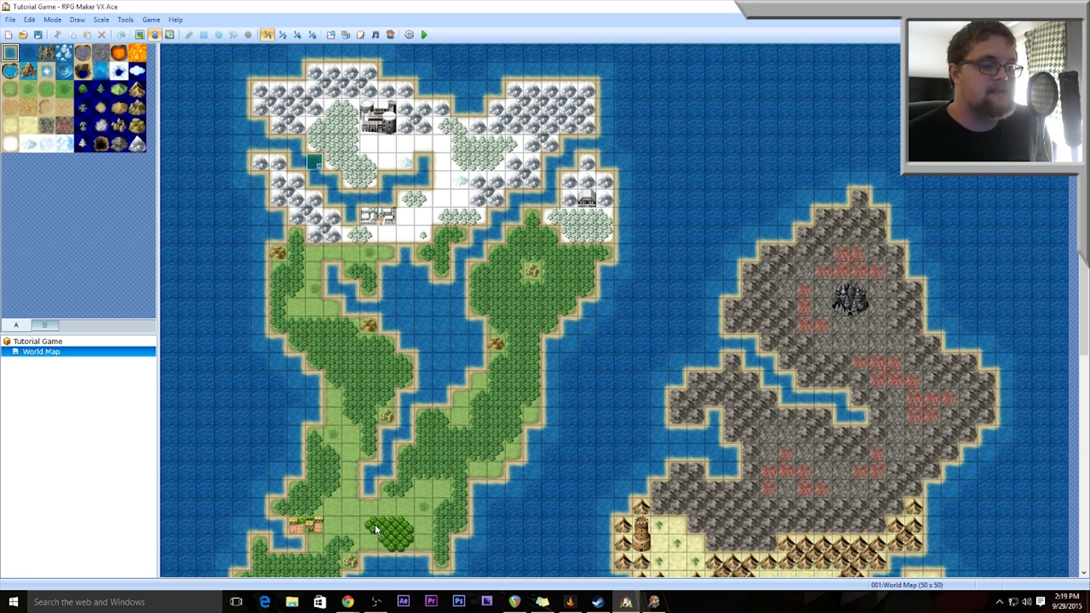
# - Switch to Game Character Hub and create a new RPG Maker VX Ace character
pyautogui.click(653, 604)
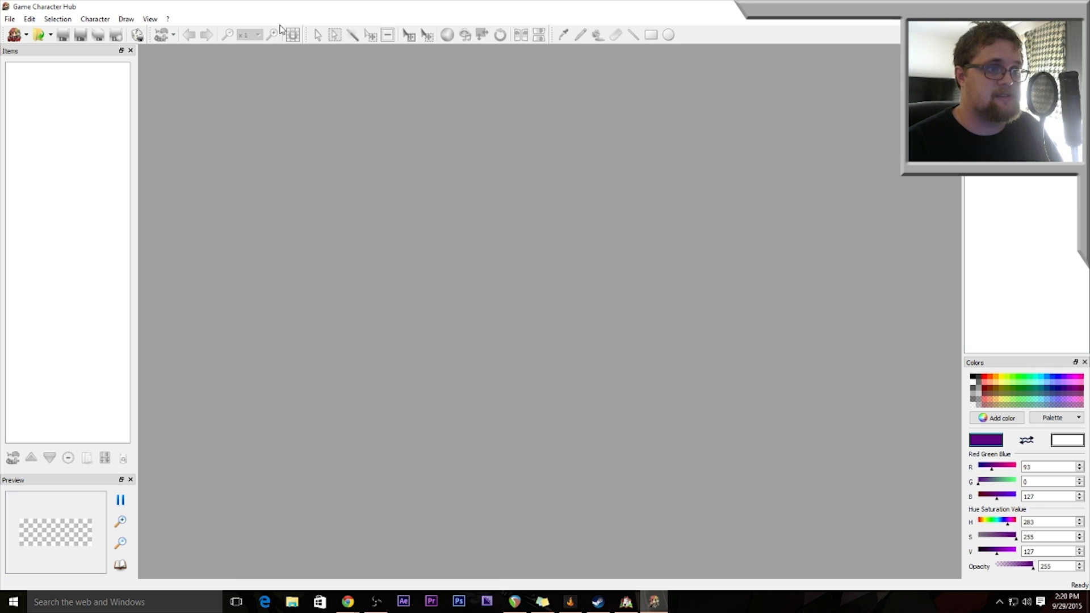
pyautogui.click(9, 20)
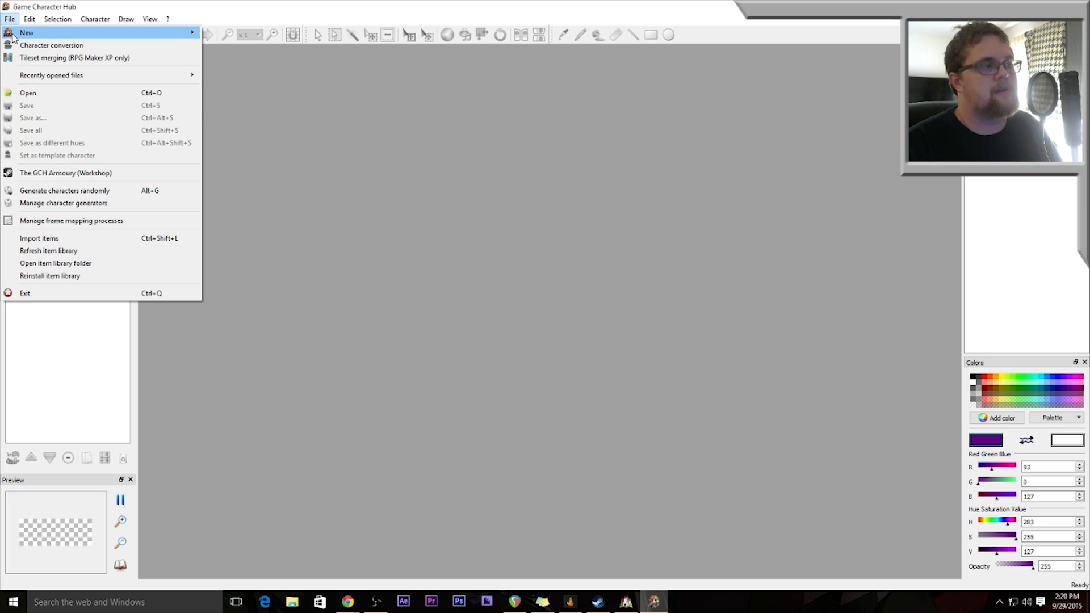
pyautogui.moveTo(57, 33)
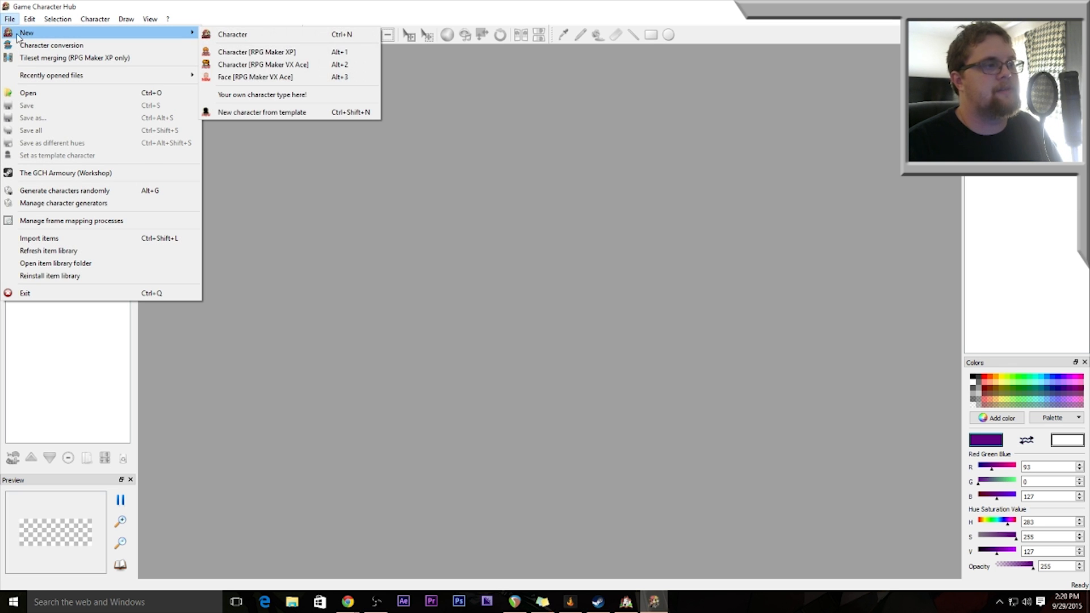
pyautogui.click(291, 66)
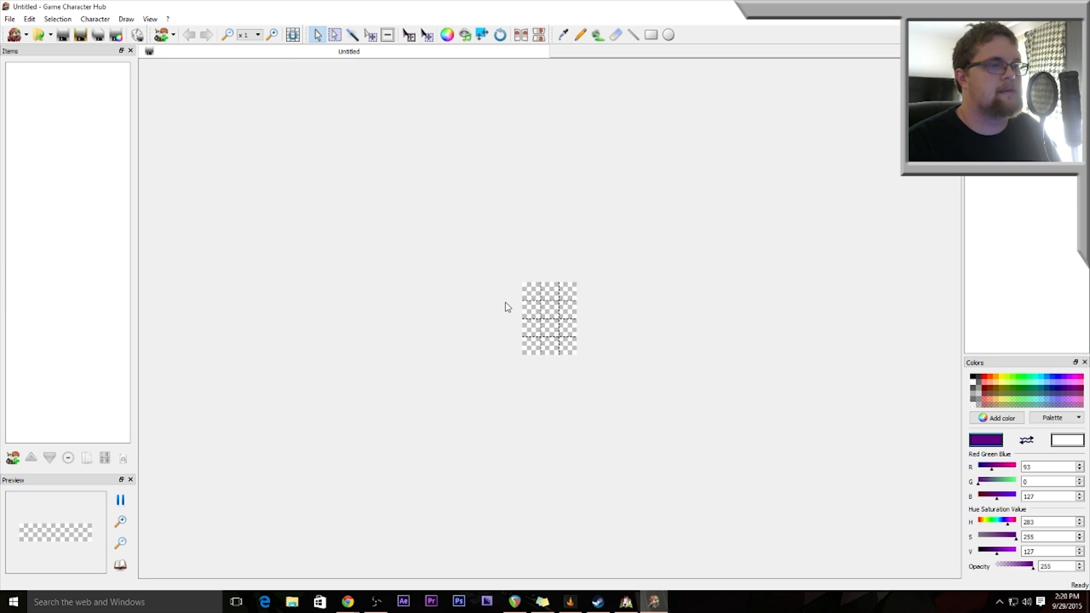
# - Open the item library for the new character and browse to the Body folder under VX
pyautogui.scroll(2, 505, 301)
pyautogui.scroll(3, 506, 303)
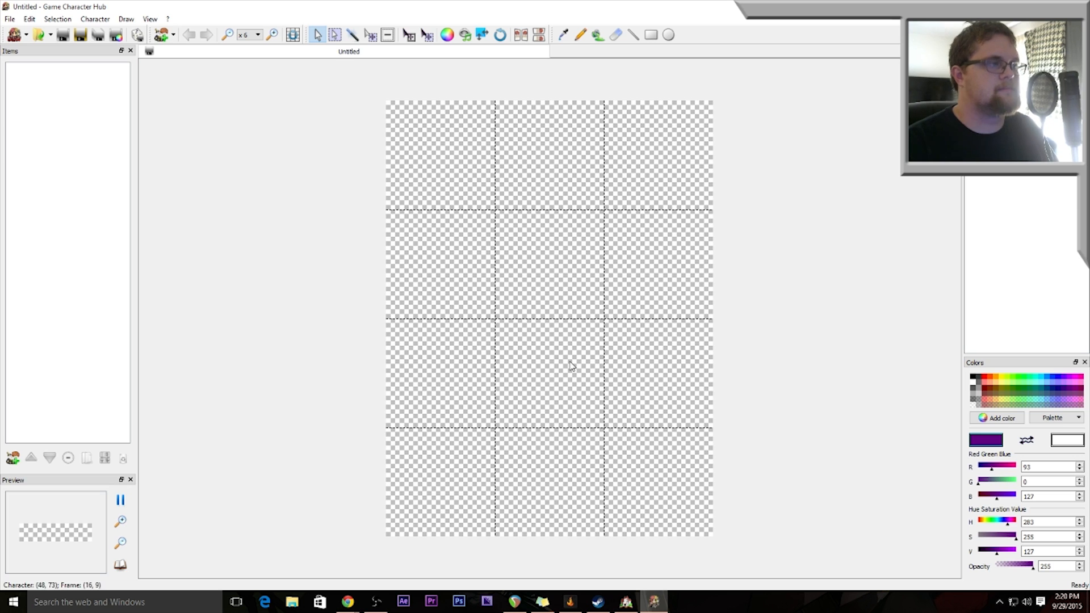
pyautogui.click(94, 20)
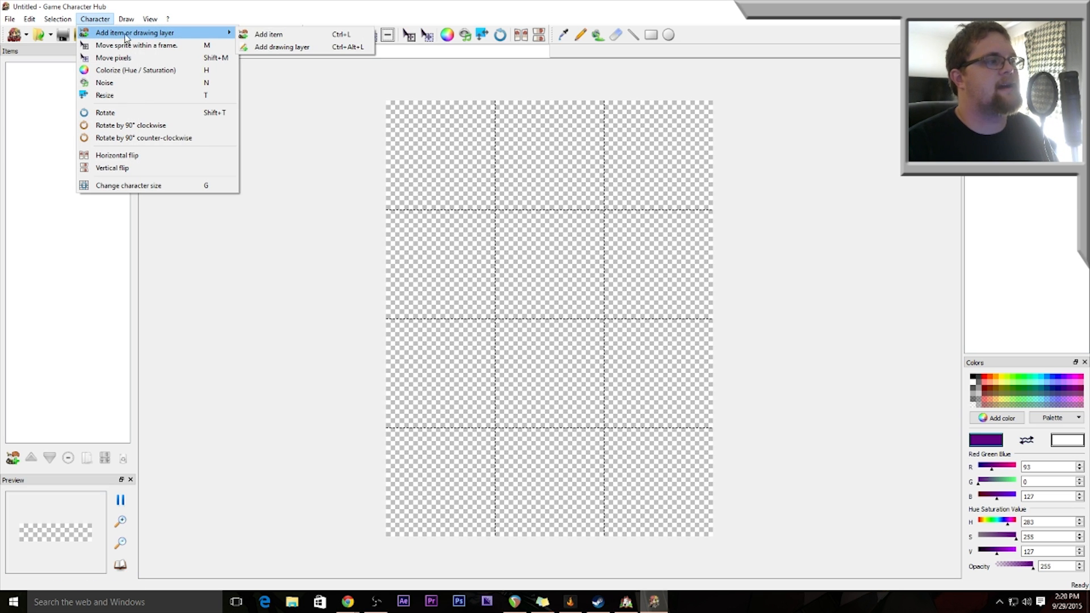
pyautogui.click(281, 38)
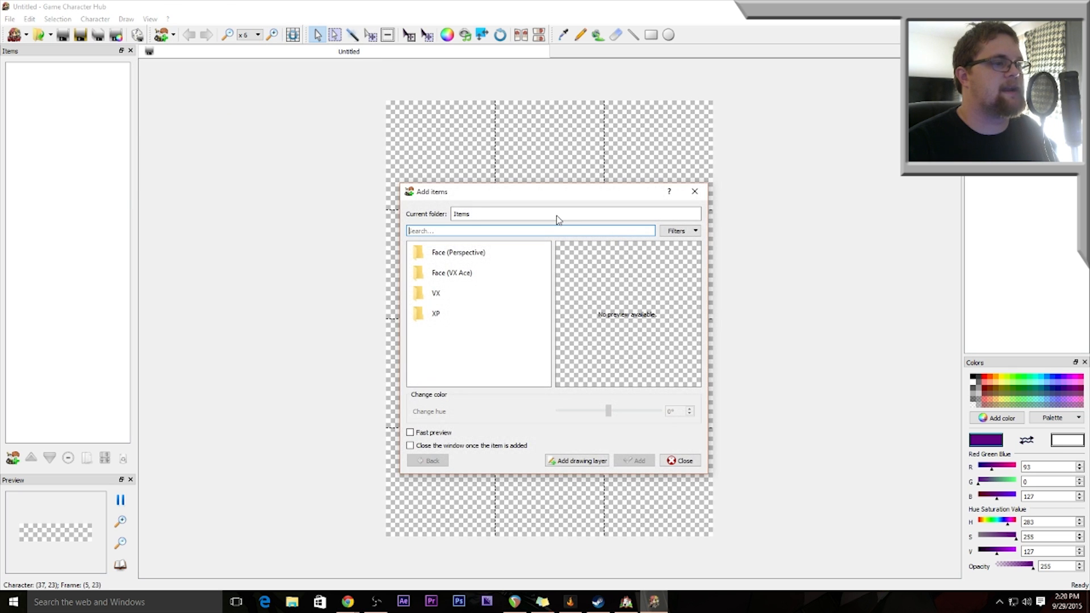
pyautogui.doubleClick(437, 294)
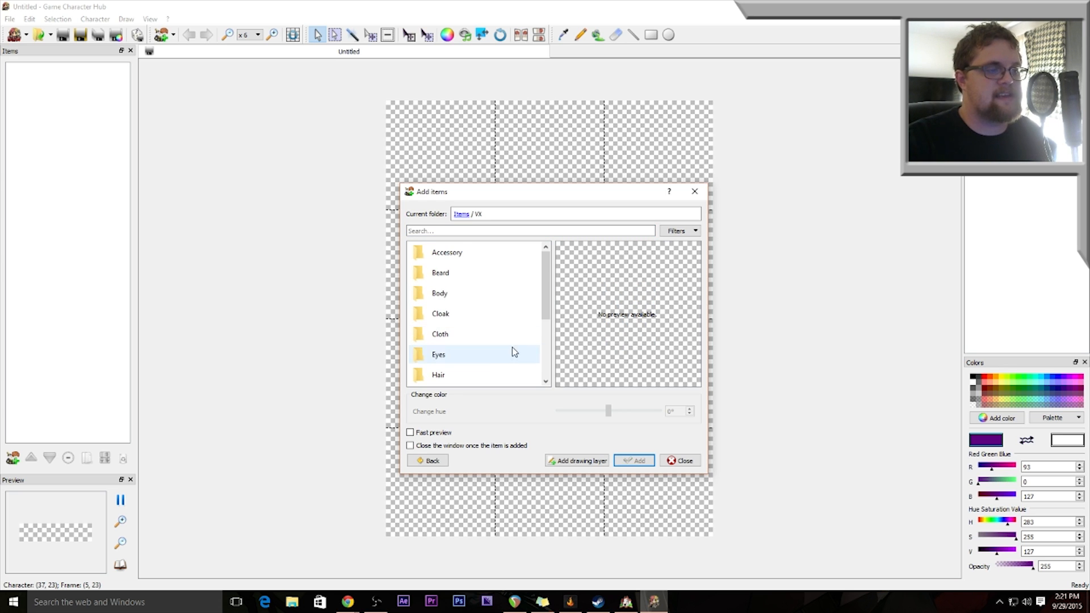
pyautogui.moveTo(543, 278)
pyautogui.mouseDown()
pyautogui.moveTo(543, 323)
pyautogui.moveTo(548, 275)
pyautogui.mouseUp()
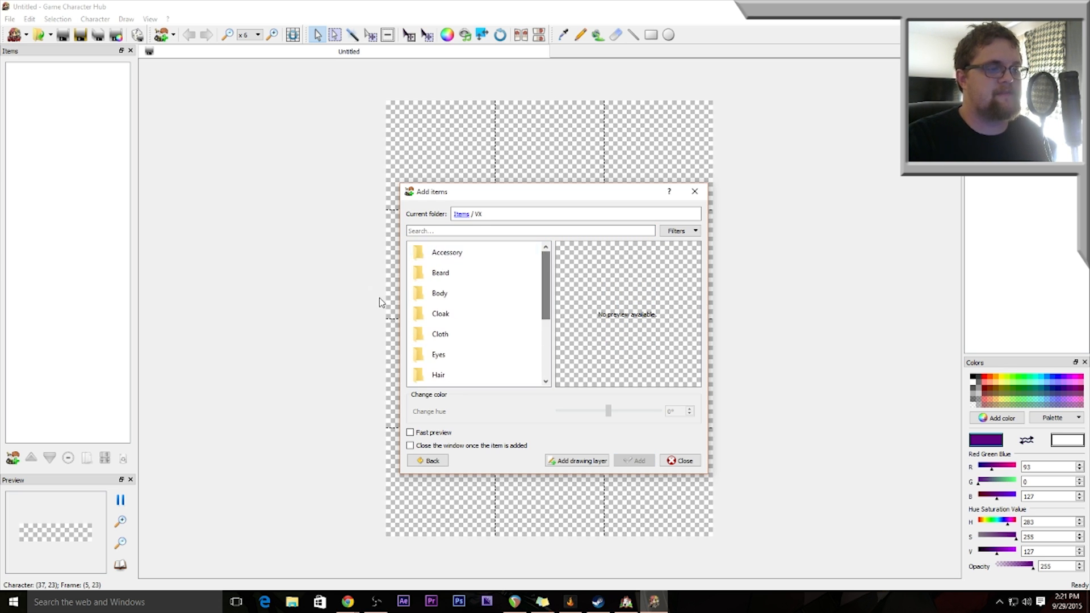
pyautogui.scroll(-2, 483, 289)
pyautogui.scroll(1, 477, 292)
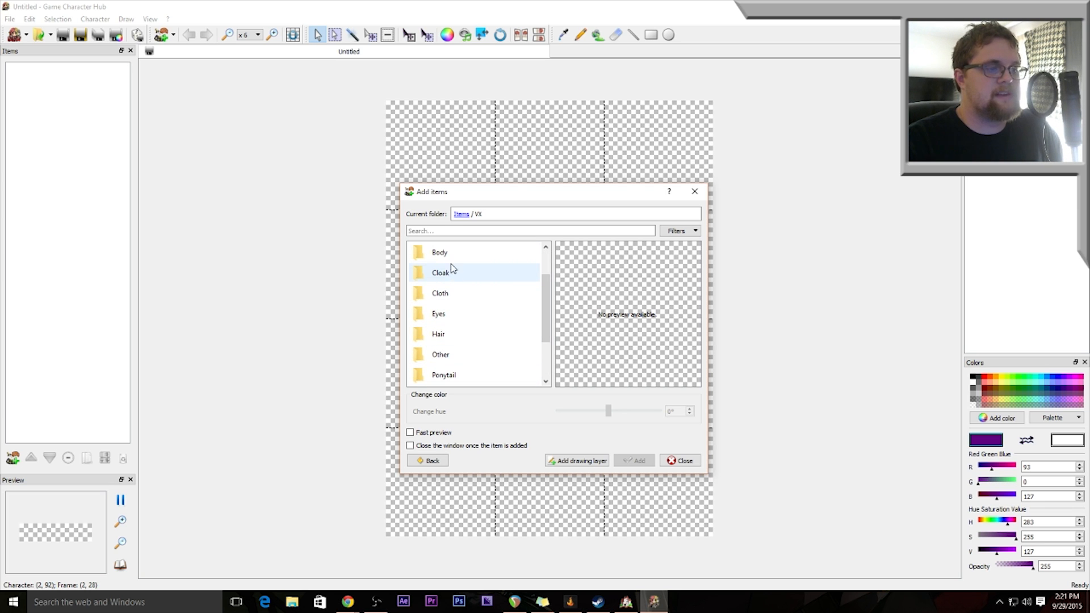
pyautogui.click(451, 261)
pyautogui.doubleClick(451, 260)
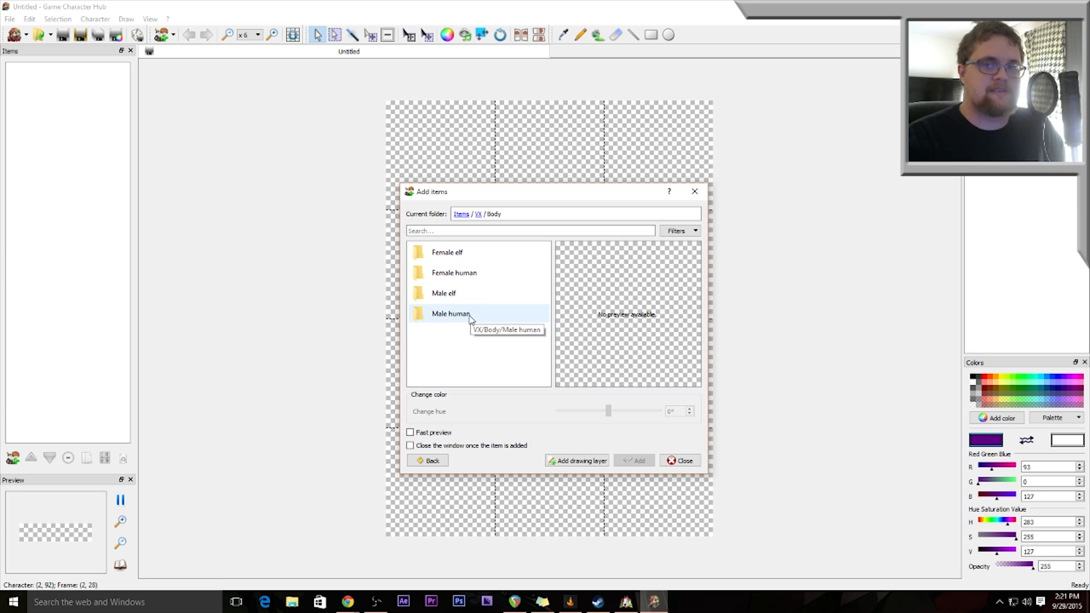
# - Add the White human body from the Female human folder in red, and close the item library
pyautogui.doubleClick(460, 273)
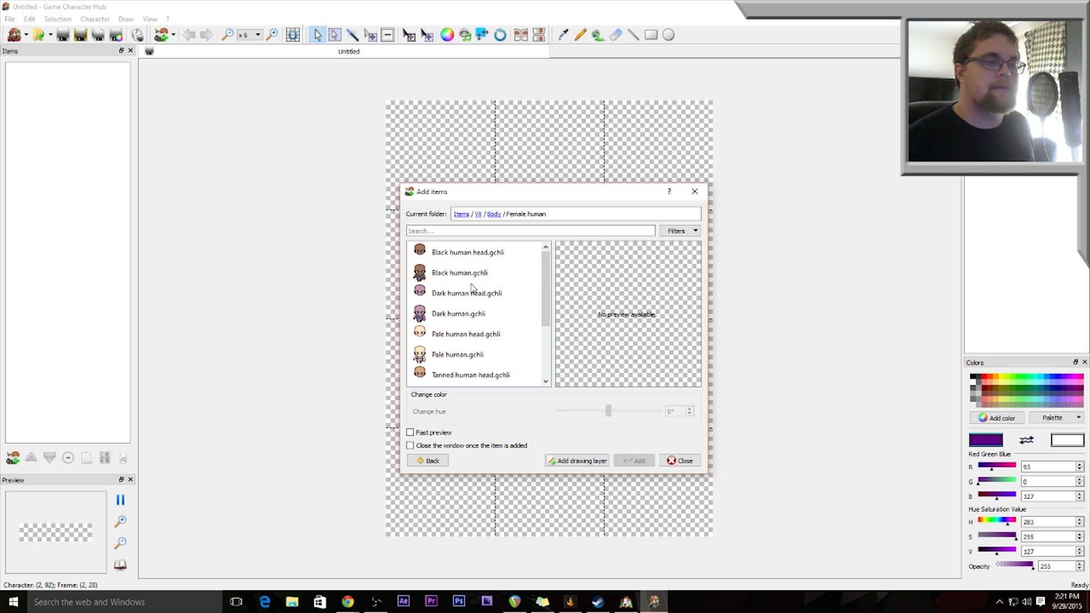
pyautogui.scroll(-2, 470, 287)
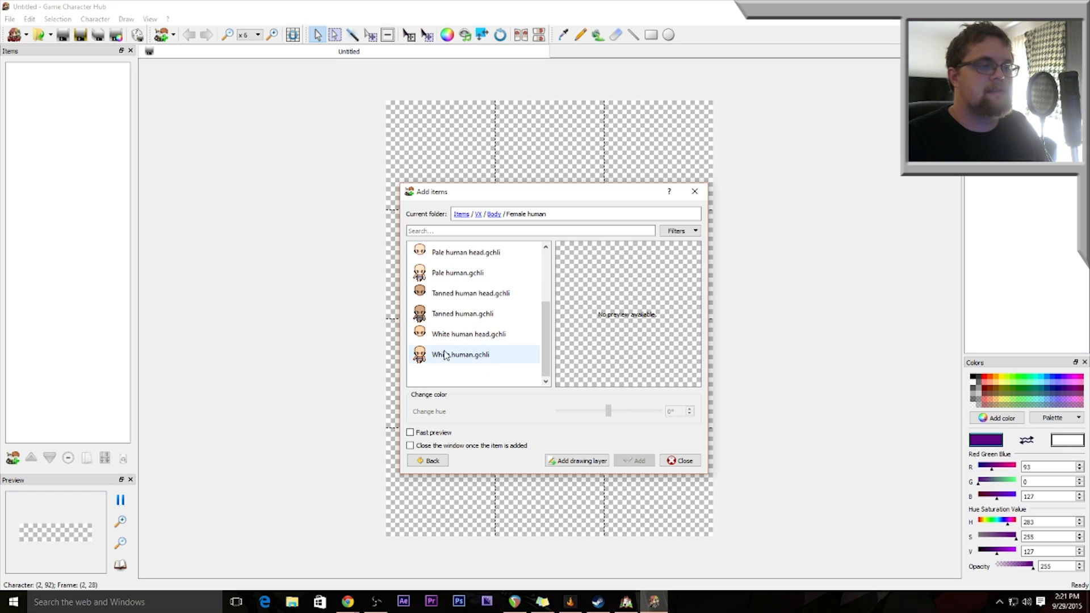
pyautogui.click(455, 356)
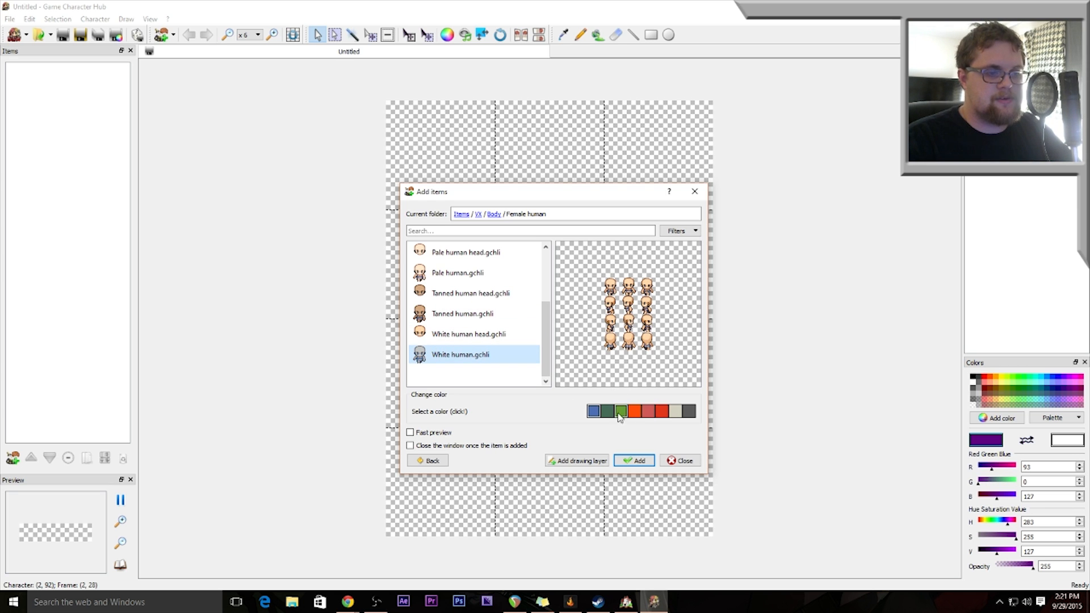
pyautogui.click(663, 412)
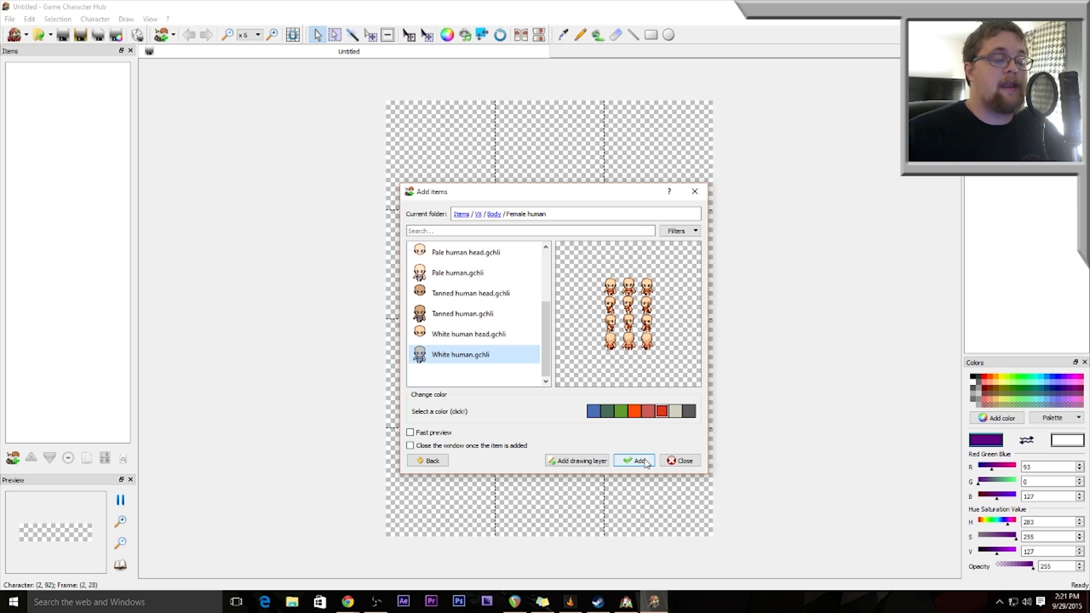
pyautogui.click(647, 462)
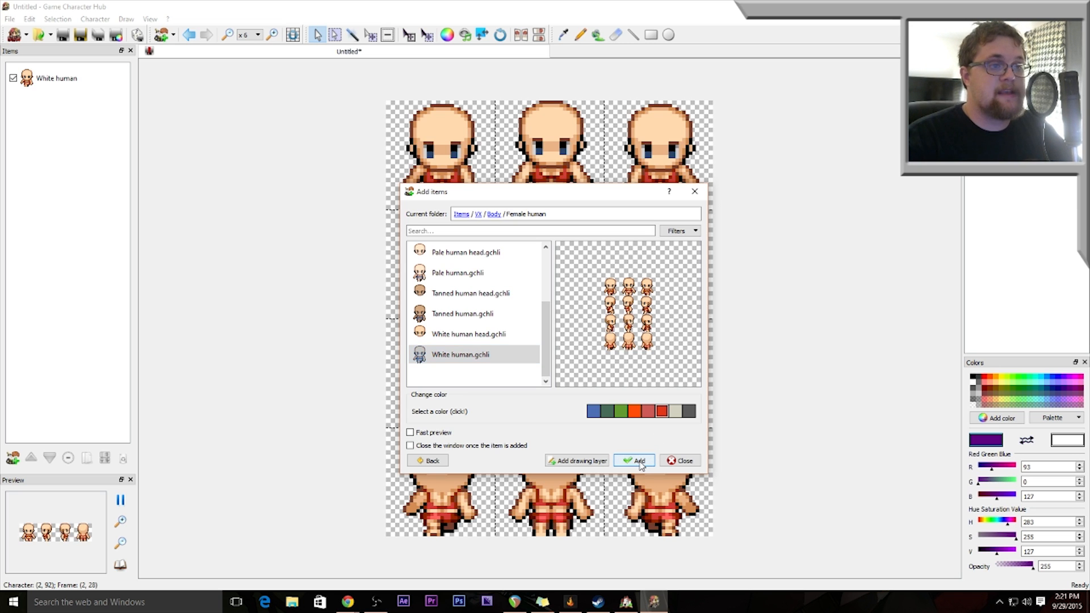
pyautogui.click(684, 461)
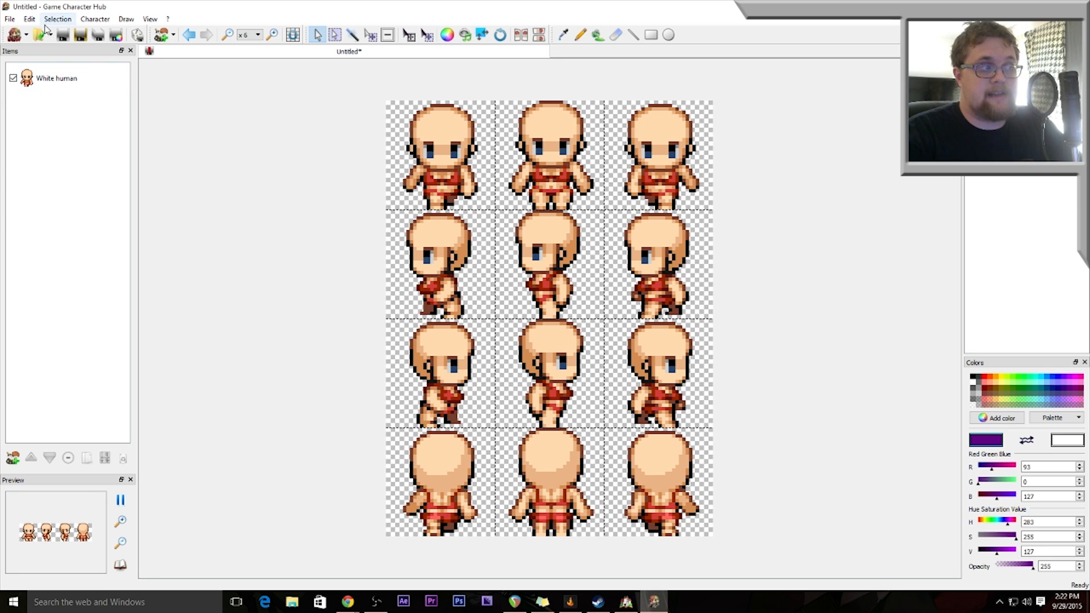
# - Reopen the item library and browse to the Eyes folder under VX
pyautogui.click(106, 18)
pyautogui.moveTo(109, 35)
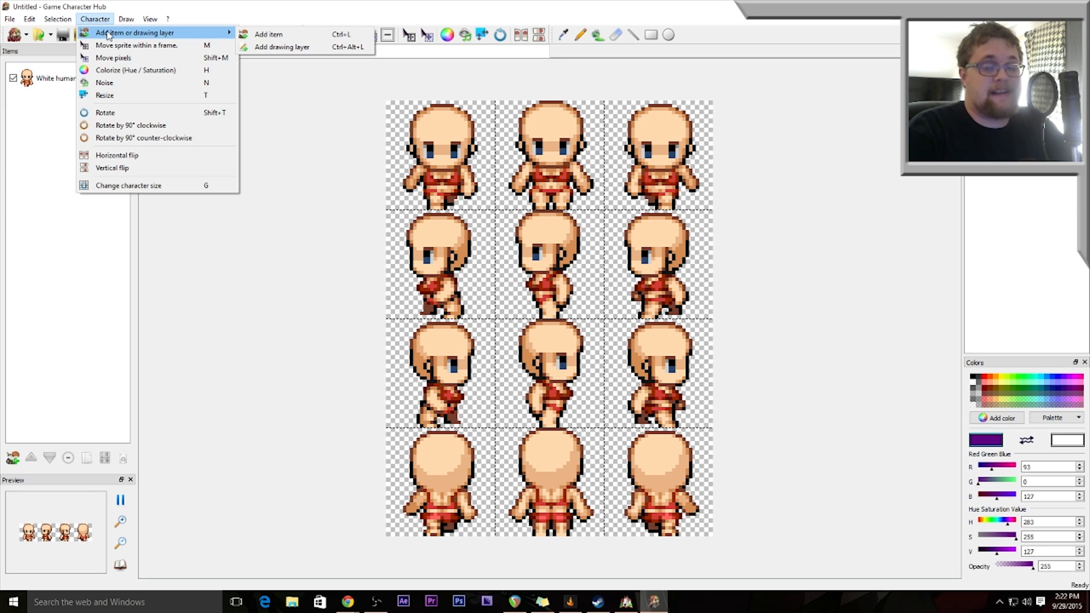
pyautogui.click(263, 37)
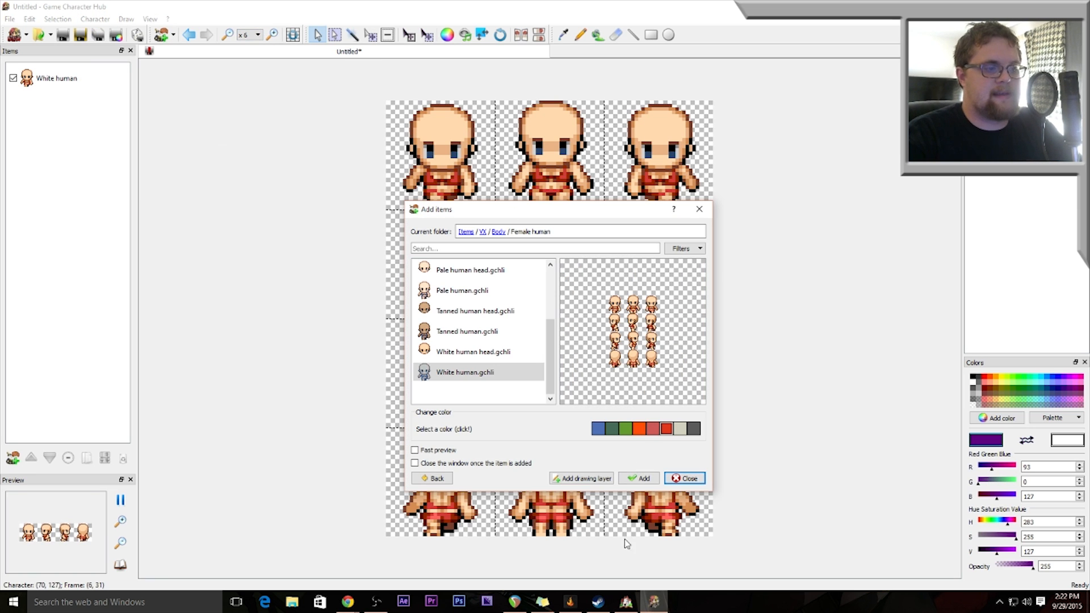
pyautogui.click(498, 232)
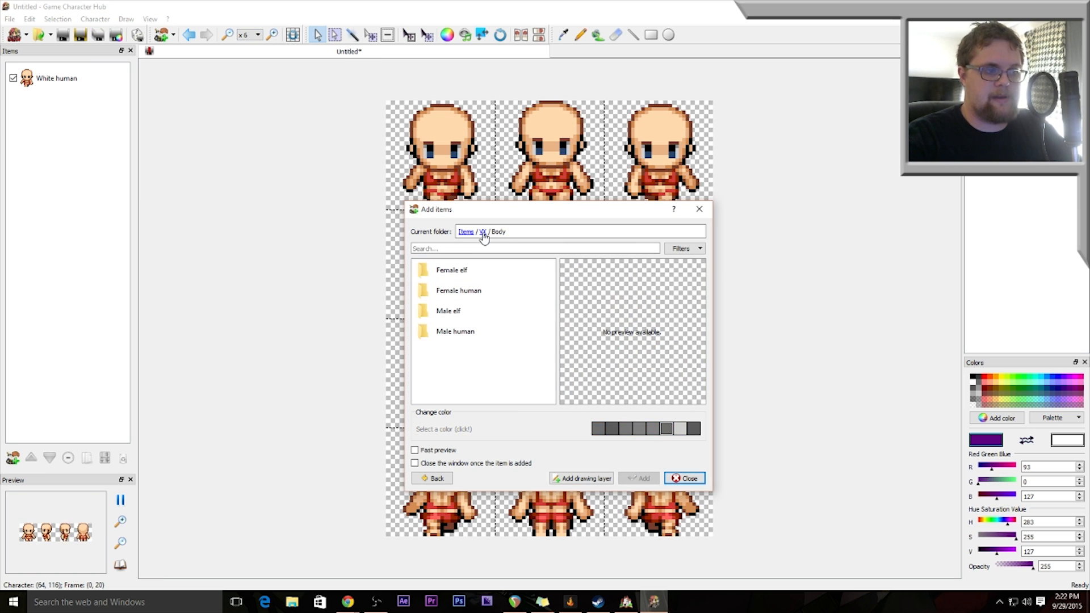
pyautogui.click(482, 232)
pyautogui.scroll(-2, 509, 343)
pyautogui.scroll(1, 508, 344)
pyautogui.doubleClick(448, 338)
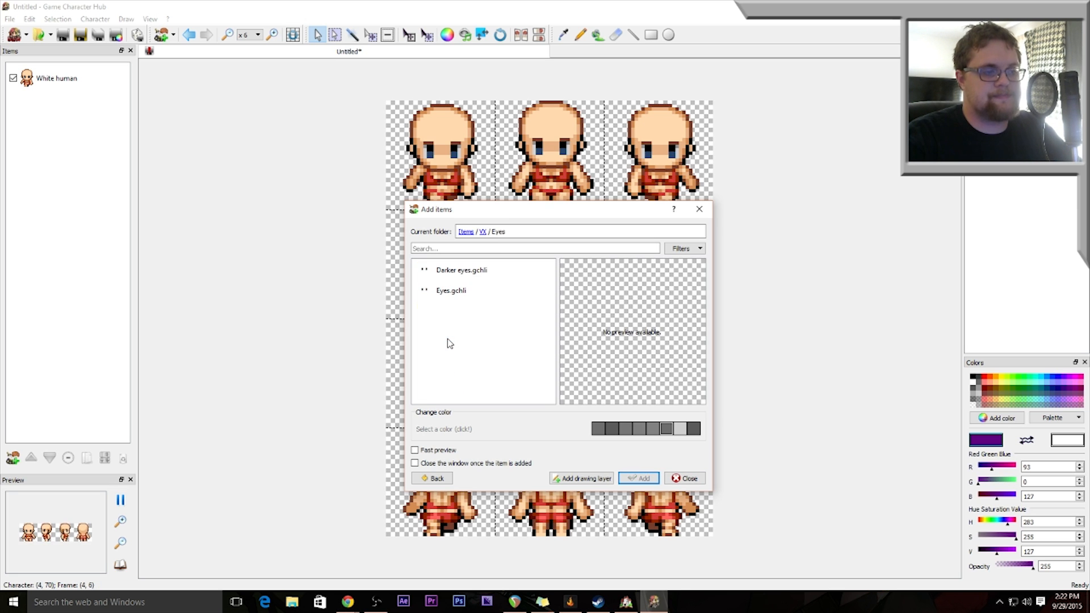
# - Compare the two eye items and add Darker eyes in blue to the character
pyautogui.click(467, 293)
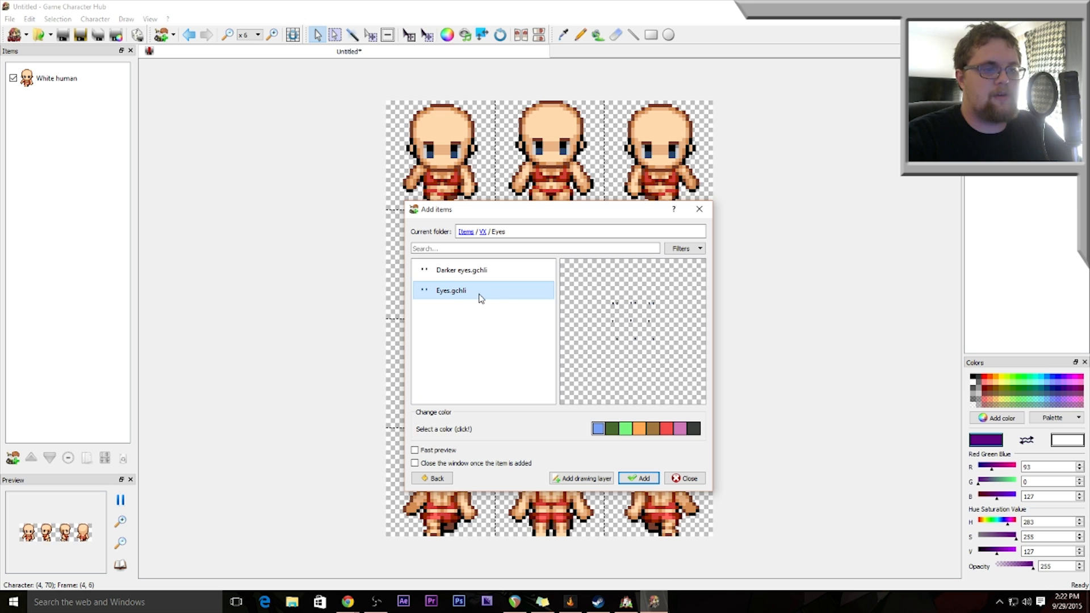
pyautogui.click(468, 272)
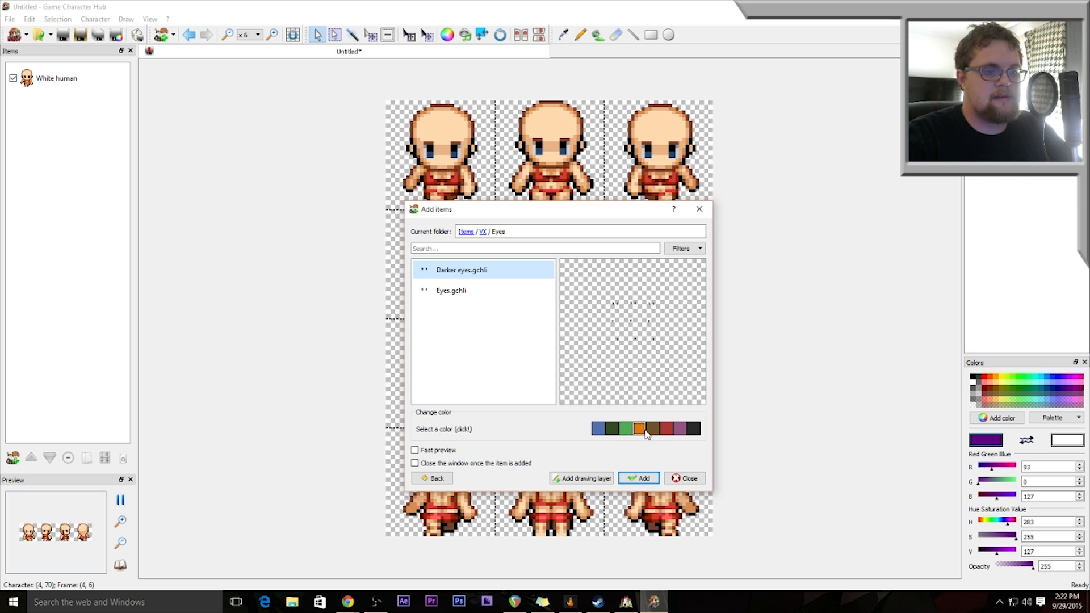
pyautogui.click(458, 295)
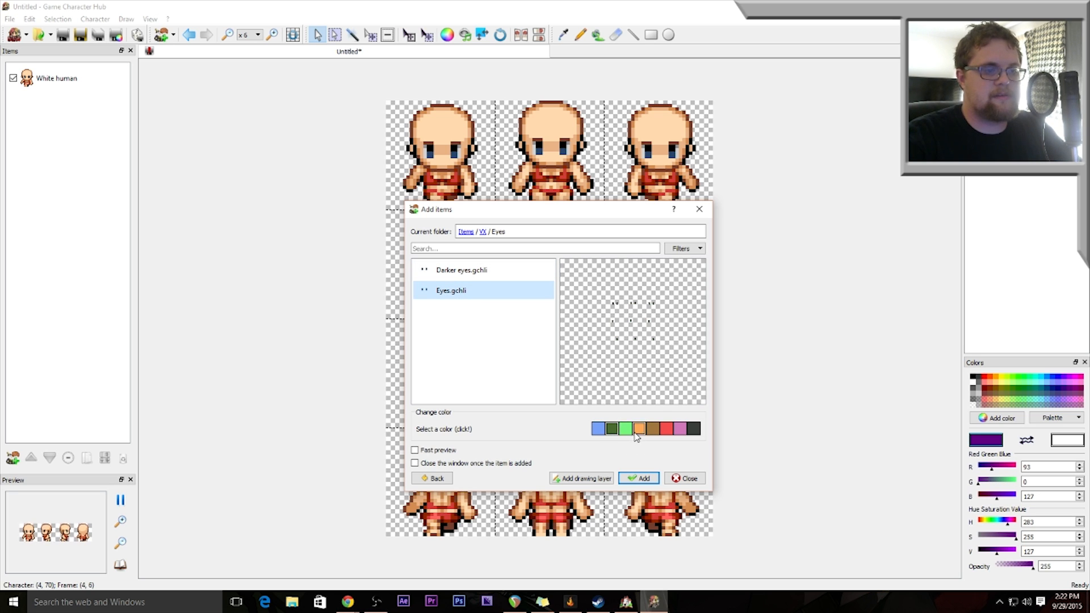
pyautogui.click(450, 272)
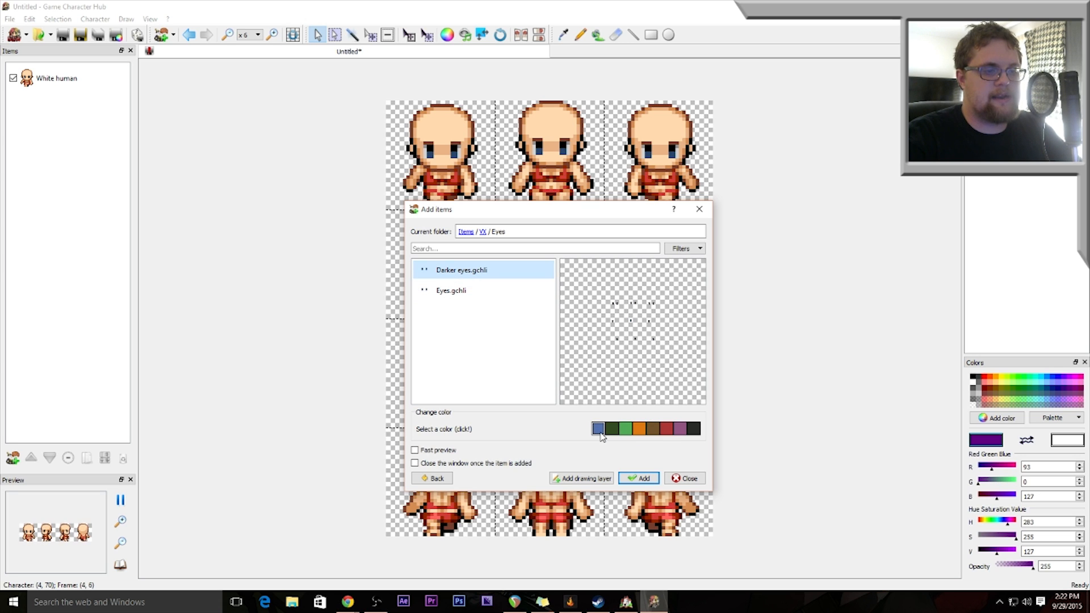
pyautogui.click(647, 480)
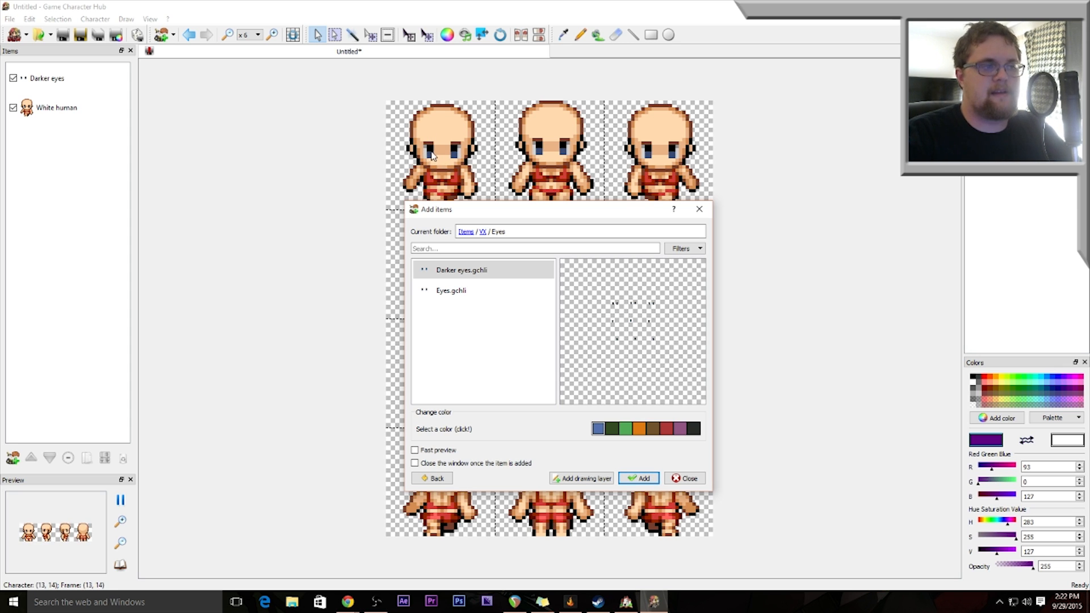
# - Move the item library clear of the sprite sheet and open the Female folder under VX Hair
pyautogui.moveTo(501, 210); pyautogui.dragTo(723, 206)
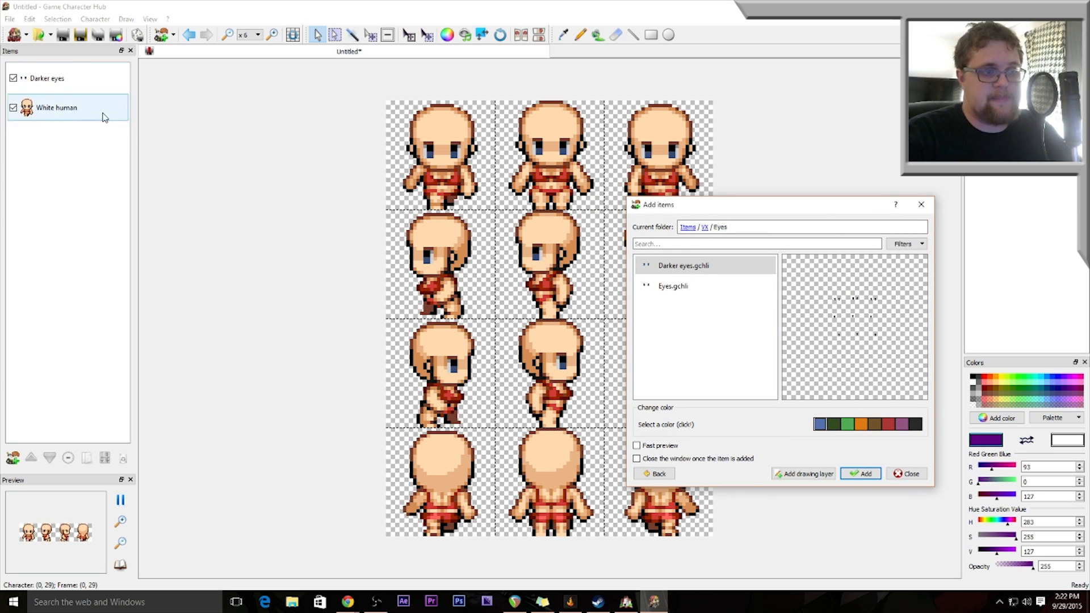
pyautogui.moveTo(717, 211); pyautogui.dragTo(407, 180)
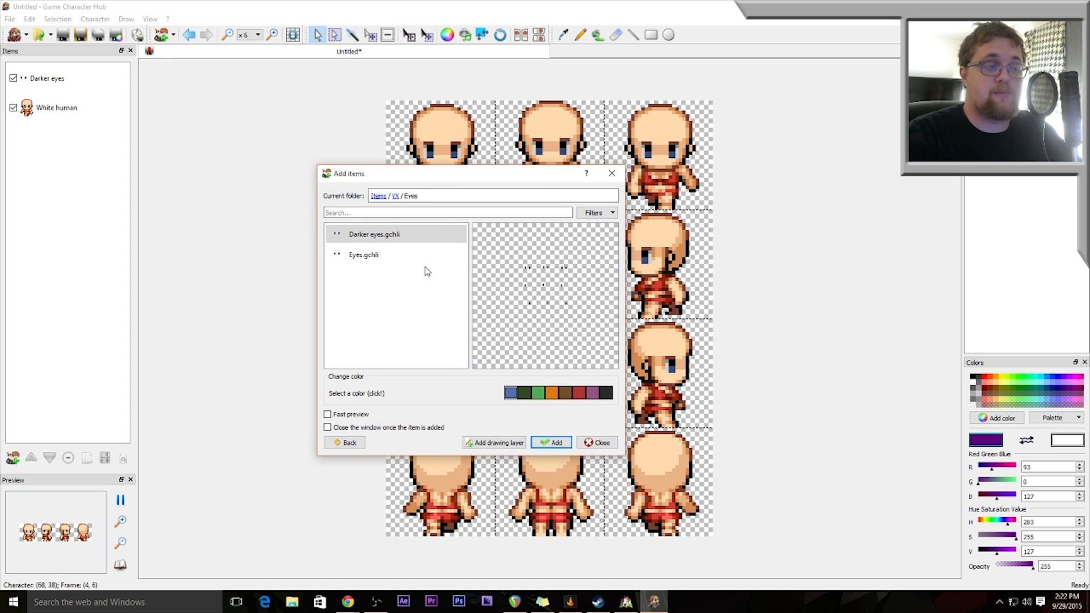
pyautogui.click(401, 196)
pyautogui.moveTo(439, 175); pyautogui.dragTo(195, 131)
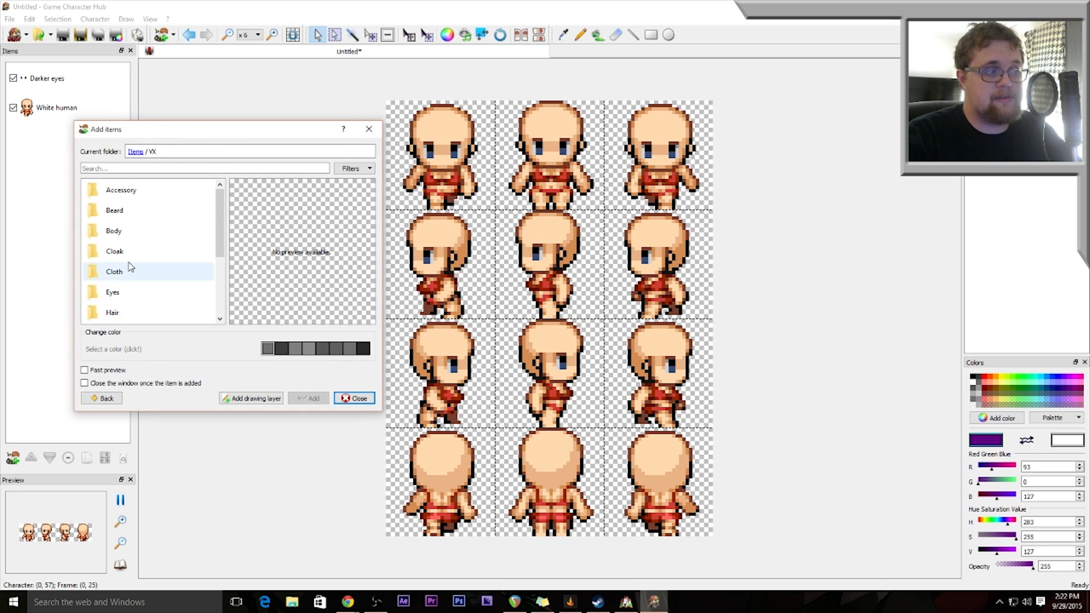
pyautogui.scroll(-2, 165, 246)
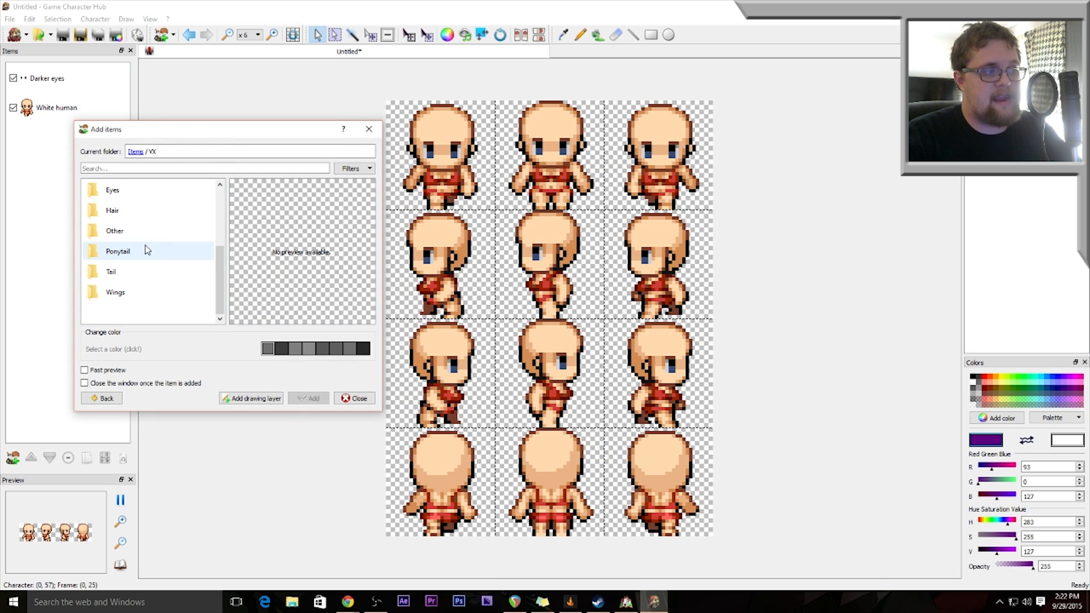
pyautogui.doubleClick(118, 212)
pyautogui.doubleClick(120, 192)
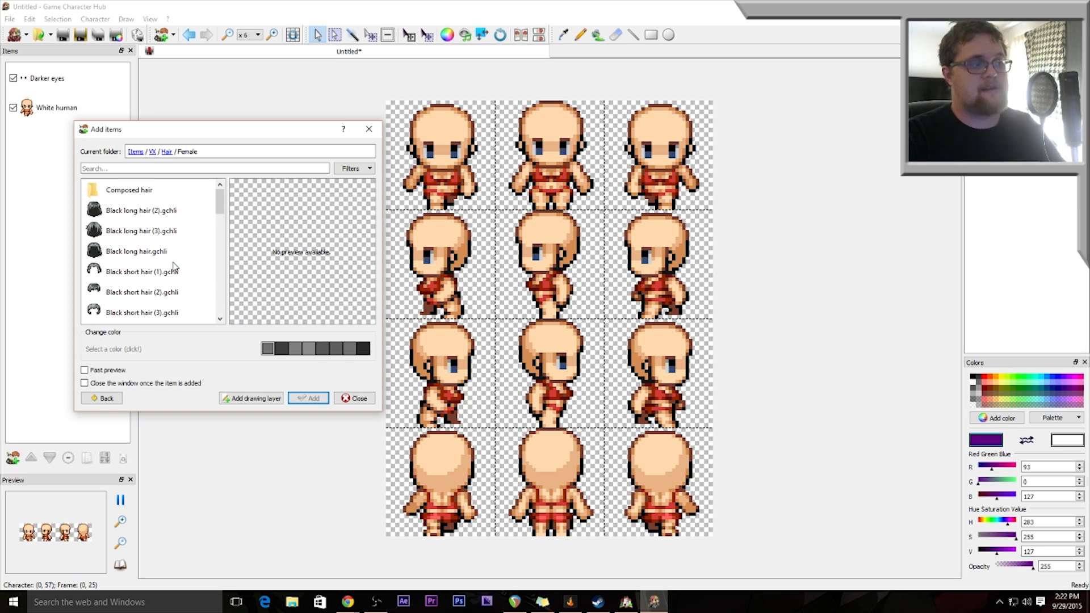
# - Look through the female hairstyles and preview Red long hair (2)
pyautogui.scroll(-5, 157, 233)
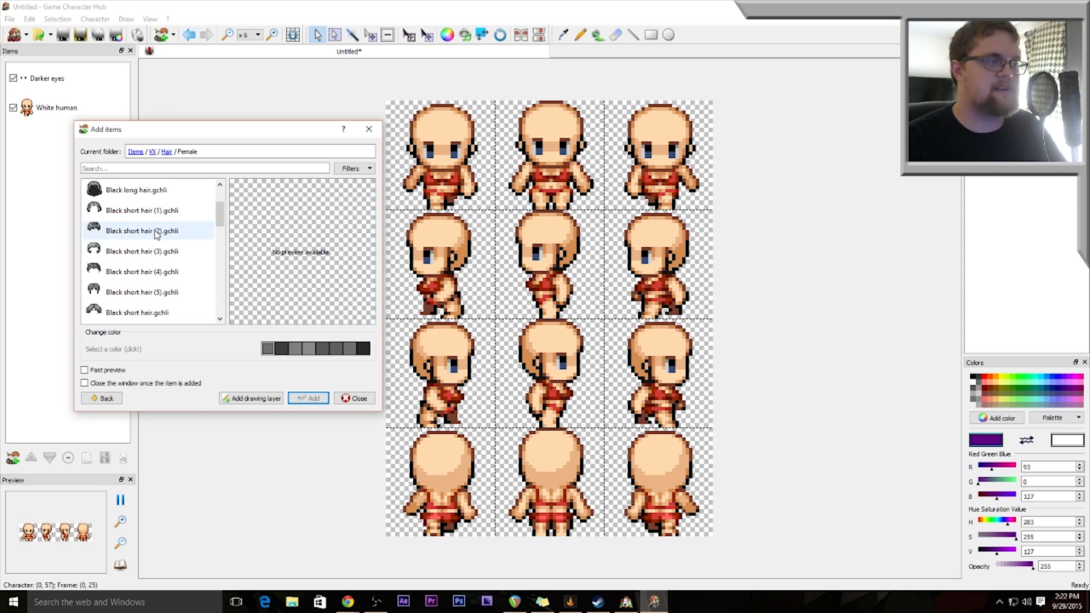
pyautogui.scroll(-3, 156, 234)
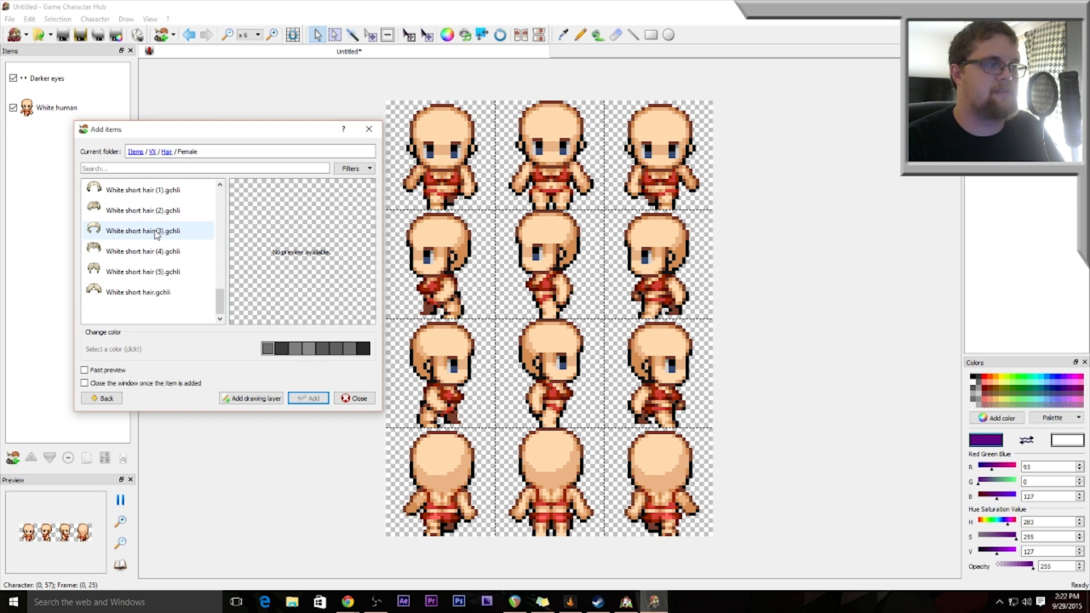
pyautogui.scroll(10, 115, 274)
pyautogui.scroll(1, 115, 274)
pyautogui.scroll(-6, 117, 246)
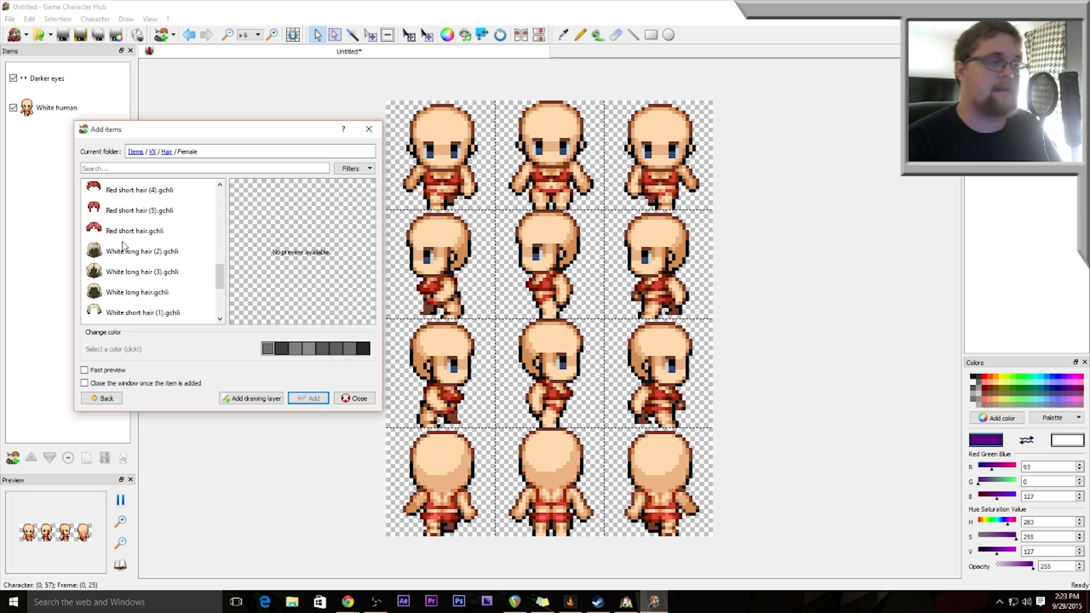
pyautogui.scroll(3, 146, 256)
pyautogui.scroll(1, 145, 257)
pyautogui.scroll(-1, 146, 257)
pyautogui.click(113, 259)
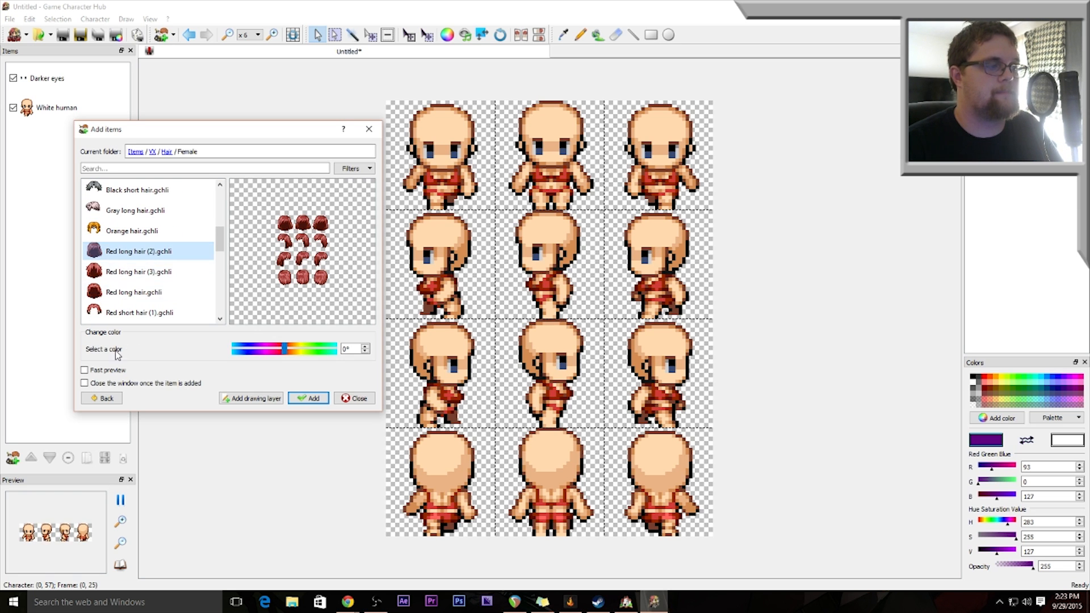
pyautogui.click(85, 370)
pyautogui.click(85, 370)
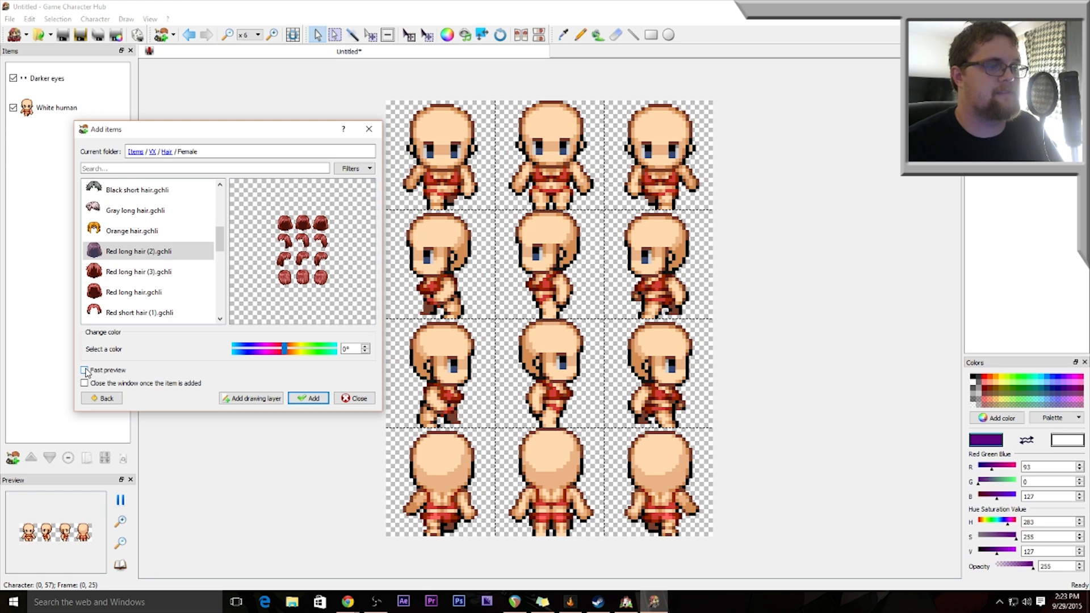
# - Add Red long hair to the character with its hue shifted to -180°
pyautogui.click(128, 292)
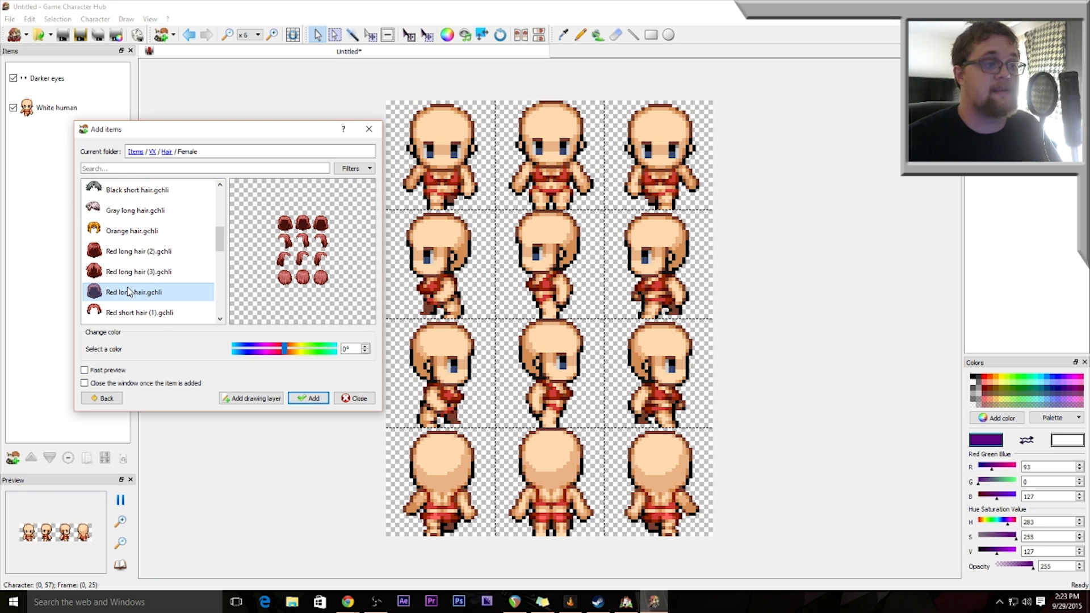
pyautogui.moveTo(284, 349); pyautogui.dragTo(237, 365)
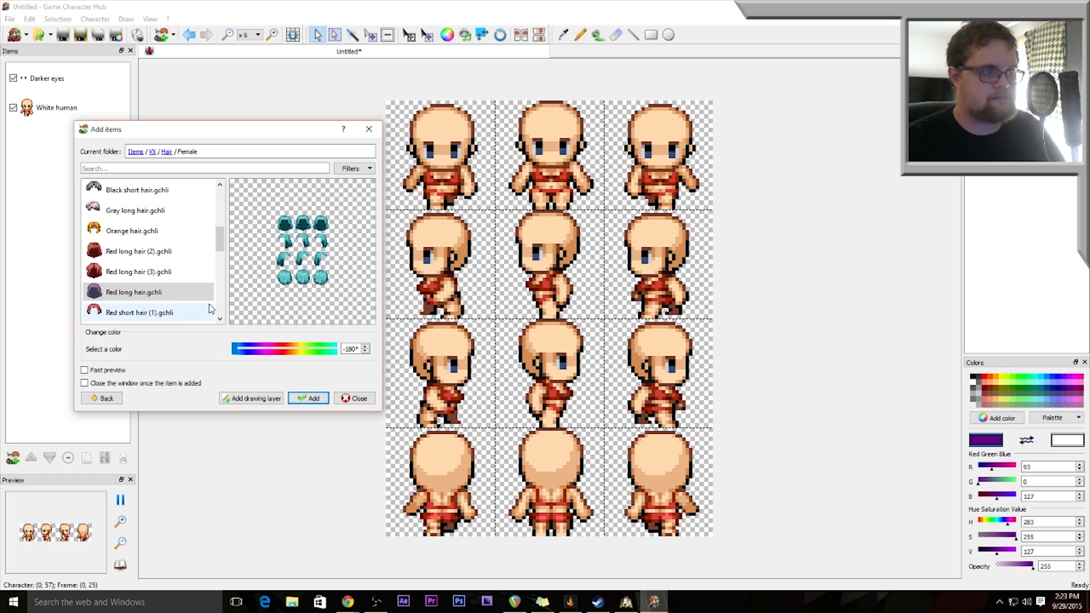
pyautogui.doubleClick(118, 295)
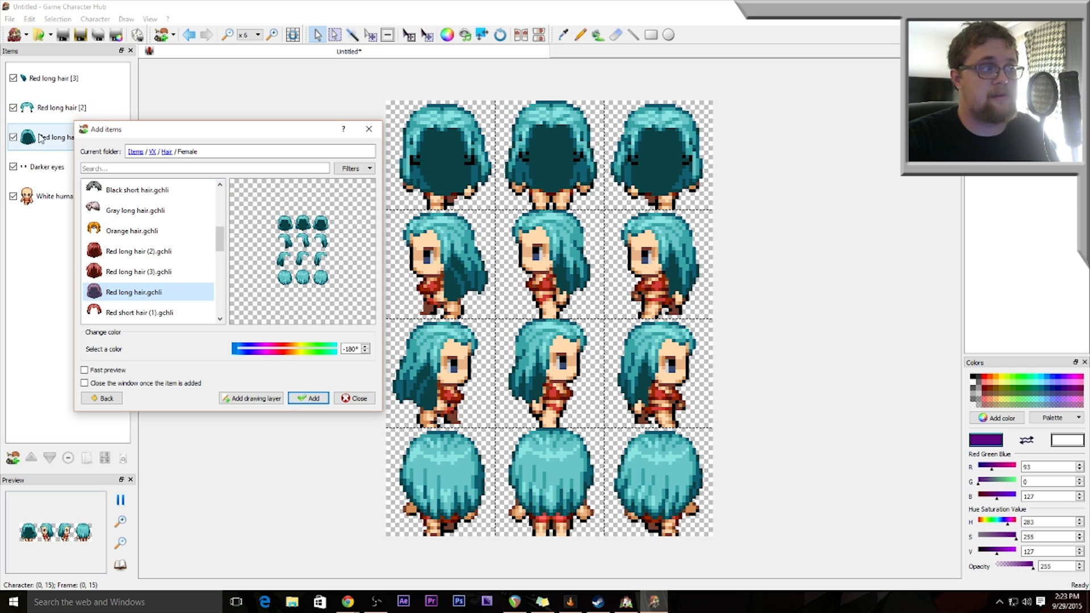
# - Move the item library off the sprites, select the White human layer, and close the library
pyautogui.moveTo(145, 131); pyautogui.dragTo(336, 159)
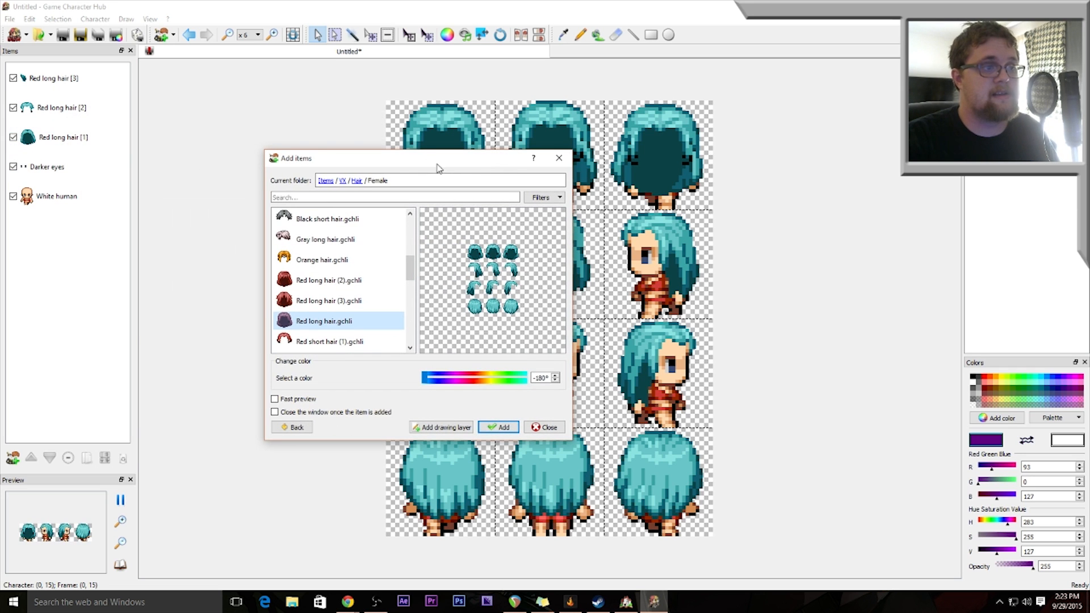
pyautogui.moveTo(430, 158); pyautogui.dragTo(257, 164)
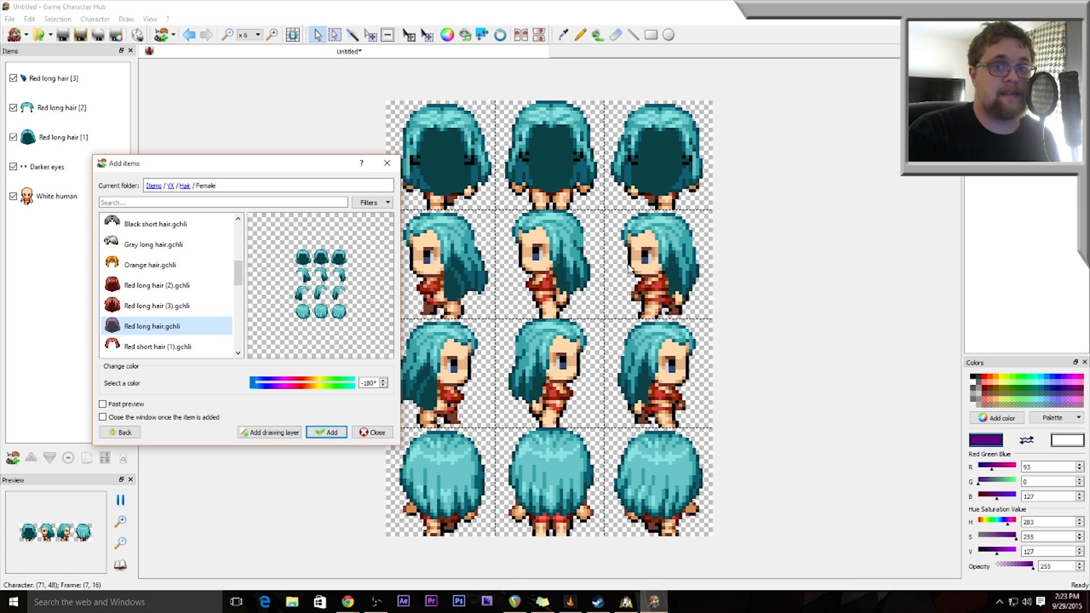
pyautogui.moveTo(183, 166); pyautogui.dragTo(311, 174)
pyautogui.click(45, 203)
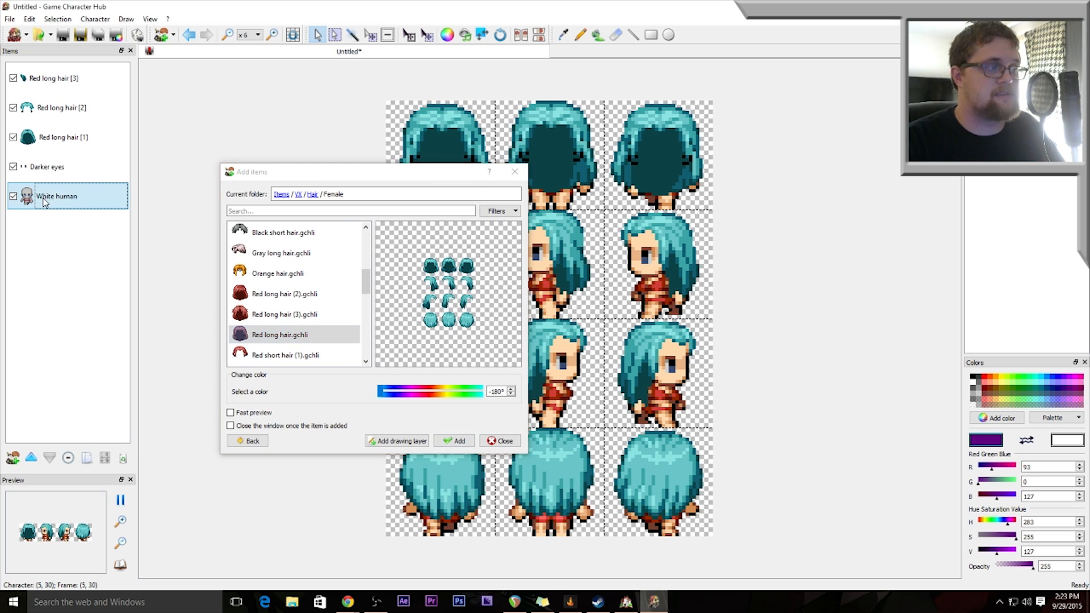
pyautogui.click(509, 443)
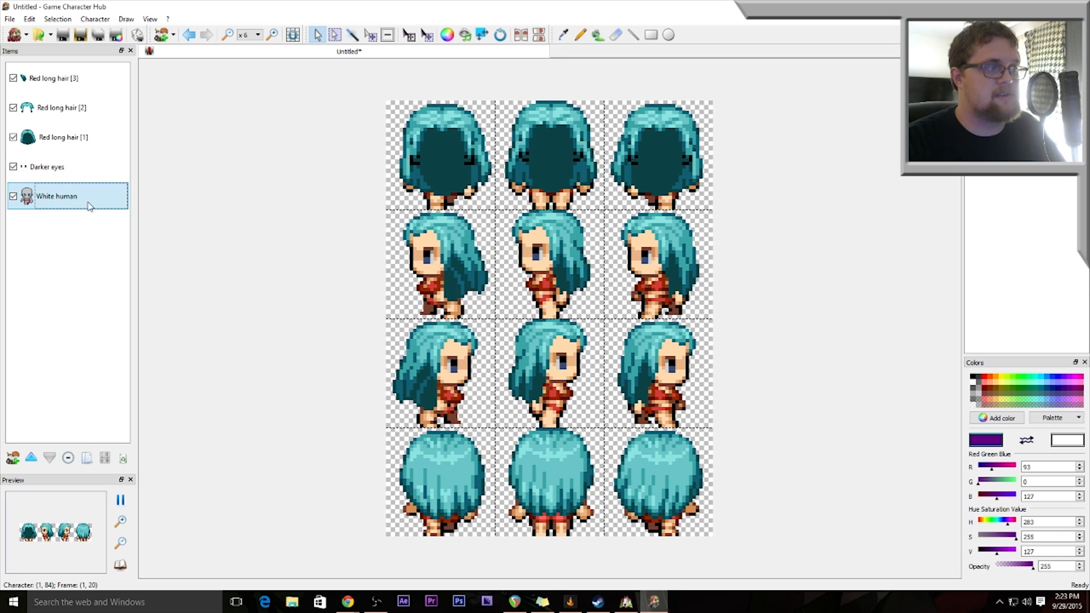
# - Move the Red long hair [1] layer beneath the White human layer
pyautogui.click(75, 139)
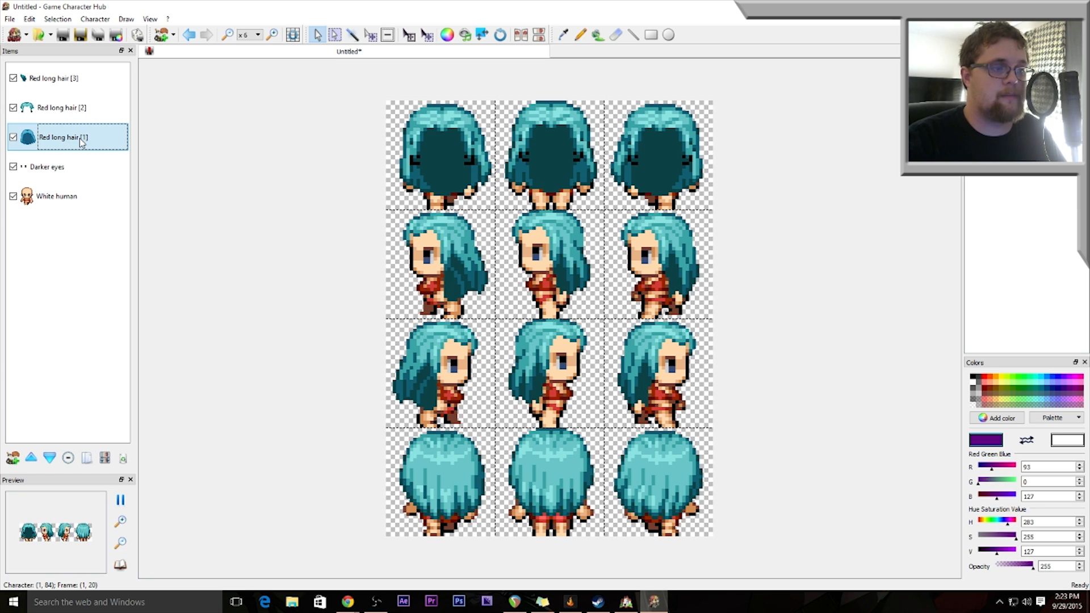
pyautogui.moveTo(81, 142); pyautogui.dragTo(83, 222)
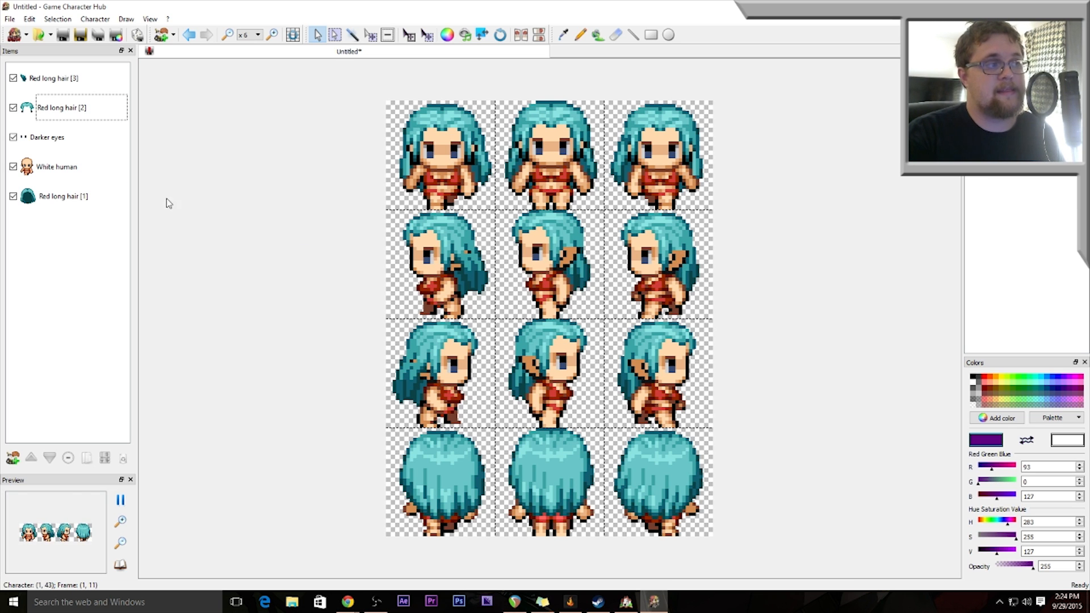
pyautogui.moveTo(50, 83)
pyautogui.mouseDown()
pyautogui.moveTo(55, 162)
pyautogui.moveTo(58, 77)
pyautogui.mouseUp()
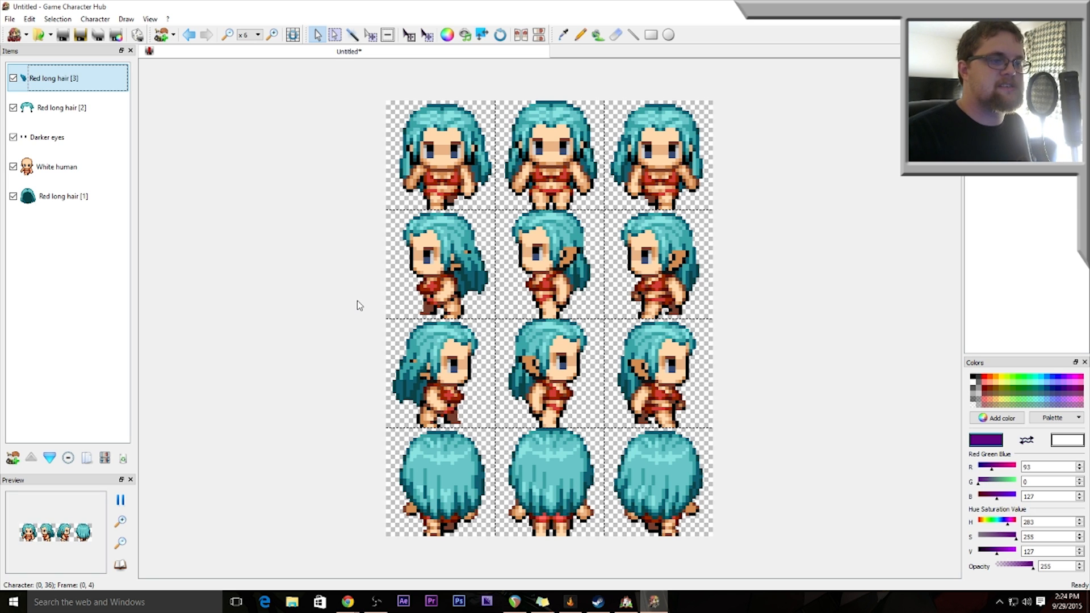
# - Hide Red long hair [1] and erase the pointed ears from the White human layer in the left-facing frames with a 1 px eraser
pyautogui.click(57, 167)
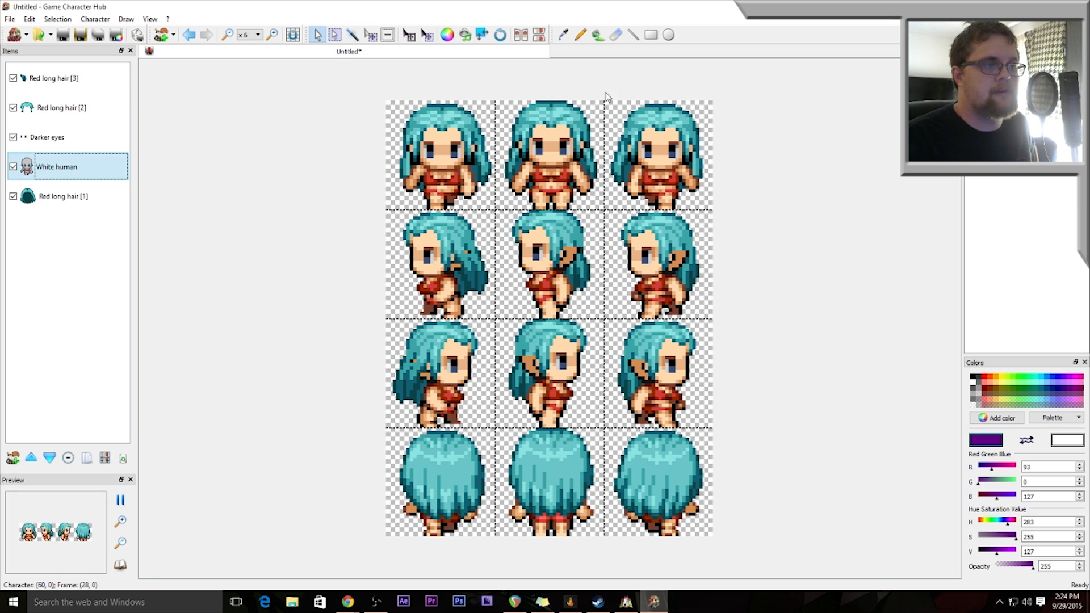
pyautogui.click(617, 36)
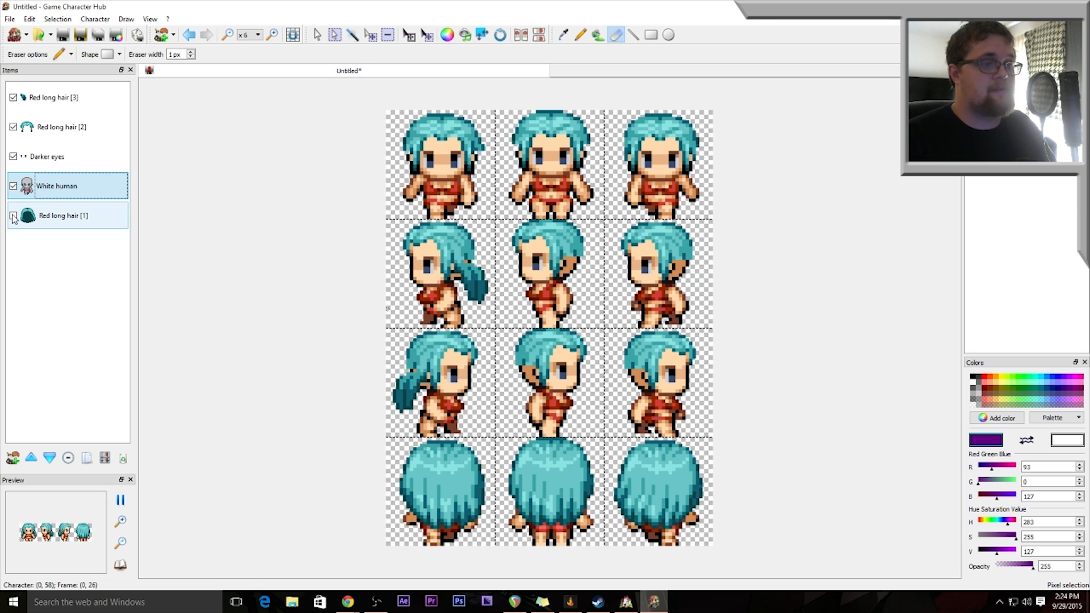
pyautogui.click(13, 216)
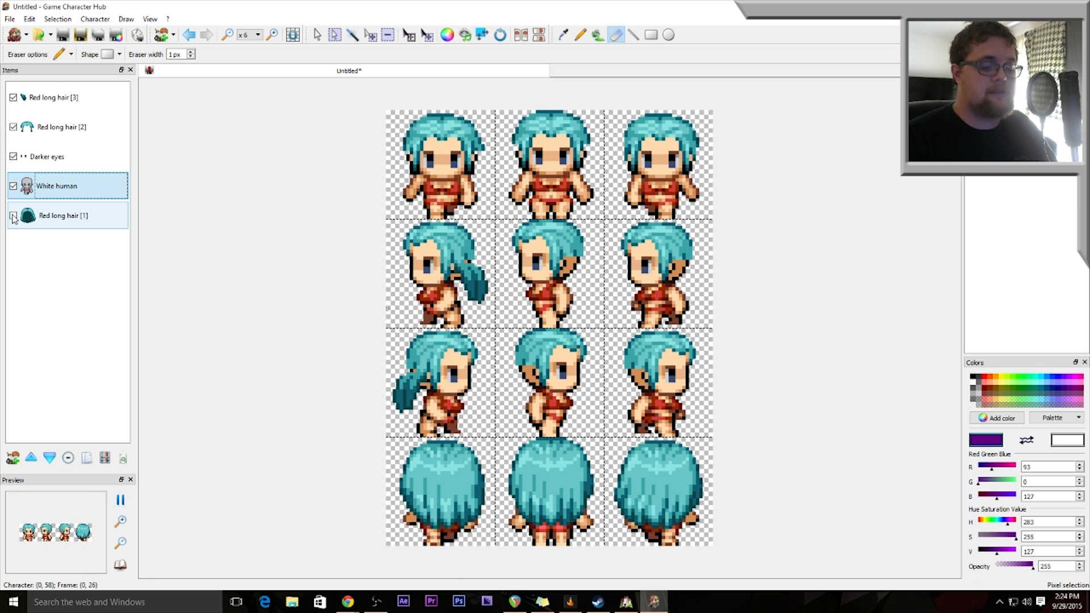
pyautogui.hotkey('ctrl', '+')
pyautogui.hotkey('ctrl', '+')
pyautogui.hotkey('ctrl', '+')
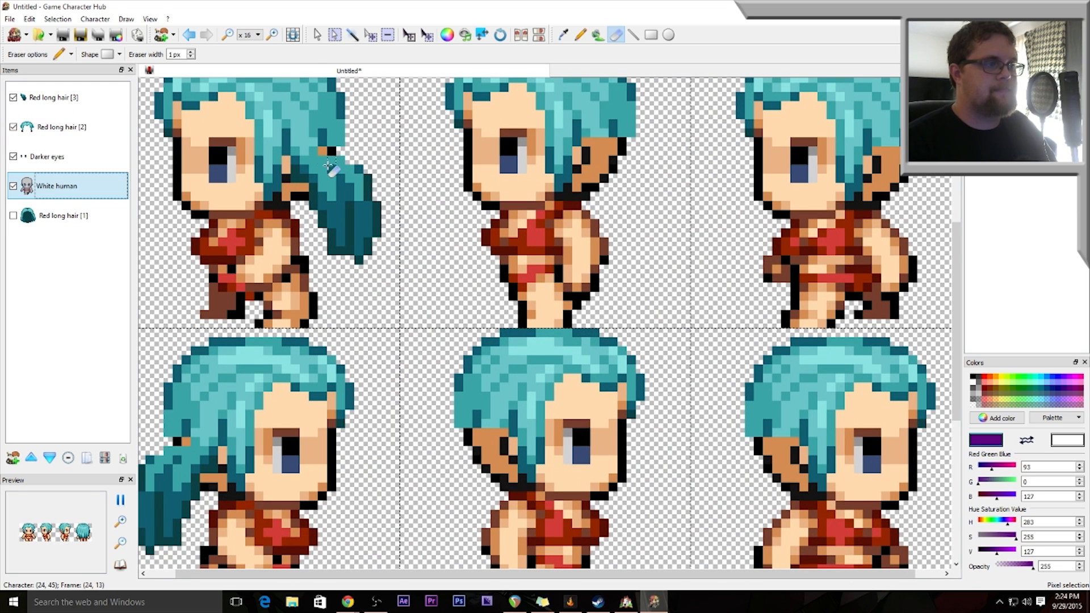
pyautogui.scroll(1, 296, 159)
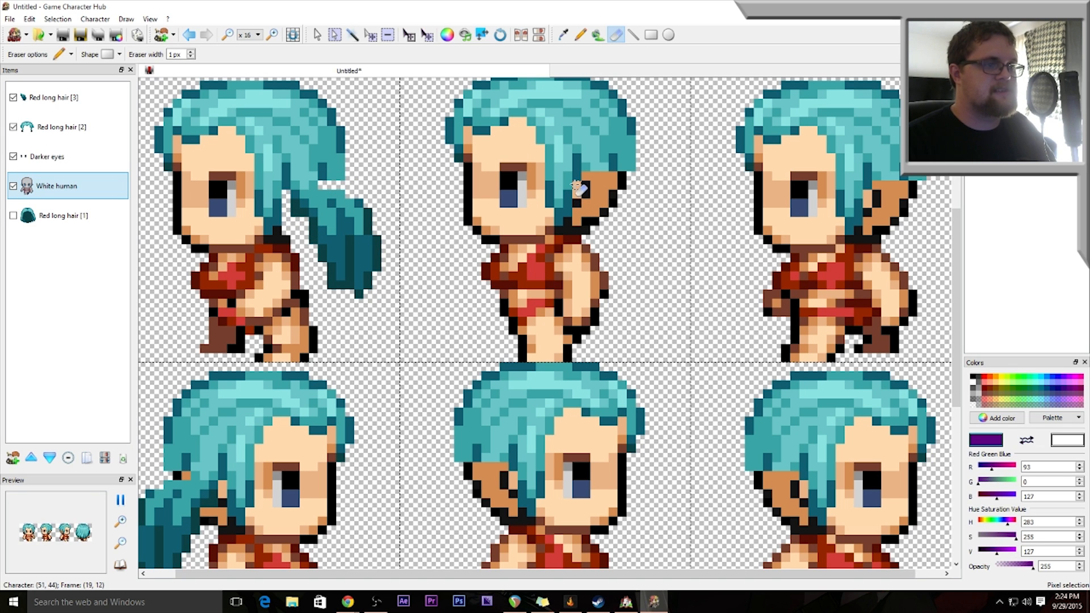
pyautogui.moveTo(575, 197)
pyautogui.mouseDown()
pyautogui.moveTo(590, 233)
pyautogui.moveTo(586, 211)
pyautogui.moveTo(616, 206)
pyautogui.moveTo(588, 176)
pyautogui.moveTo(619, 184)
pyautogui.moveTo(594, 187)
pyautogui.mouseUp()
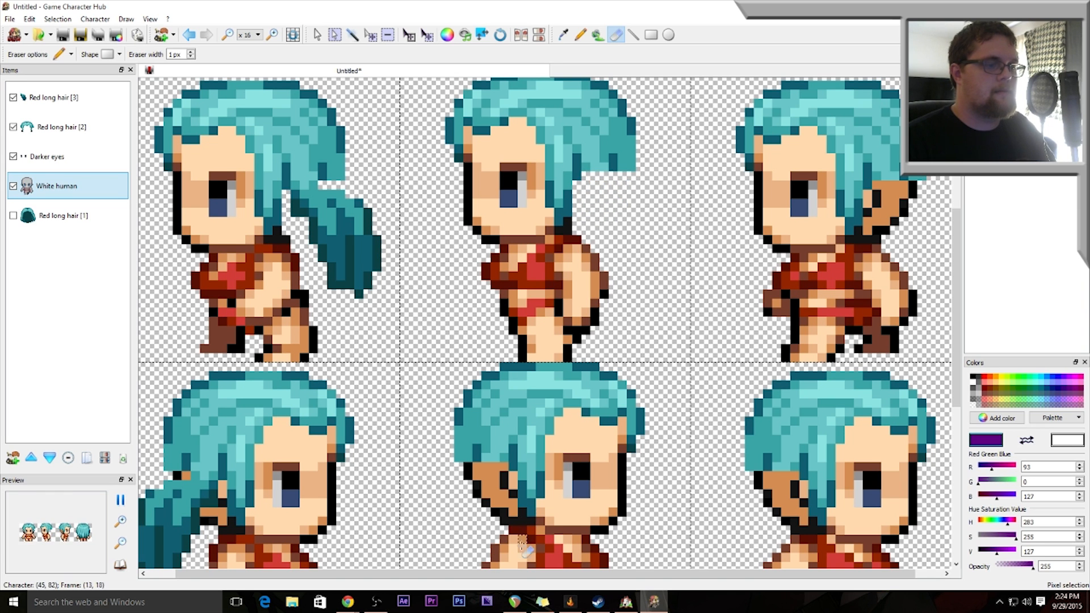
pyautogui.moveTo(521, 572); pyautogui.dragTo(548, 573)
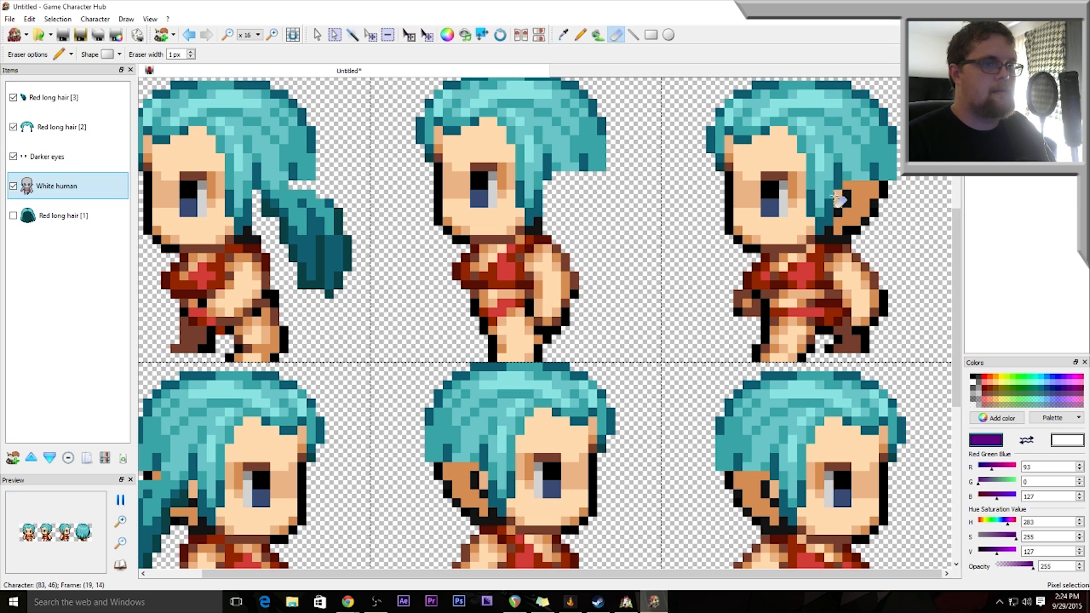
pyautogui.moveTo(839, 196)
pyautogui.mouseDown()
pyautogui.moveTo(844, 241)
pyautogui.moveTo(847, 221)
pyautogui.moveTo(886, 216)
pyautogui.moveTo(849, 204)
pyautogui.moveTo(886, 199)
pyautogui.moveTo(855, 185)
pyautogui.moveTo(894, 184)
pyautogui.mouseUp()
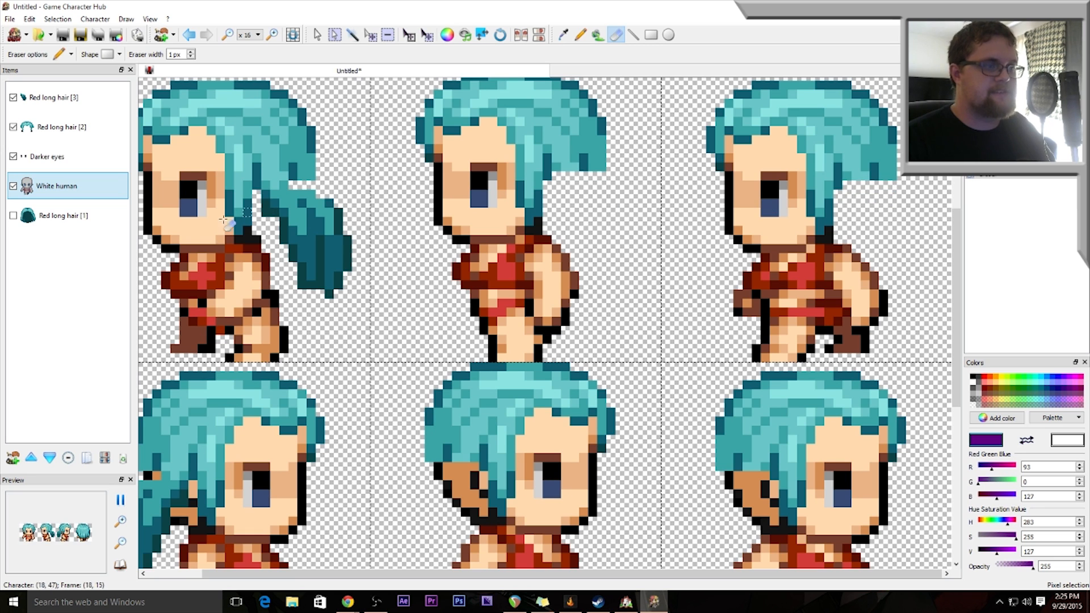
# - Show the Red long hair [1] layer again and check the whole sprite sheet
pyautogui.click(13, 216)
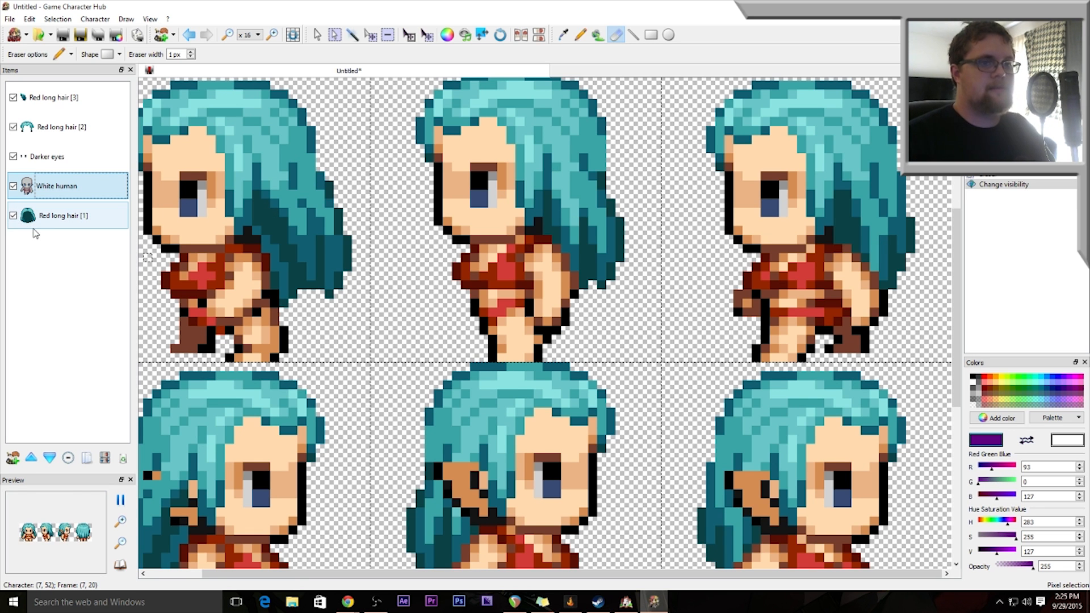
pyautogui.hotkey('ctrl', '-')
pyautogui.hotkey('ctrl', '-')
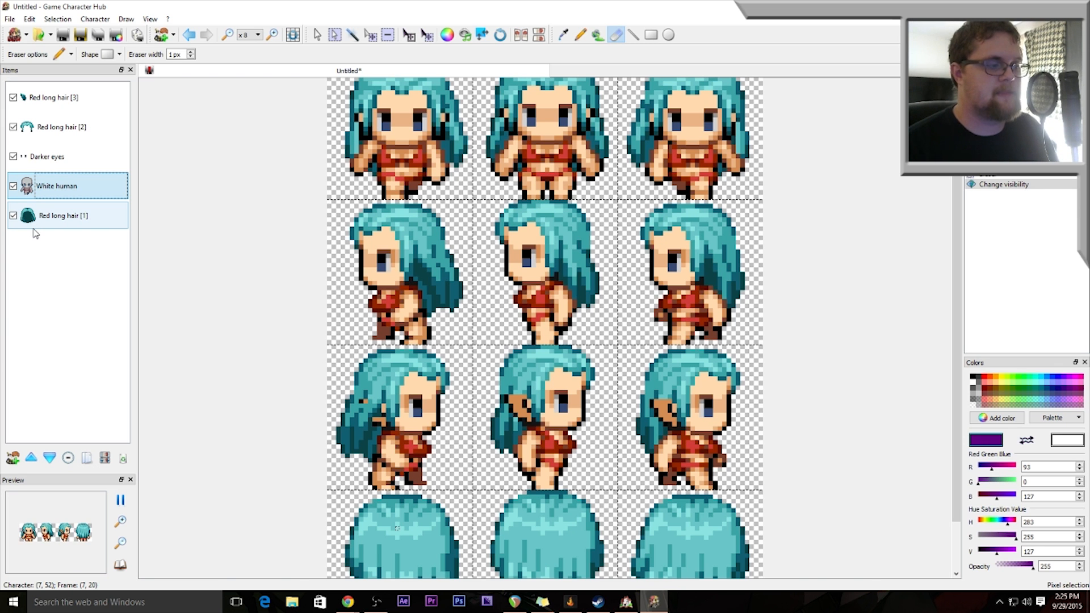
# - Erase the ears showing through the hair from the White human layer in the three right-facing frames
pyautogui.hotkey('ctrl', '+')
pyautogui.hotkey('ctrl', '+')
pyautogui.scroll(-1, 189, 305)
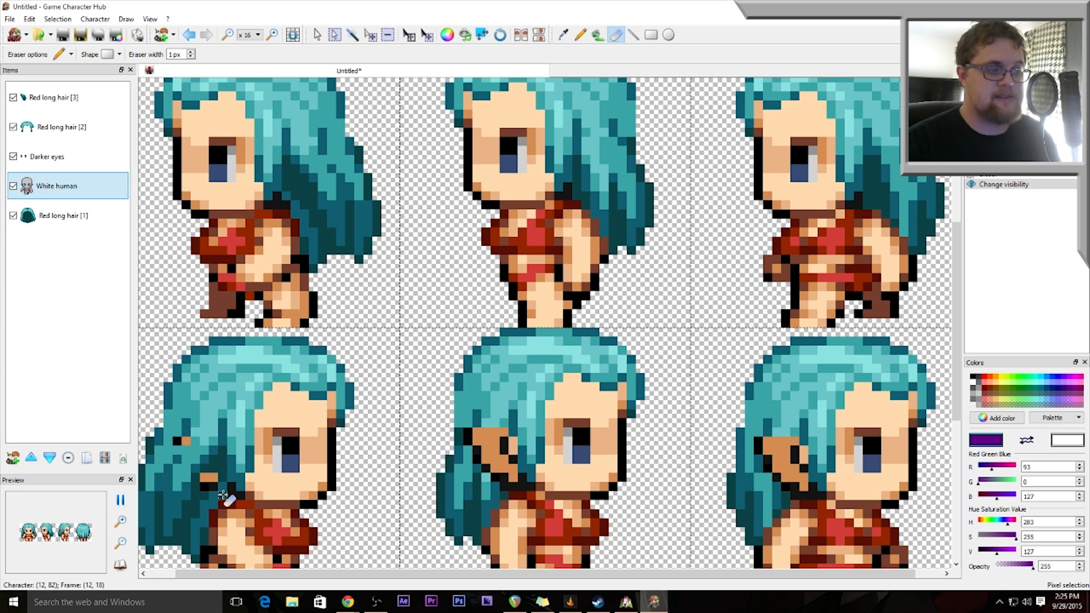
pyautogui.click(211, 480)
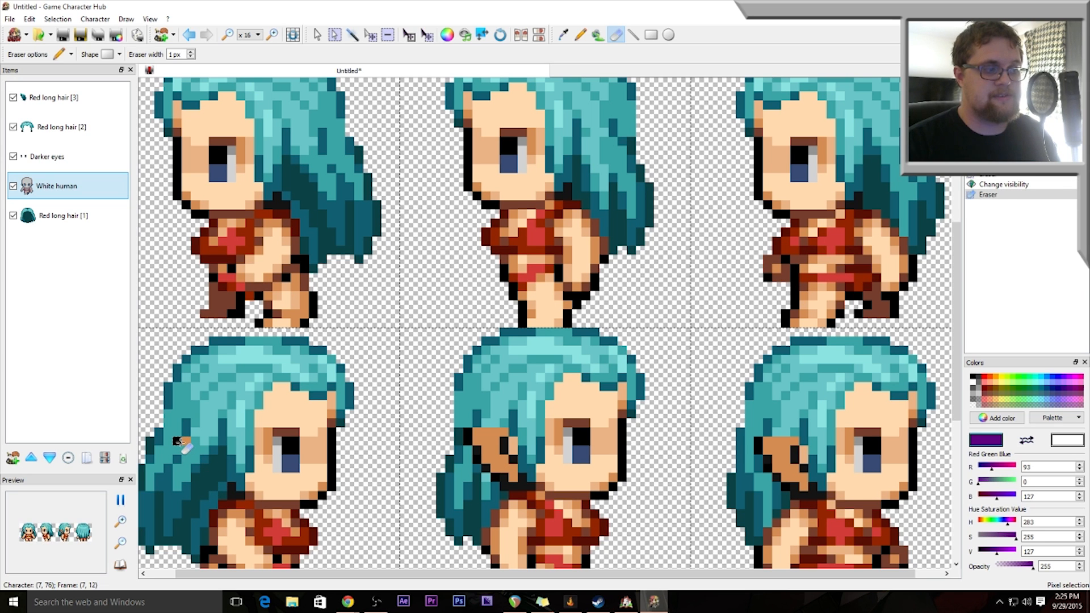
pyautogui.moveTo(178, 440); pyautogui.dragTo(187, 441)
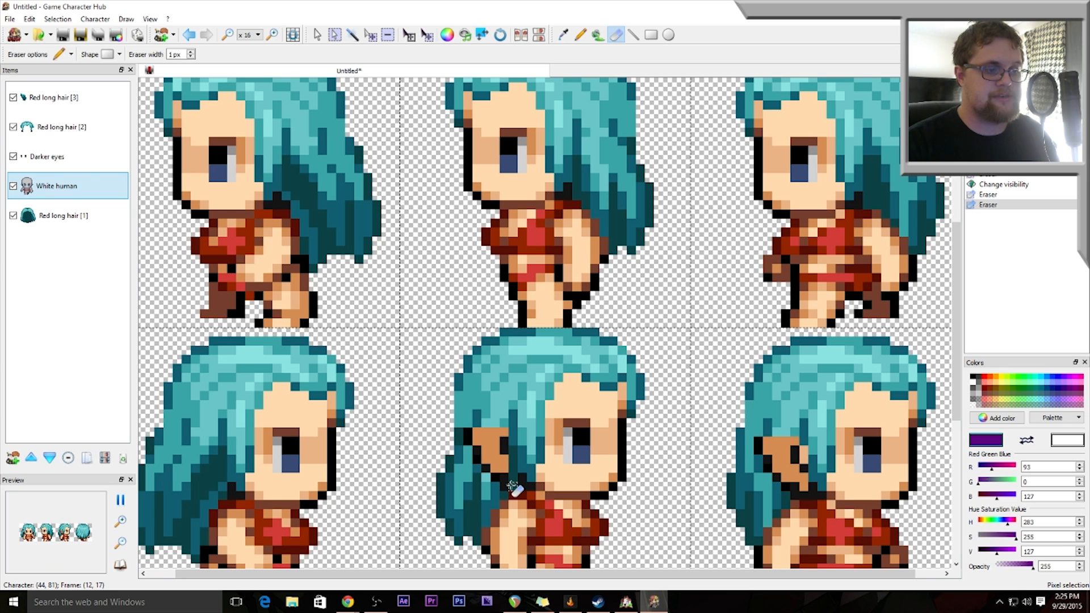
pyautogui.moveTo(497, 476)
pyautogui.mouseDown()
pyautogui.moveTo(499, 461)
pyautogui.moveTo(477, 452)
pyautogui.moveTo(509, 454)
pyautogui.moveTo(465, 436)
pyautogui.moveTo(508, 433)
pyautogui.mouseUp()
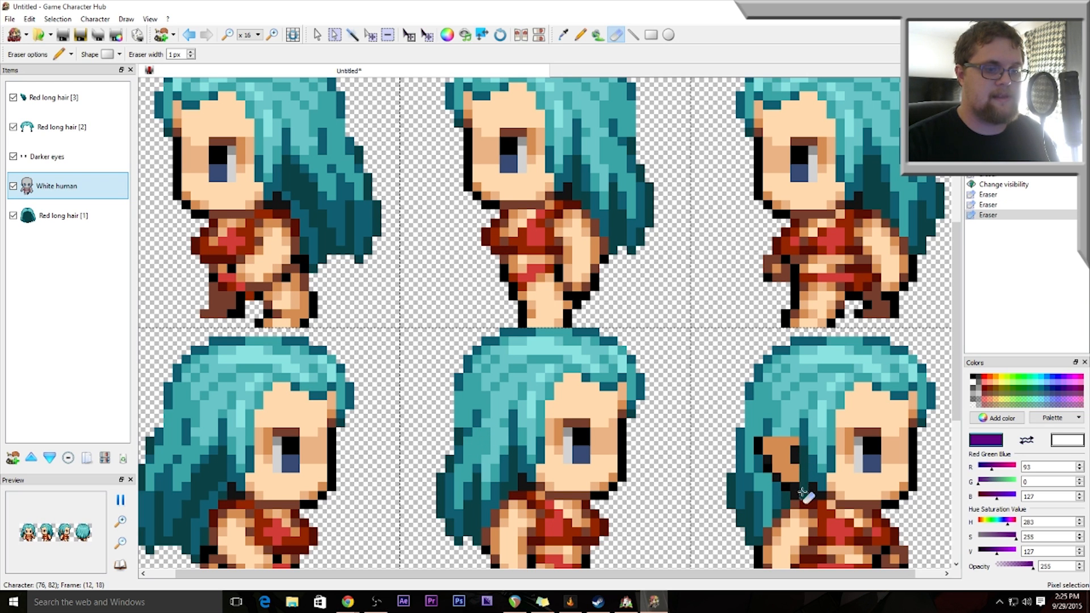
pyautogui.moveTo(786, 489)
pyautogui.mouseDown()
pyautogui.moveTo(798, 474)
pyautogui.moveTo(775, 470)
pyautogui.moveTo(793, 453)
pyautogui.moveTo(767, 452)
pyautogui.moveTo(798, 445)
pyautogui.mouseUp()
pyautogui.scroll(-3, 571, 449)
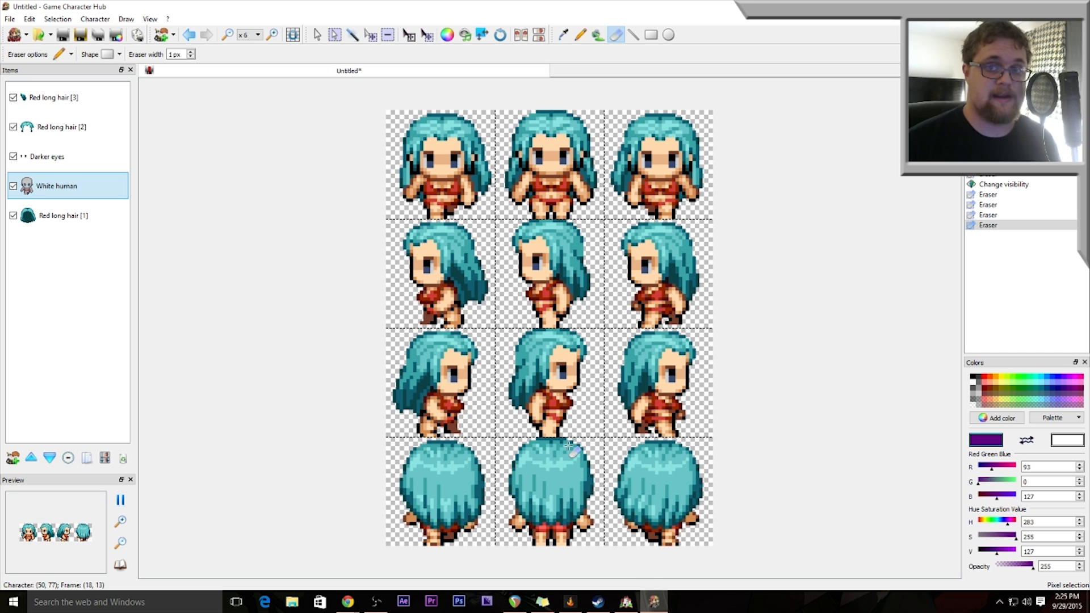
# - Reopen the item library clear of the sprite sheet and open the Female folder under VX Cloth
pyautogui.click(95, 19)
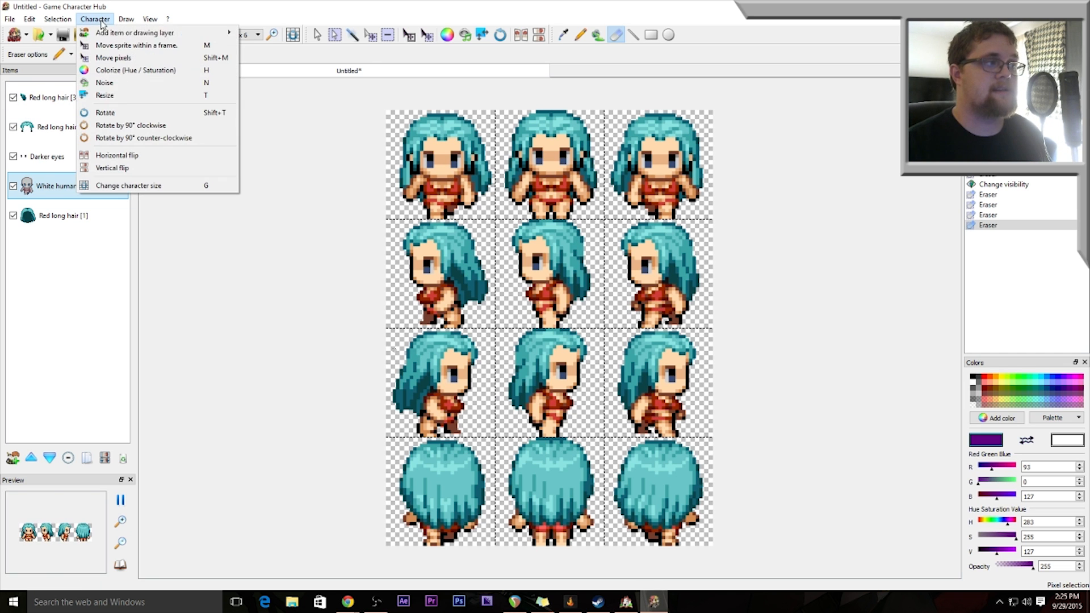
pyautogui.moveTo(142, 32)
pyautogui.click(283, 33)
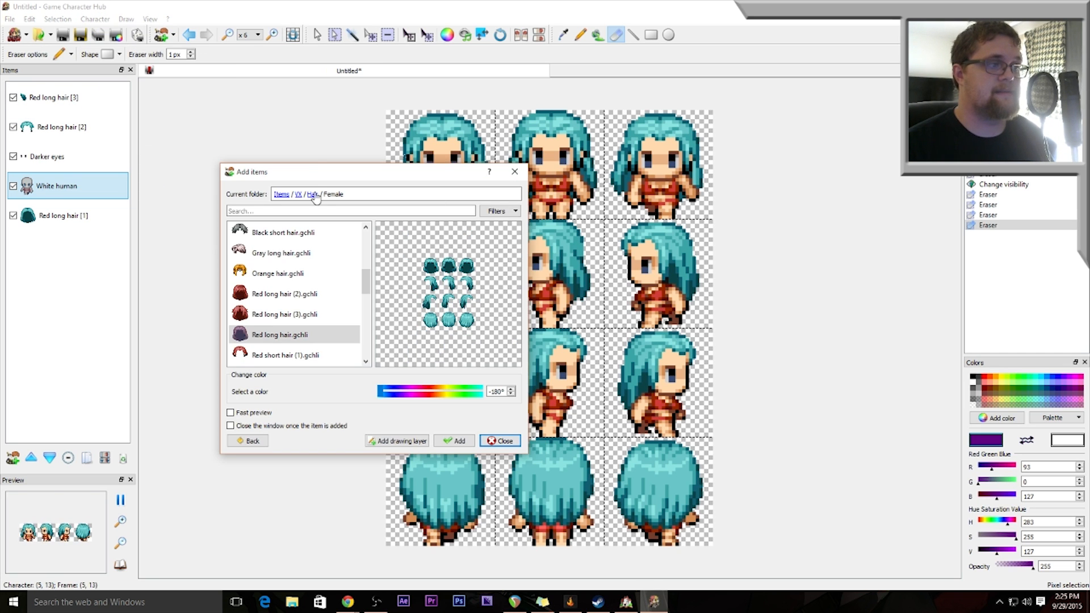
pyautogui.moveTo(315, 181); pyautogui.dragTo(811, 118)
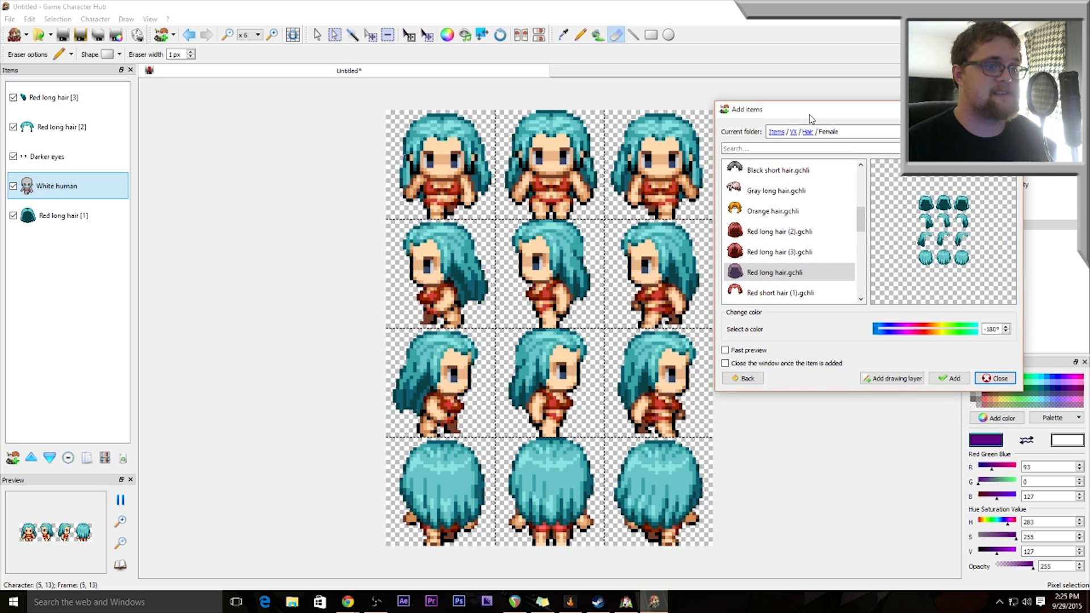
pyautogui.click(808, 132)
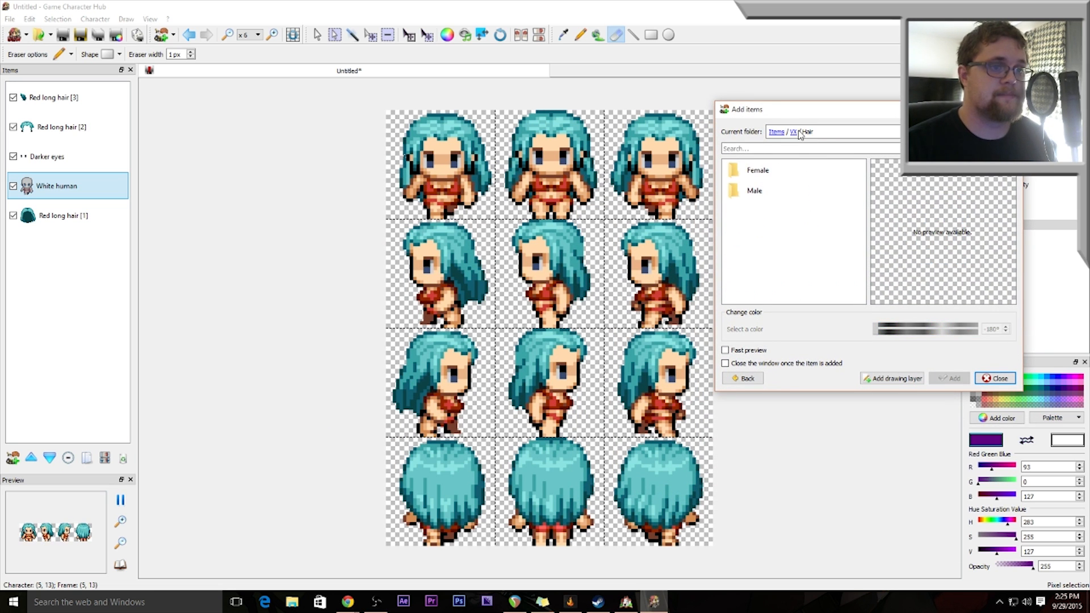
pyautogui.click(794, 131)
pyautogui.scroll(-3, 805, 238)
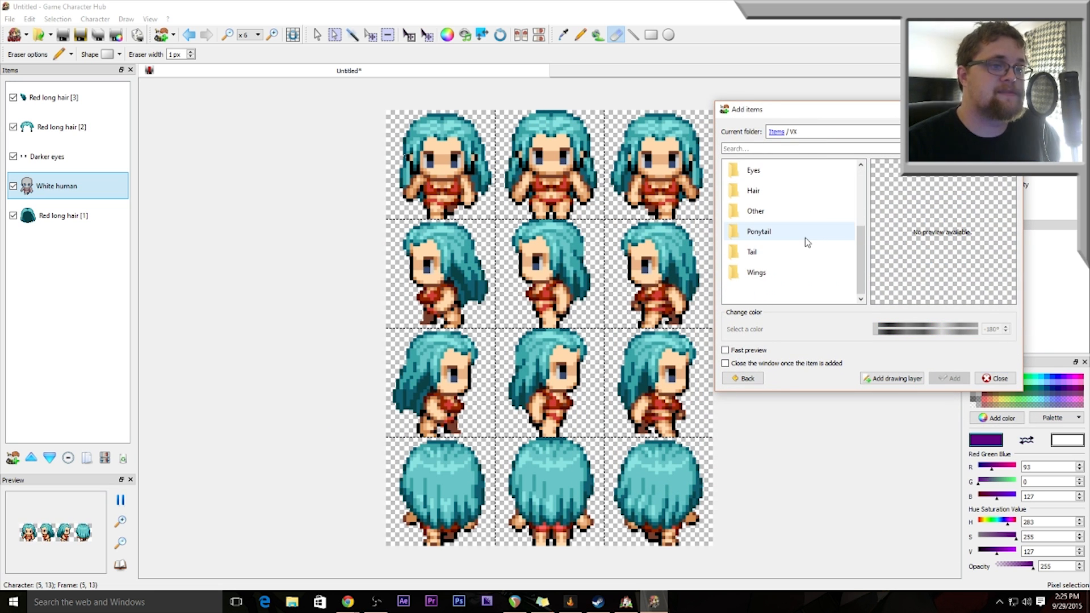
pyautogui.scroll(2, 805, 237)
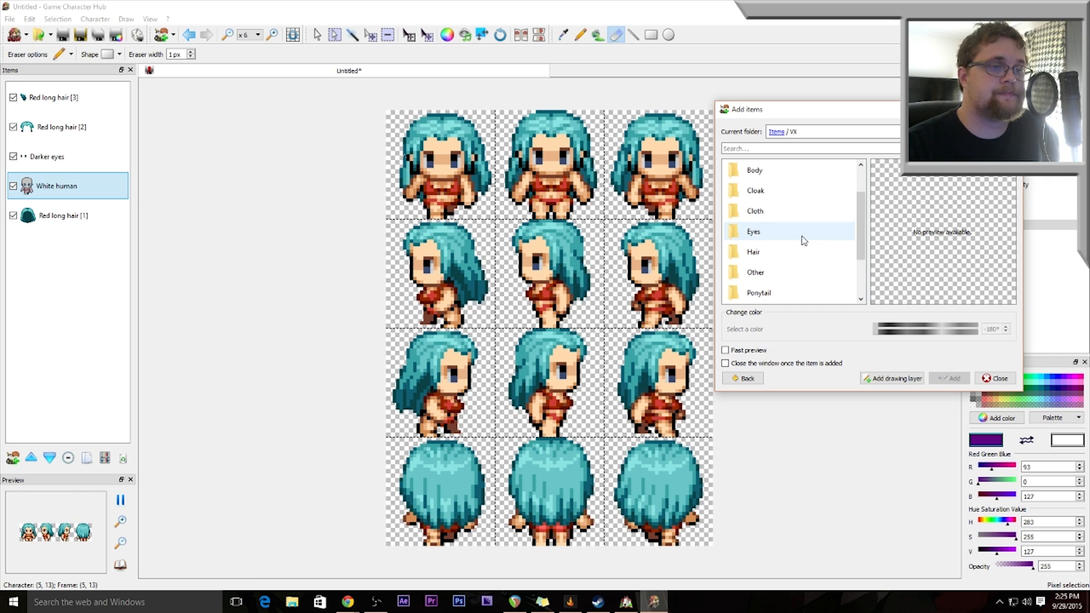
pyautogui.doubleClick(755, 211)
pyautogui.click(766, 173)
pyautogui.doubleClick(758, 171)
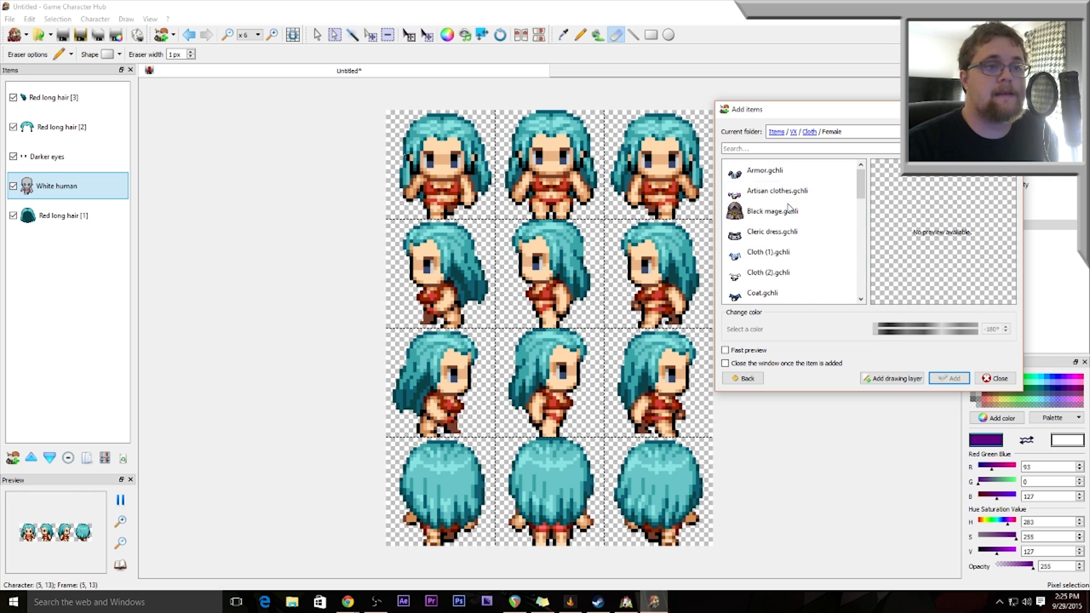
# - Look through the female clothing items and preview Armor, Artisan clothes, Cleric dress and Cloth (1)
pyautogui.scroll(-4, 788, 208)
pyautogui.scroll(-3, 795, 210)
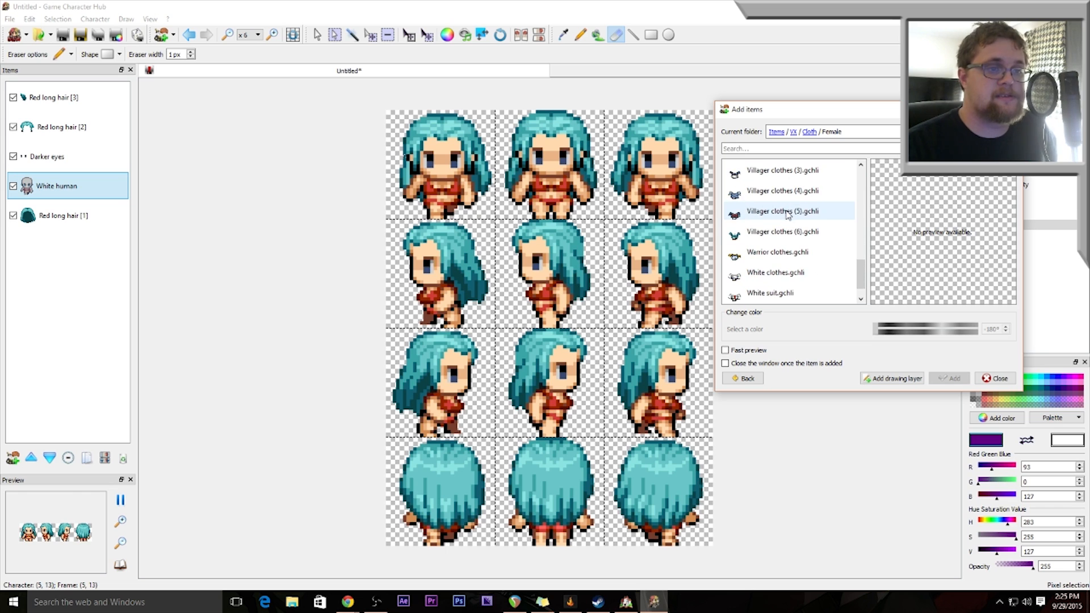
pyautogui.scroll(-1, 810, 287)
pyautogui.scroll(8, 812, 291)
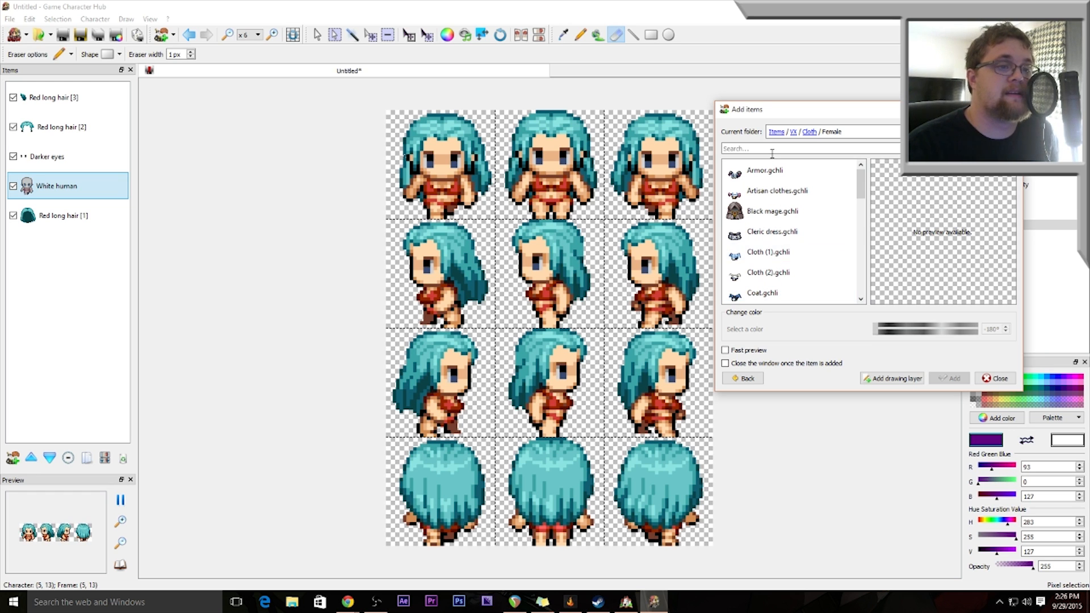
pyautogui.click(765, 170)
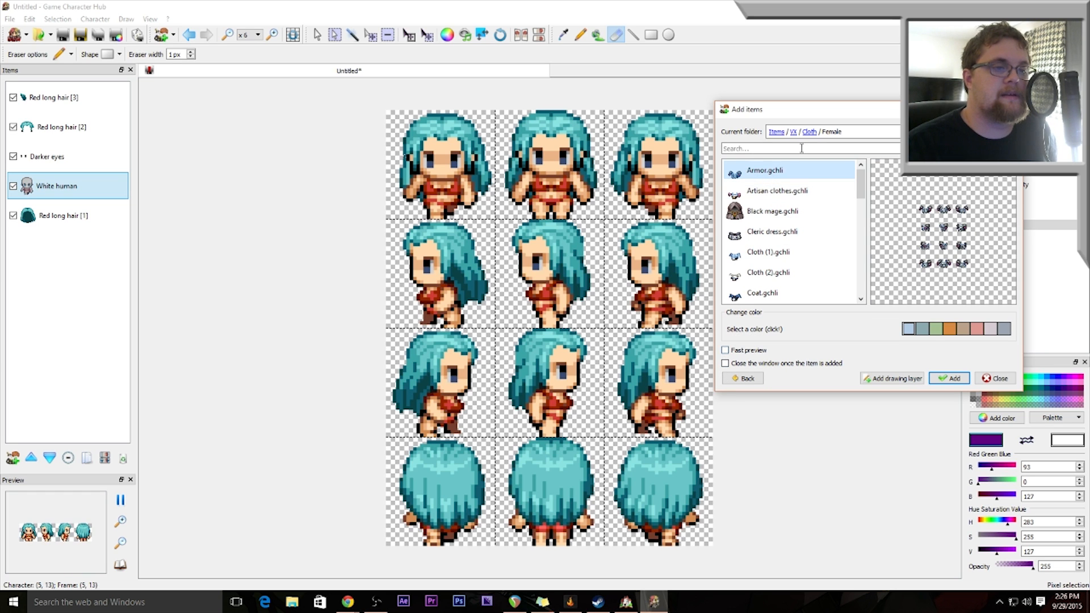
pyautogui.click(778, 191)
pyautogui.click(781, 234)
pyautogui.click(787, 252)
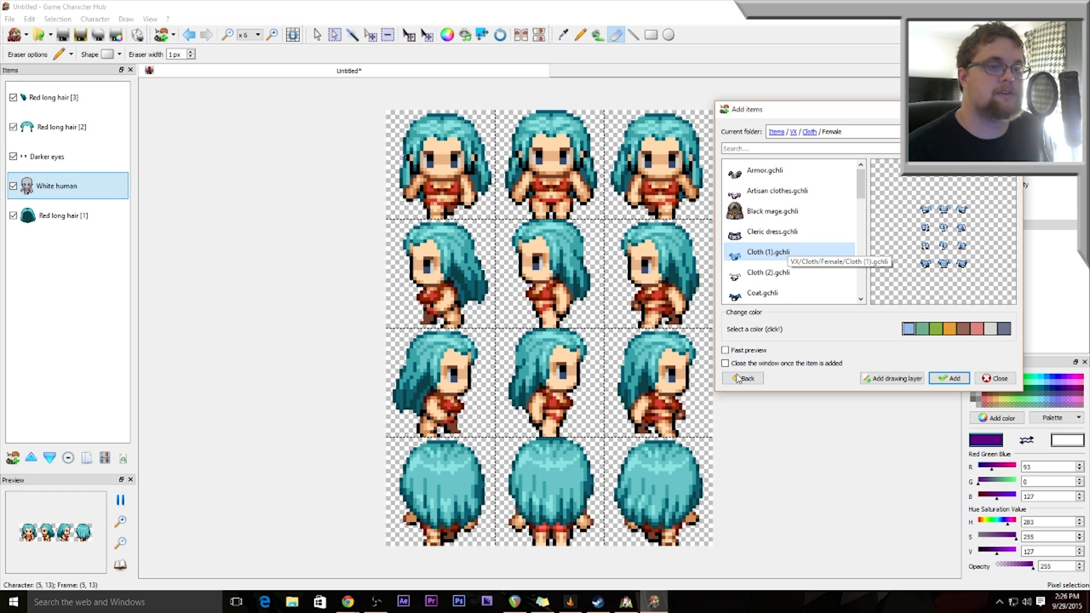
# - Turn on fast preview and try Cloth (2), Coat, Dress (2) and Dress (1) on the character
pyautogui.click(726, 350)
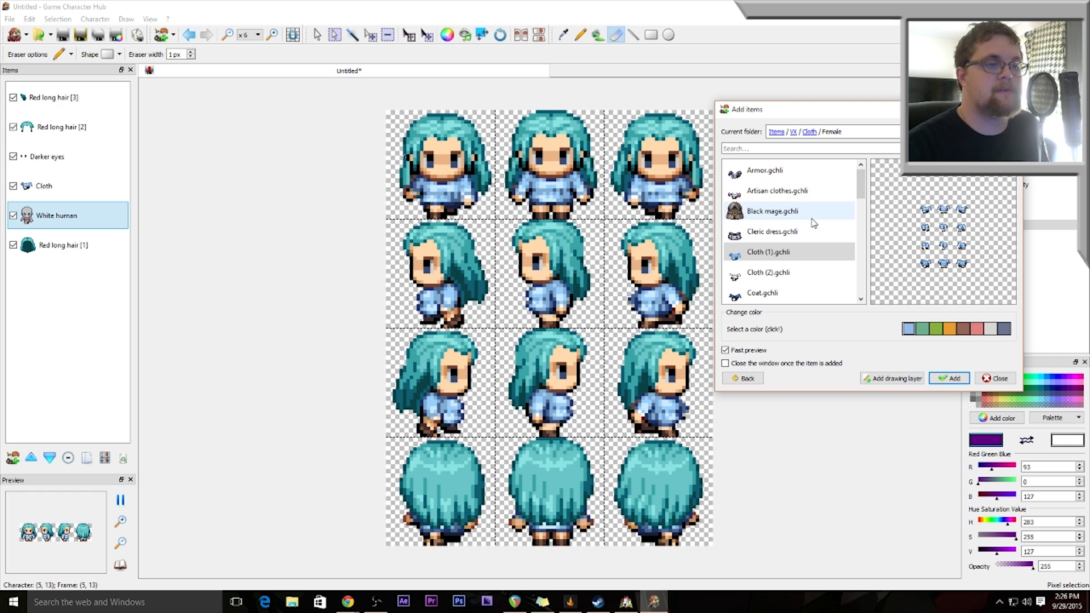
pyautogui.click(778, 273)
pyautogui.click(763, 293)
pyautogui.scroll(-3, 805, 264)
pyautogui.scroll(1, 791, 253)
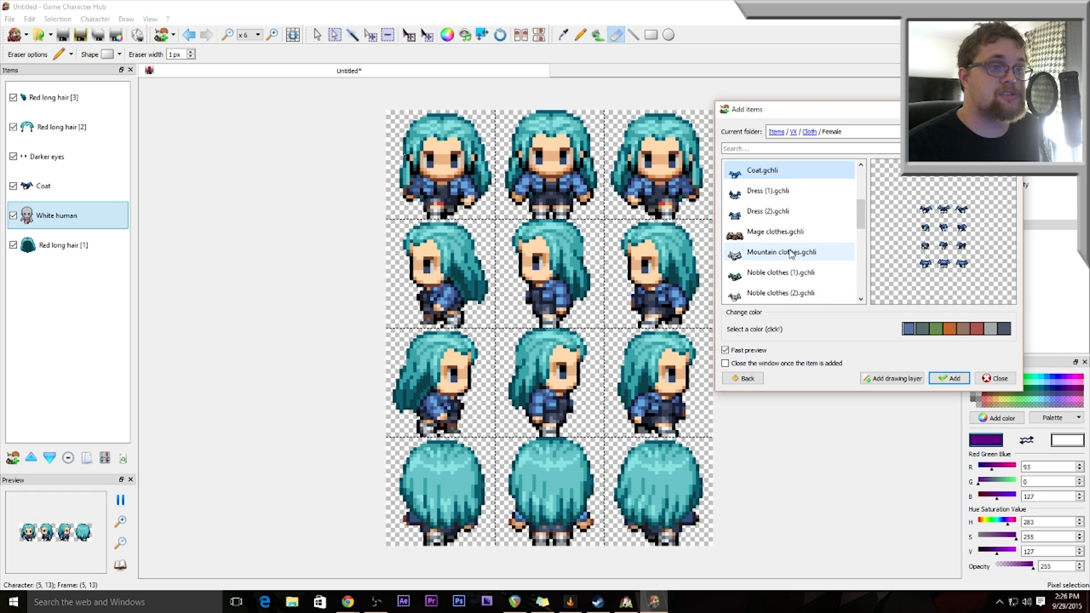
pyautogui.click(774, 231)
pyautogui.click(777, 219)
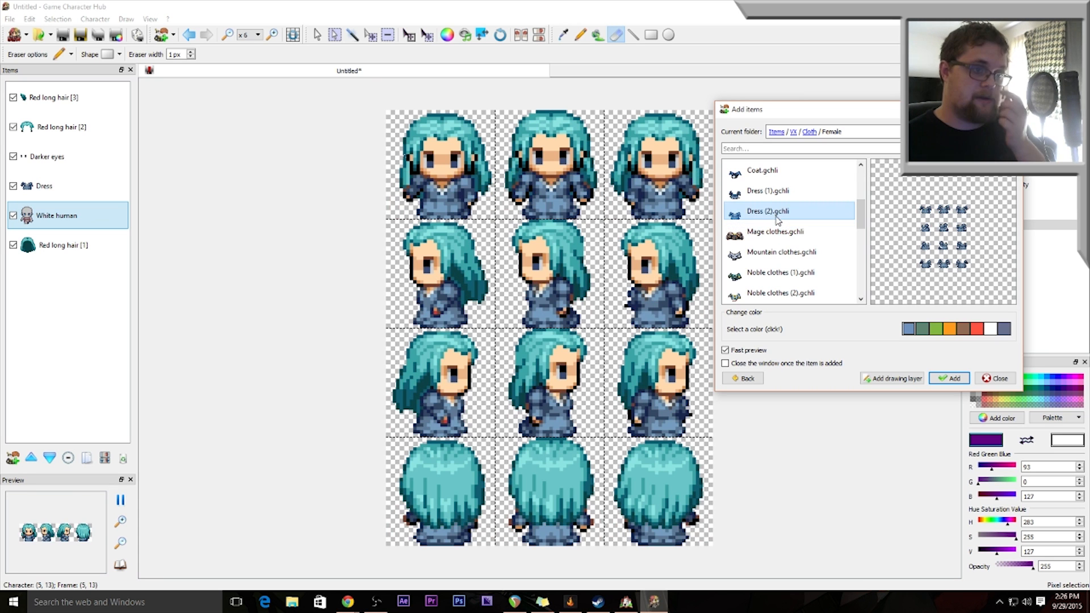
pyautogui.click(767, 192)
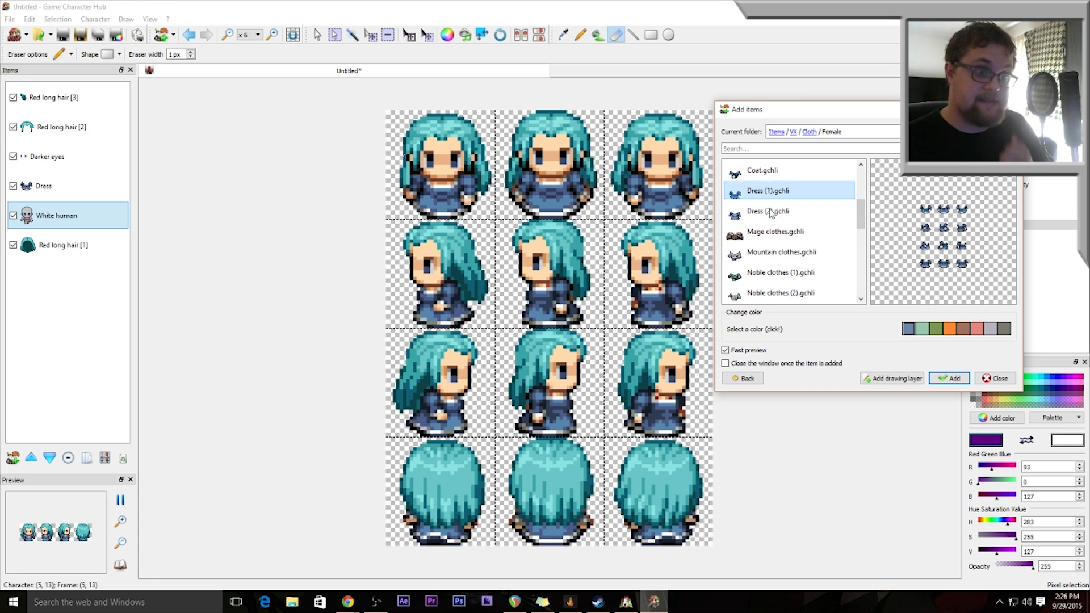
# - Preview Mountain clothes, both Noble clothes, White clothes and White suit on the character
pyautogui.click(776, 258)
pyautogui.click(787, 272)
pyautogui.click(795, 292)
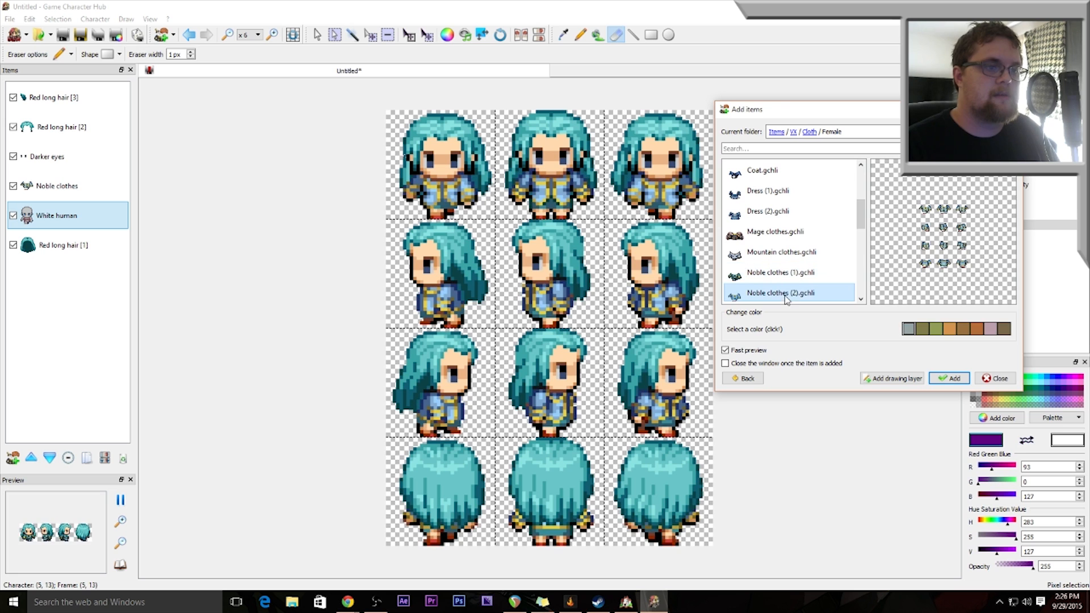
pyautogui.scroll(-3, 792, 273)
pyautogui.click(775, 254)
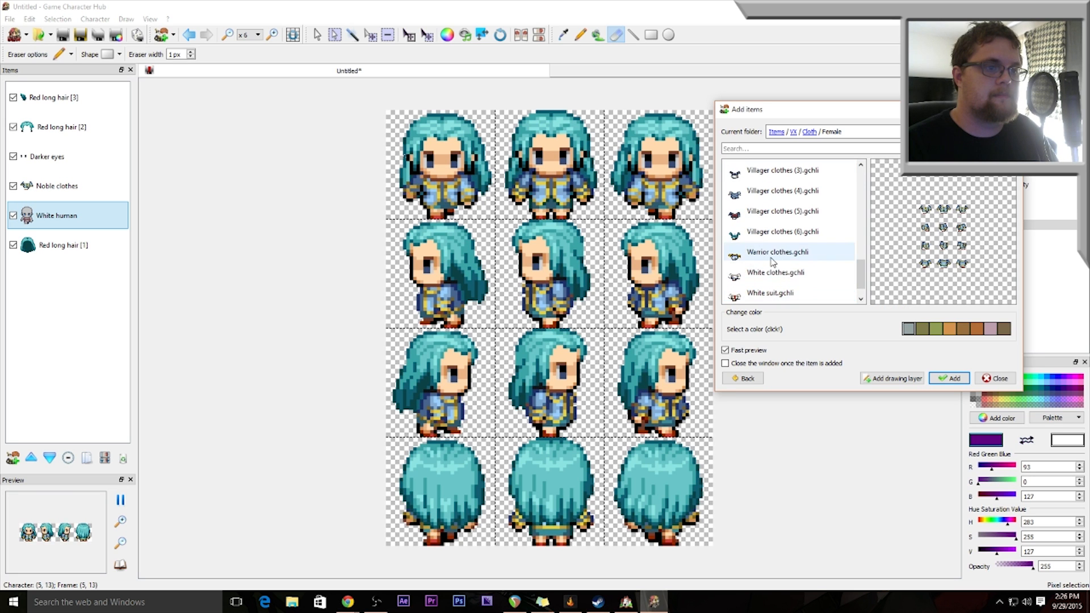
pyautogui.click(775, 273)
pyautogui.click(773, 293)
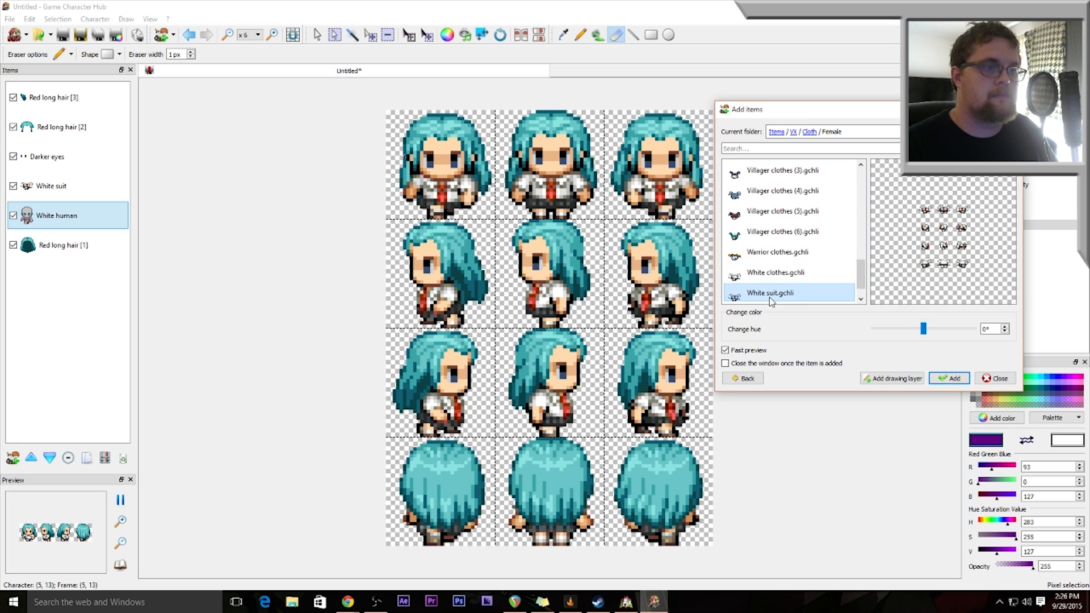
# - Add the Warrior clothes to the character in green after comparing color variants, and close the item library
pyautogui.click(766, 253)
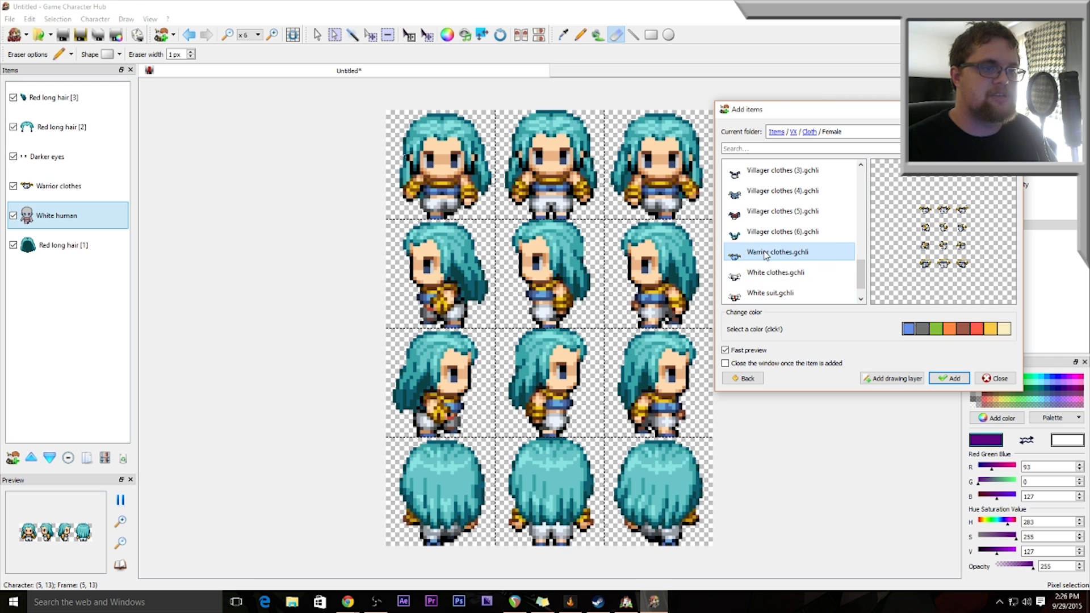
pyautogui.click(977, 330)
pyautogui.click(950, 329)
pyautogui.click(937, 329)
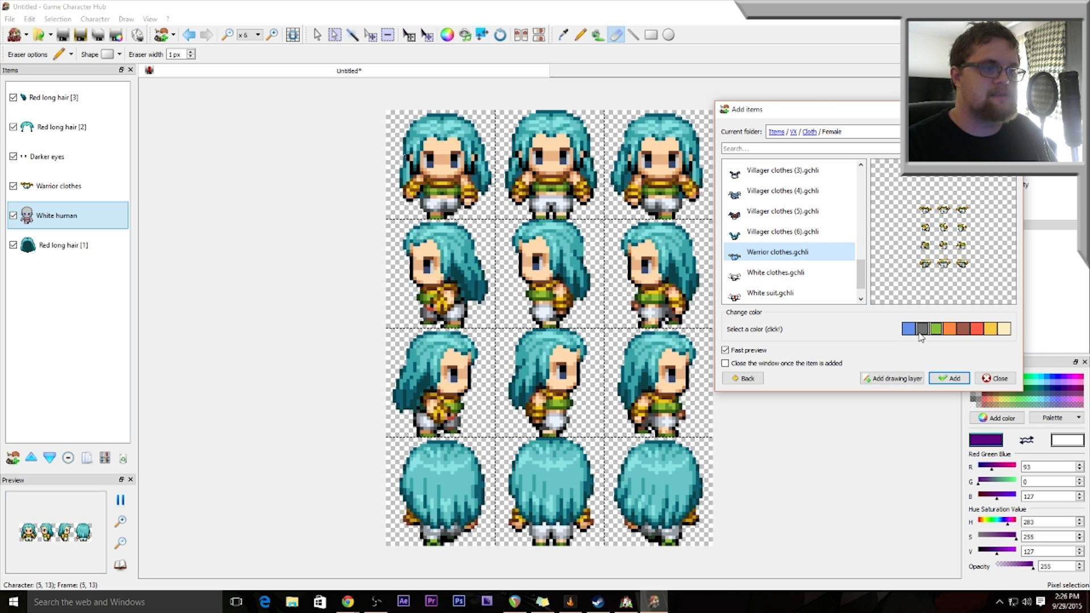
pyautogui.click(954, 331)
pyautogui.click(941, 331)
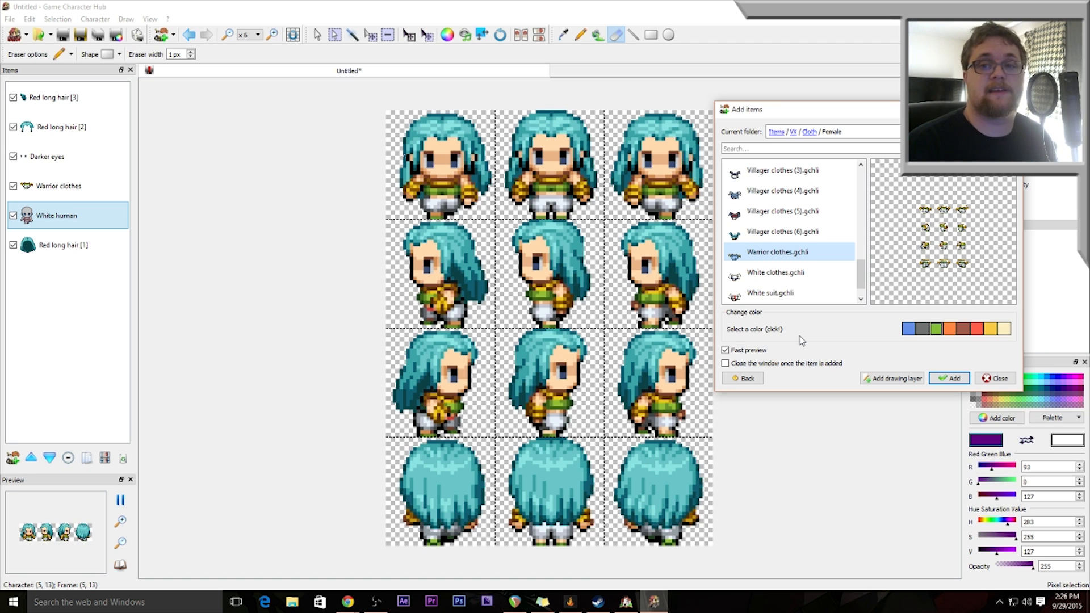
pyautogui.click(962, 373)
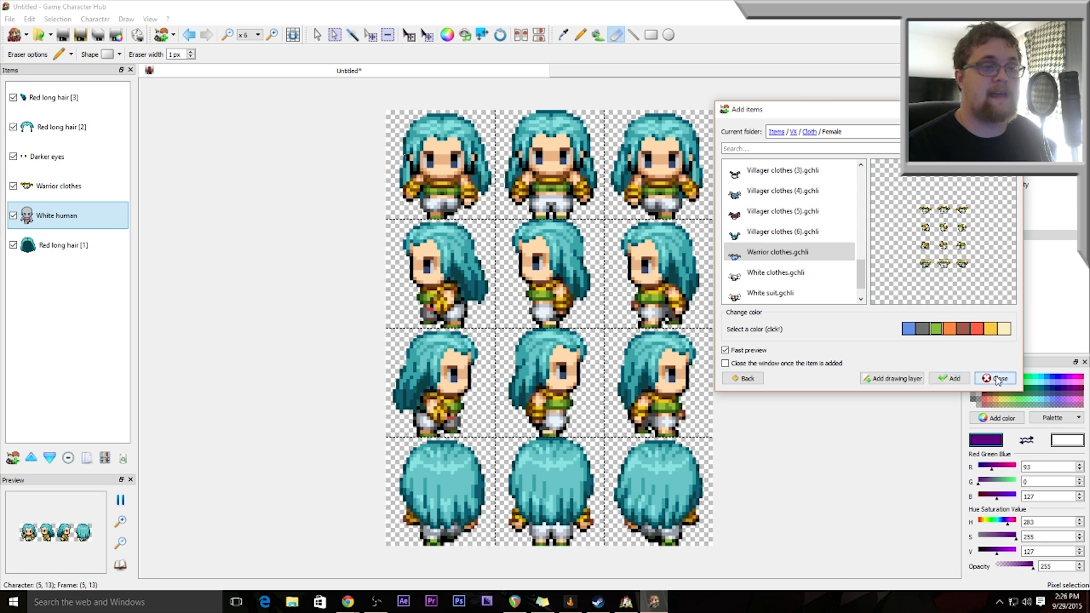
pyautogui.click(997, 379)
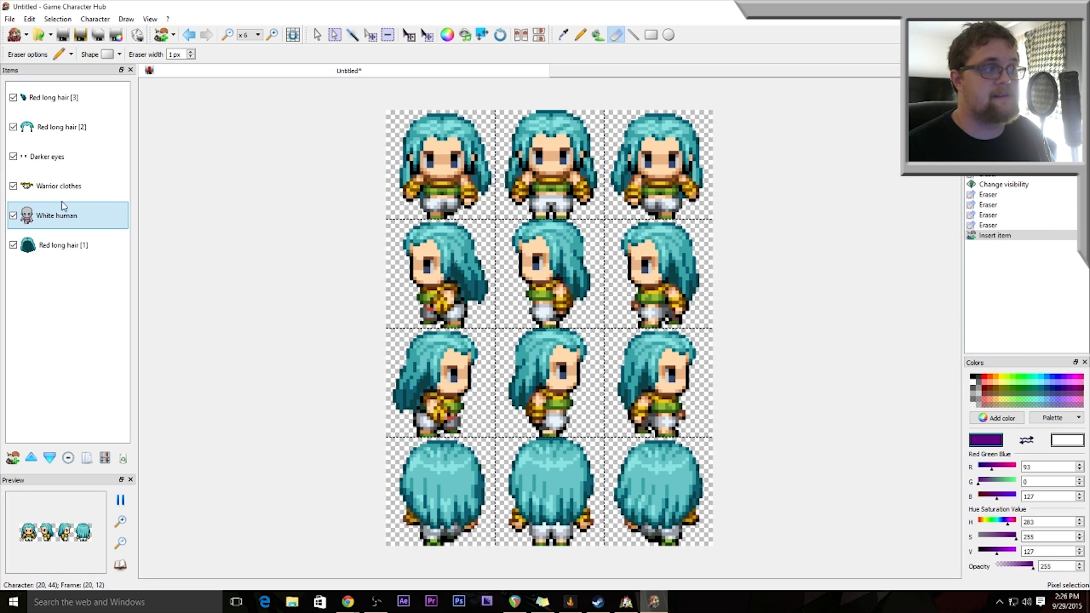
# - Select the Warrior clothes layer, reopen the item library and go to the Accessory folder under VX
pyautogui.click(52, 191)
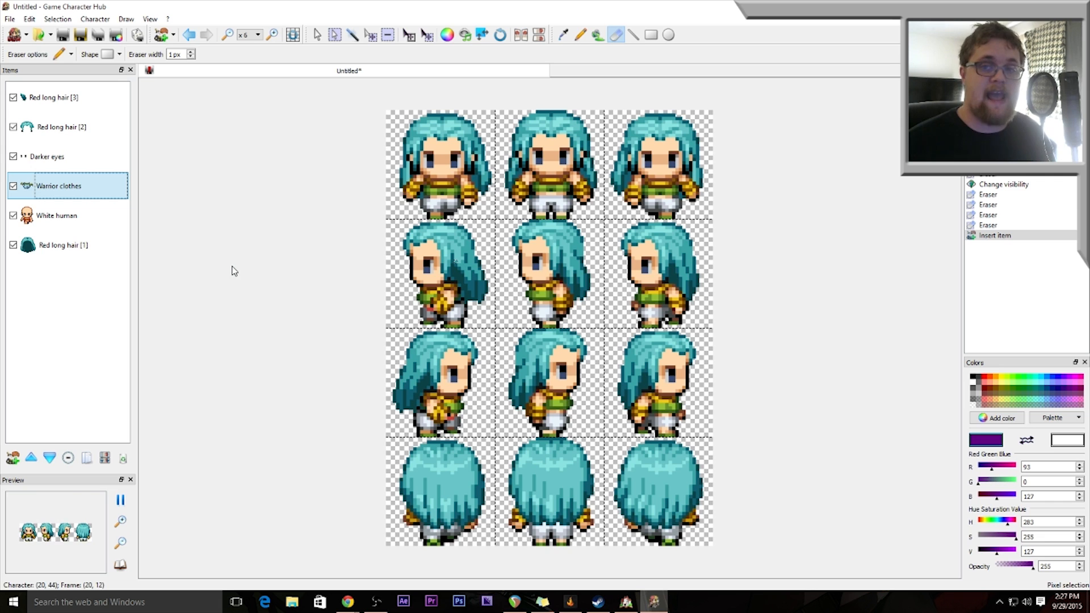
pyautogui.click(95, 19)
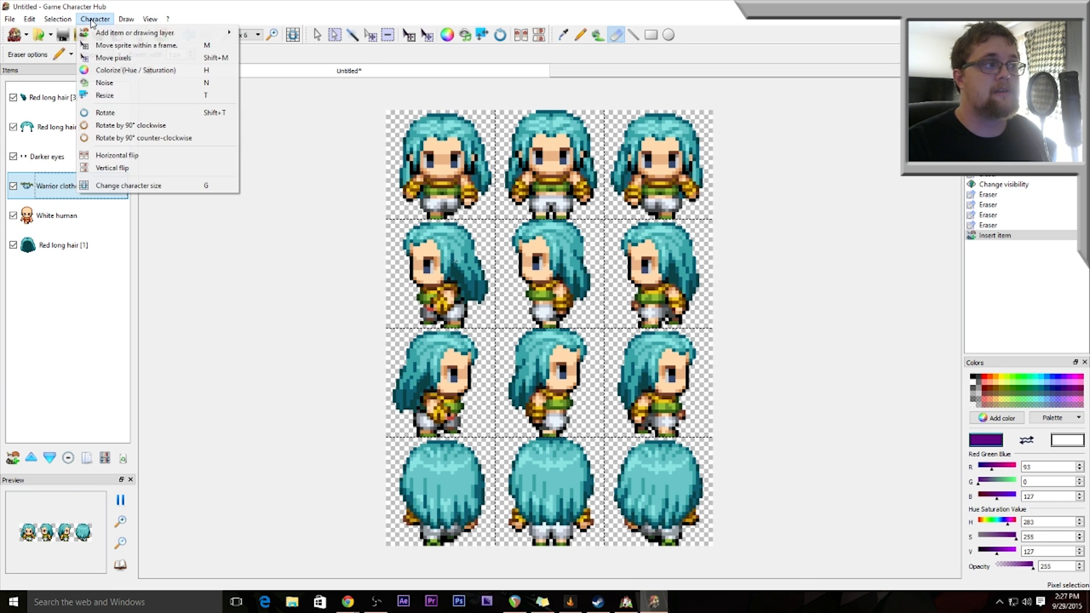
pyautogui.moveTo(113, 33)
pyautogui.click(272, 33)
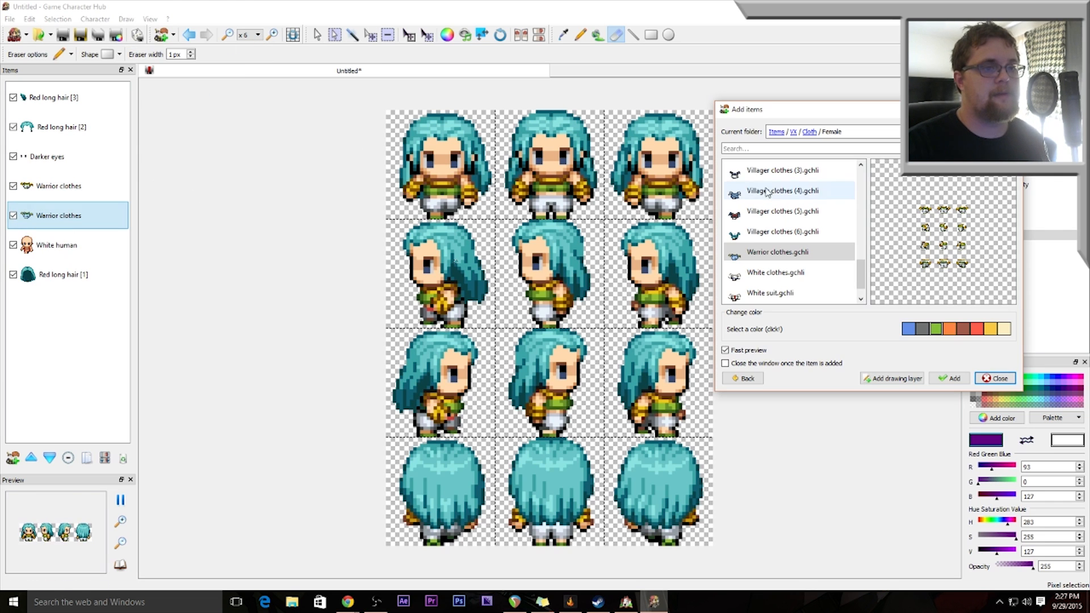
pyautogui.click(794, 132)
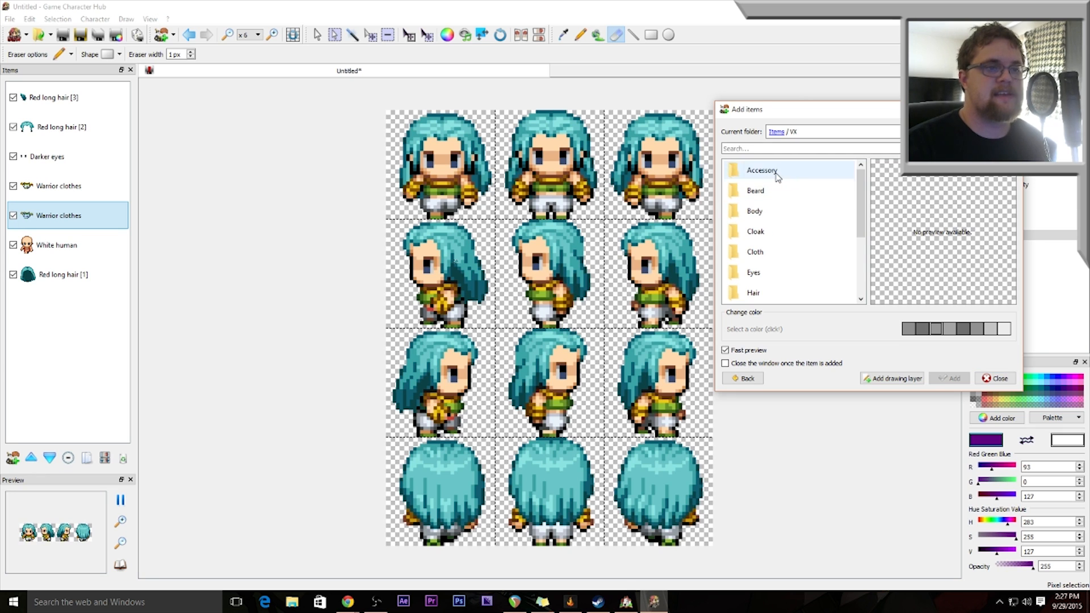
pyautogui.doubleClick(812, 170)
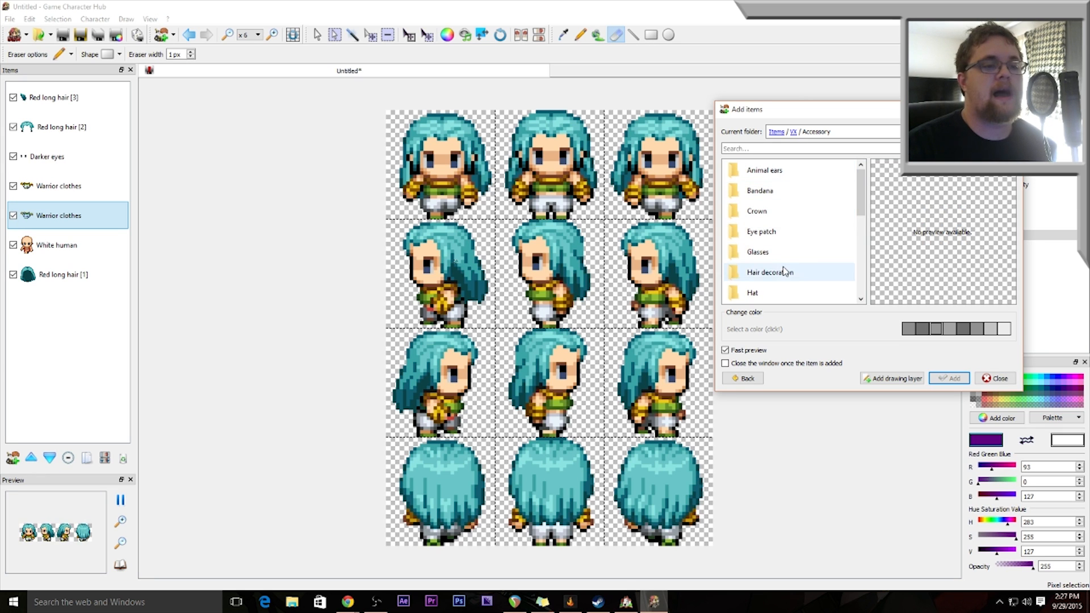
# - Preview the Head bandage, Mask (1), Mask (2) and Halo accessories on the character
pyautogui.scroll(-5, 783, 269)
pyautogui.click(778, 211)
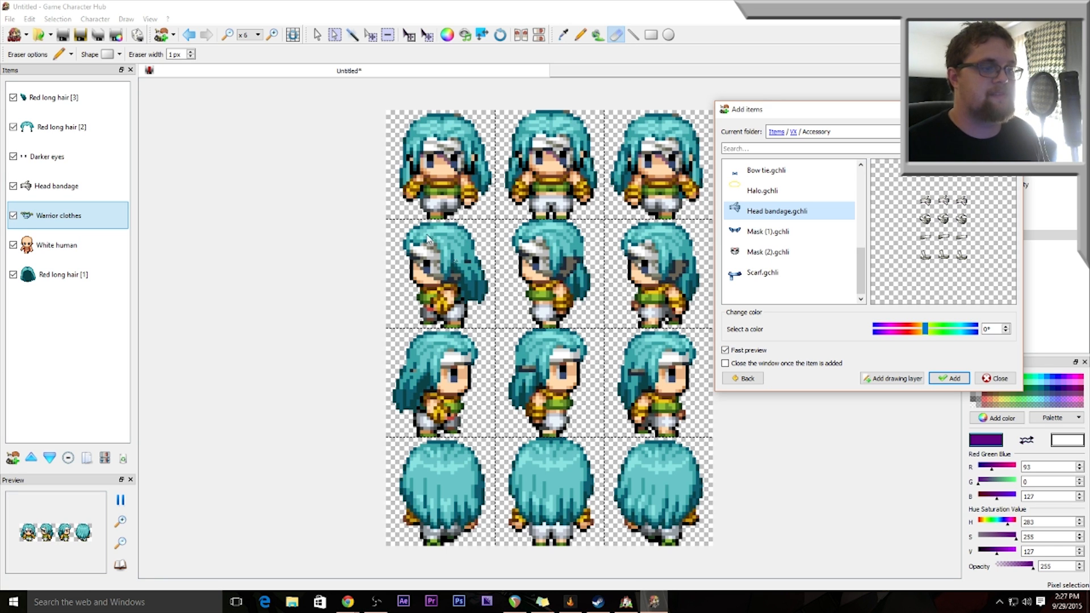
pyautogui.click(776, 235)
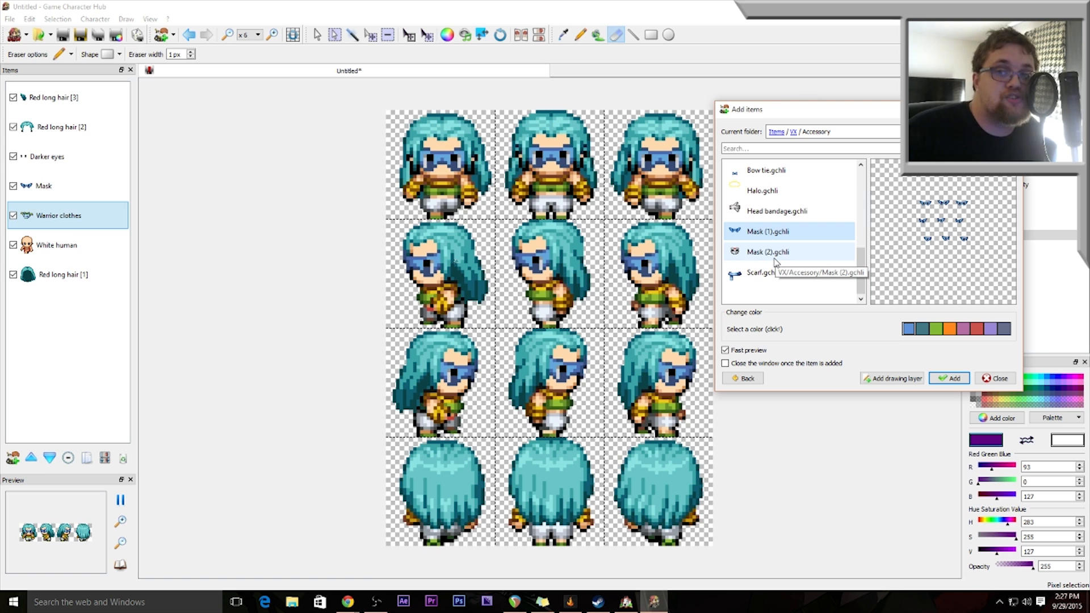
pyautogui.click(776, 262)
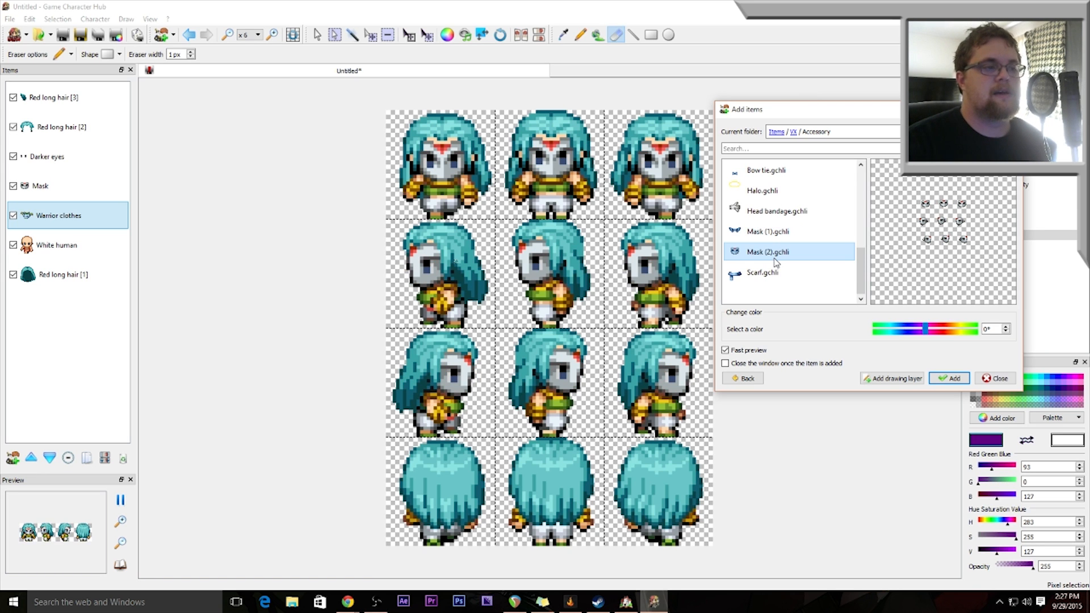
pyautogui.scroll(1, 776, 261)
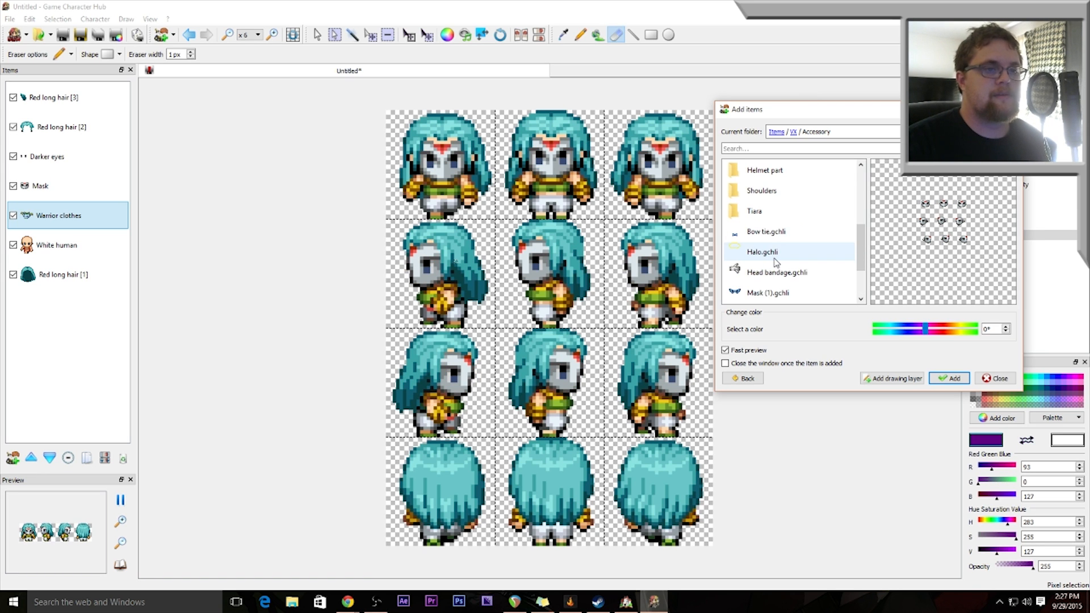
pyautogui.click(752, 256)
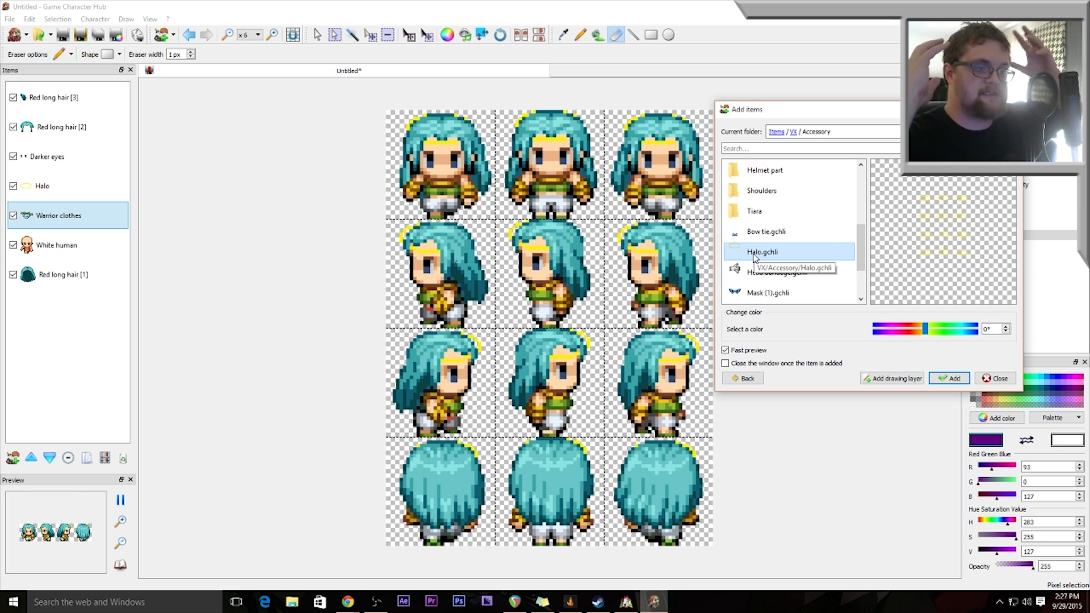
# - Preview the black, red and white shoulder pieces in the Shoulders folder and close the library without adding any
pyautogui.doubleClick(752, 191)
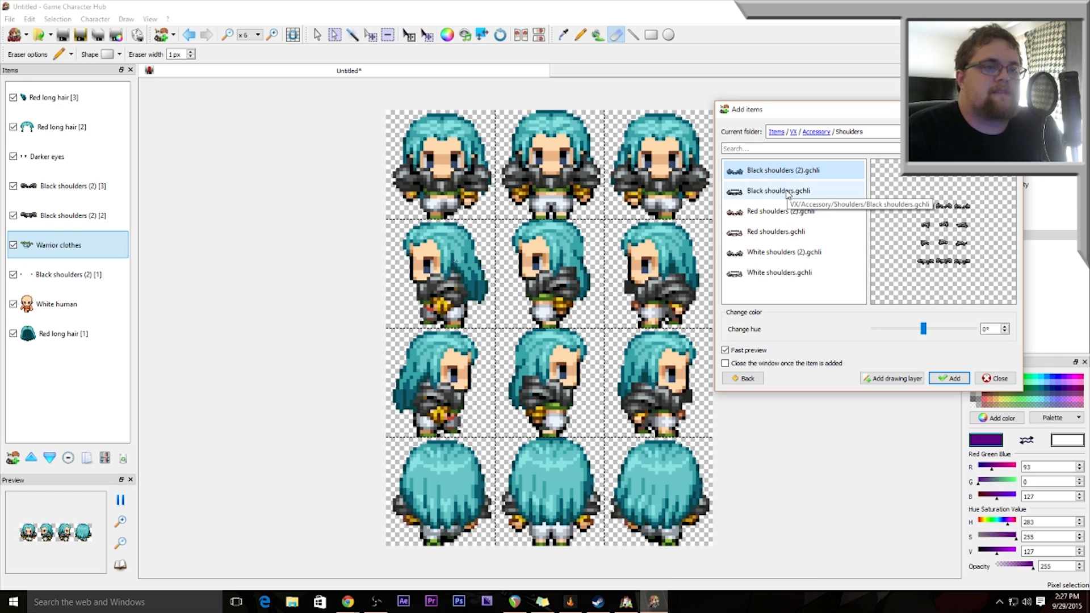
pyautogui.click(777, 213)
pyautogui.click(782, 253)
pyautogui.click(782, 272)
pyautogui.click(777, 238)
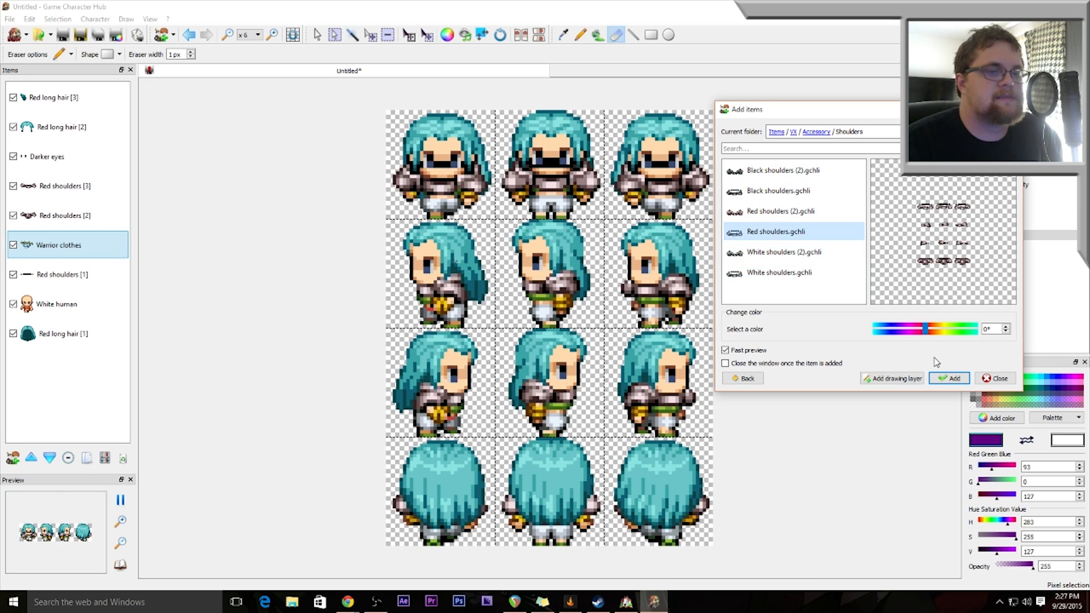
pyautogui.click(996, 379)
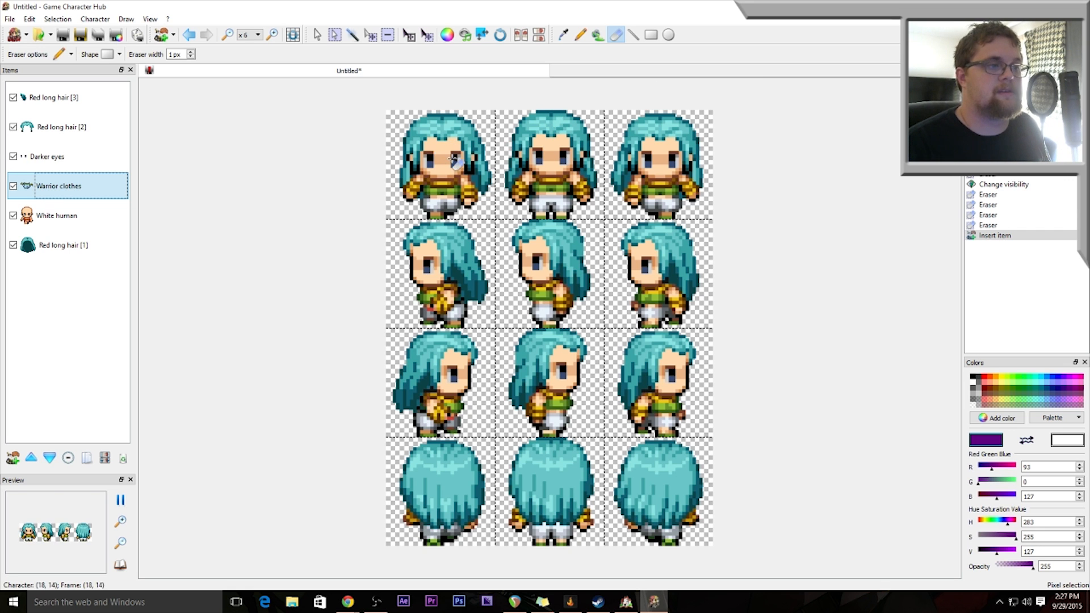
# - Try to paint the eye in the first front-facing frame white with the Pen, from the Warrior clothes and White human layers
pyautogui.keyDown('ctrl'); pyautogui.scroll(4, 453, 165); pyautogui.keyUp('ctrl')
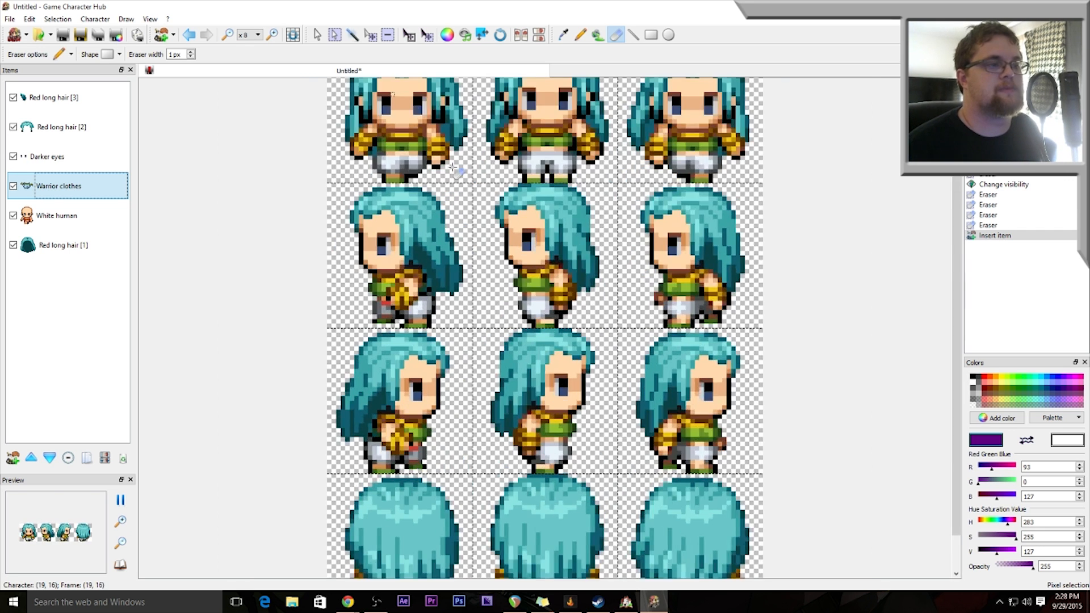
pyautogui.scroll(5, 517, 191)
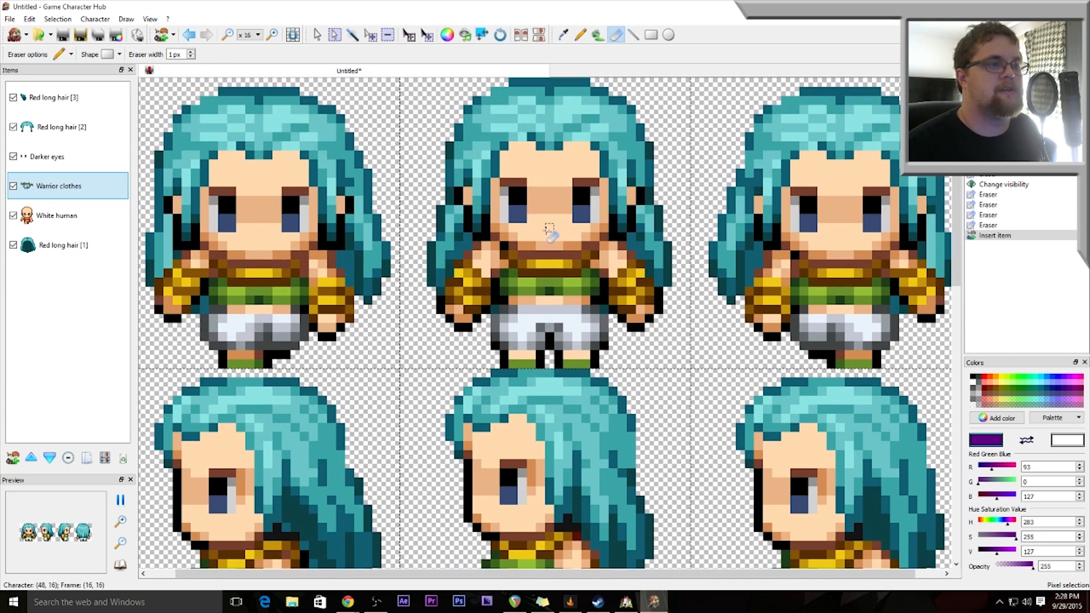
pyautogui.click(581, 36)
pyautogui.click(976, 385)
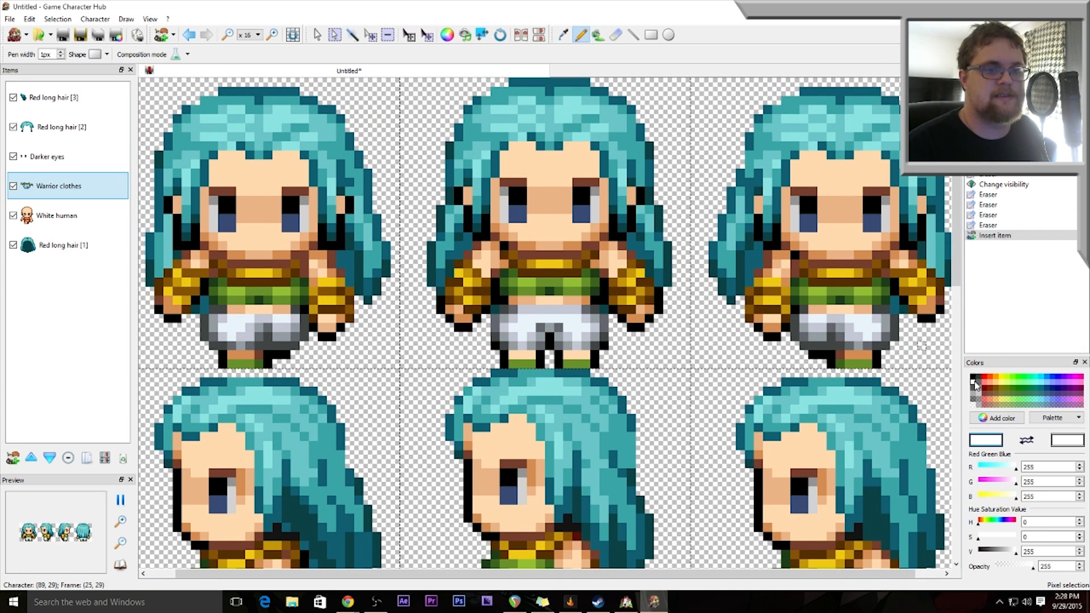
pyautogui.click(288, 224)
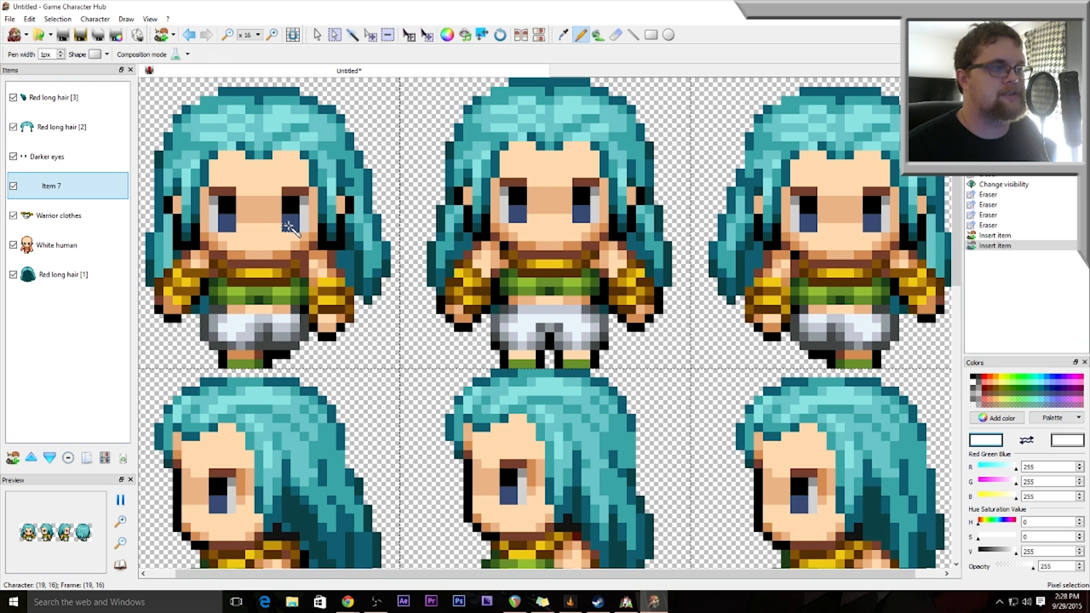
pyautogui.click(84, 250)
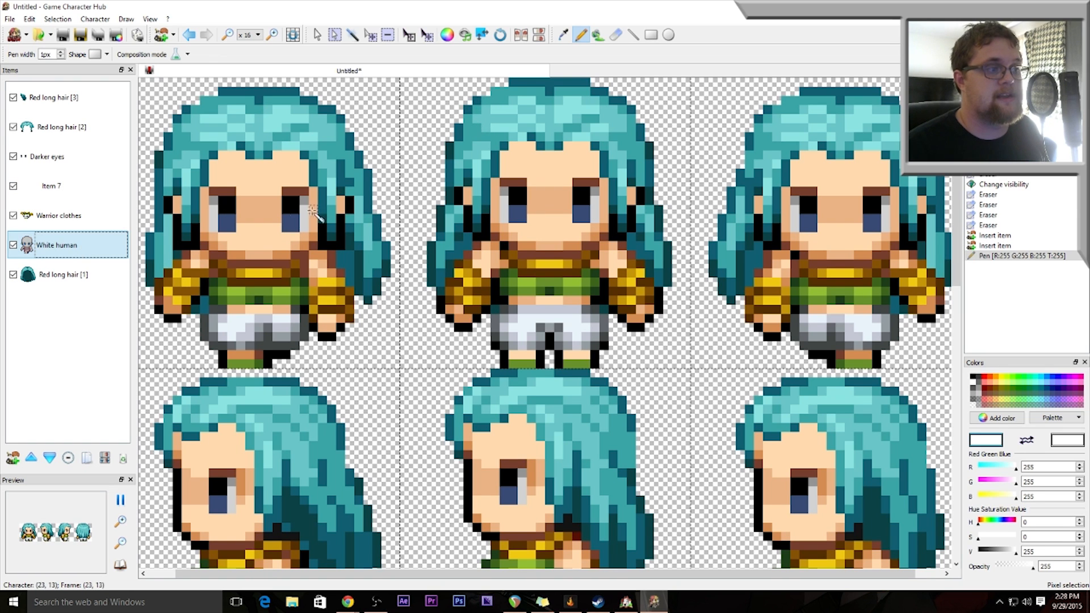
pyautogui.click(288, 226)
pyautogui.click(293, 223)
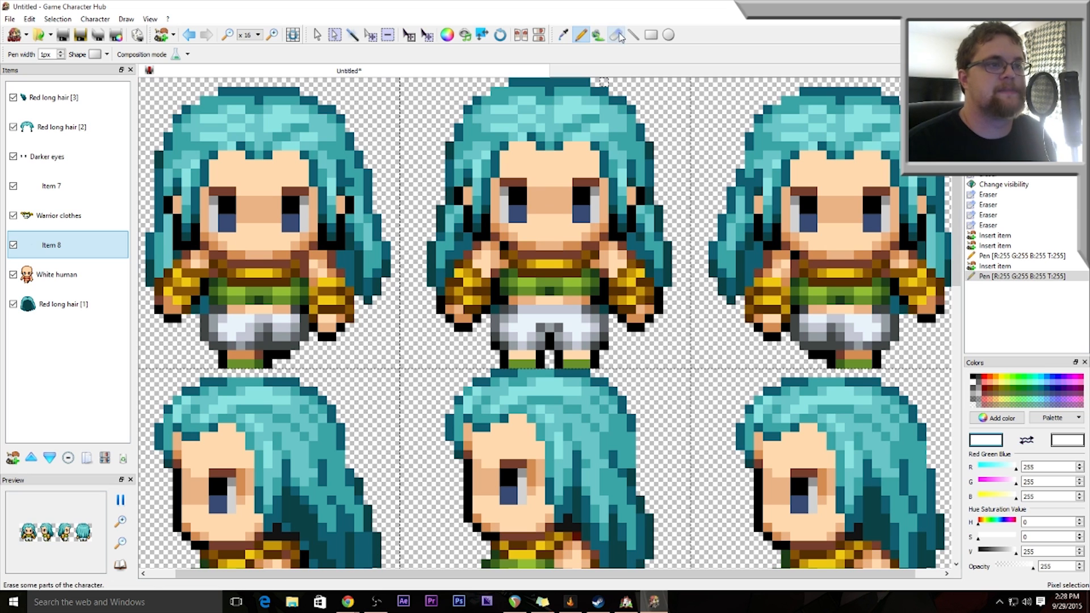
pyautogui.click(95, 18)
pyautogui.moveTo(126, 19)
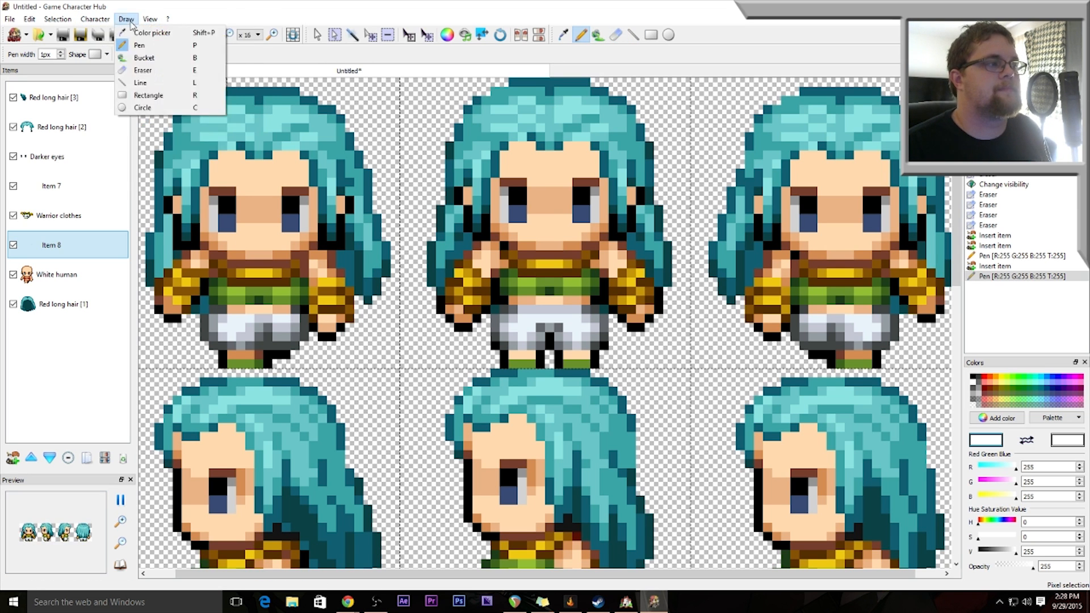
pyautogui.click(396, 16)
pyautogui.hotkey('ctrl', '-')
pyautogui.hotkey('ctrl', '-')
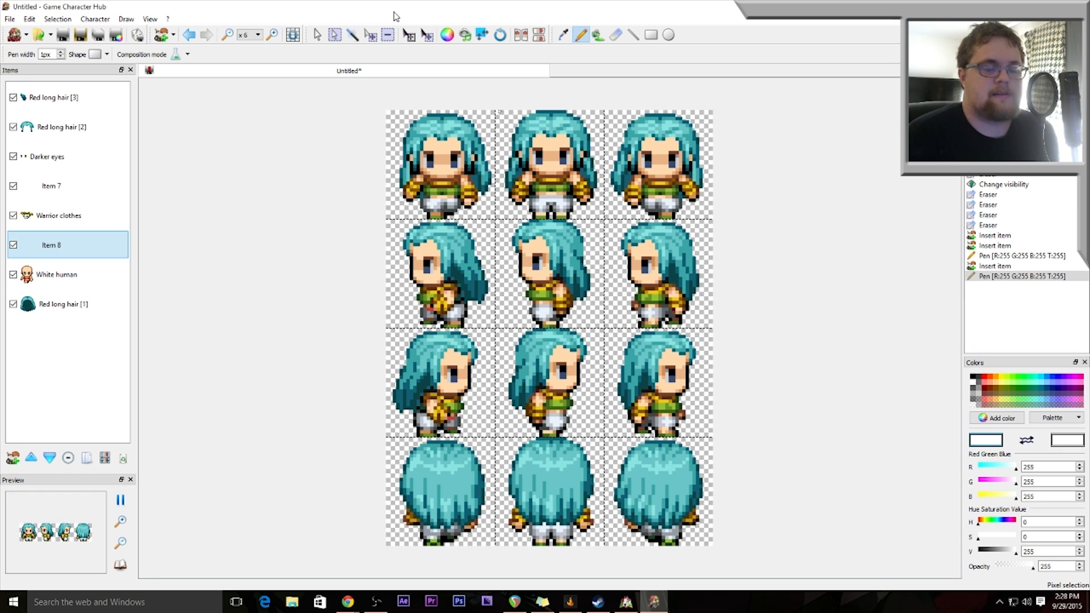
# - Start saving the character in the desktop's Tutorial folder and create a new folder named Characters there
pyautogui.click(10, 19)
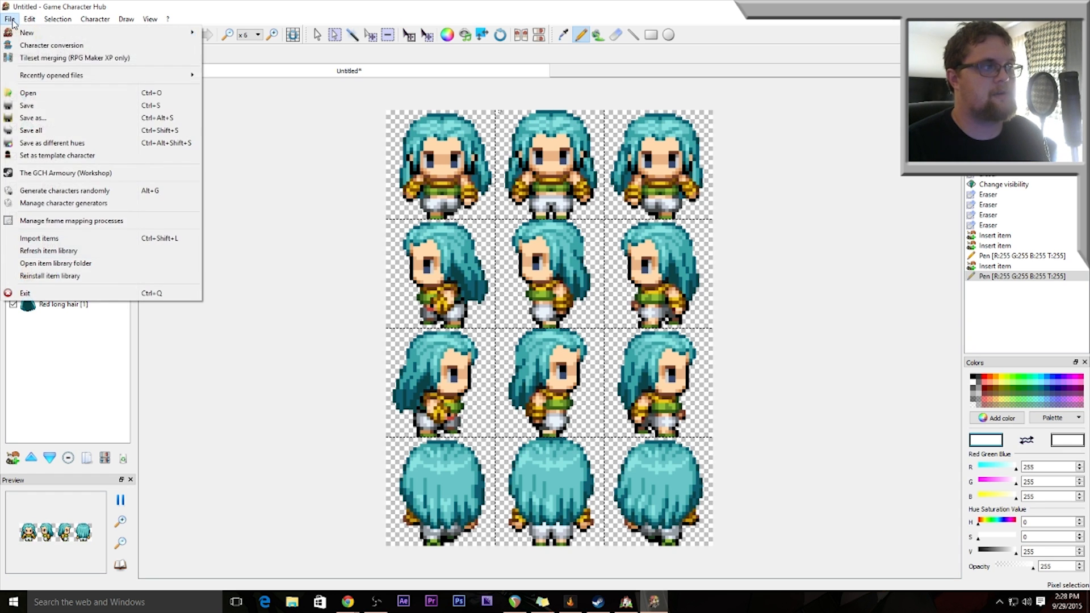
pyautogui.click(34, 118)
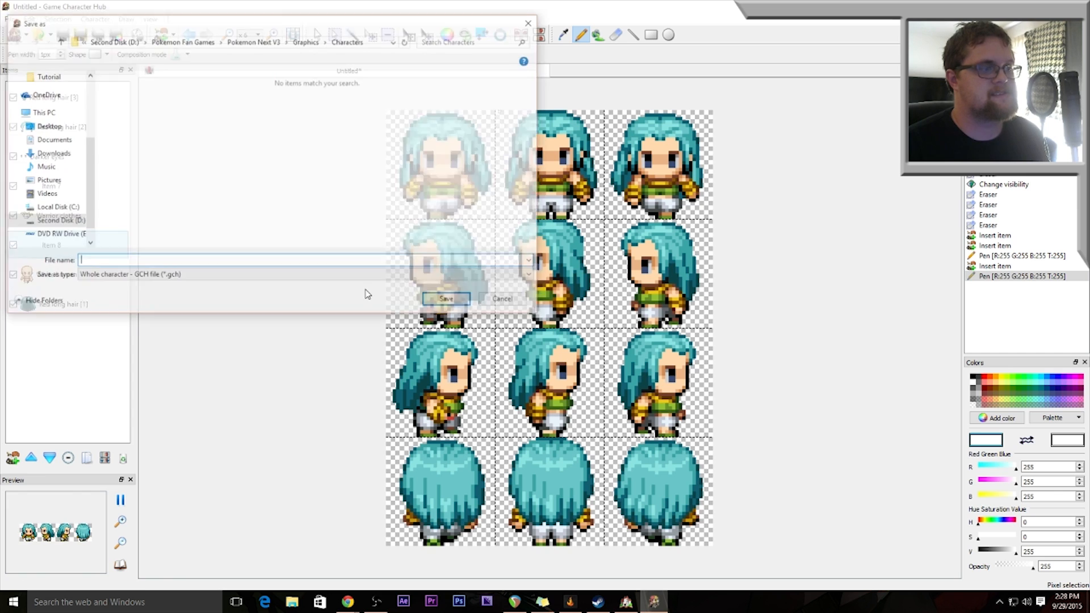
pyautogui.click(48, 125)
pyautogui.doubleClick(141, 116)
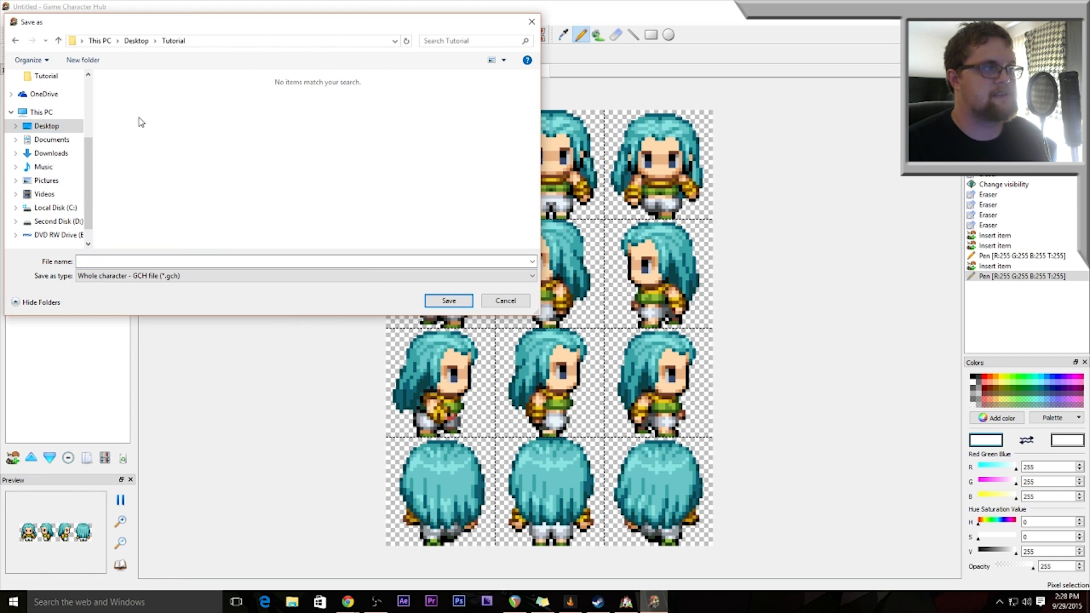
pyautogui.rightClick(251, 185)
pyautogui.moveTo(285, 309)
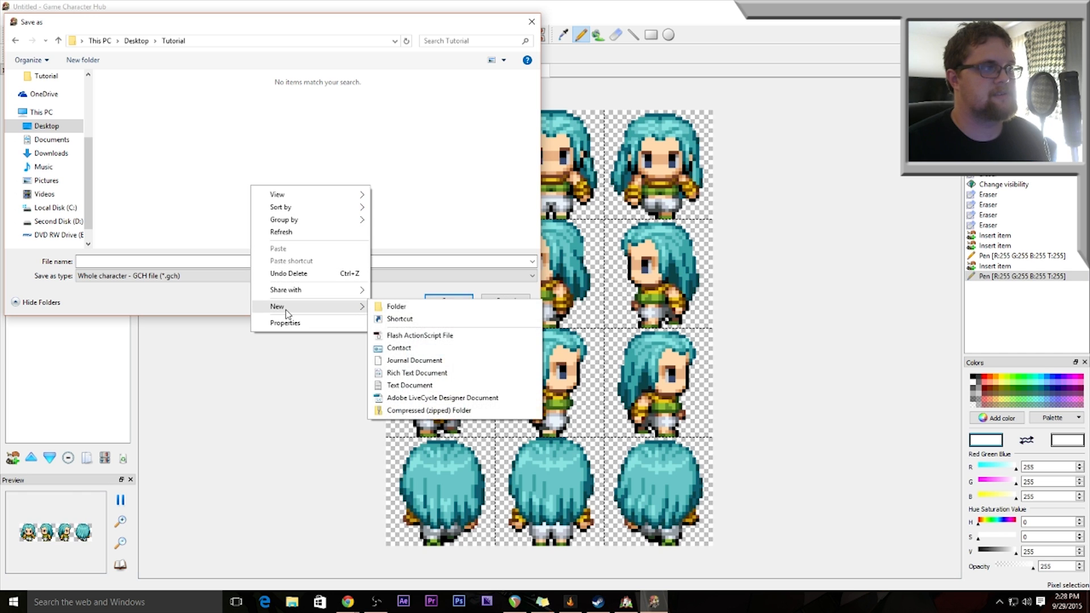
pyautogui.click(416, 306)
pyautogui.write('Characters')
# - Save the whole character as a GCH file named Placeholder inside the new Characters folder
pyautogui.click(246, 178)
pyautogui.doubleClick(149, 106)
pyautogui.click(137, 278)
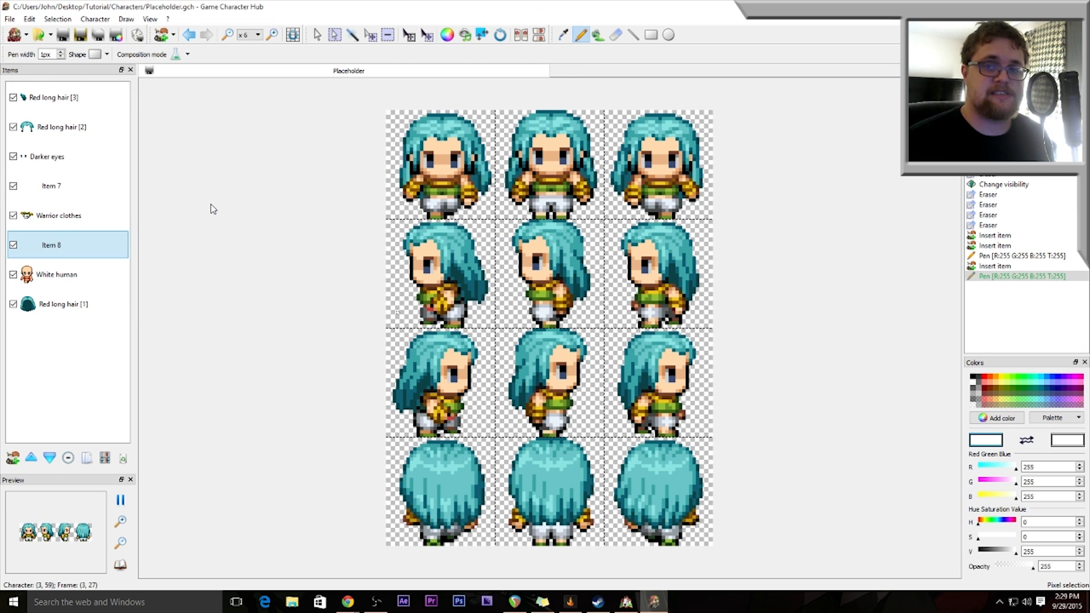
# - Prepare a second save of the character in the Characters folder as a PNG image named Placeholder
pyautogui.click(8, 20)
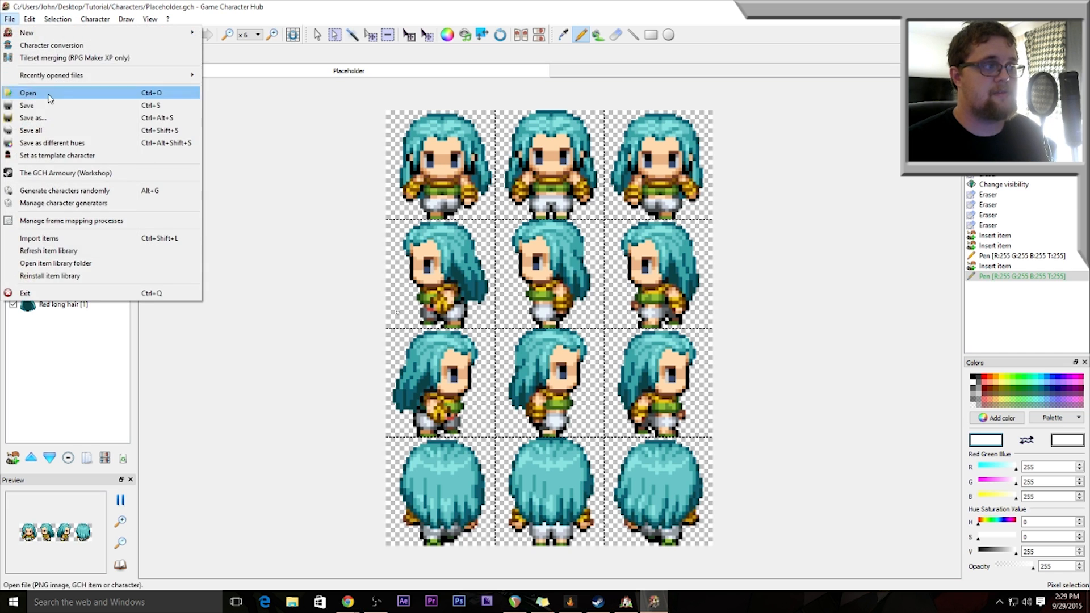
pyautogui.click(56, 117)
pyautogui.click(186, 275)
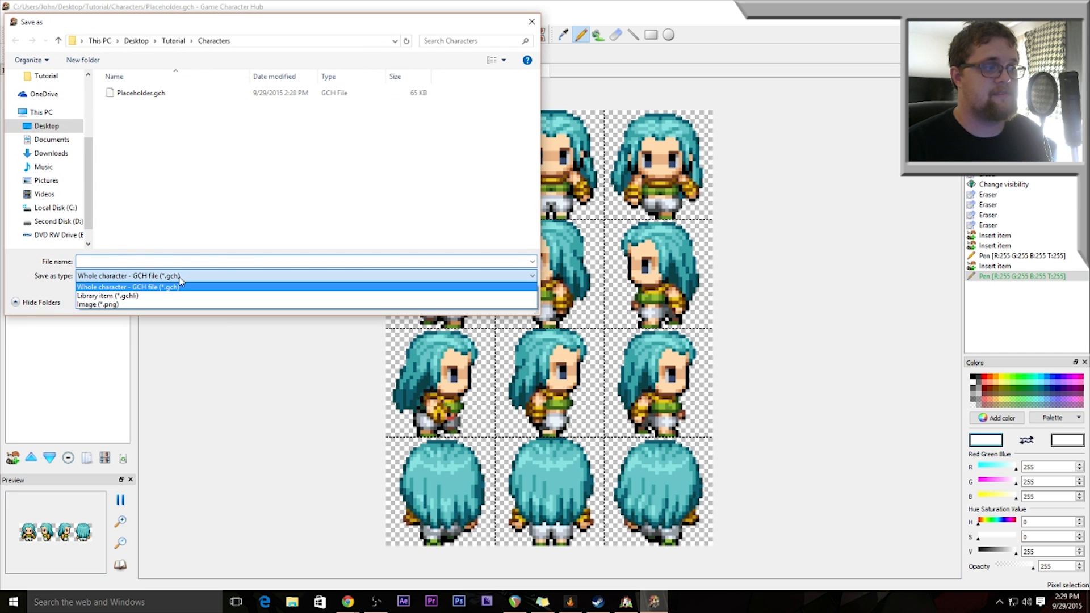
pyautogui.click(173, 306)
pyautogui.click(120, 260)
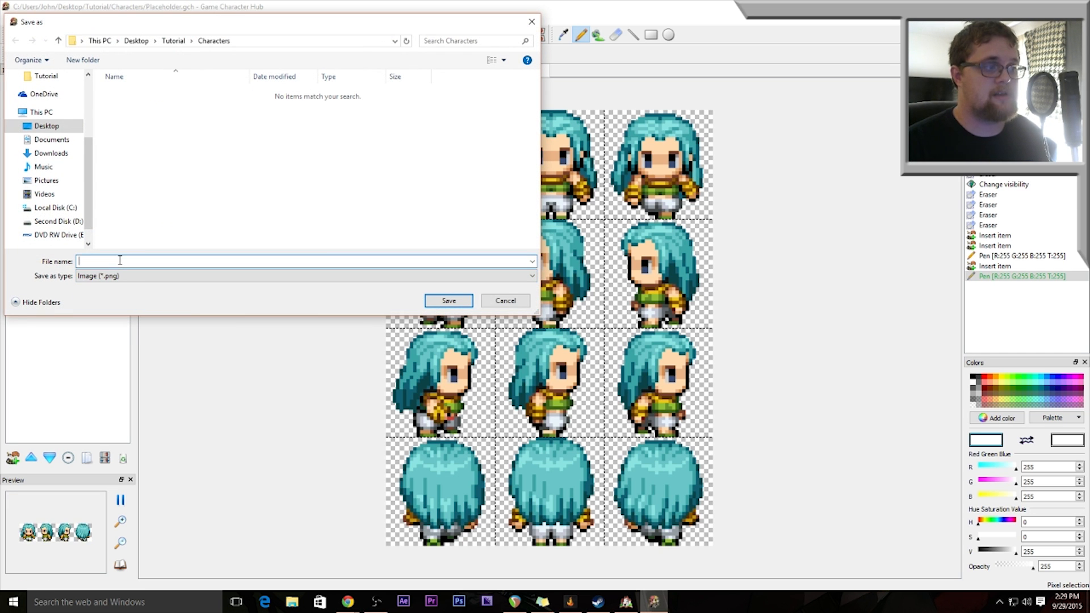
pyautogui.write('Placeholde')
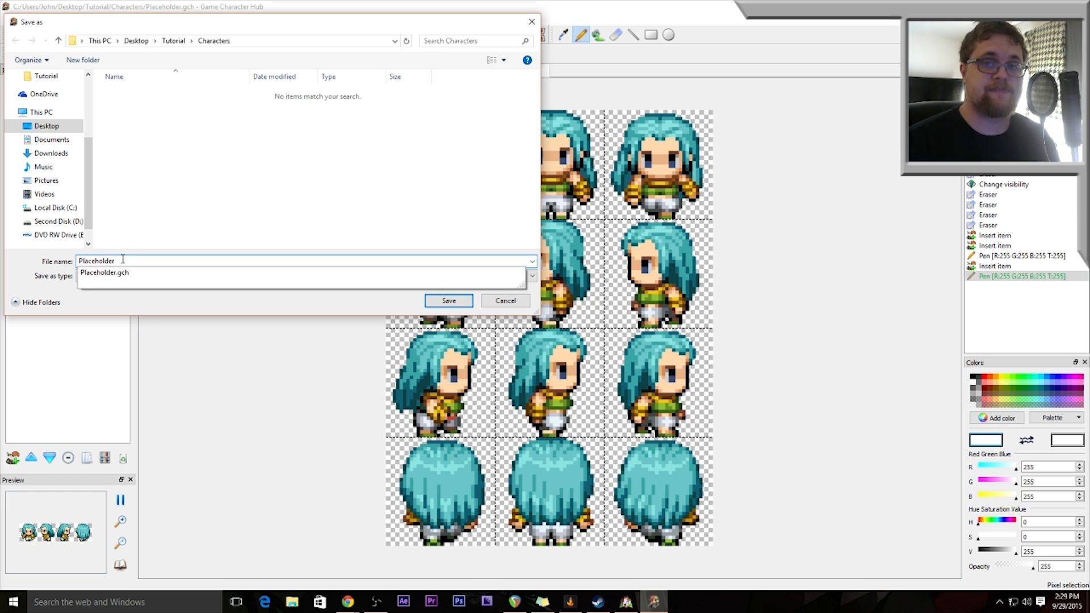
pyautogui.write('r')
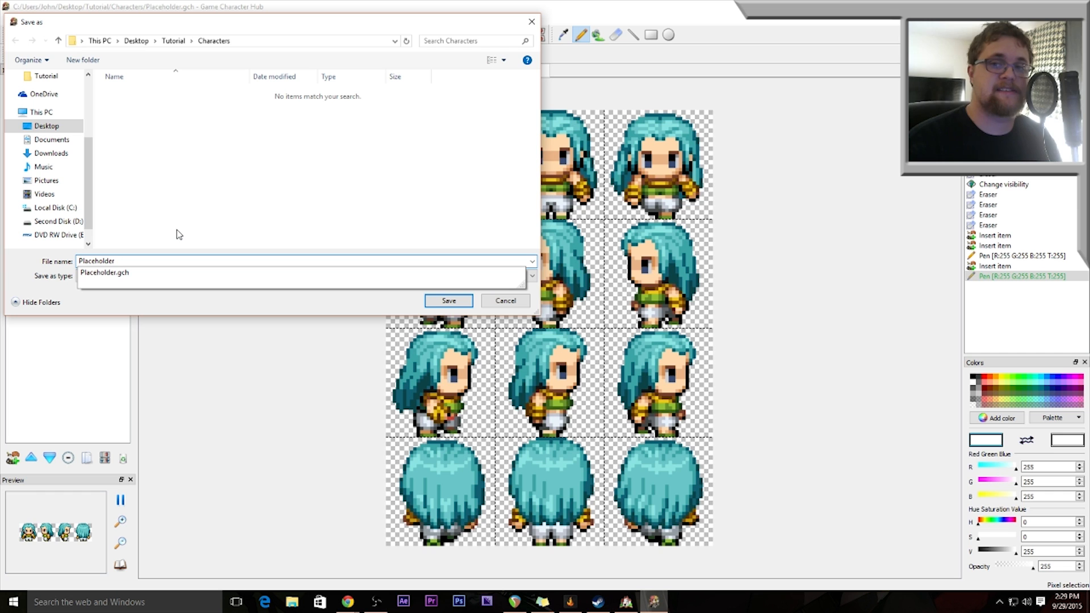
pyautogui.click(305, 236)
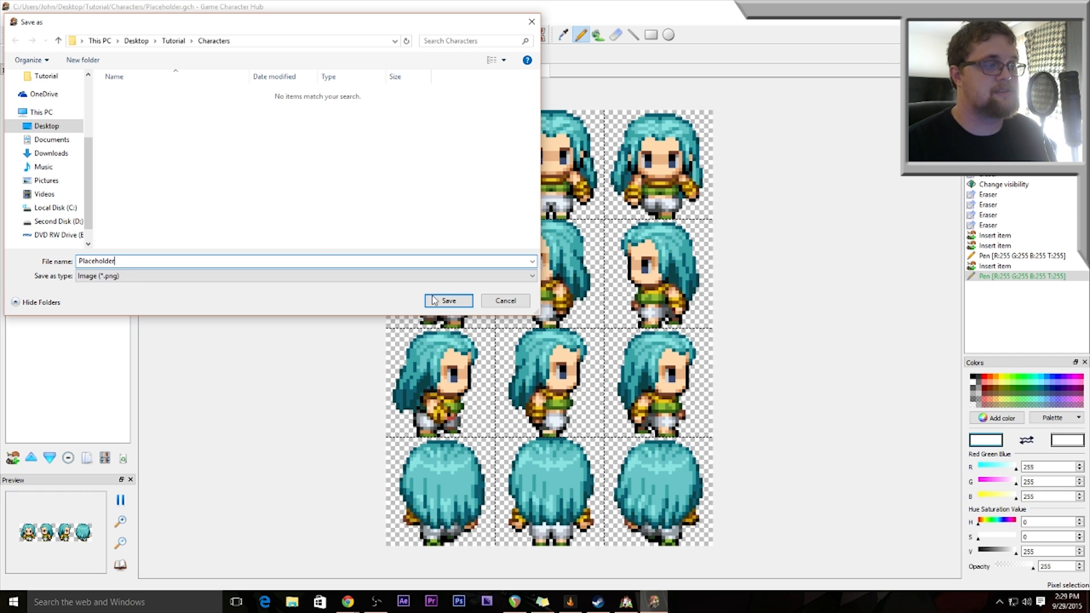
# - Export the PNG with a 32-bit transparency channel and accept appending $ to the file name
pyautogui.click(449, 301)
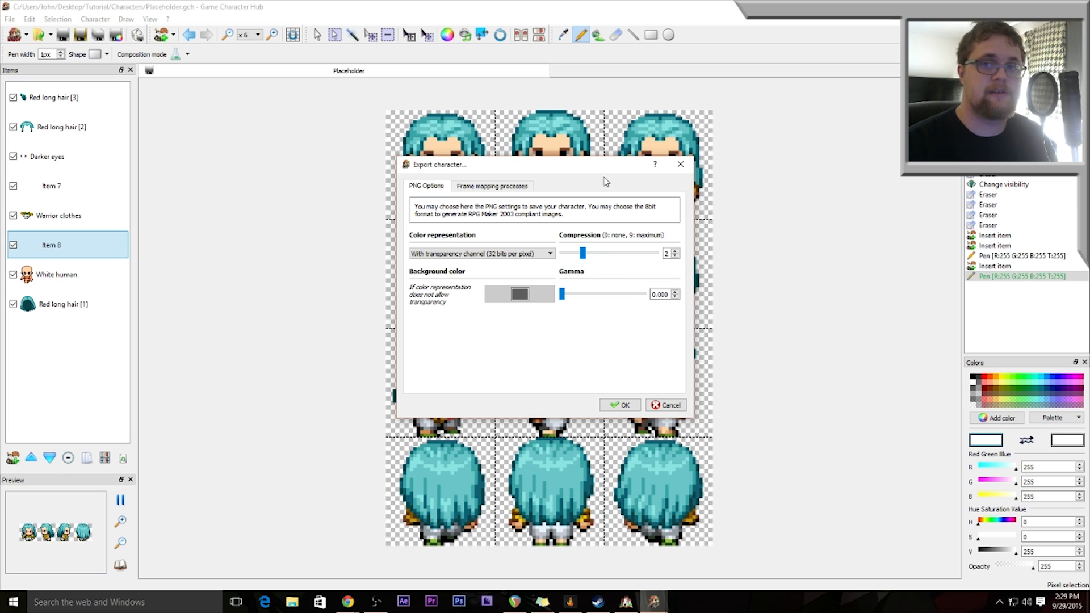
pyautogui.click(623, 406)
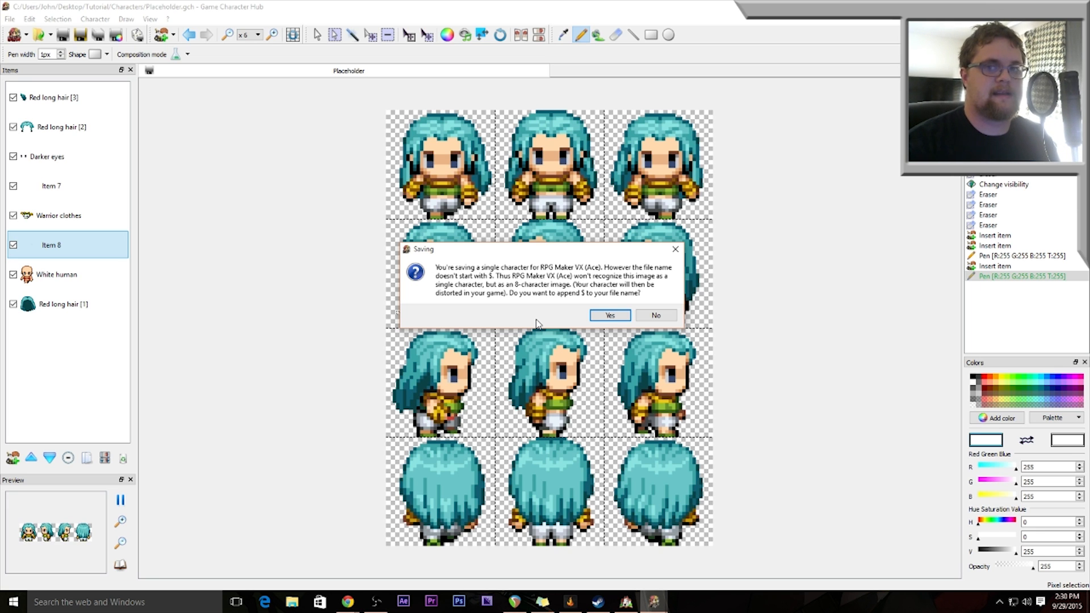
pyautogui.click(606, 316)
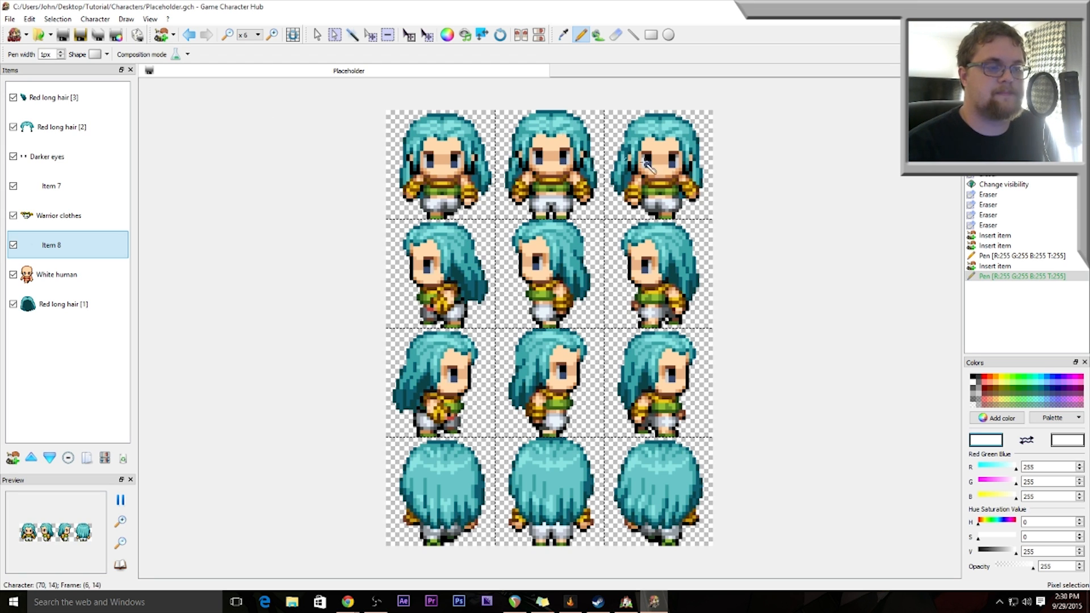
# - Switch to RPG Maker VX Ace, open the Character Generator and set the male character's hair color to red
pyautogui.click(627, 602)
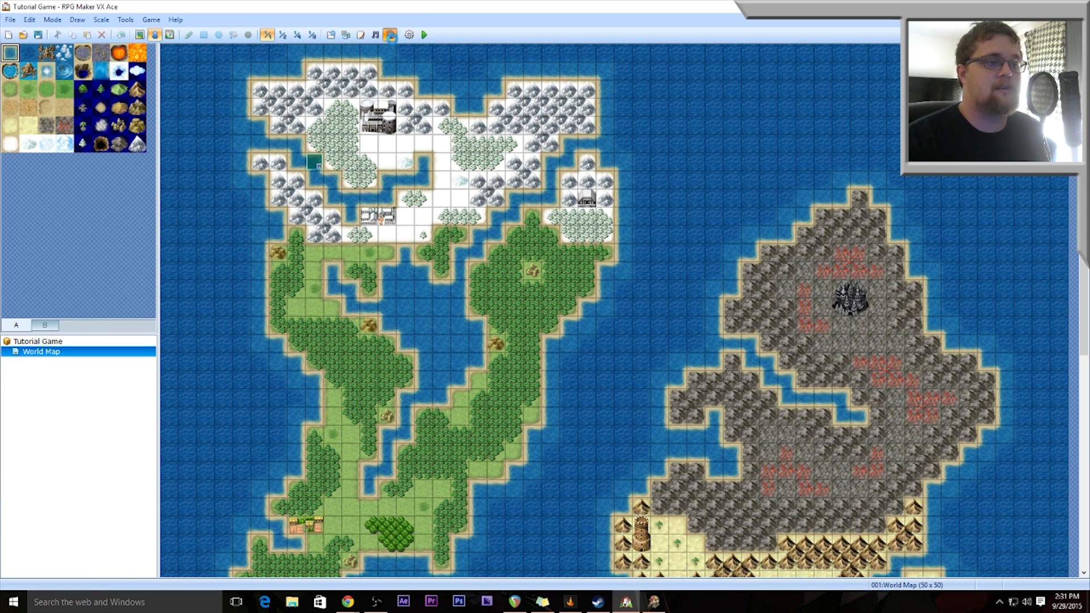
pyautogui.click(391, 35)
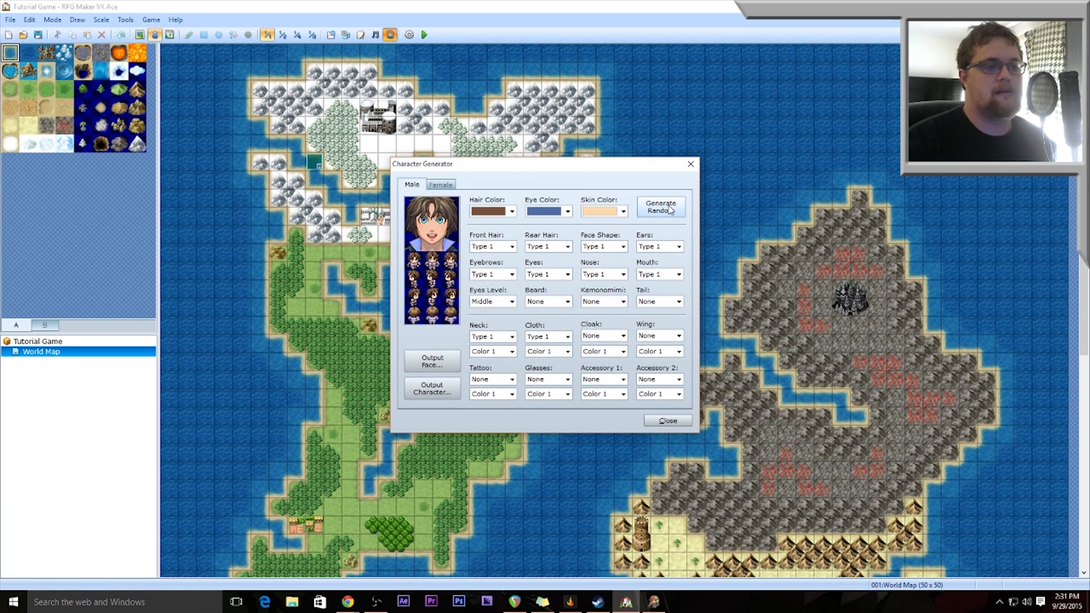
pyautogui.click(513, 211)
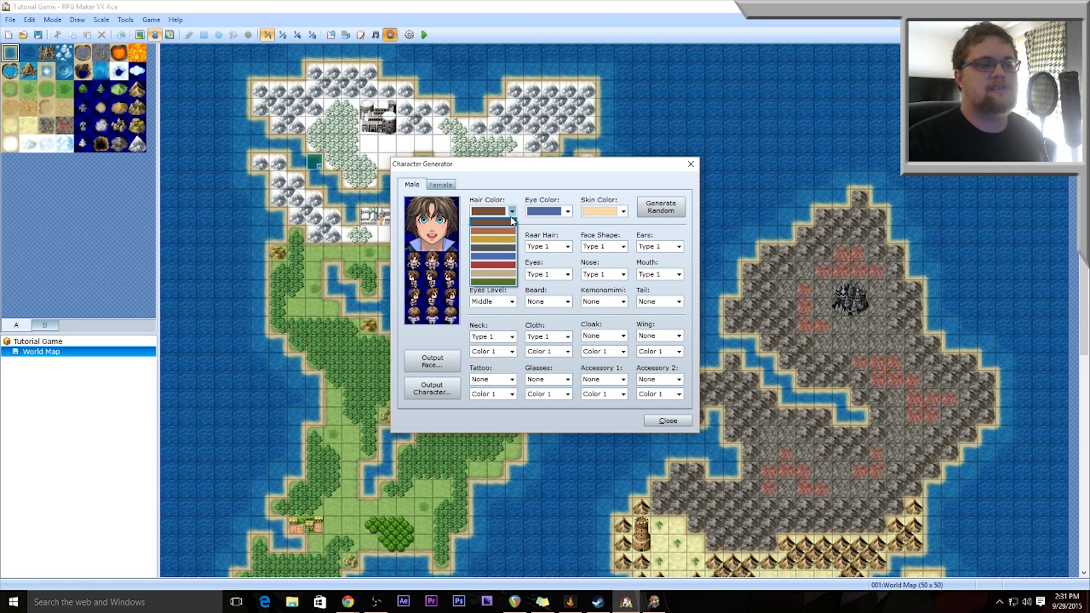
pyautogui.click(490, 264)
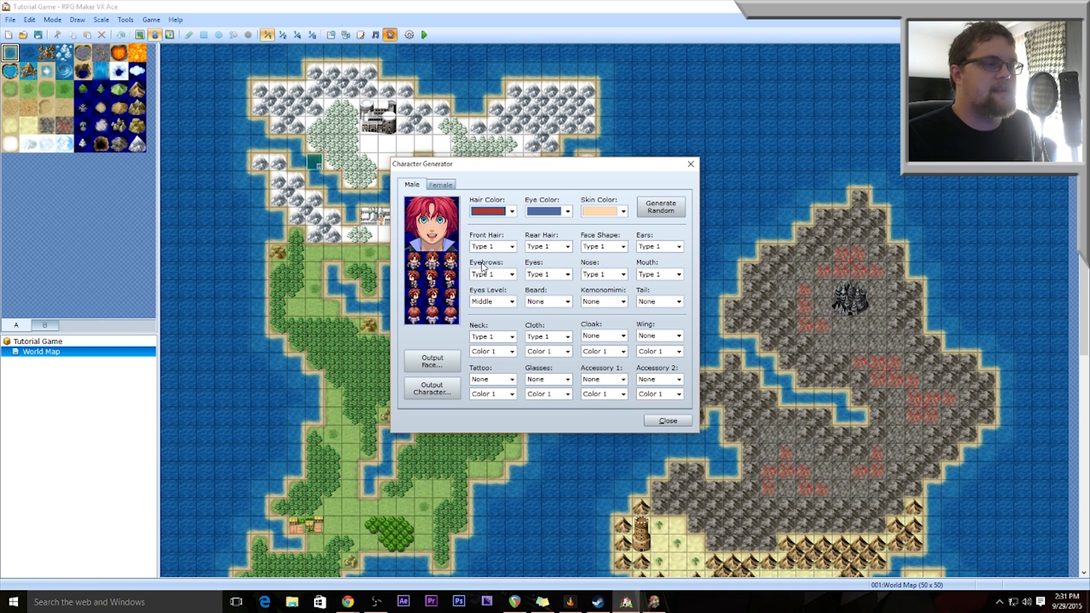
pyautogui.click(512, 212)
pyautogui.click(514, 214)
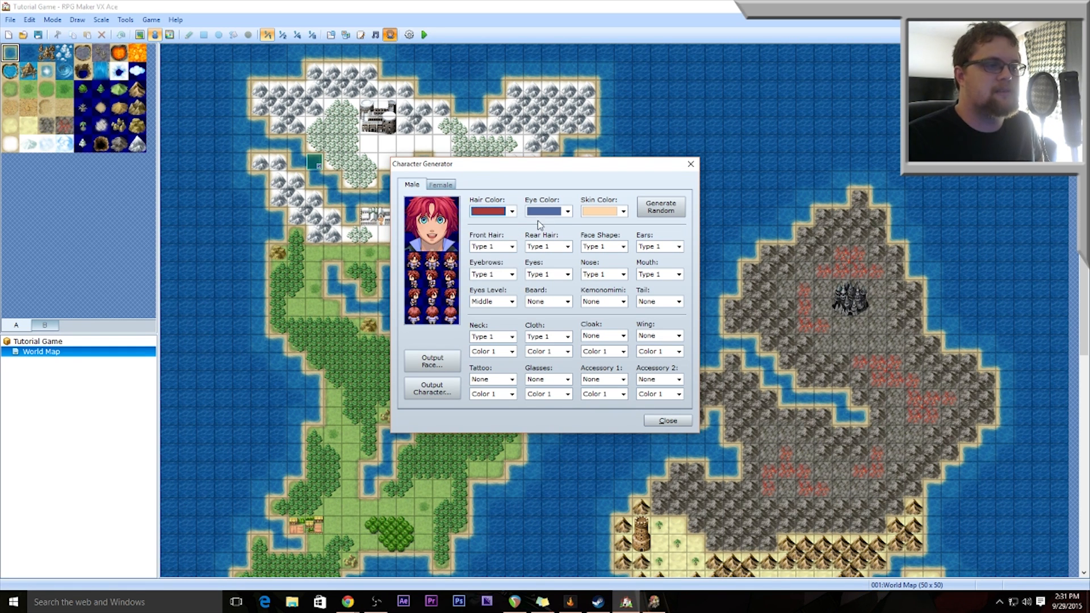
# - Set the male character's eye color to brown and the skin color to the darkest brown
pyautogui.click(568, 216)
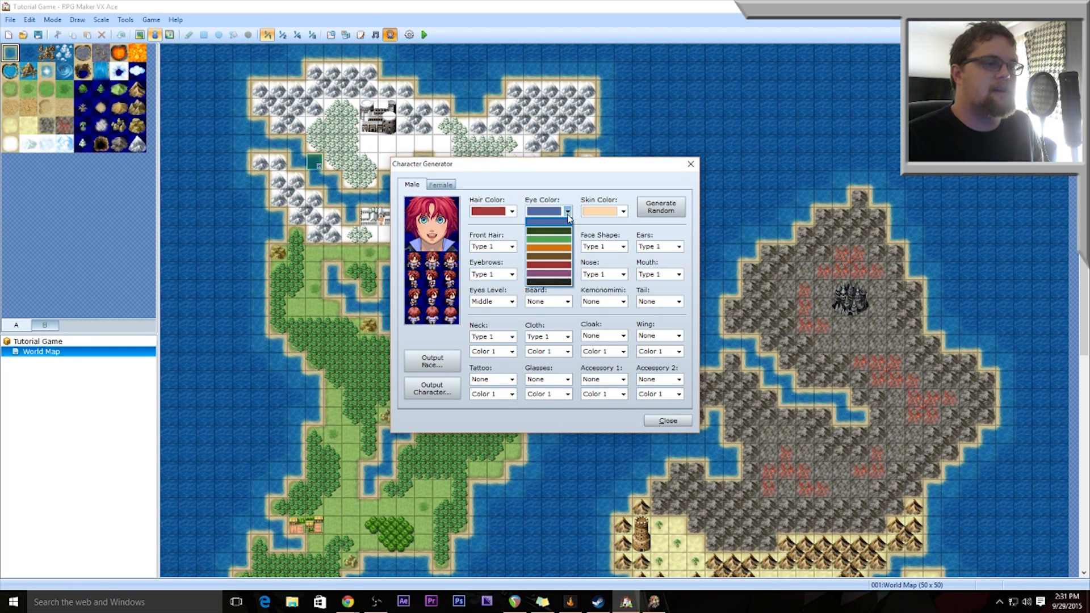
pyautogui.click(556, 260)
pyautogui.click(624, 214)
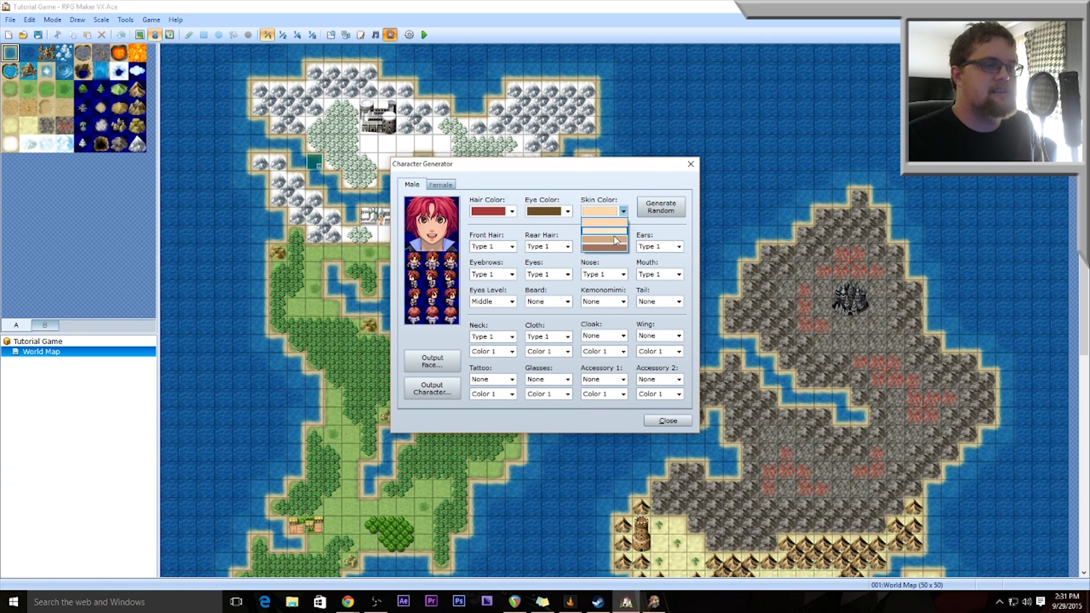
pyautogui.click(612, 248)
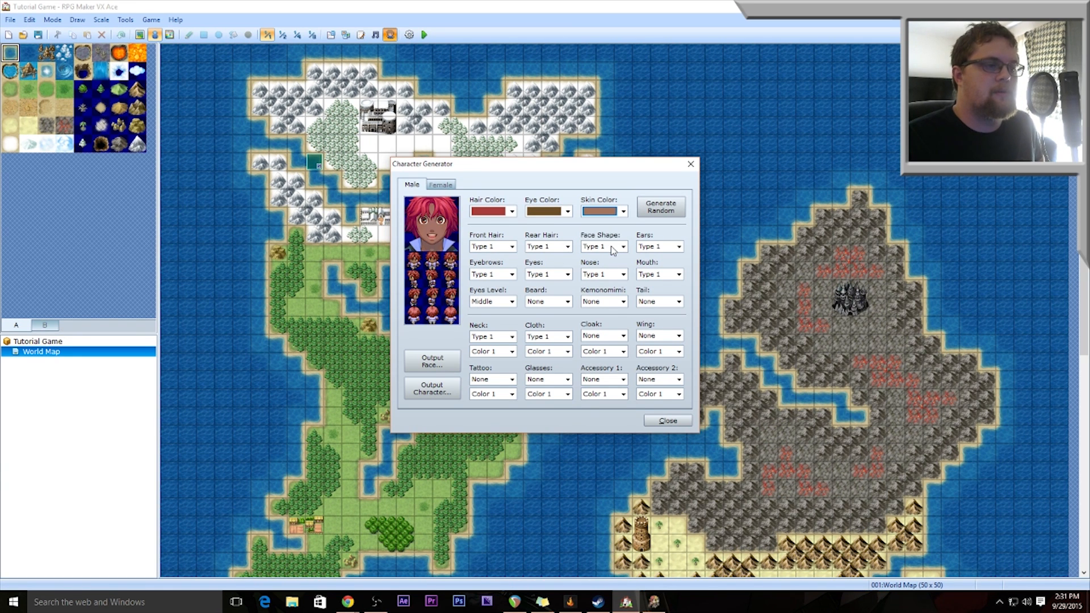
# - Try several front hair styles on the male character, including Type 2, Type 5 and Type 6
pyautogui.click(513, 247)
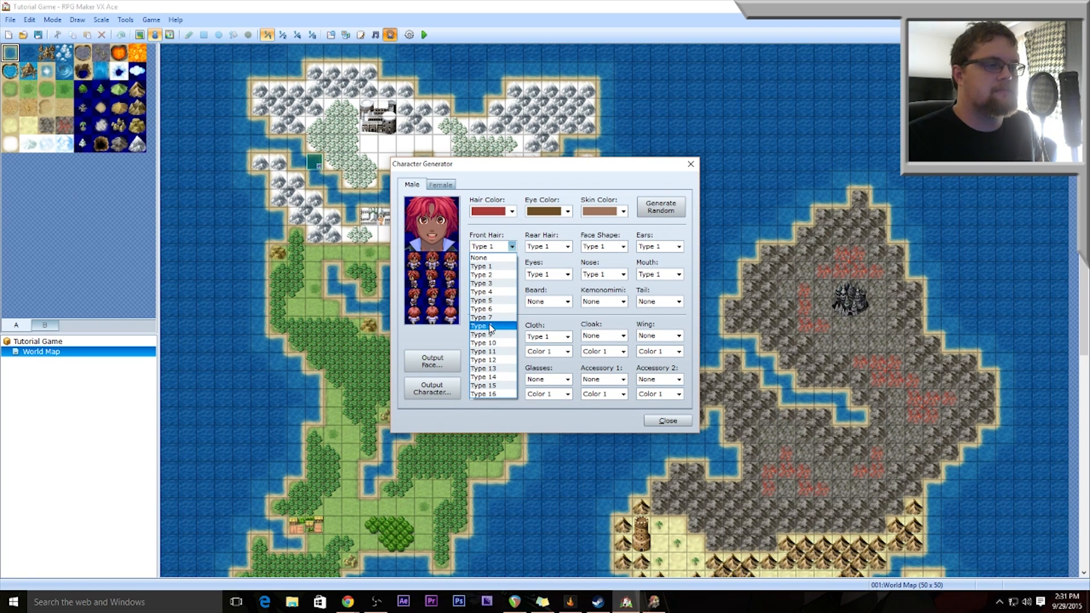
pyautogui.click(488, 309)
pyautogui.click(513, 247)
pyautogui.click(513, 247)
pyautogui.click(513, 247)
pyautogui.click(506, 292)
pyautogui.click(513, 247)
pyautogui.click(511, 274)
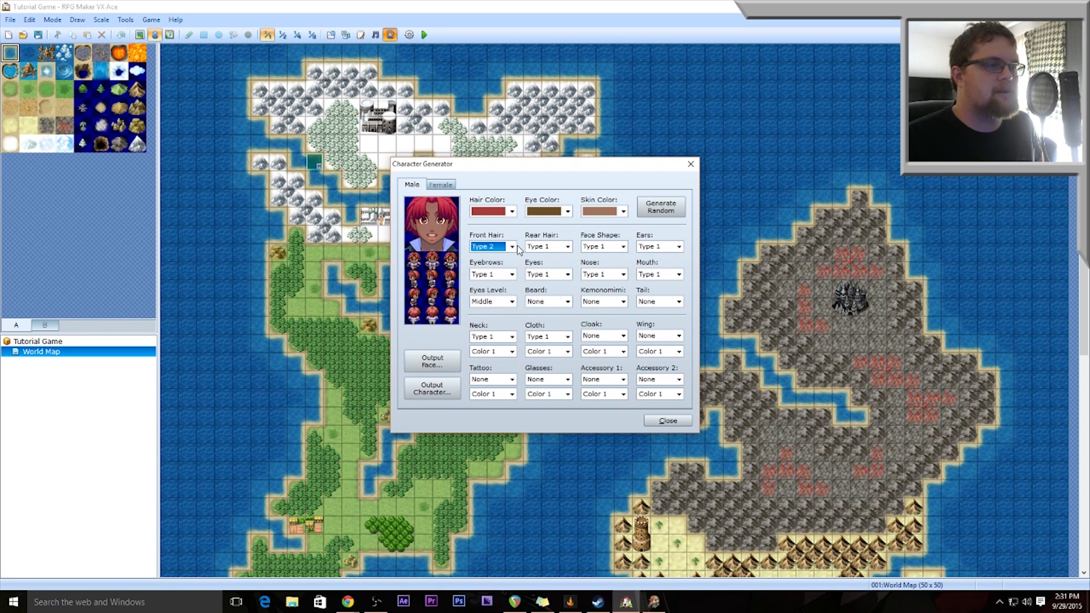
pyautogui.click(513, 247)
pyautogui.click(493, 301)
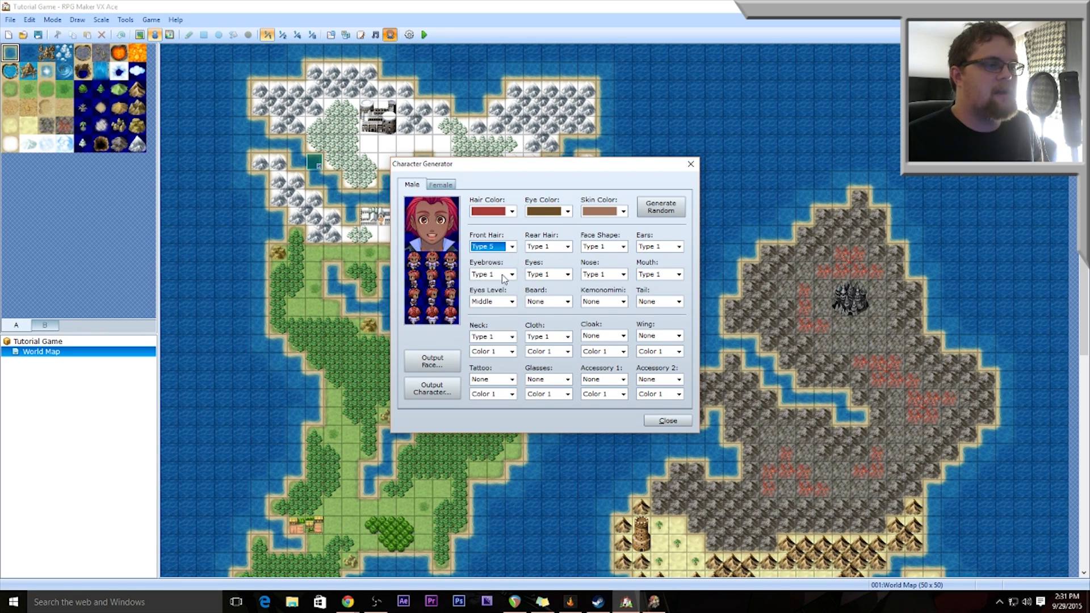
pyautogui.click(513, 247)
pyautogui.click(501, 309)
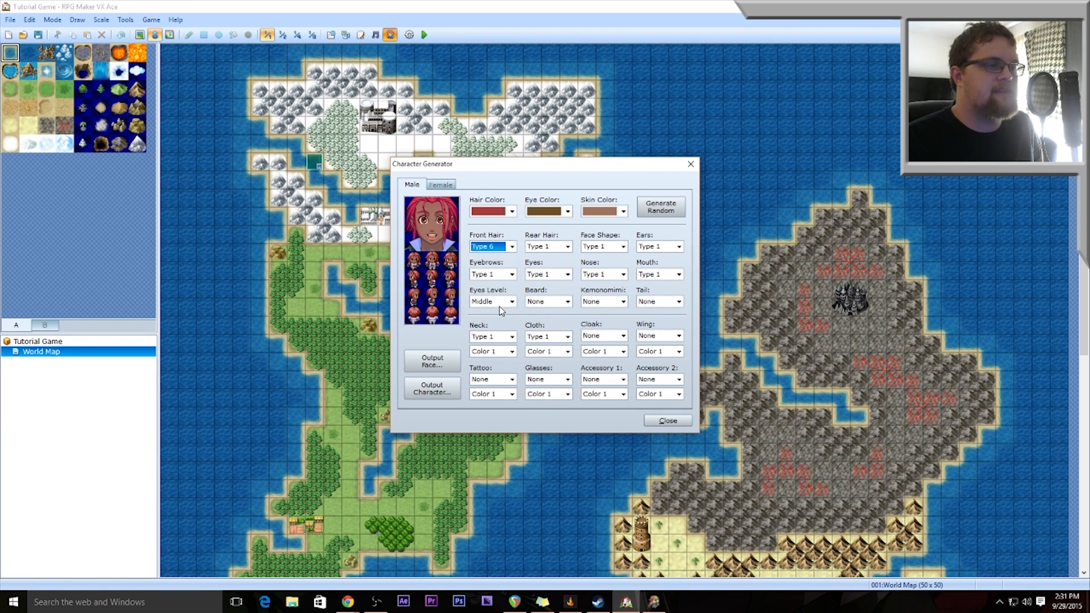
# - Set both the front hair and the rear hair to Type 7
pyautogui.click(513, 247)
pyautogui.click(502, 319)
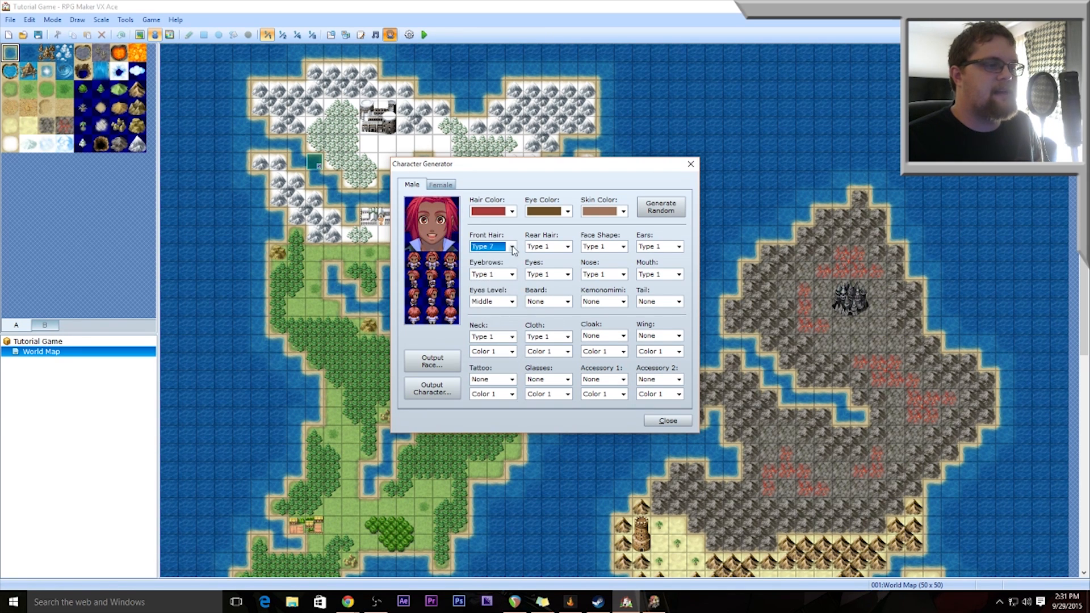
pyautogui.click(568, 247)
pyautogui.click(553, 319)
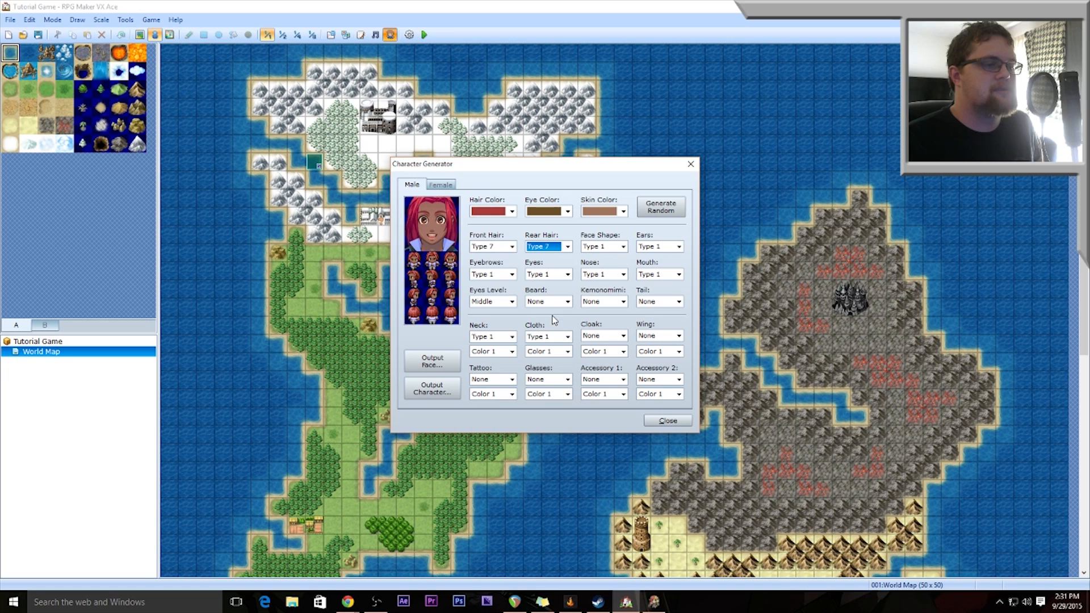
# - Set the face shape to Type 5 and the ears to Type 2
pyautogui.click(623, 247)
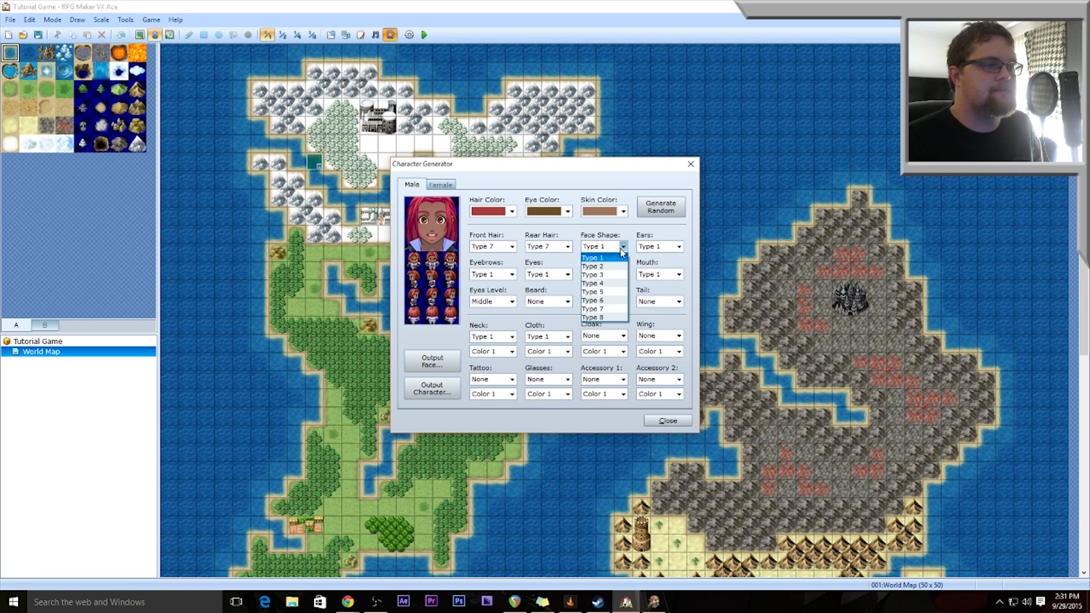
pyautogui.click(616, 292)
pyautogui.click(681, 247)
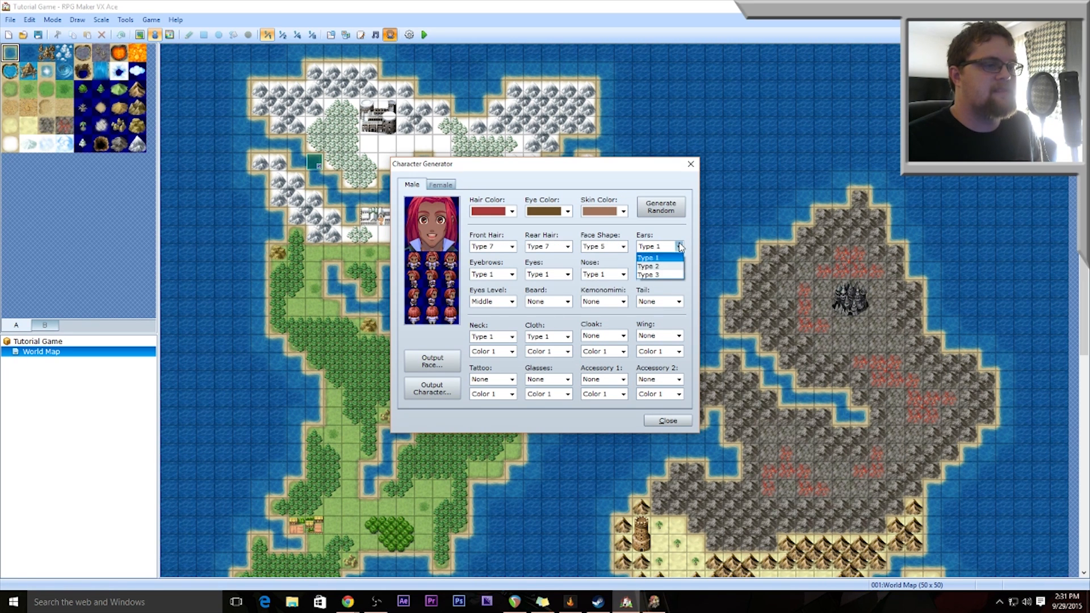
pyautogui.click(666, 271)
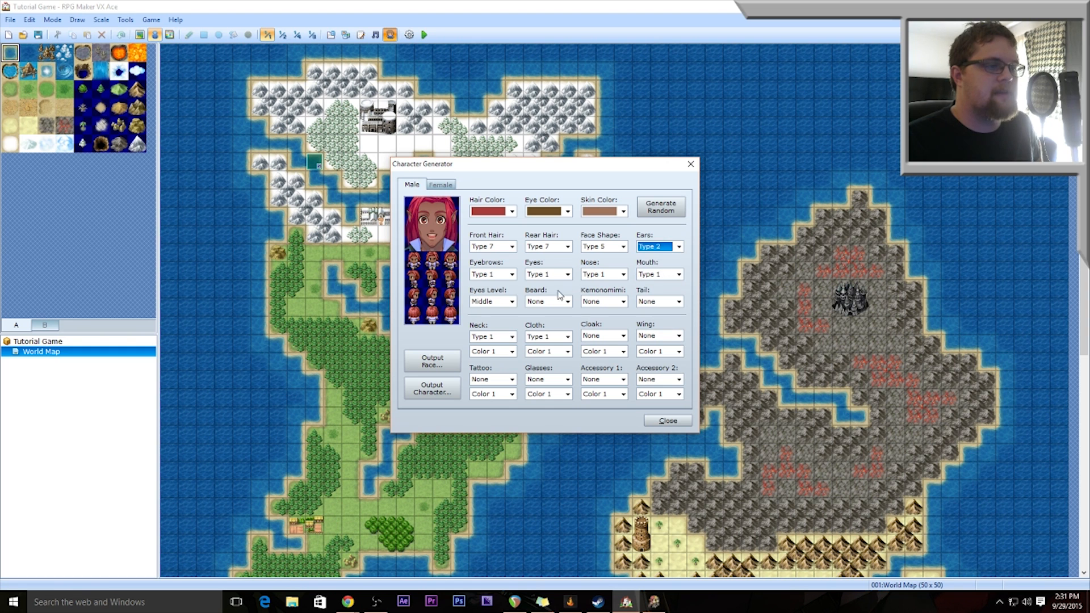
# - Set the eyebrows to Type 9 and the eyes to Type 3
pyautogui.click(513, 275)
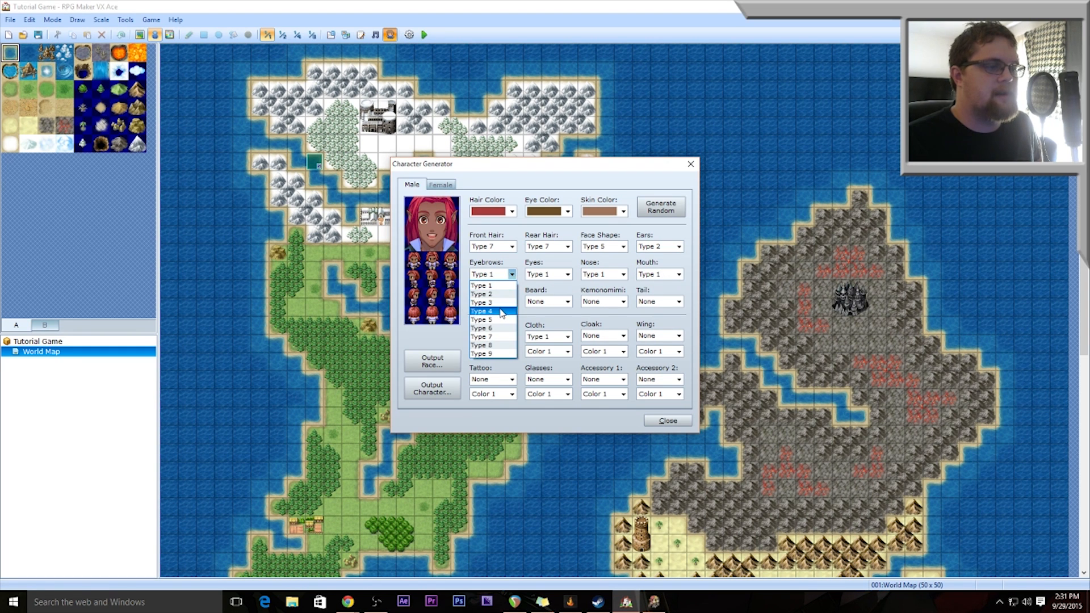
pyautogui.click(502, 311)
pyautogui.click(513, 275)
pyautogui.click(491, 353)
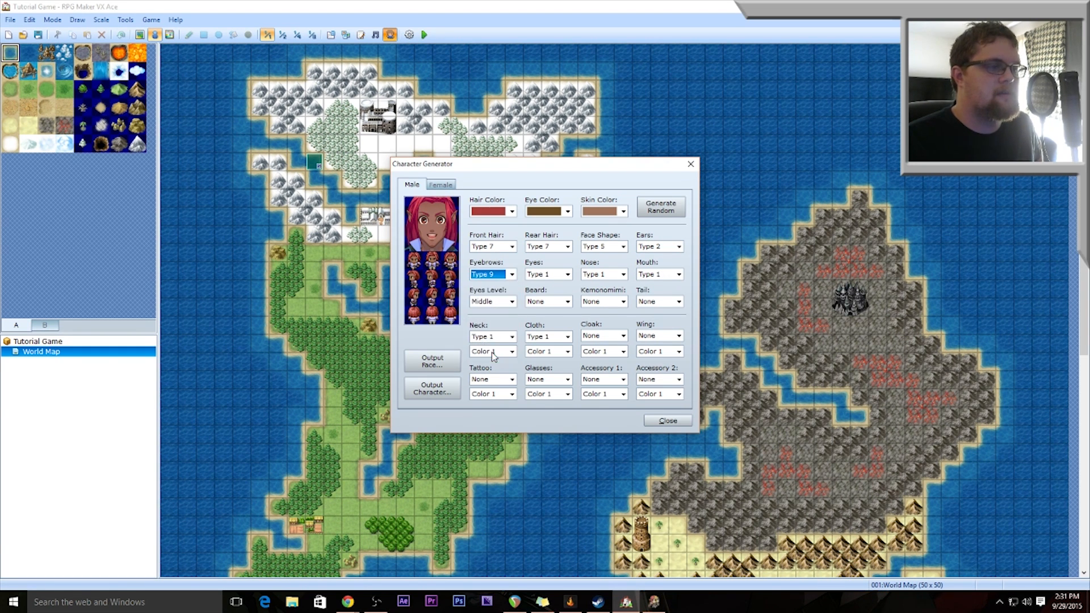
pyautogui.click(568, 274)
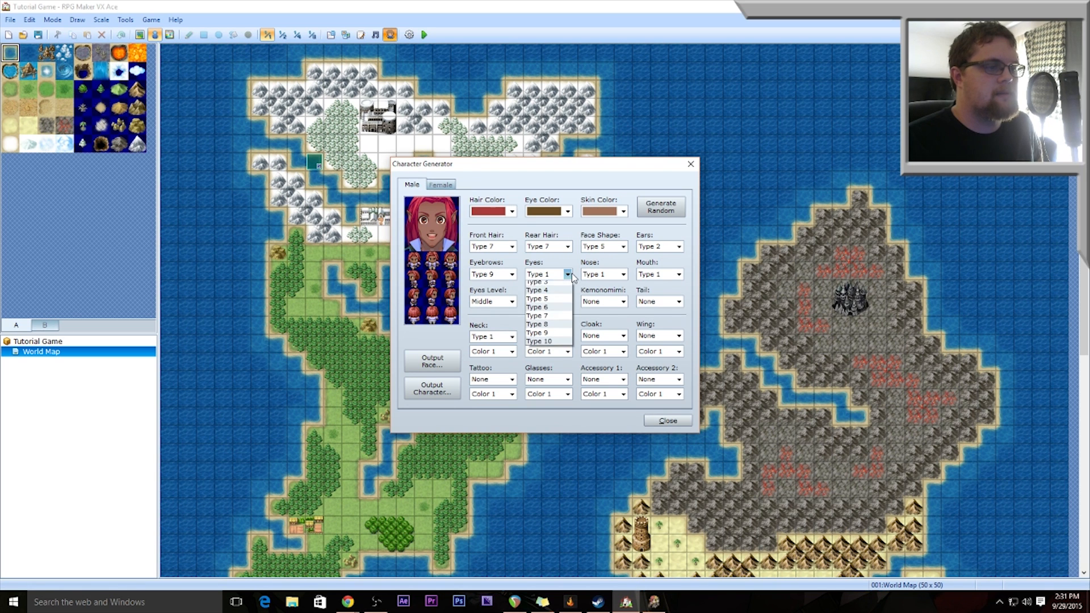
pyautogui.click(551, 303)
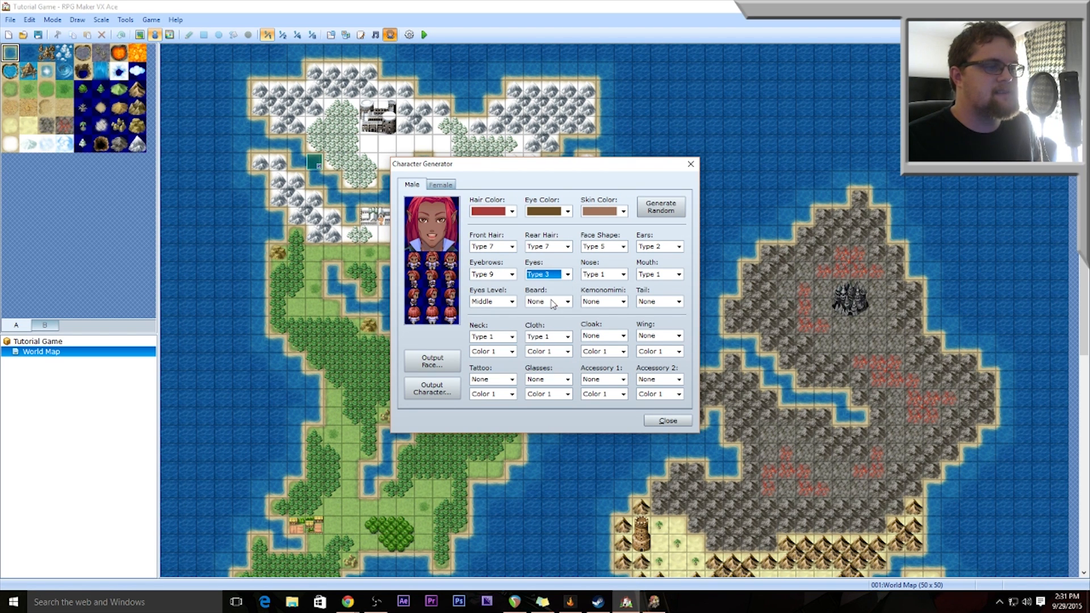
# - Set the male character's nose to Type 3 and the mouth to Type 2
pyautogui.click(623, 275)
pyautogui.click(594, 337)
pyautogui.click(623, 274)
pyautogui.click(596, 320)
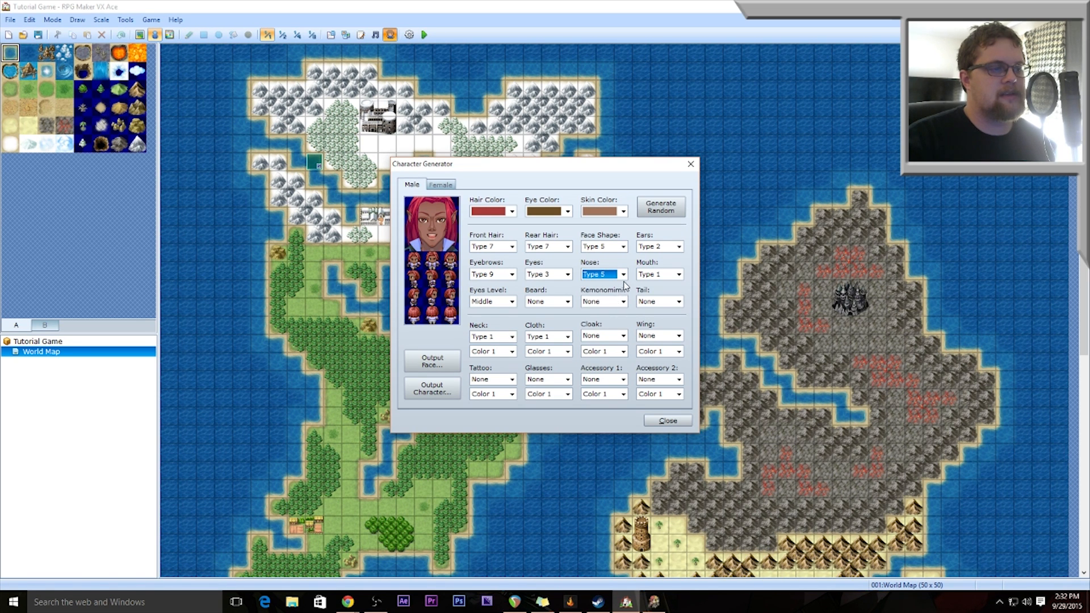
pyautogui.click(623, 275)
pyautogui.click(614, 312)
pyautogui.click(623, 274)
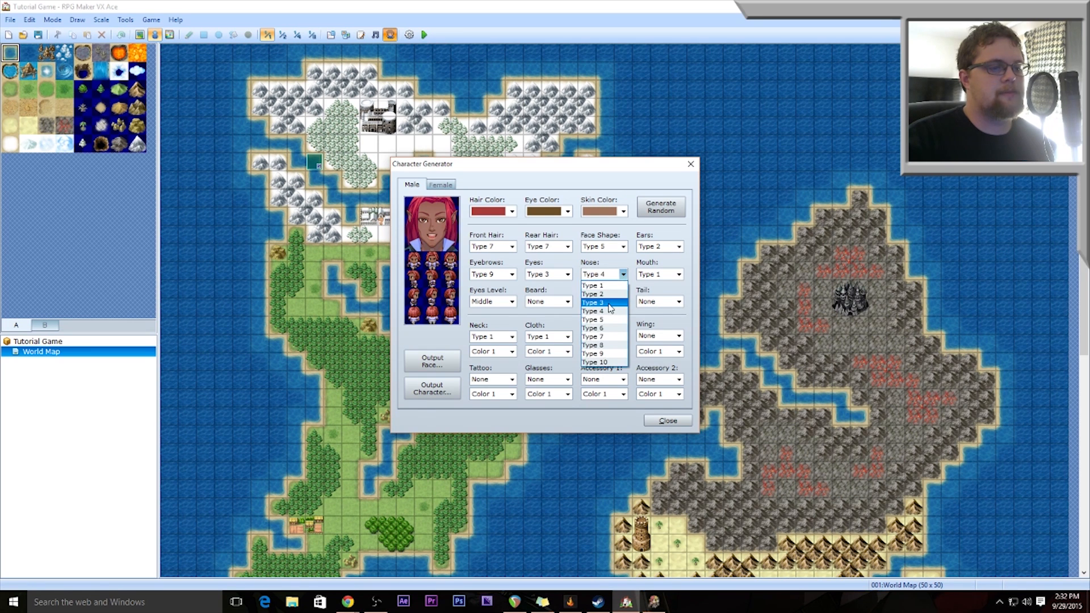
pyautogui.click(608, 302)
pyautogui.click(662, 275)
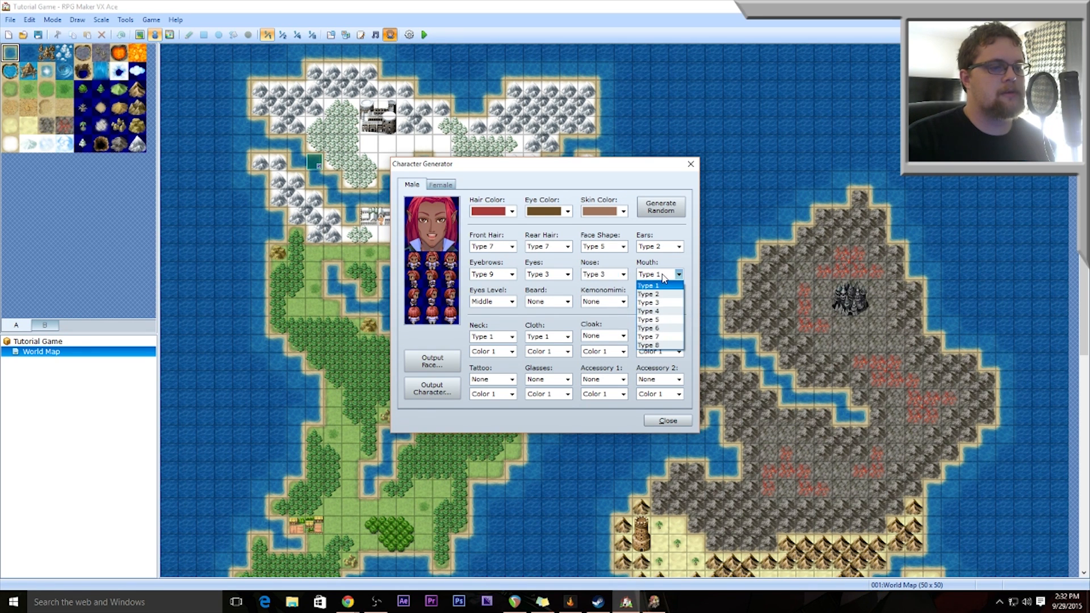
pyautogui.click(656, 291)
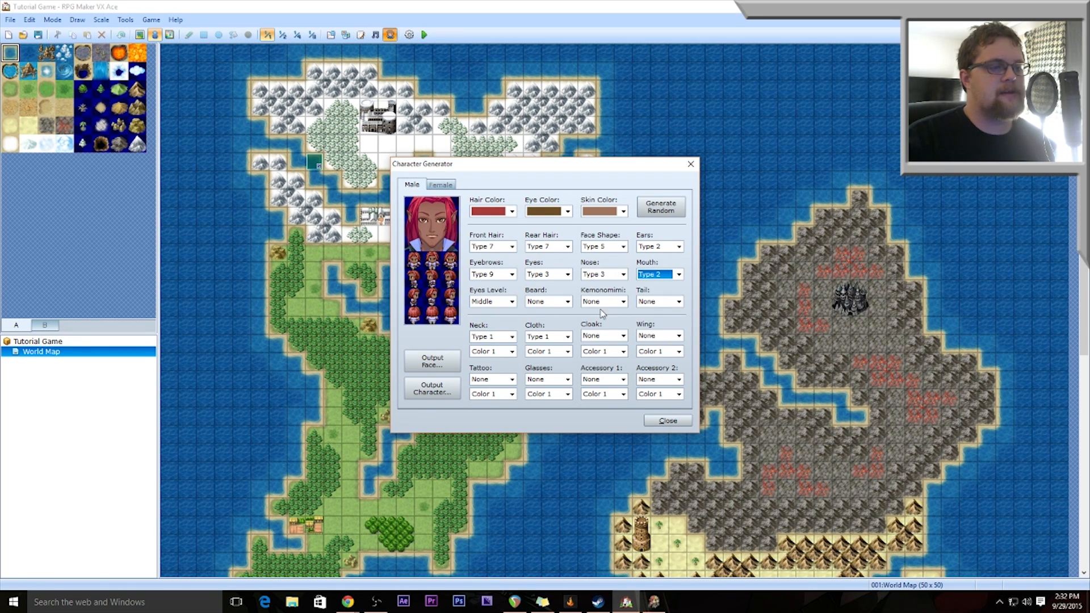
pyautogui.click(513, 304)
pyautogui.click(512, 303)
pyautogui.click(513, 303)
pyautogui.click(512, 304)
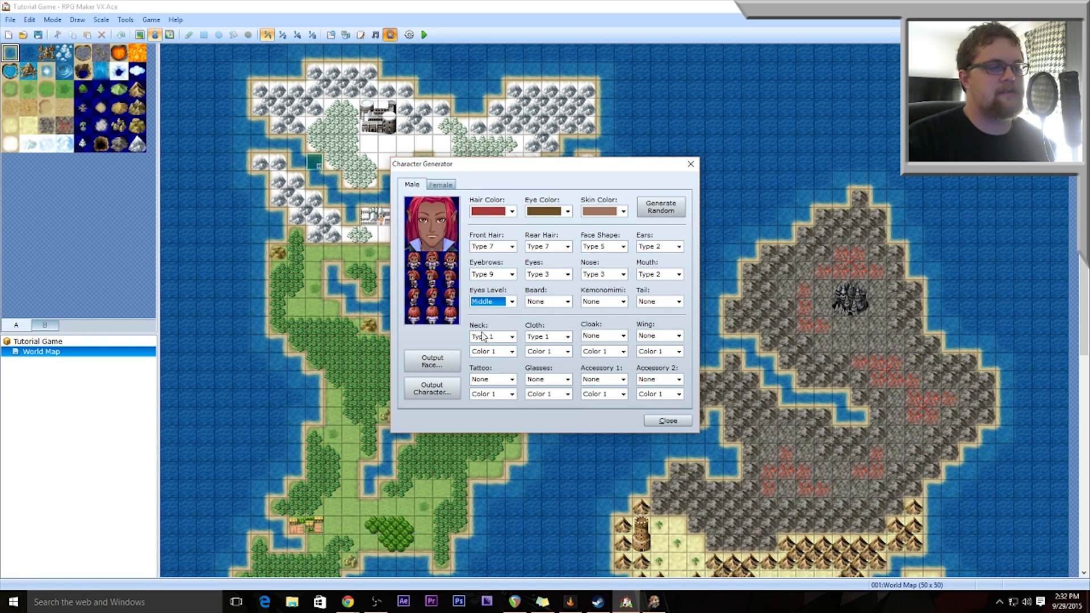
# - Try neck Type 3 and other neck pieces on the male character, and settle on None
pyautogui.click(513, 337)
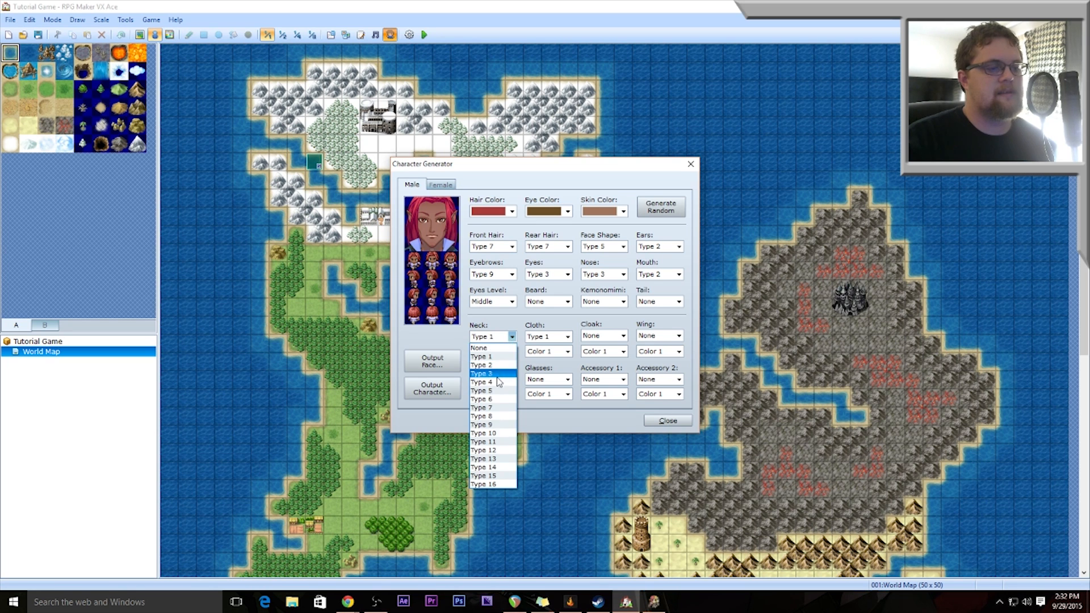
pyautogui.click(500, 373)
pyautogui.click(512, 338)
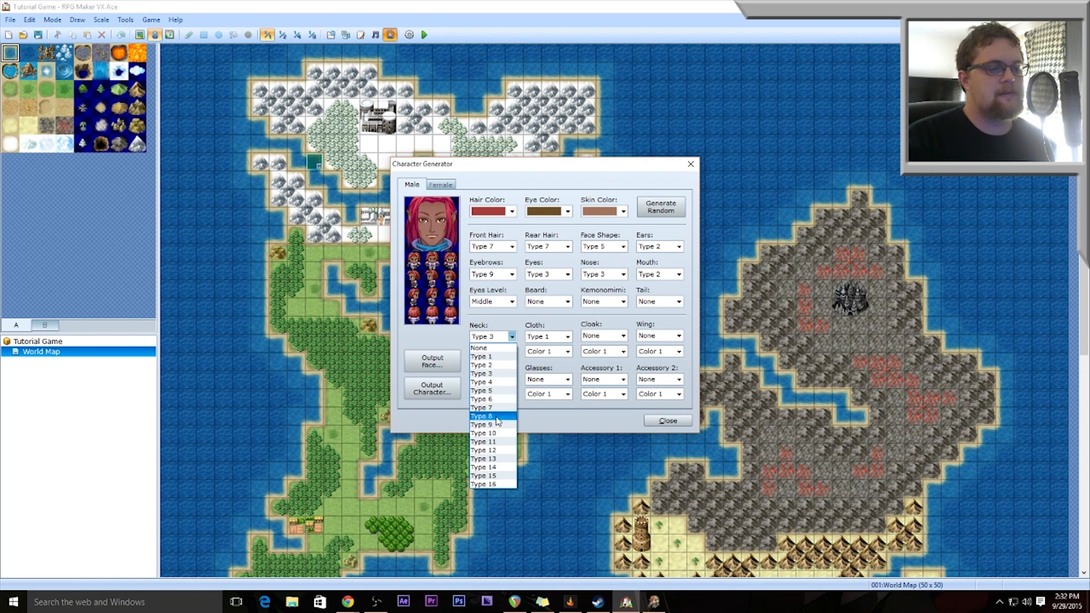
pyautogui.click(496, 420)
pyautogui.click(495, 349)
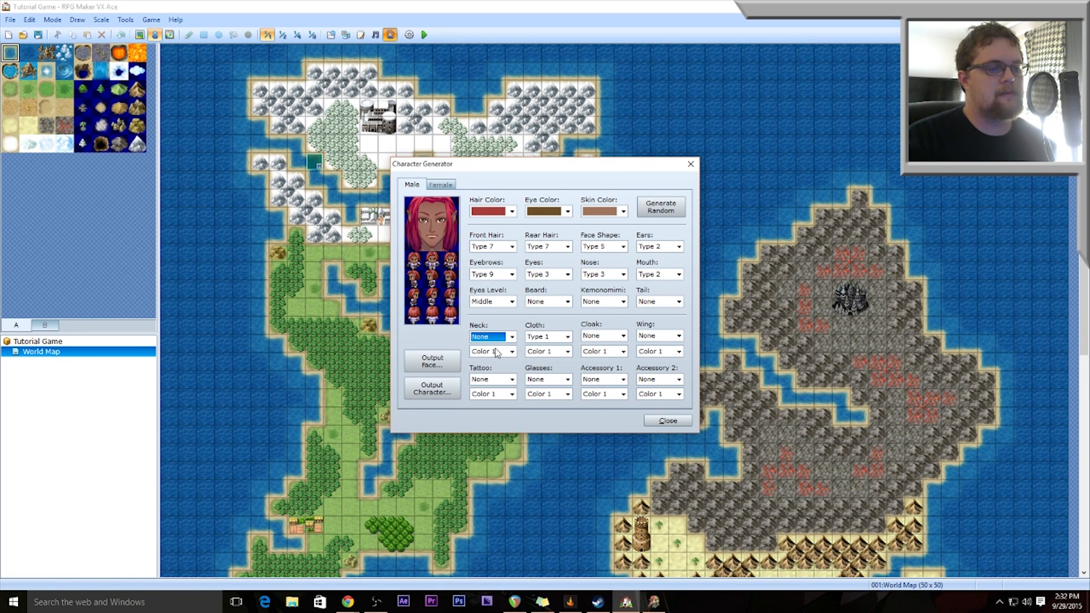
# - Compare several clothing styles, including Type 5, Type 7 and Type 9, and set the cloth to Type 10
pyautogui.click(567, 338)
pyautogui.click(555, 391)
pyautogui.click(567, 338)
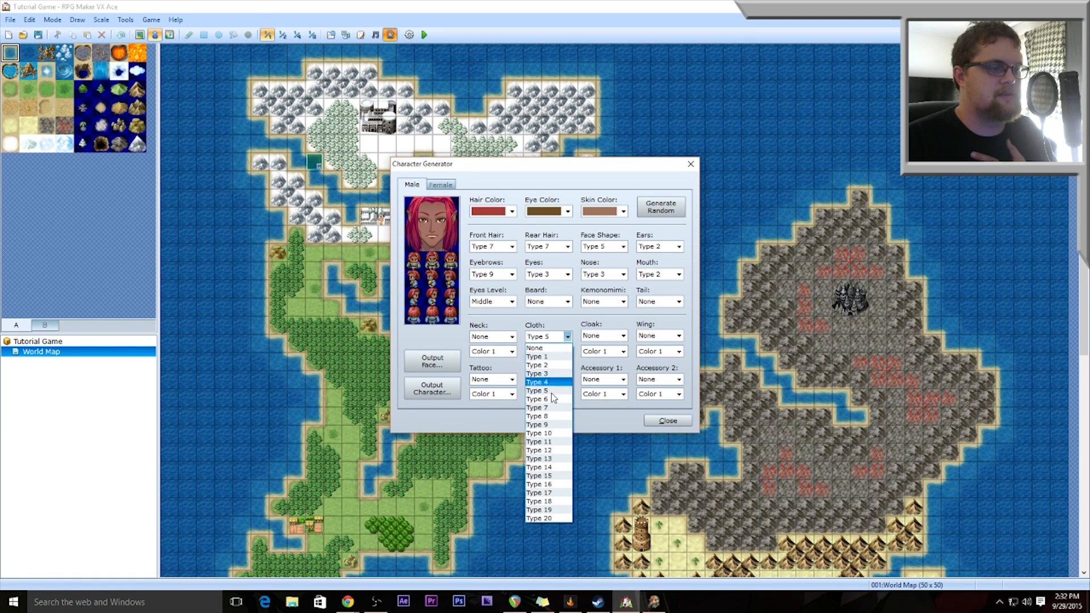
pyautogui.click(553, 408)
pyautogui.click(567, 337)
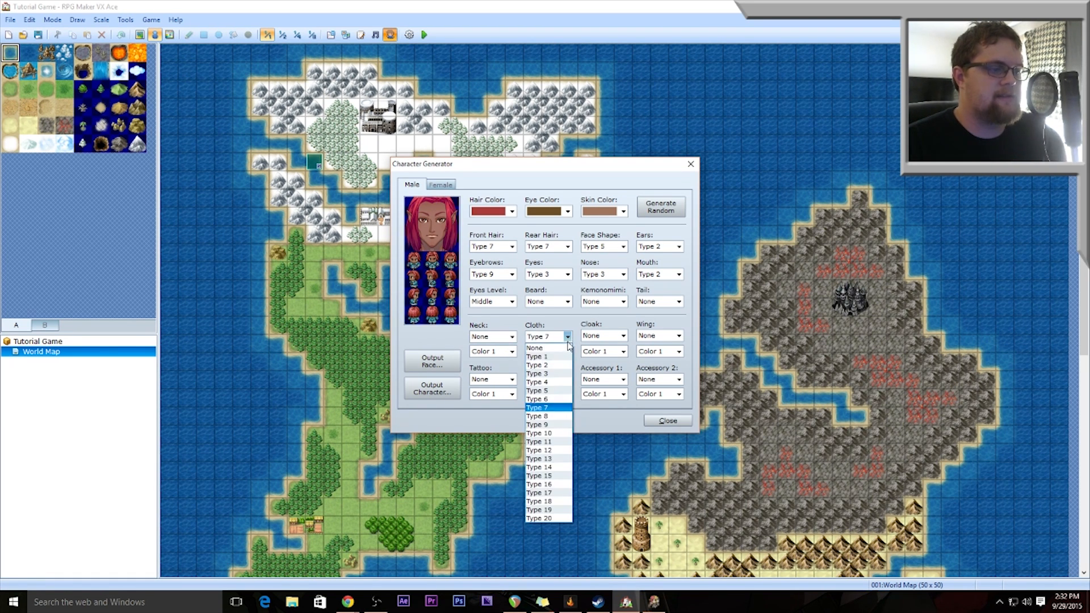
pyautogui.click(558, 425)
pyautogui.click(567, 338)
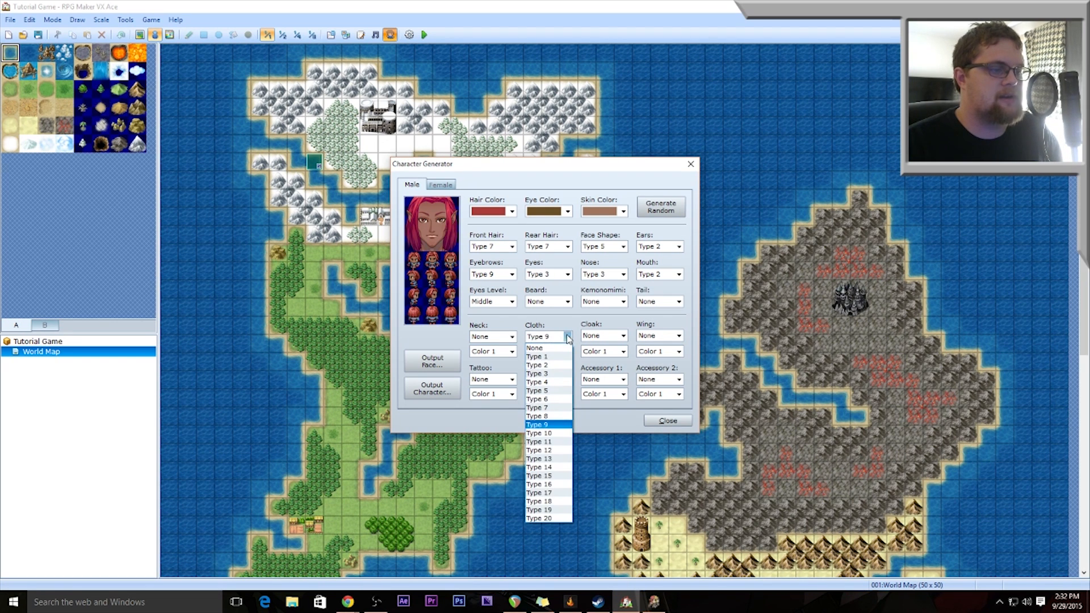
pyautogui.click(557, 433)
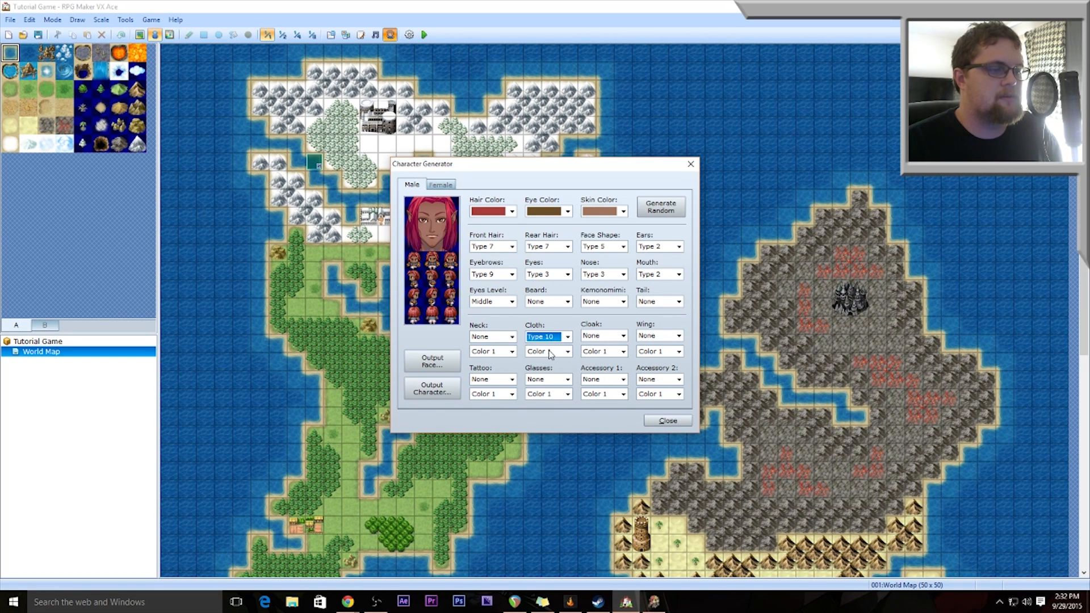
# - Try Color 7 for the clothing and settle on Color 5
pyautogui.click(549, 352)
pyautogui.click(549, 420)
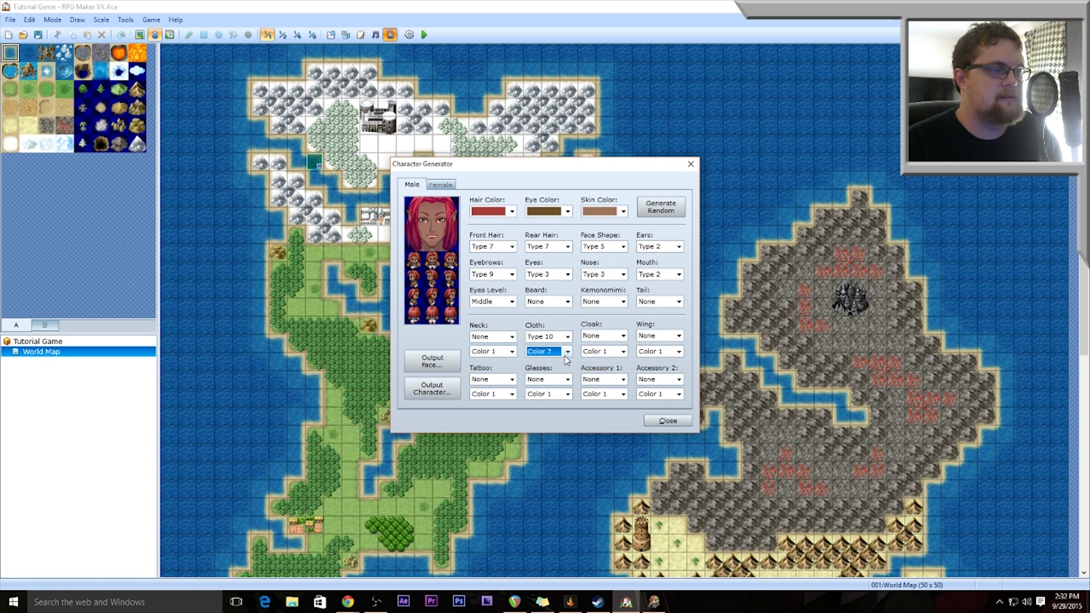
pyautogui.click(566, 352)
pyautogui.click(554, 399)
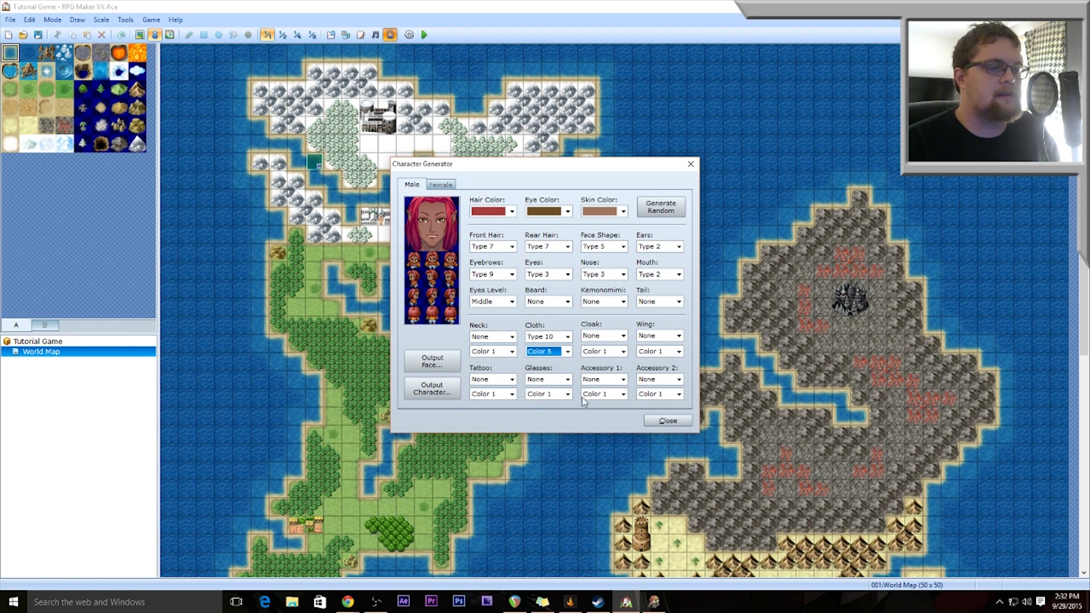
# - Try several tattoos on the character's face, including Type 3 and Type 4, and set the tattoo back to None
pyautogui.click(511, 379)
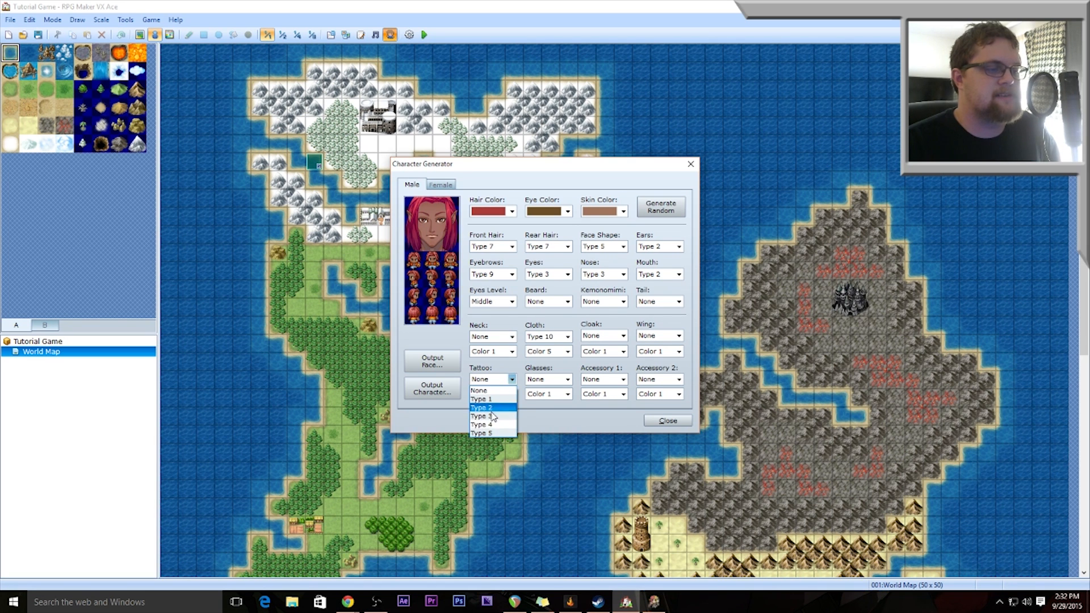
pyautogui.click(499, 408)
pyautogui.click(512, 379)
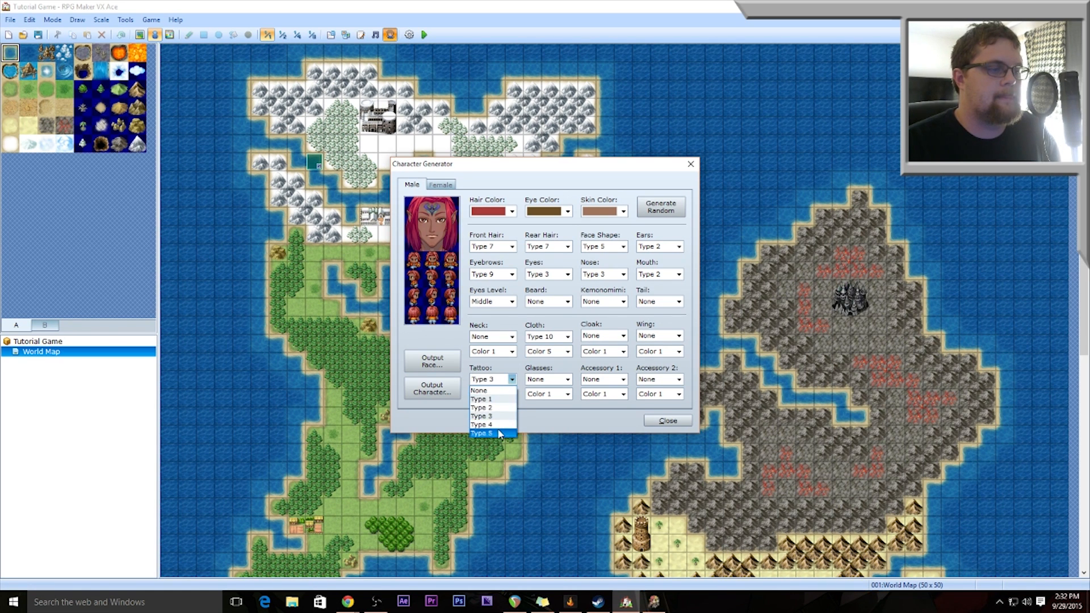
pyautogui.click(504, 423)
pyautogui.click(512, 379)
pyautogui.click(494, 416)
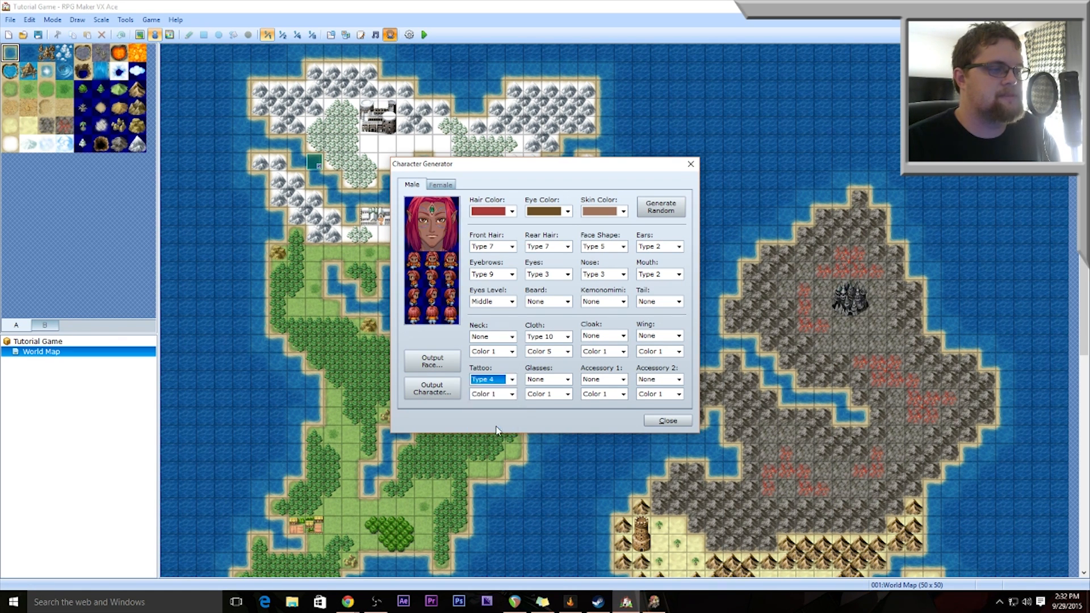
pyautogui.click(513, 380)
pyautogui.click(511, 386)
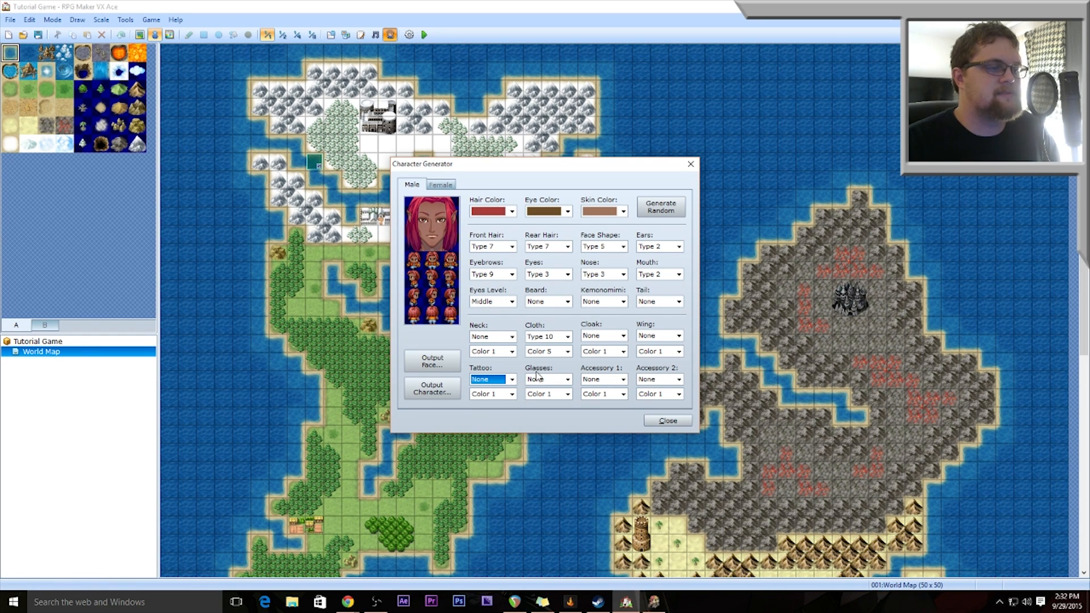
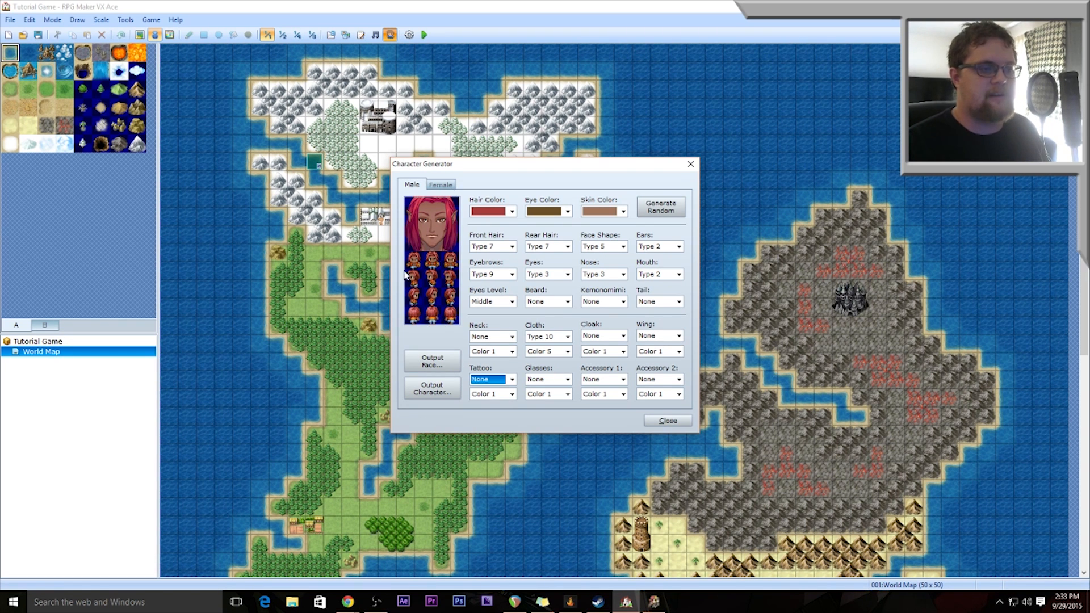
# - Export the face graphic as SimonFace into the Characters folder inside the desktop's Tutorial folder
pyautogui.click(432, 362)
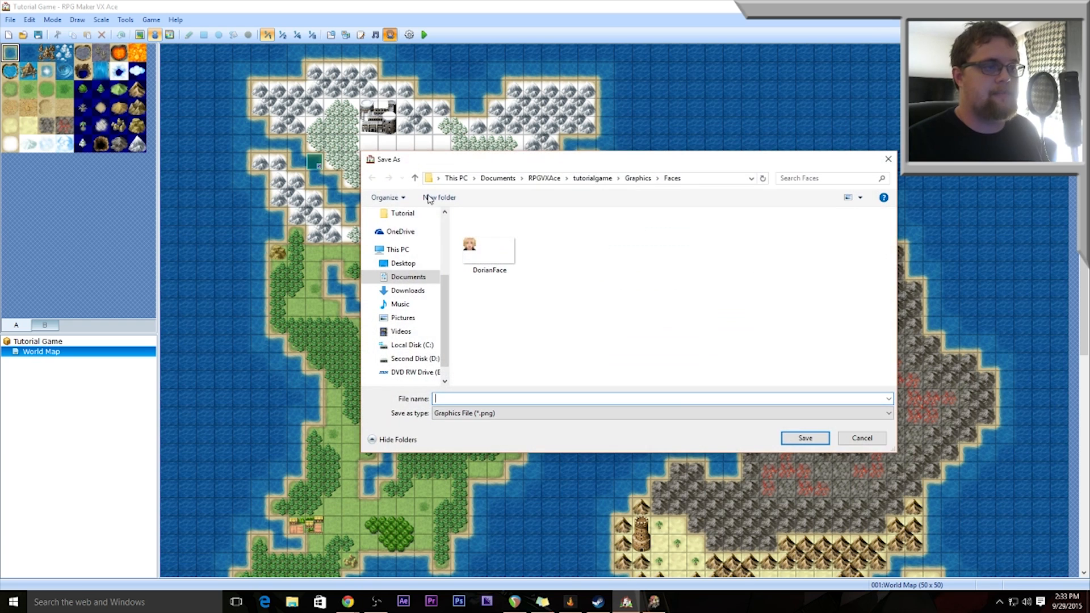
pyautogui.click(403, 213)
pyautogui.click(491, 231)
pyautogui.doubleClick(490, 231)
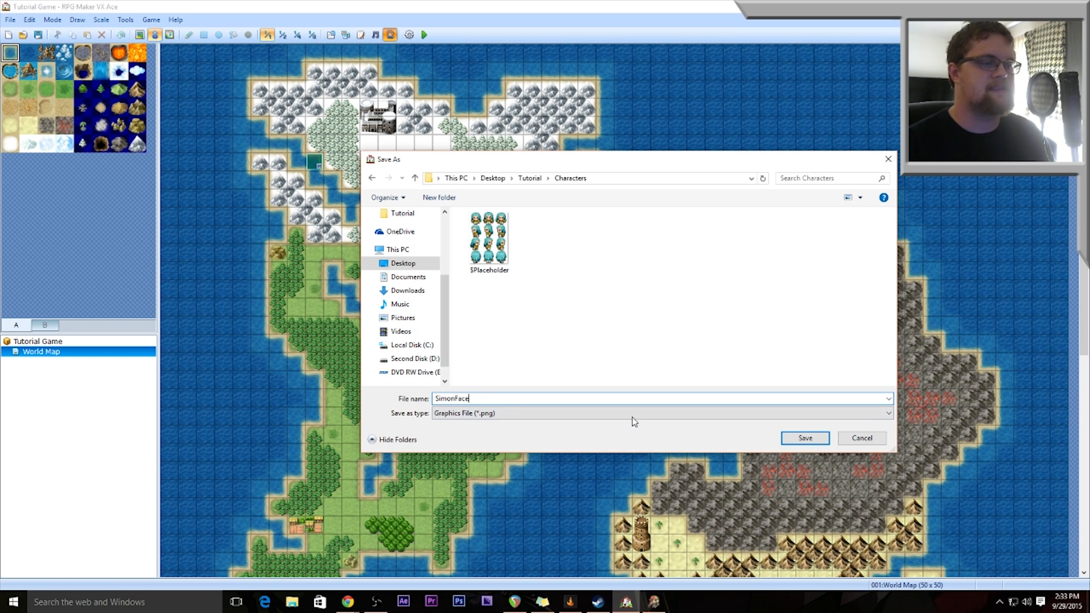
pyautogui.click(806, 437)
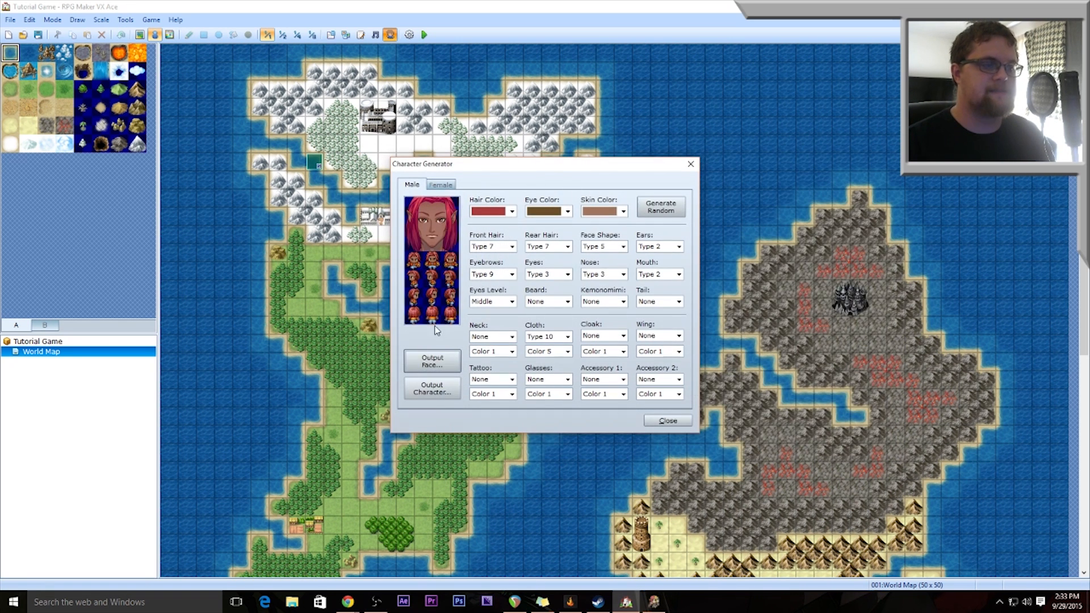
# - Export the character sprite as Simon into the desktop's Tutorial > Characters folder and close the Character Generator
pyautogui.click(432, 392)
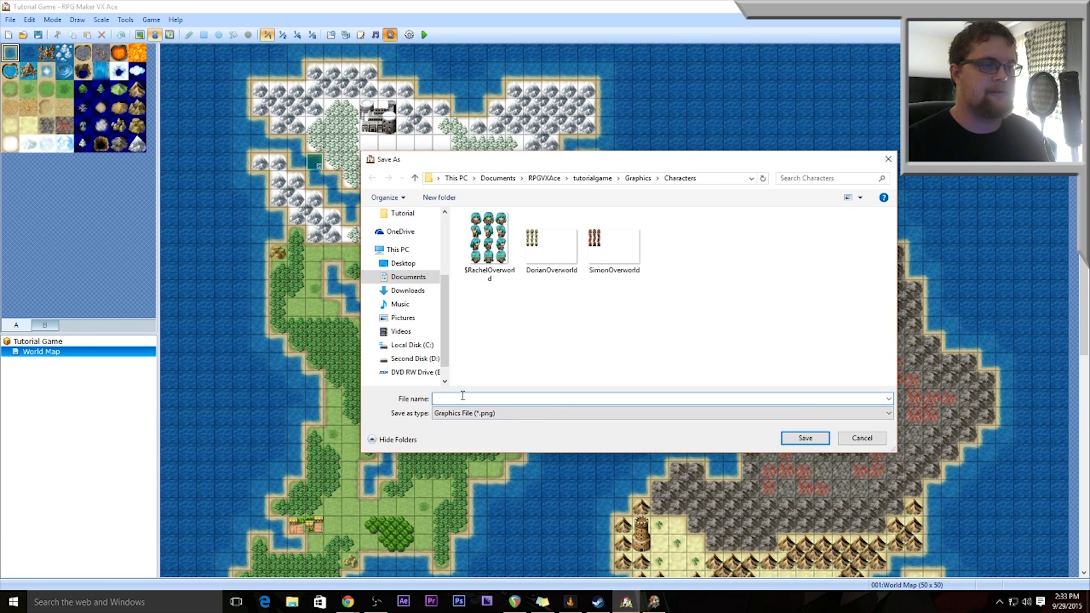
pyautogui.click(404, 214)
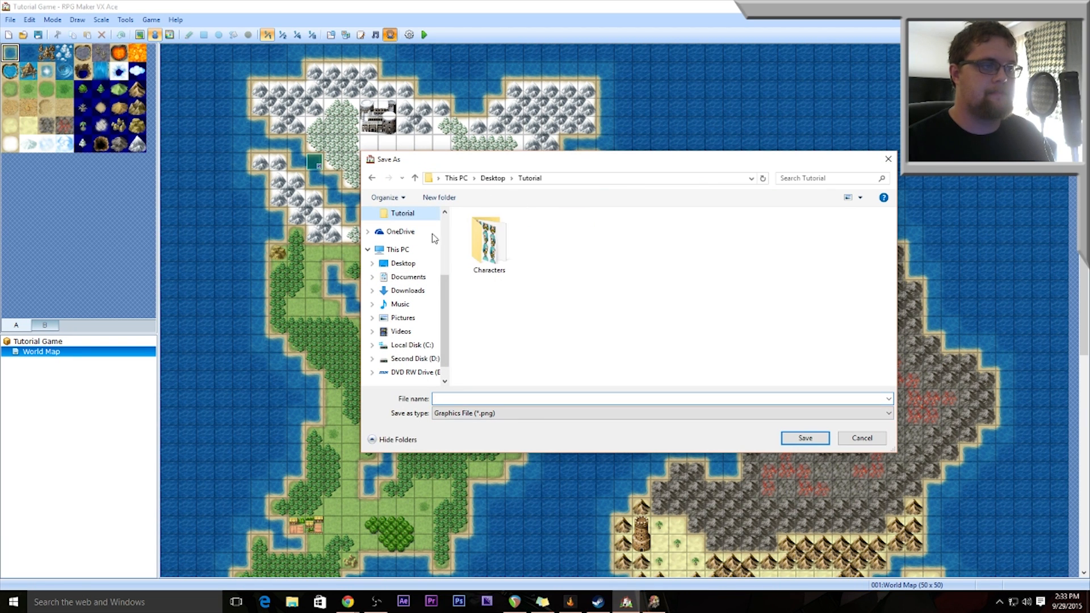
pyautogui.doubleClick(490, 239)
pyautogui.click(502, 398)
pyautogui.write('Simon')
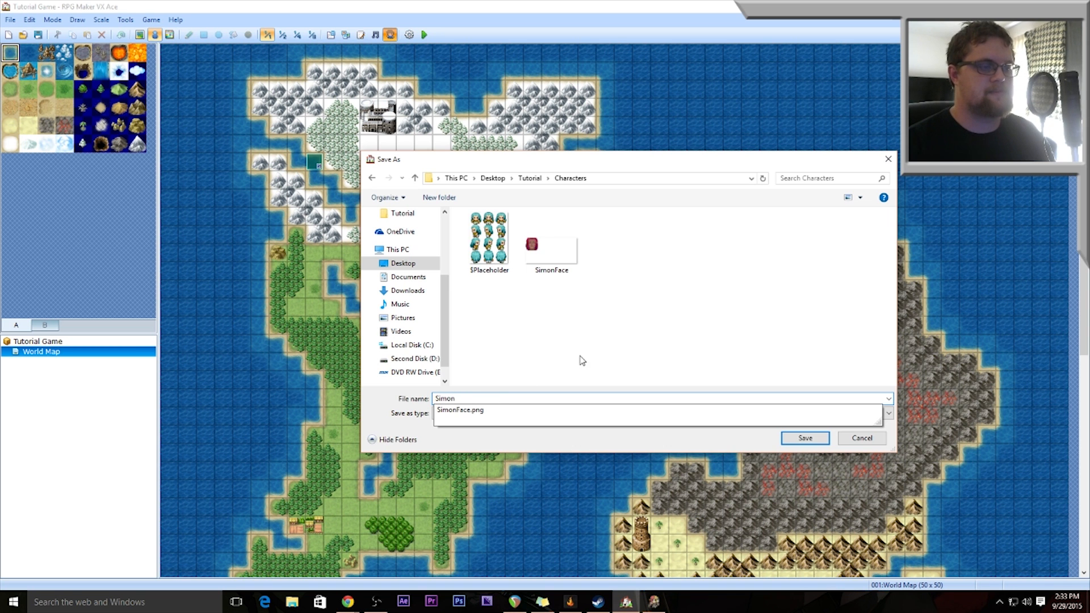
pyautogui.click(805, 438)
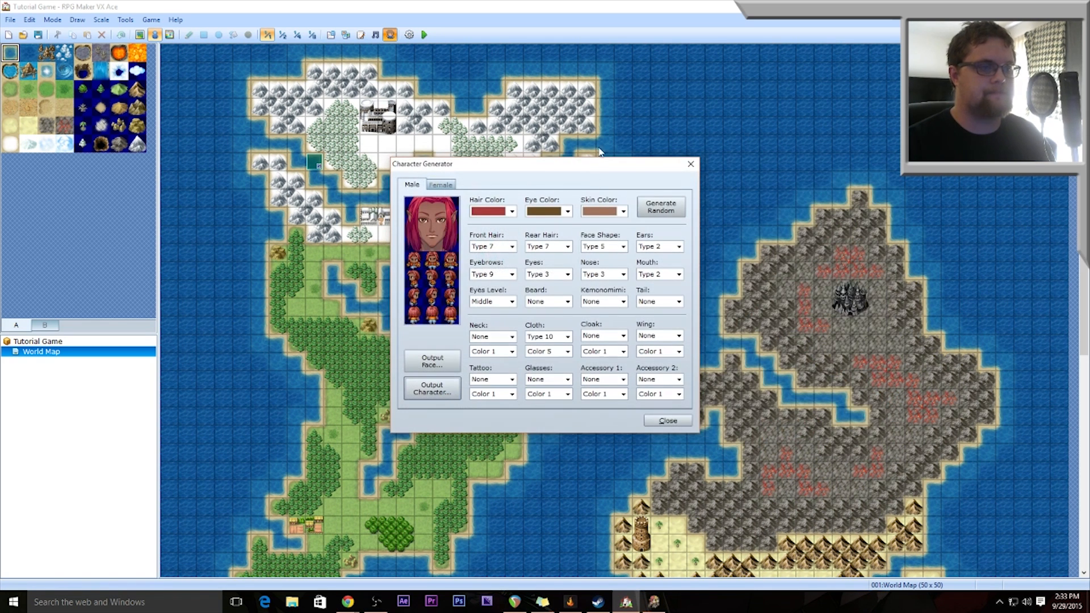
pyautogui.click(667, 422)
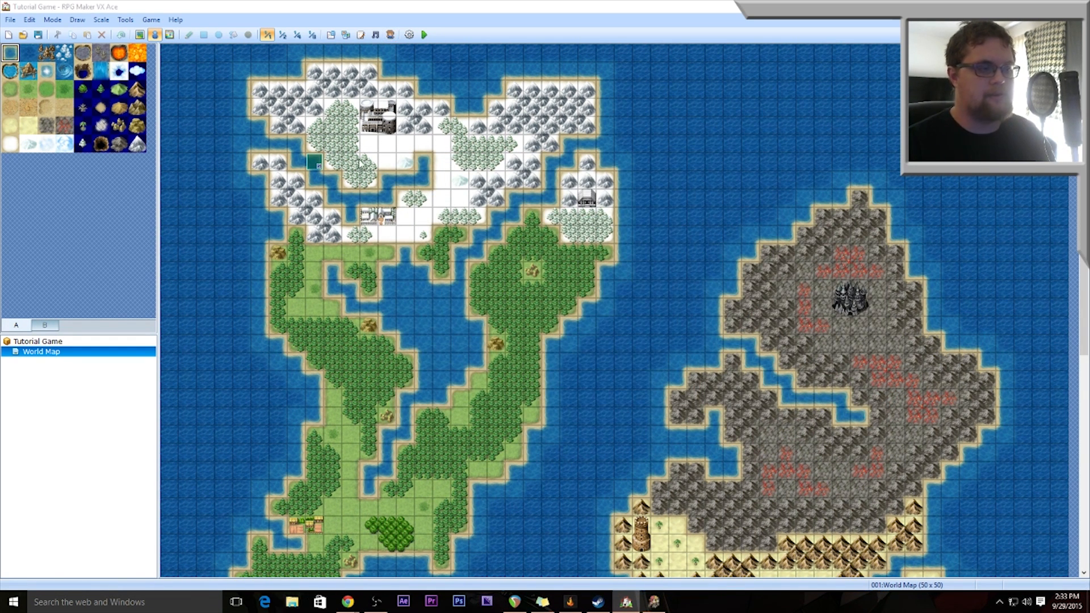
# - Switch to File Explorer and open the Characters folder inside the Tutorial folder
pyautogui.press('super+e')
pyautogui.click(408, 335)
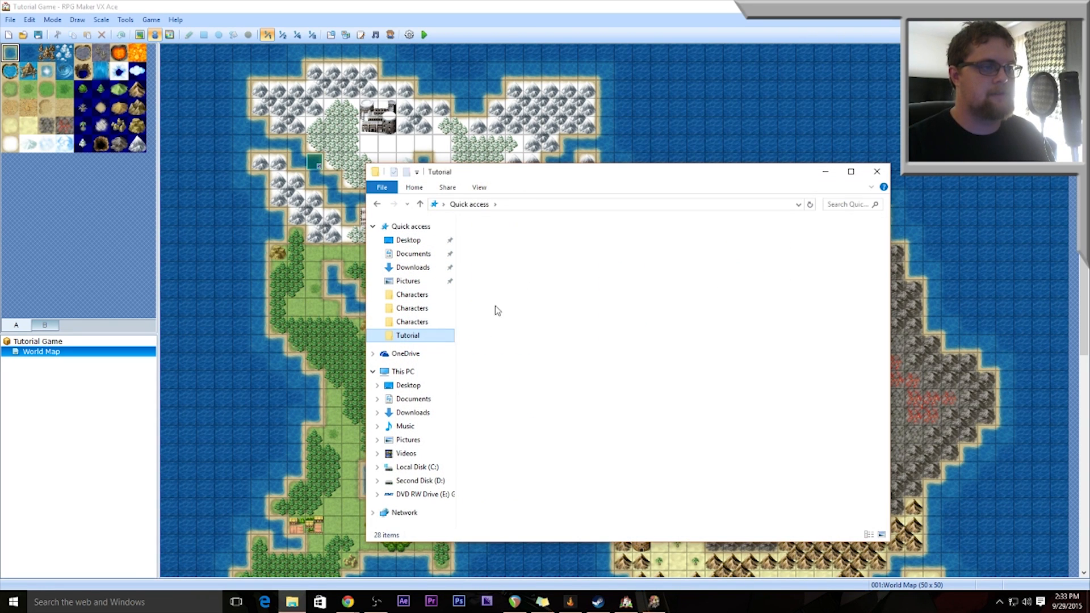
pyautogui.doubleClick(494, 250)
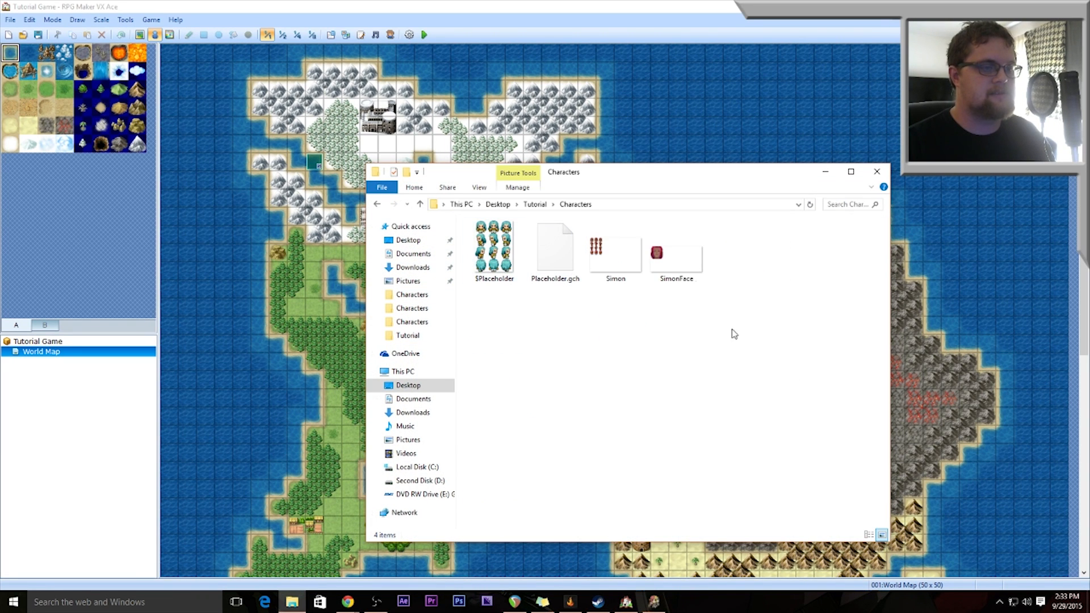
# - Open the Simon sprite image for editing in Paint and magnify it to 300%
pyautogui.click(603, 257)
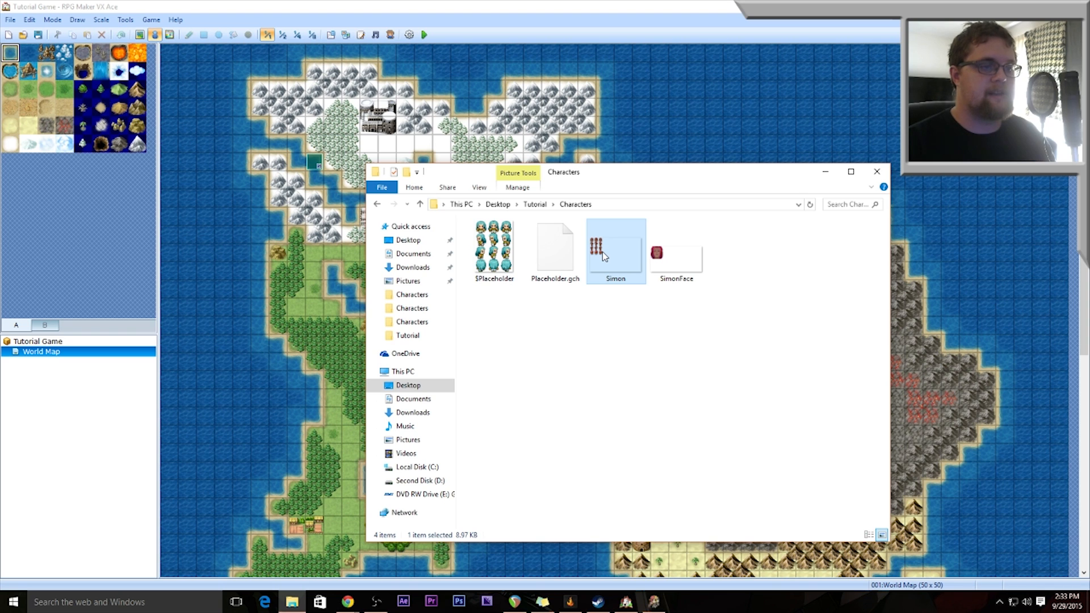
pyautogui.rightClick(603, 256)
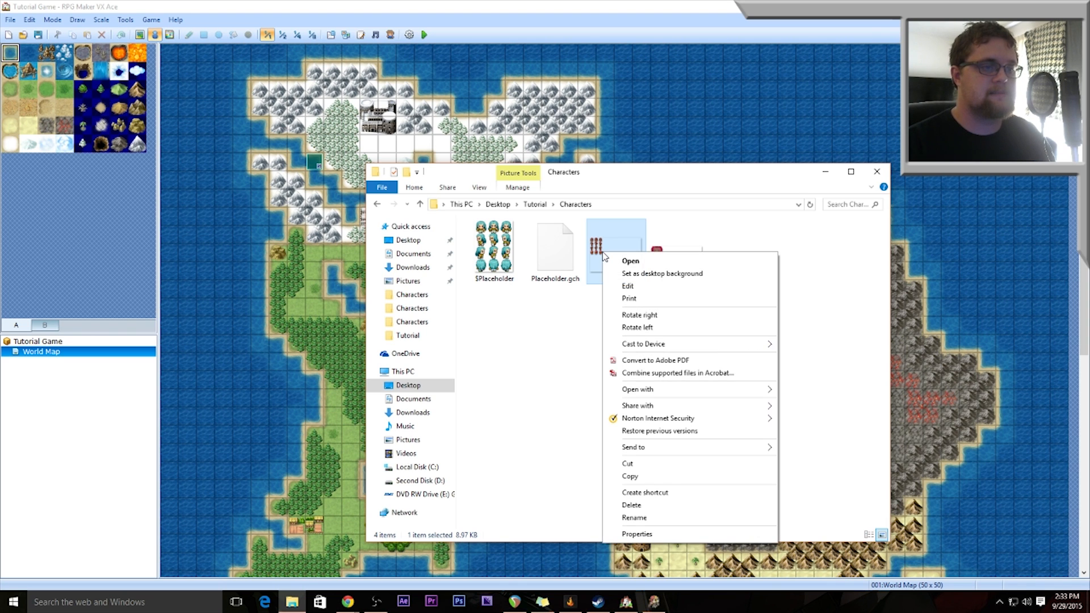
pyautogui.click(715, 226)
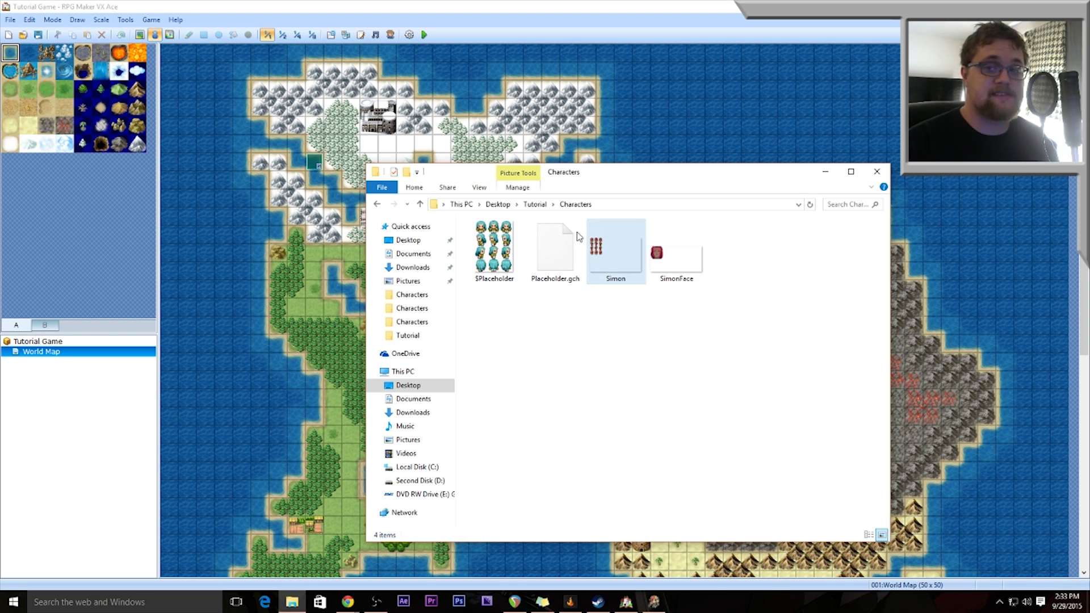
pyautogui.click(593, 253)
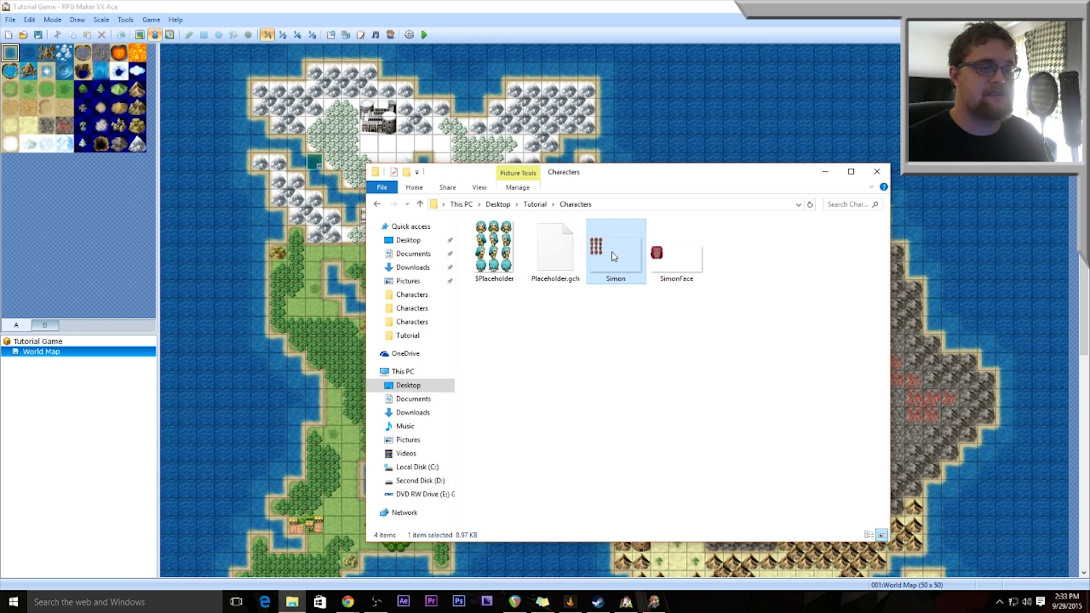
pyautogui.rightClick(612, 252)
pyautogui.click(640, 286)
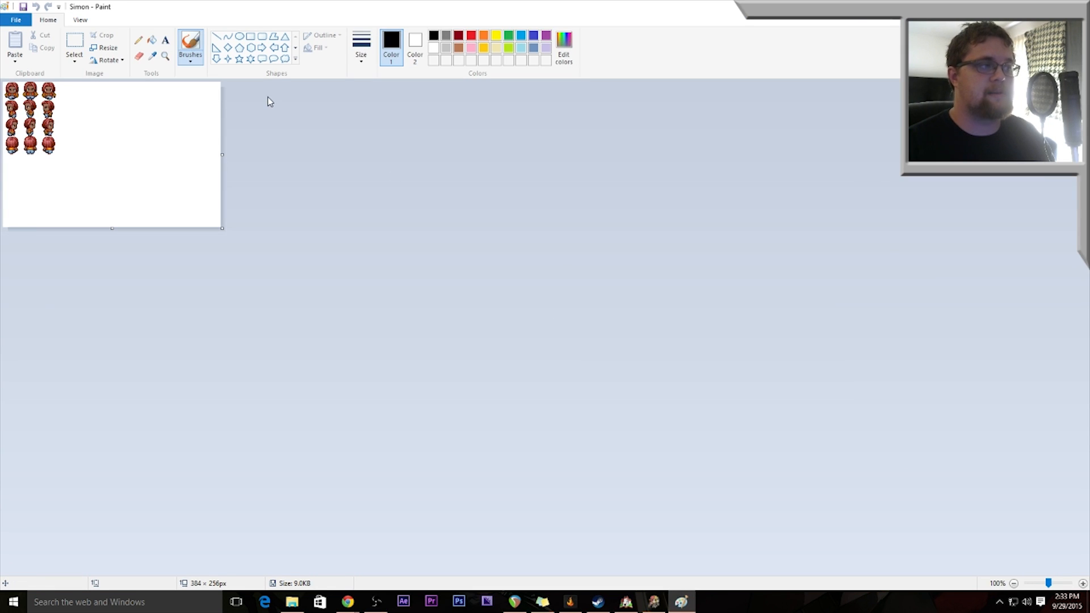
pyautogui.click(165, 57)
pyautogui.click(145, 149)
pyautogui.click(145, 149)
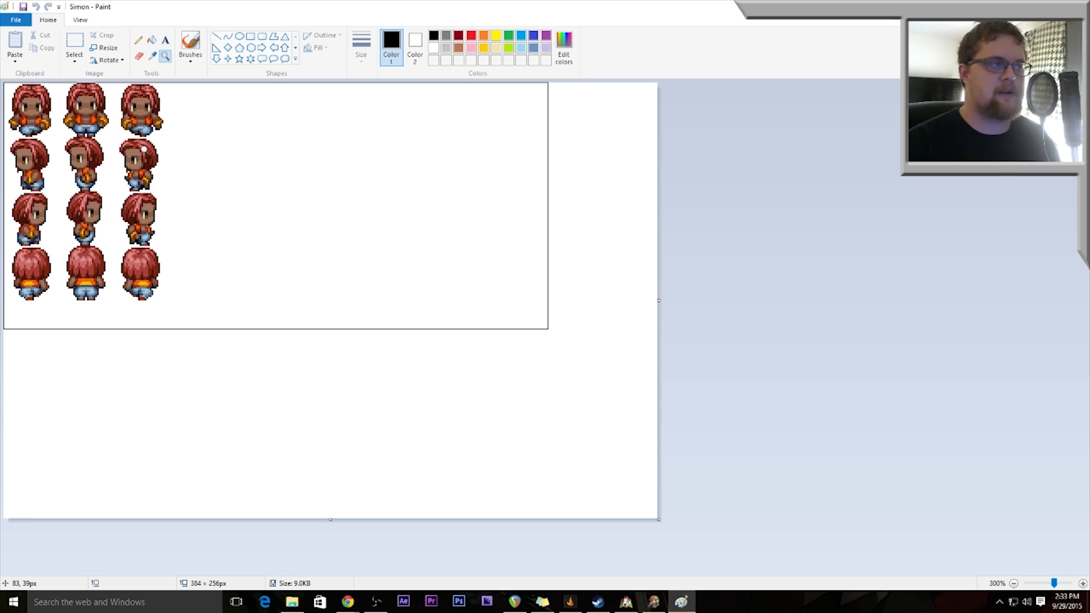
# - Magnify the sprite sheet to 700% and sample the light pink highlight in the hair as Color 1
pyautogui.click(74, 57)
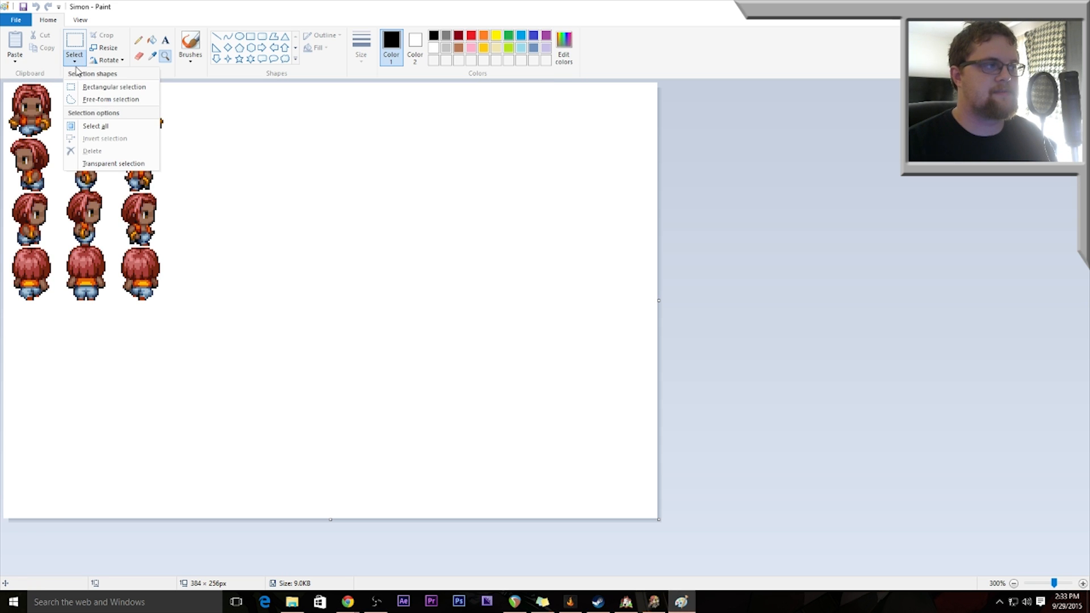
pyautogui.click(91, 126)
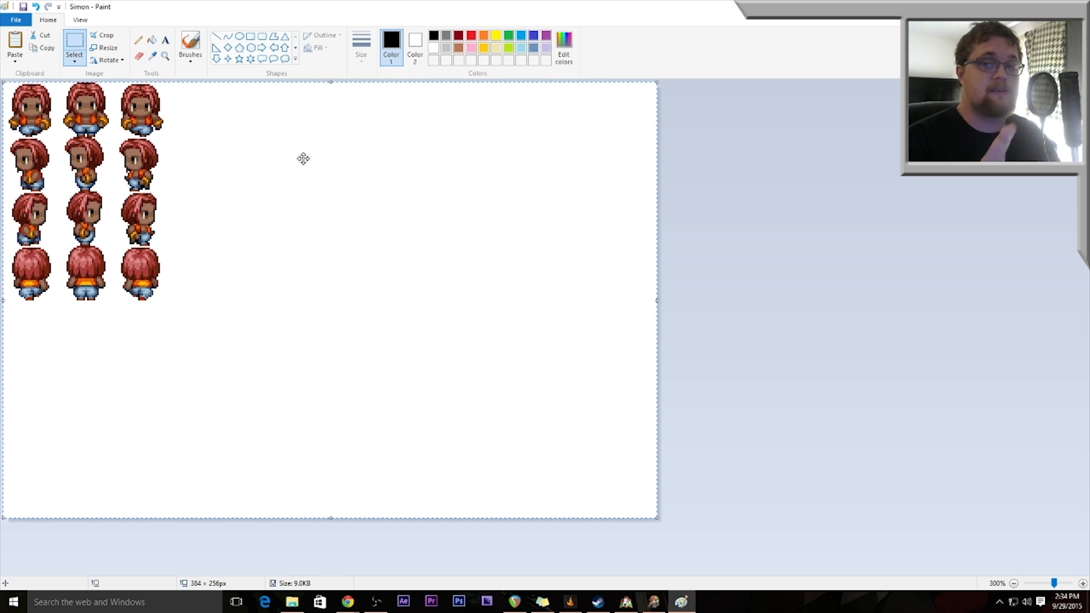
pyautogui.click(165, 56)
pyautogui.click(113, 114)
pyautogui.click(152, 56)
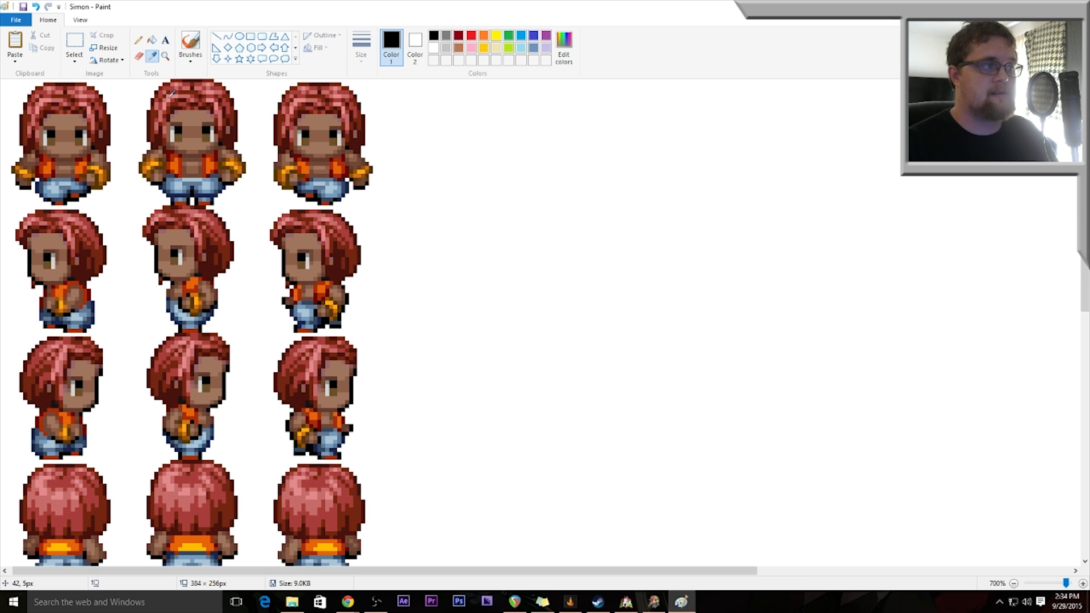
pyautogui.click(171, 92)
# - Set Color 2 to a light orange with red 255, green 160 and blue 66
pyautogui.click(416, 44)
pyautogui.click(564, 47)
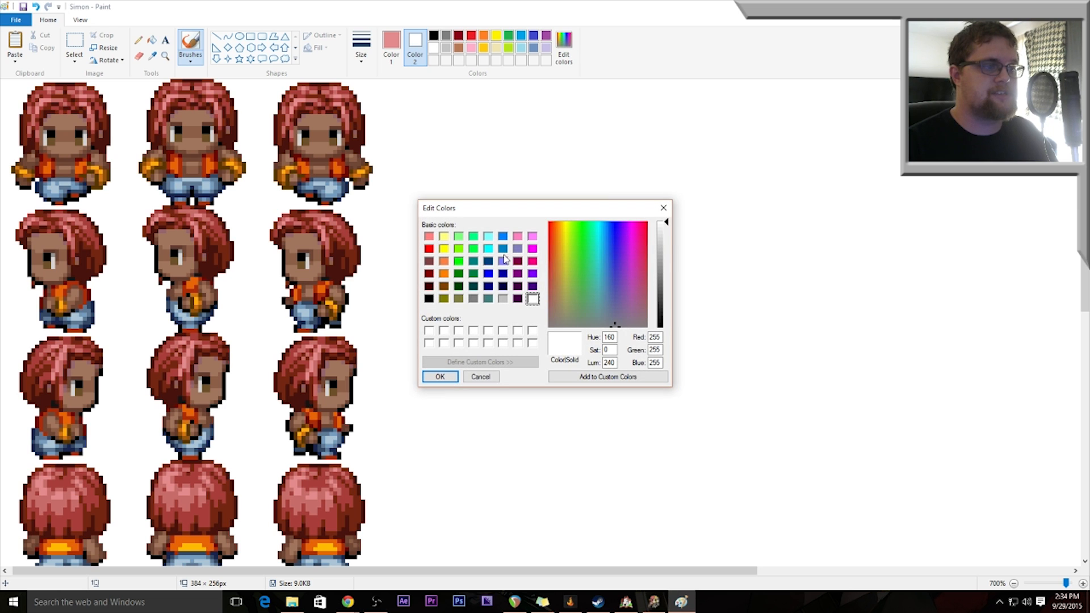
pyautogui.click(443, 274)
pyautogui.moveTo(667, 278); pyautogui.dragTo(668, 263)
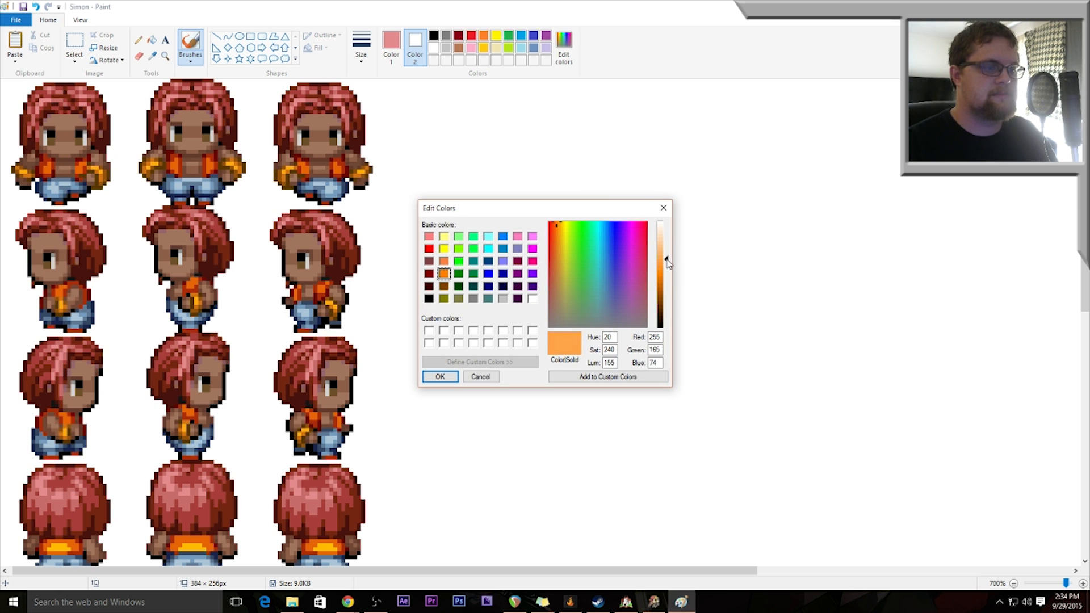
pyautogui.click(439, 379)
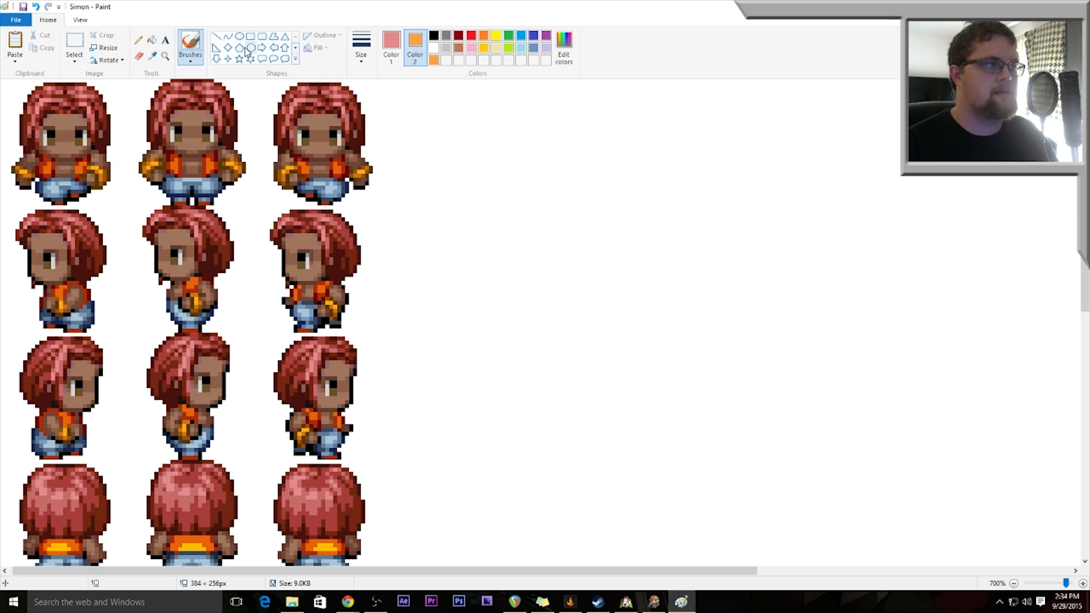
# - Replace the sampled light pink with the light orange in the hair of all the sprites, using the Eraser as a colour replacer
pyautogui.click(138, 55)
pyautogui.click(222, 122)
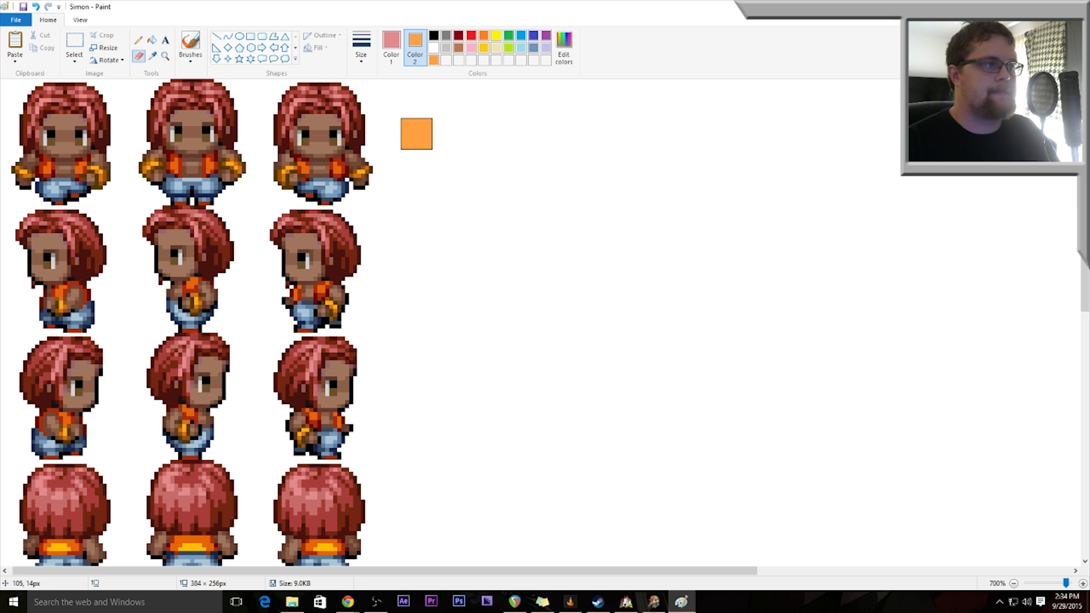
pyautogui.moveTo(385, 110)
pyautogui.mouseDown(button='right')
pyautogui.moveTo(349, 80)
pyautogui.moveTo(59, 127)
pyautogui.moveTo(190, 90)
pyautogui.moveTo(158, 250)
pyautogui.moveTo(231, 205)
pyautogui.moveTo(345, 221)
pyautogui.moveTo(253, 214)
pyautogui.moveTo(25, 403)
pyautogui.moveTo(194, 348)
pyautogui.moveTo(377, 356)
pyautogui.moveTo(106, 487)
pyautogui.moveTo(377, 464)
pyautogui.moveTo(16, 481)
pyautogui.moveTo(294, 515)
pyautogui.moveTo(401, 329)
pyautogui.mouseUp(button='right')
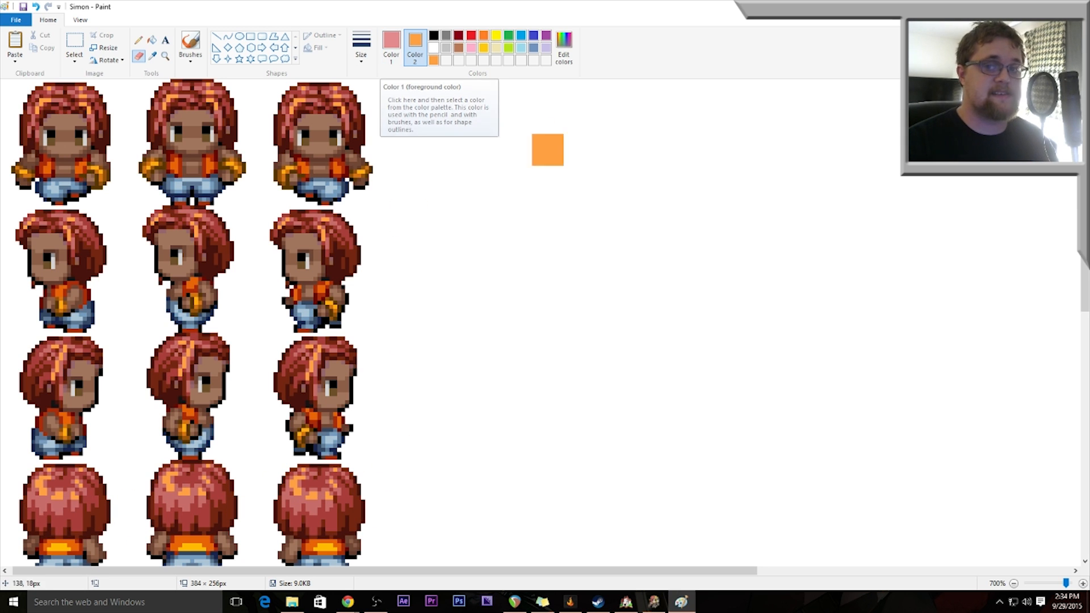
# - Sample the hair's medium pink shade and replace it in all sprites with orange, red 244, green 122, blue 0
pyautogui.click(152, 55)
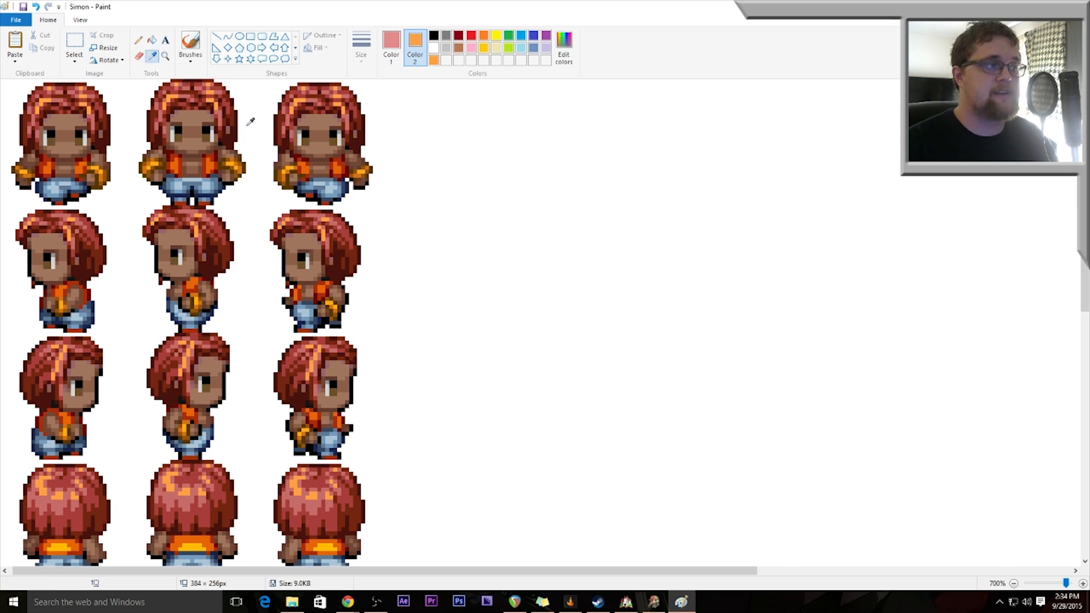
pyautogui.click(185, 92)
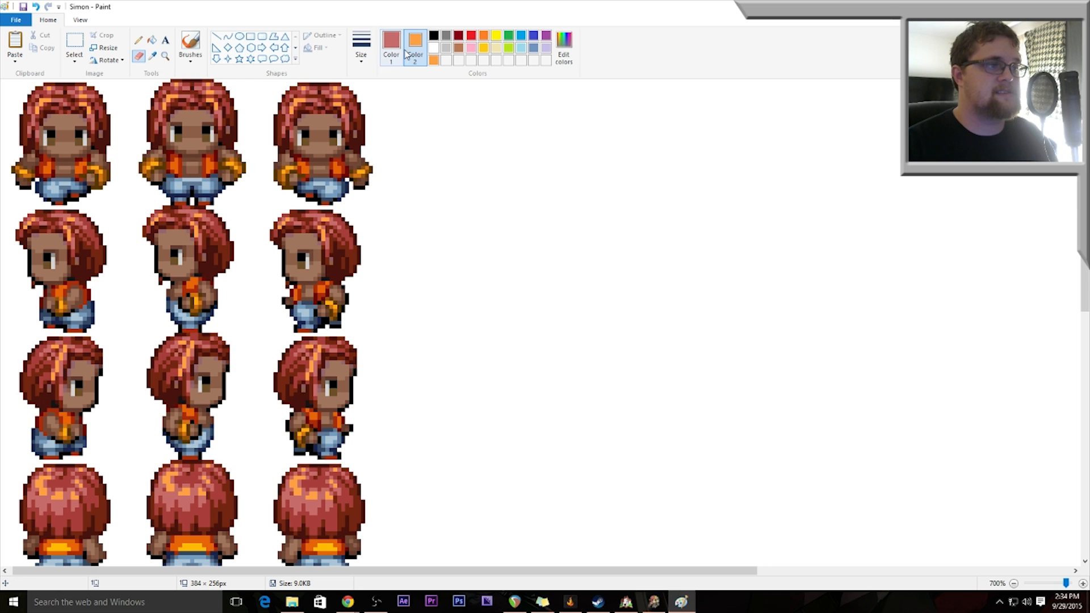
pyautogui.click(564, 46)
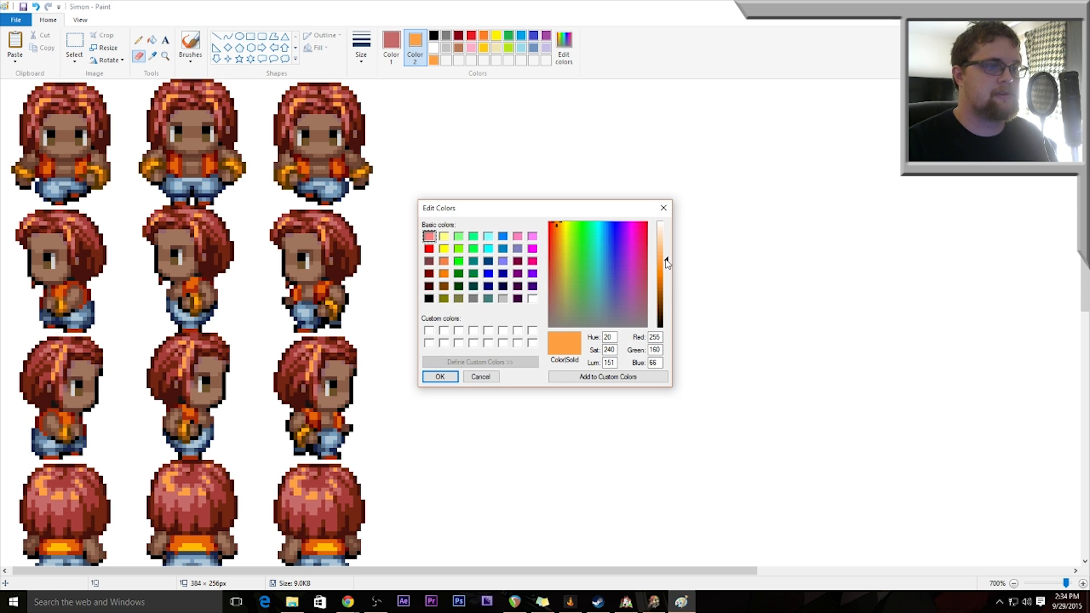
pyautogui.moveTo(667, 265); pyautogui.dragTo(668, 281)
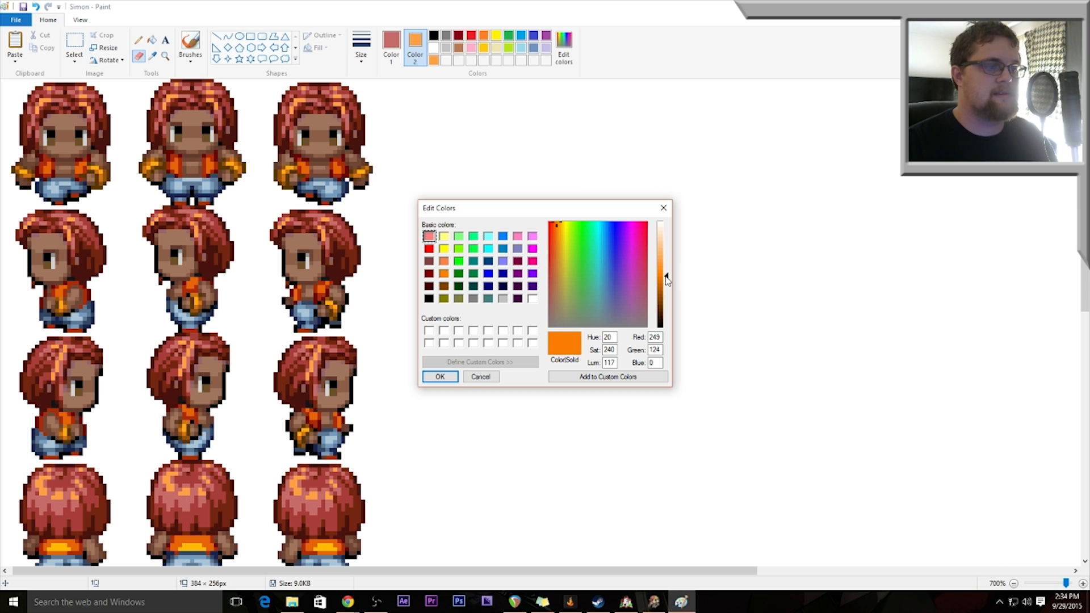
pyautogui.click(440, 377)
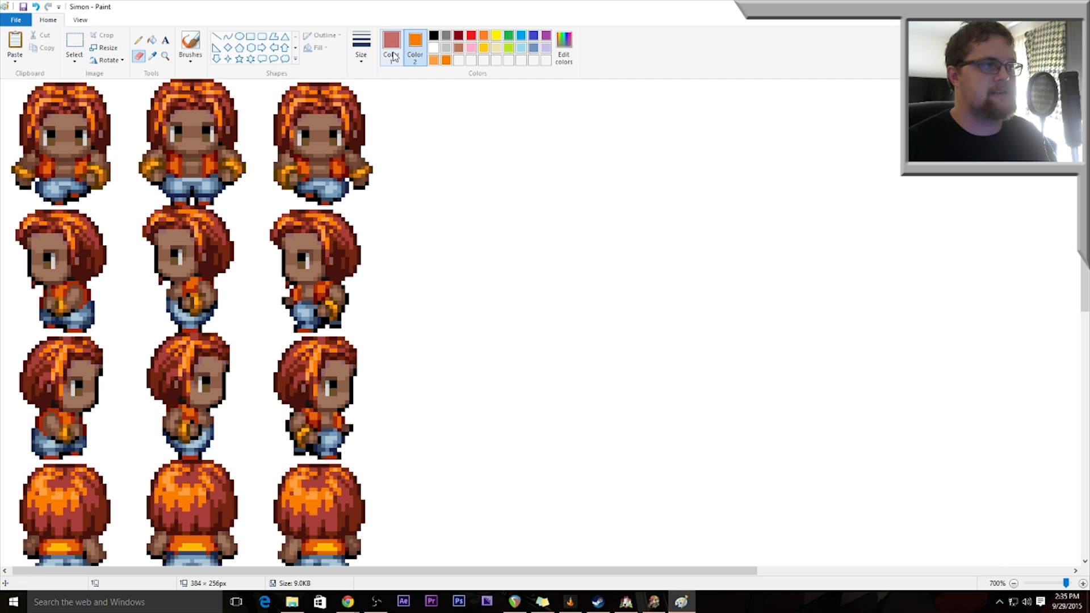
# - Sample the hair's medium red shade and replace it in all sprites with dark orange, red 185, green 92, blue 0
pyautogui.click(152, 55)
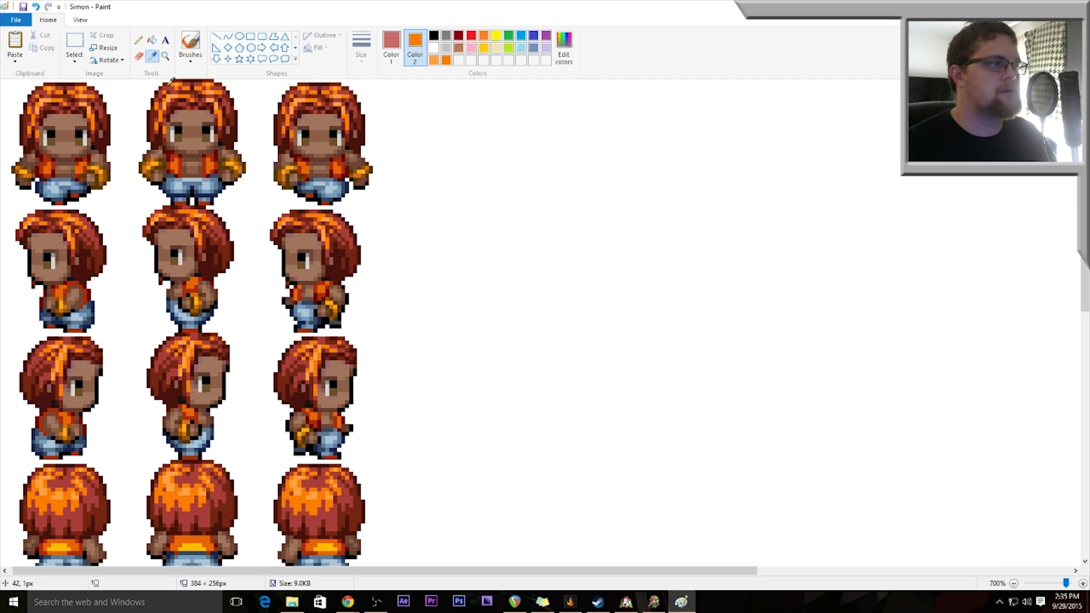
pyautogui.click(172, 85)
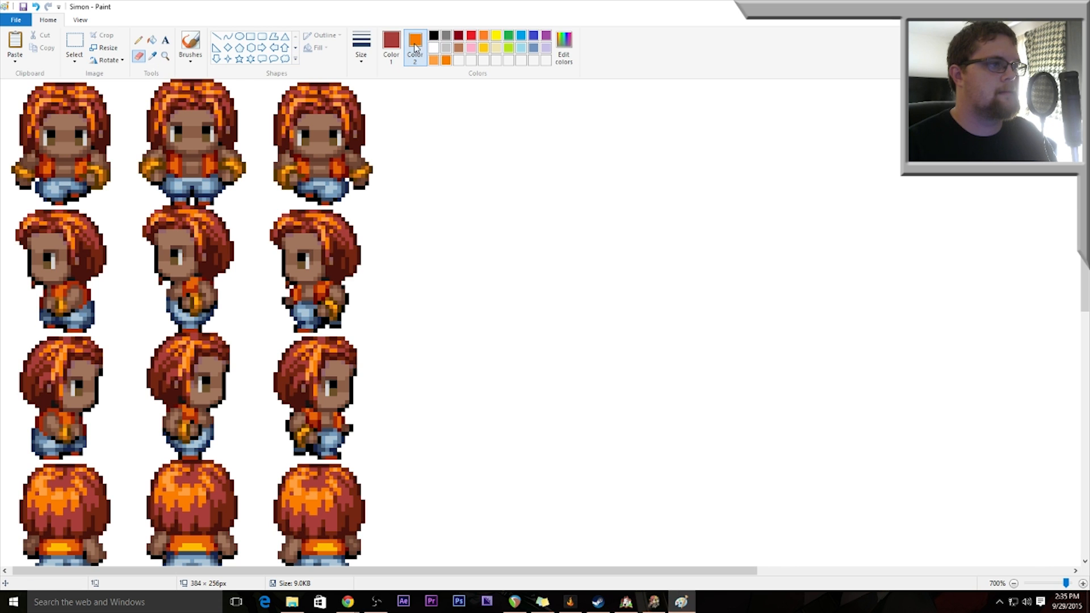
pyautogui.click(565, 48)
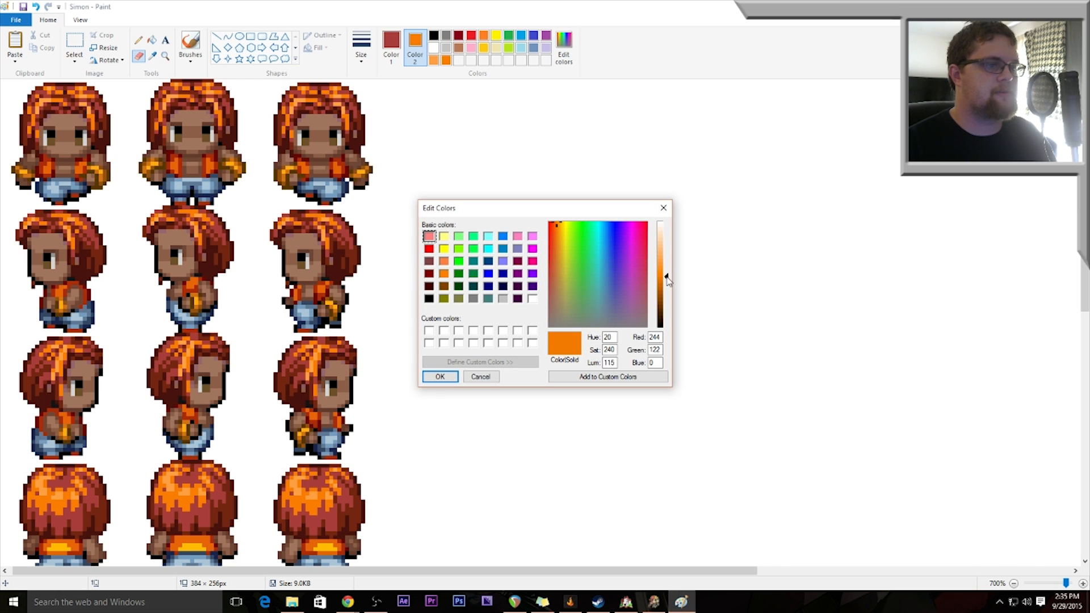
pyautogui.moveTo(668, 278); pyautogui.dragTo(669, 290)
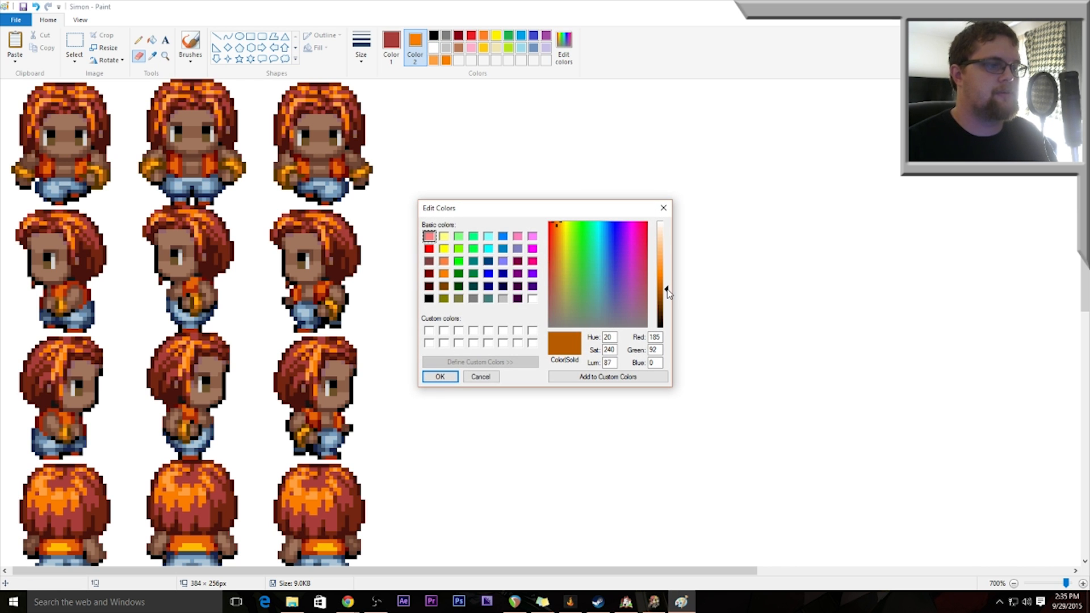
pyautogui.click(440, 378)
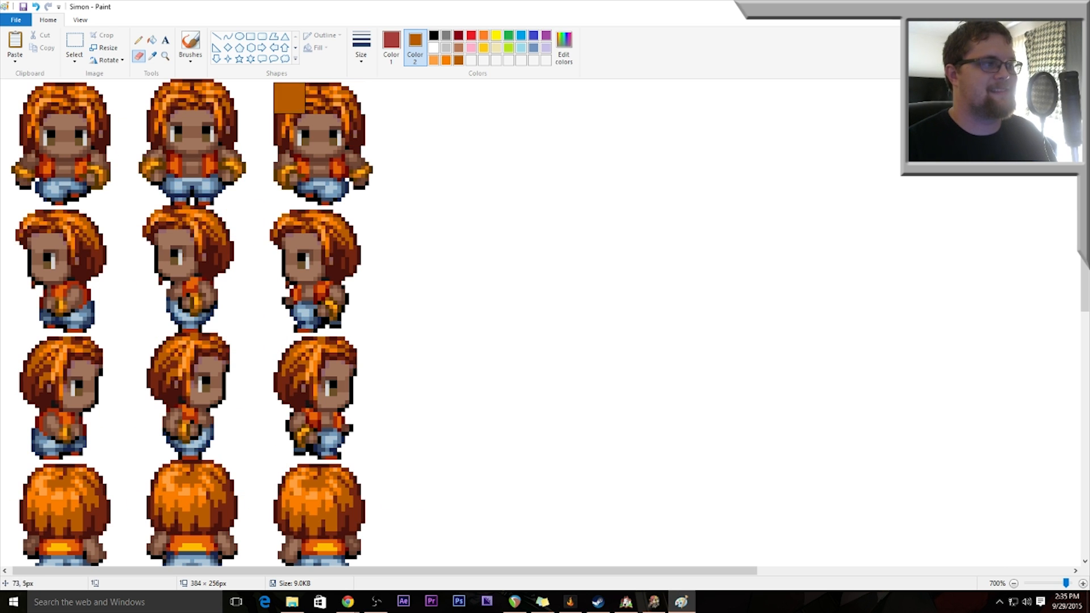
pyautogui.scroll(1, 242, 103)
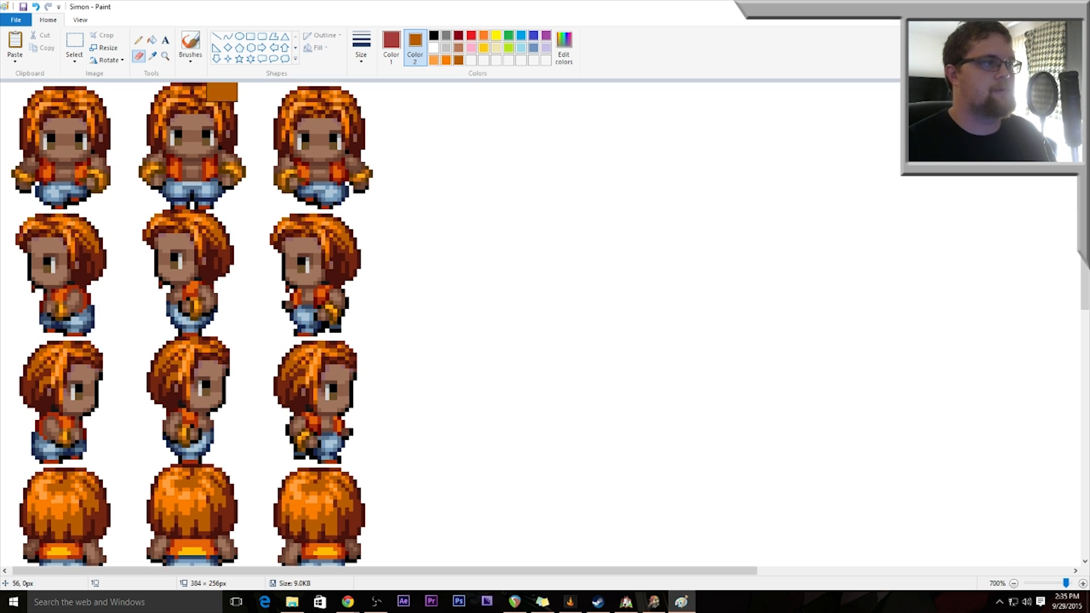
# - Sample the hair's dark red shade and replace it in all sprites with brown, red 119, green 60, blue 0
pyautogui.click(152, 55)
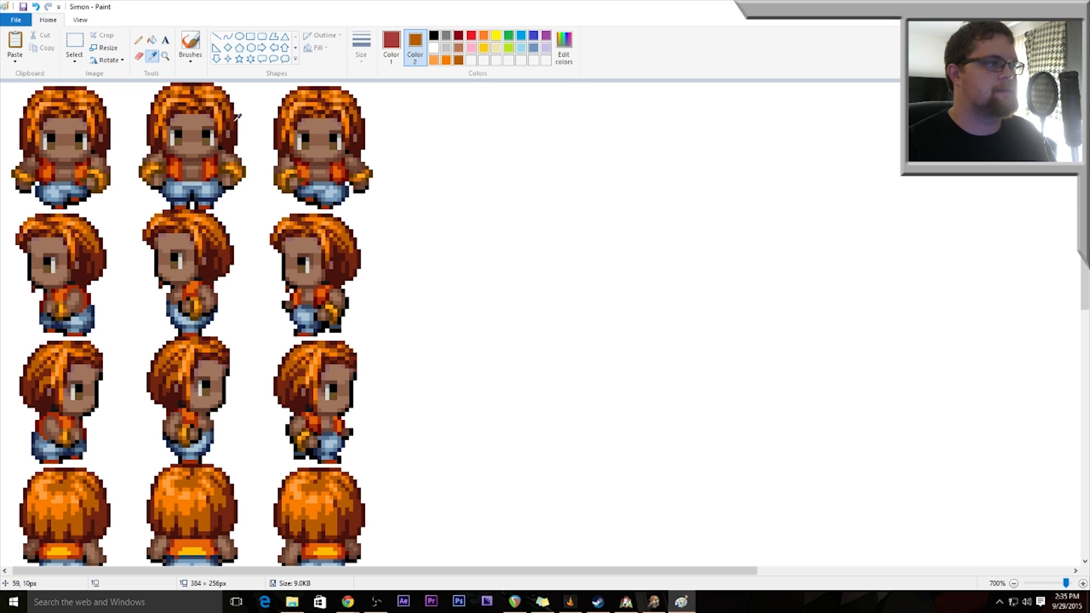
pyautogui.click(234, 117)
pyautogui.click(152, 55)
pyautogui.click(564, 45)
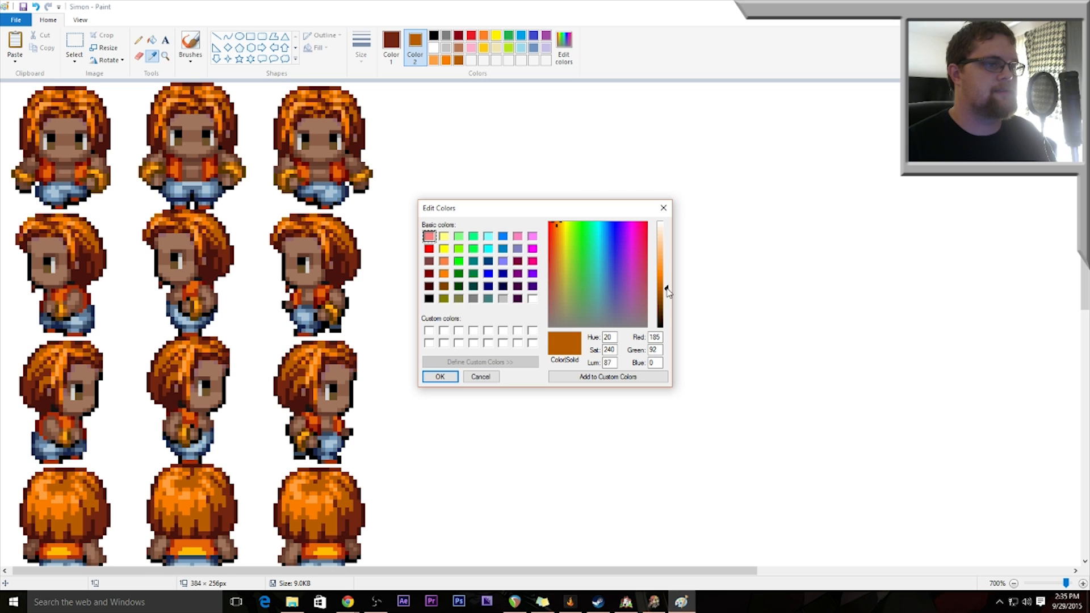
pyautogui.moveTo(667, 292); pyautogui.dragTo(670, 301)
pyautogui.click(440, 376)
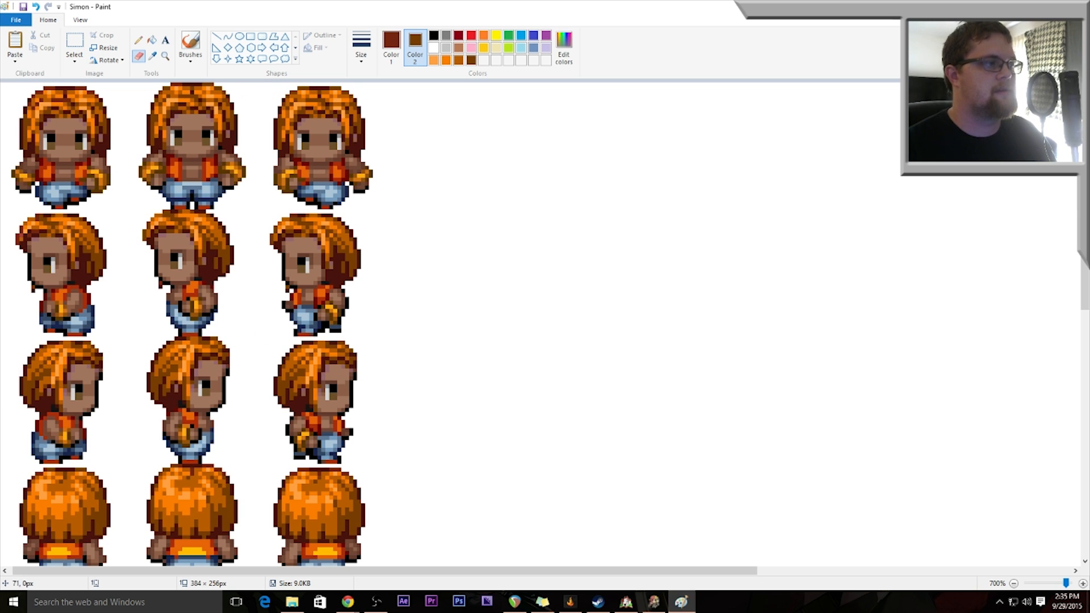
# - Sample the hair's darkest maroon shade and replace it with very dark brown, about red 55, green 28, blue 0
pyautogui.click(153, 56)
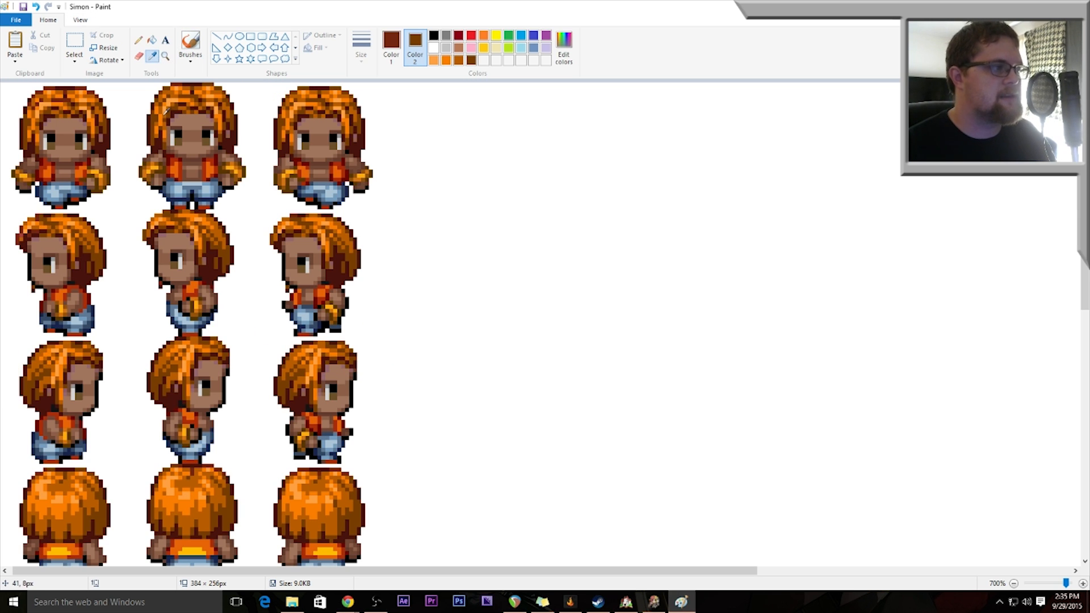
pyautogui.click(159, 140)
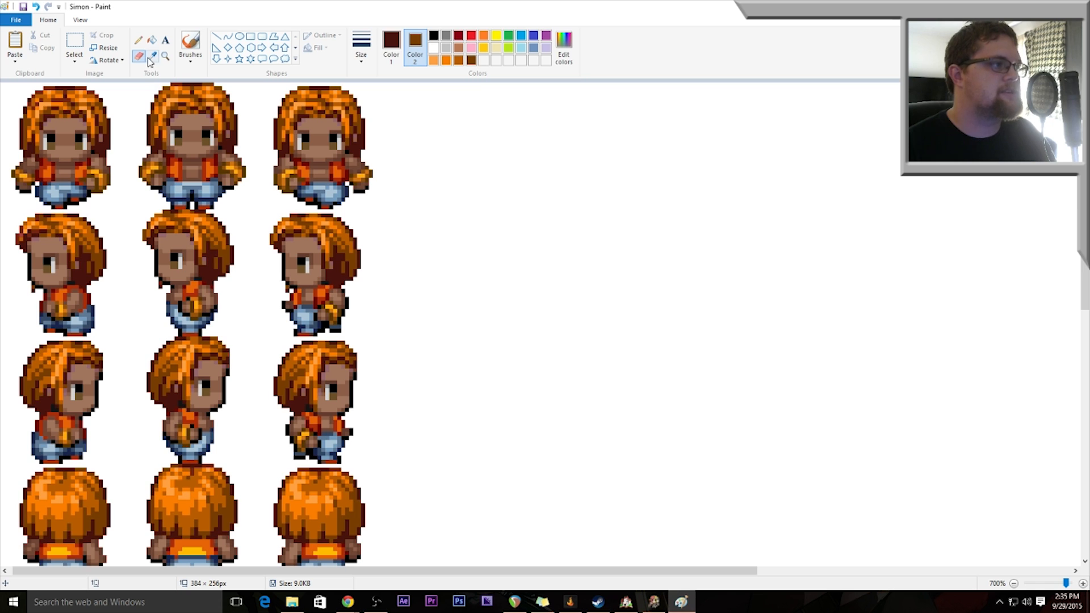
pyautogui.click(566, 45)
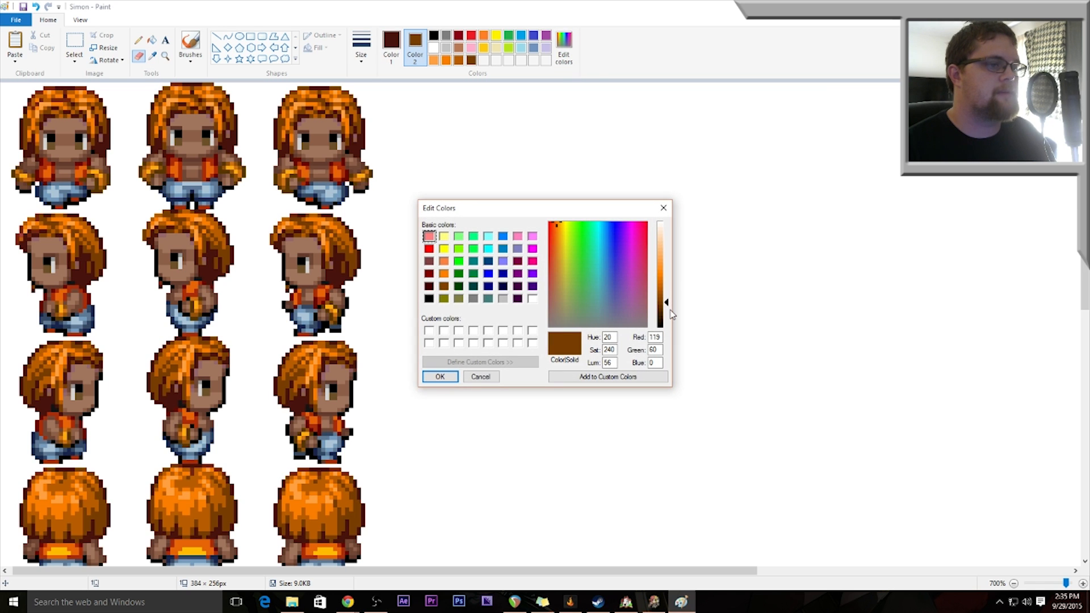
pyautogui.moveTo(668, 309); pyautogui.dragTo(667, 322)
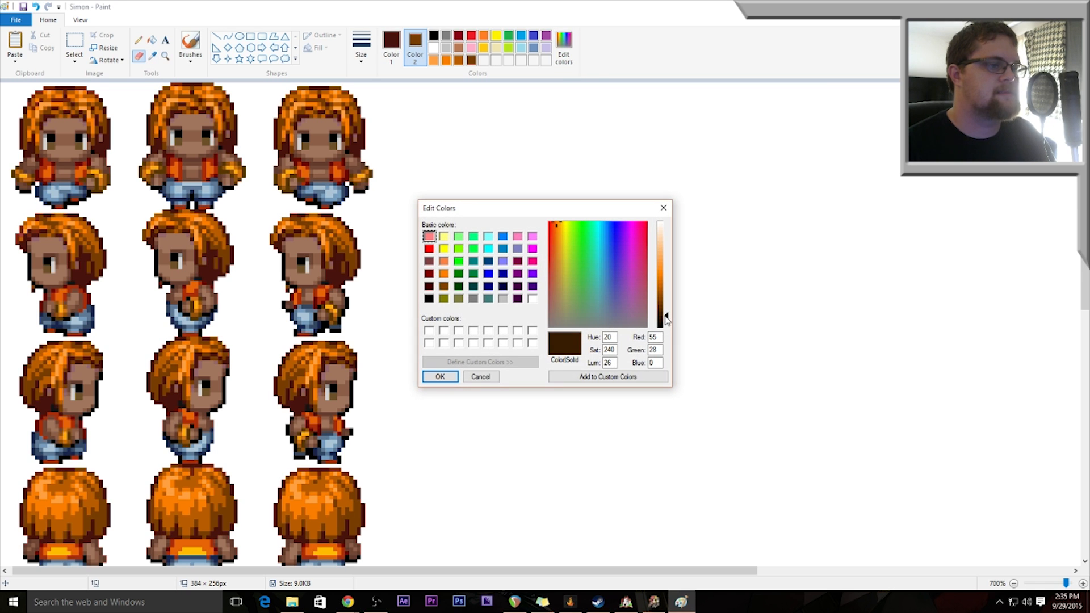
pyautogui.click(440, 377)
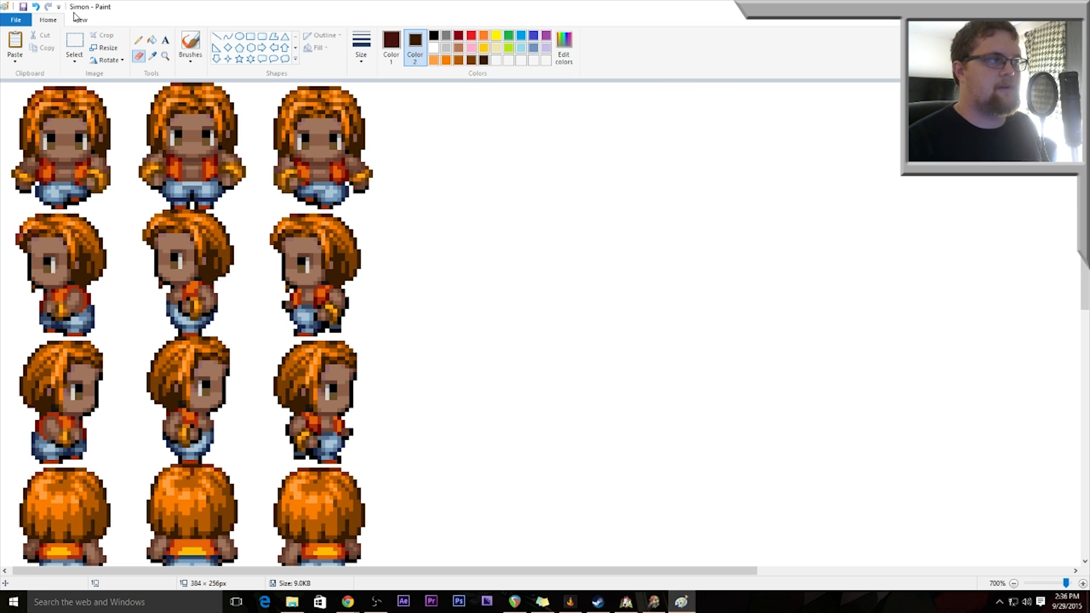
# - Save the recoloured Simon sprite image and close Paint, returning to the Characters folder
pyautogui.click(16, 20)
pyautogui.click(25, 97)
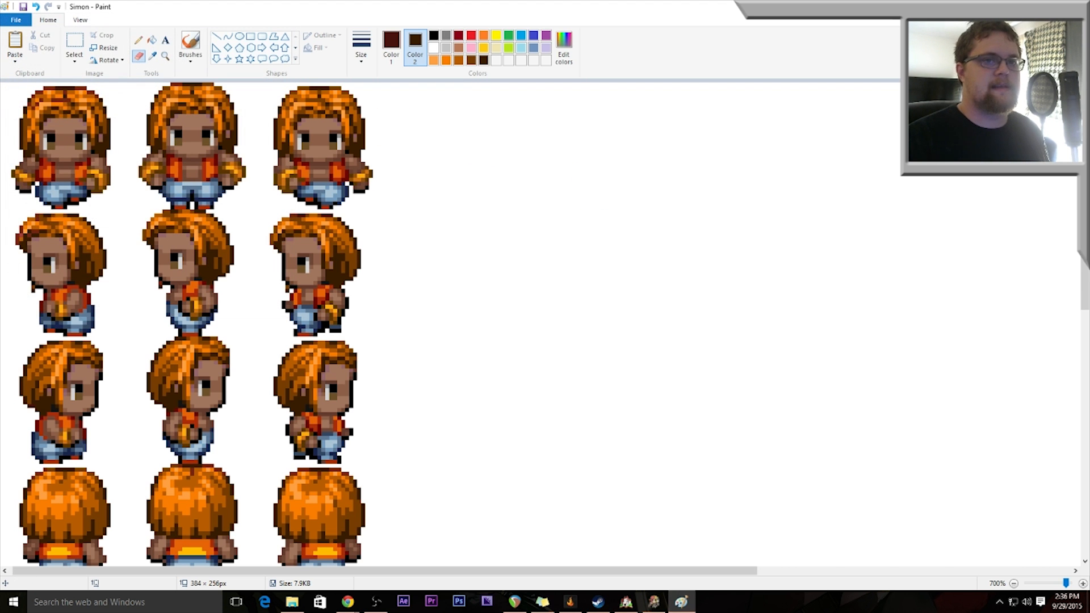
pyautogui.click(1077, 7)
pyautogui.click(643, 316)
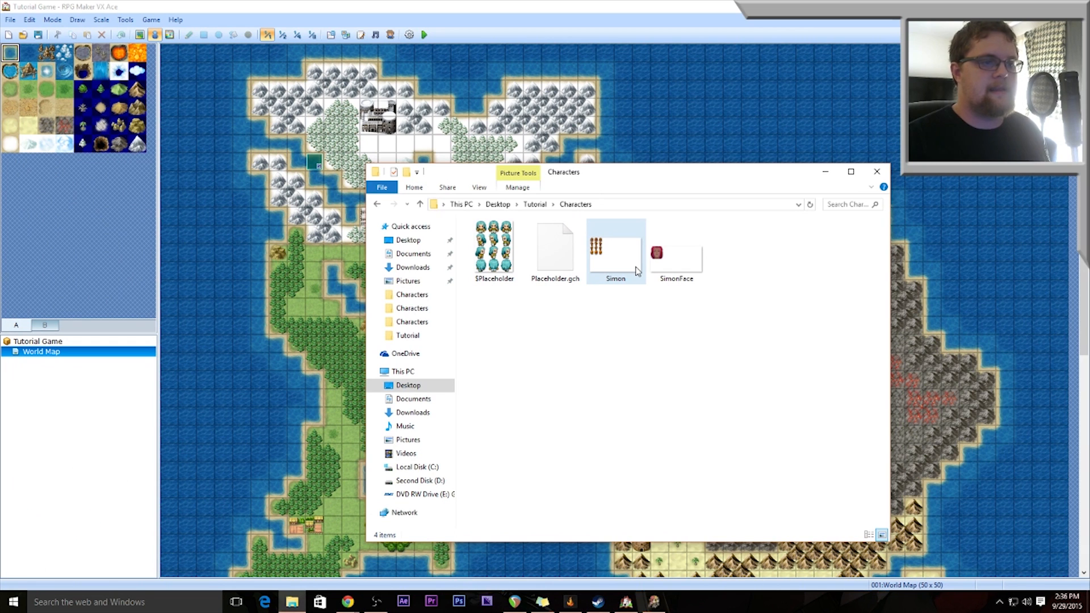
# - View the $Placeholder and Simon images one after the other in Photos to compare their backgrounds, closing each
pyautogui.moveTo(638, 271)
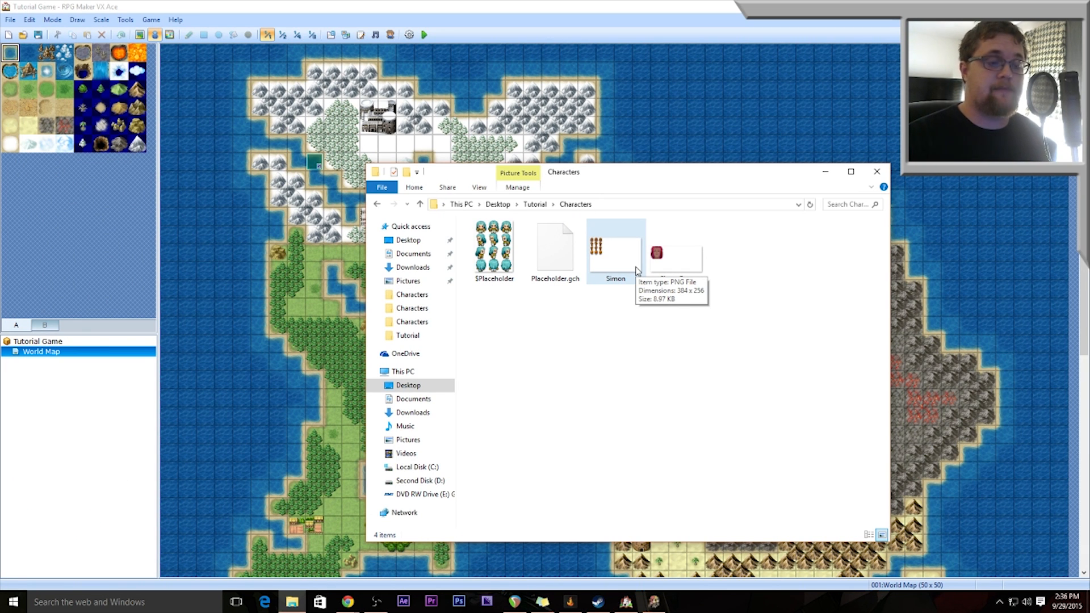
pyautogui.click(501, 273)
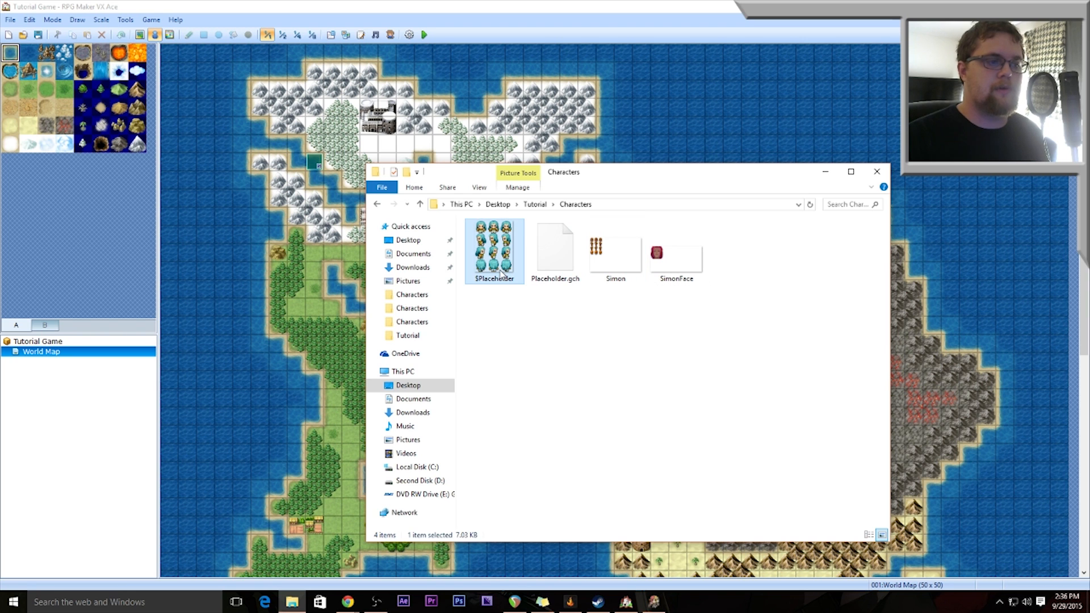
pyautogui.doubleClick(501, 273)
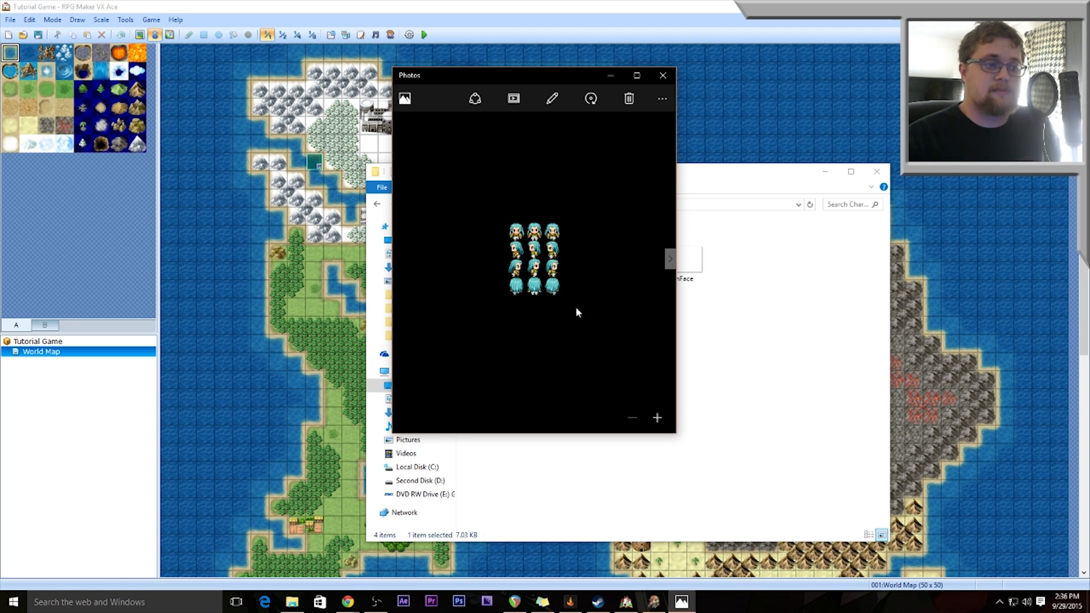
pyautogui.click(662, 76)
pyautogui.doubleClick(606, 259)
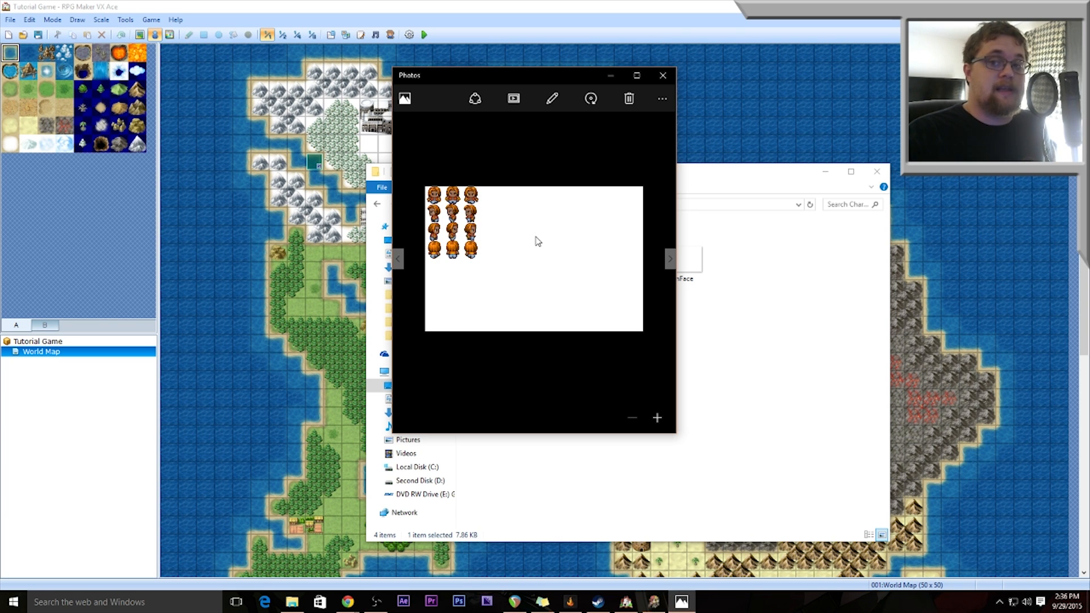
pyautogui.click(659, 80)
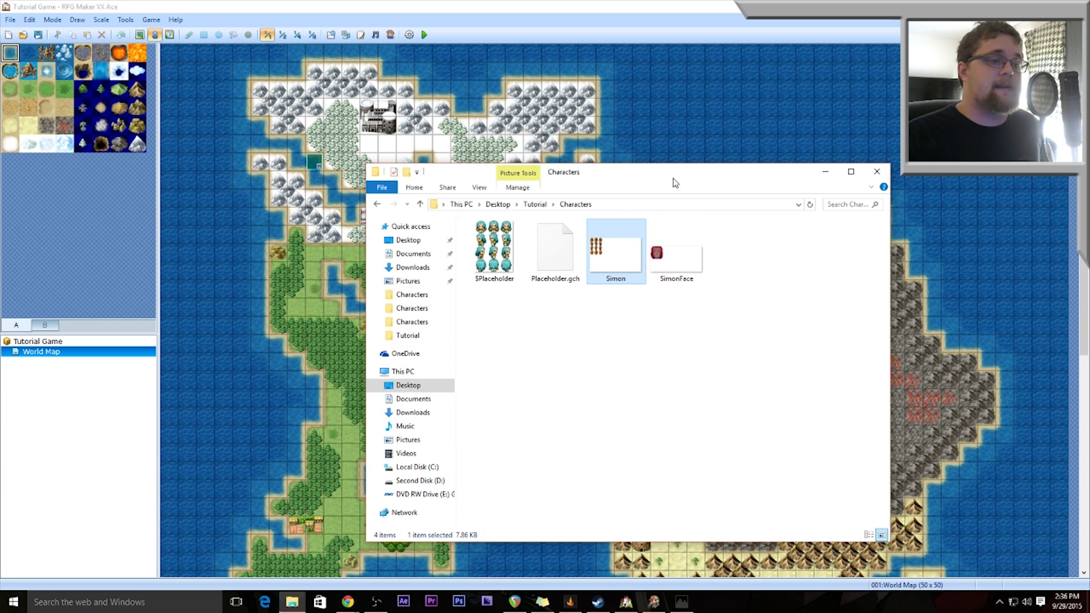
# - Start GIMP 2 and open Simon.png from the Characters folder inside the desktop's Tutorial folder
pyautogui.click(13, 602)
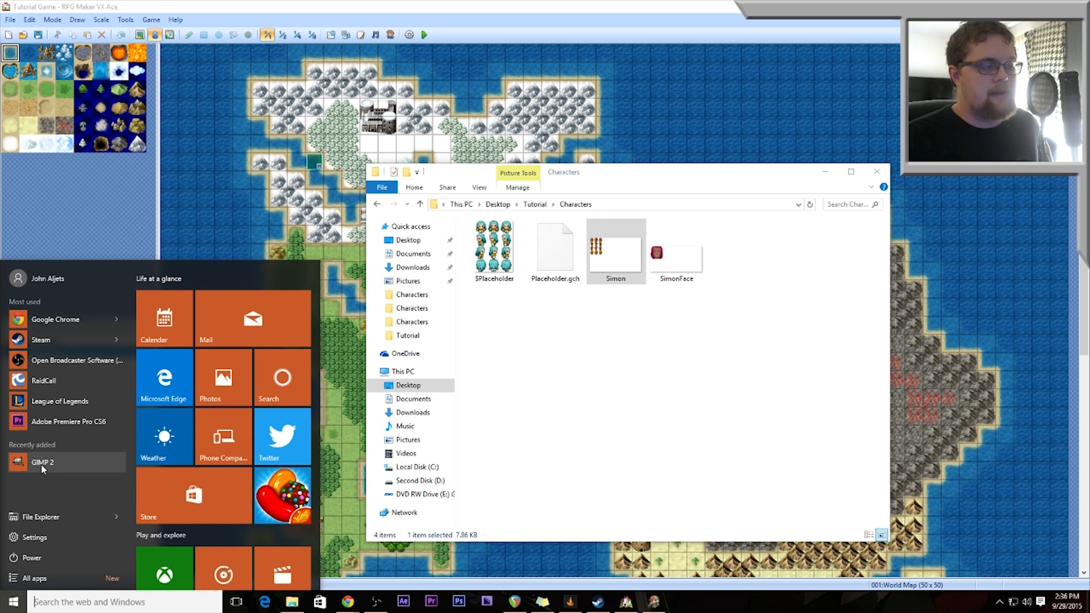
pyautogui.click(41, 464)
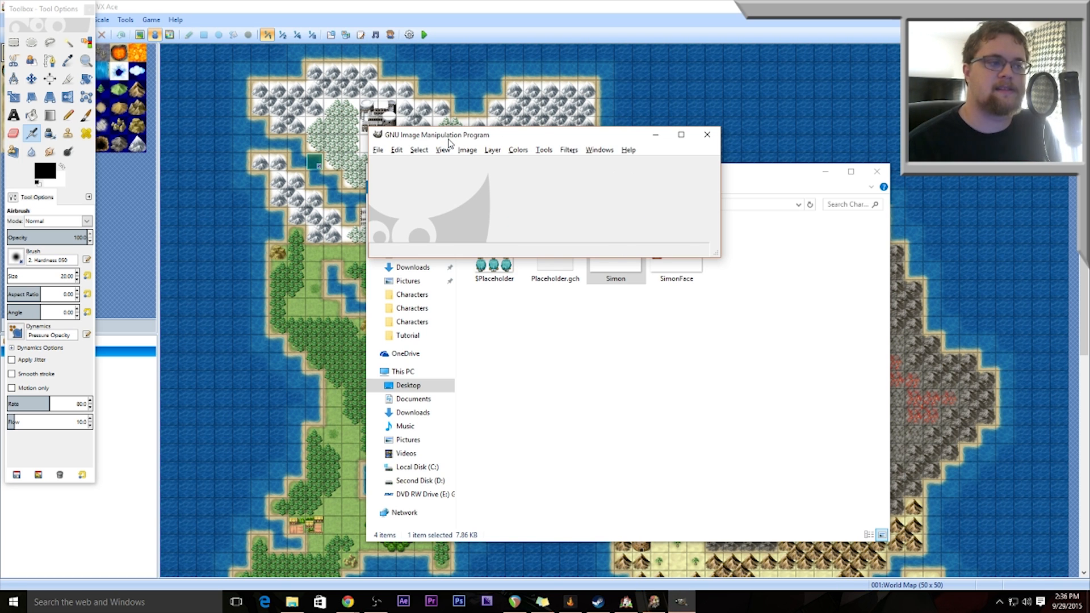
pyautogui.moveTo(716, 257); pyautogui.dragTo(800, 509)
pyautogui.click(378, 150)
pyautogui.click(397, 191)
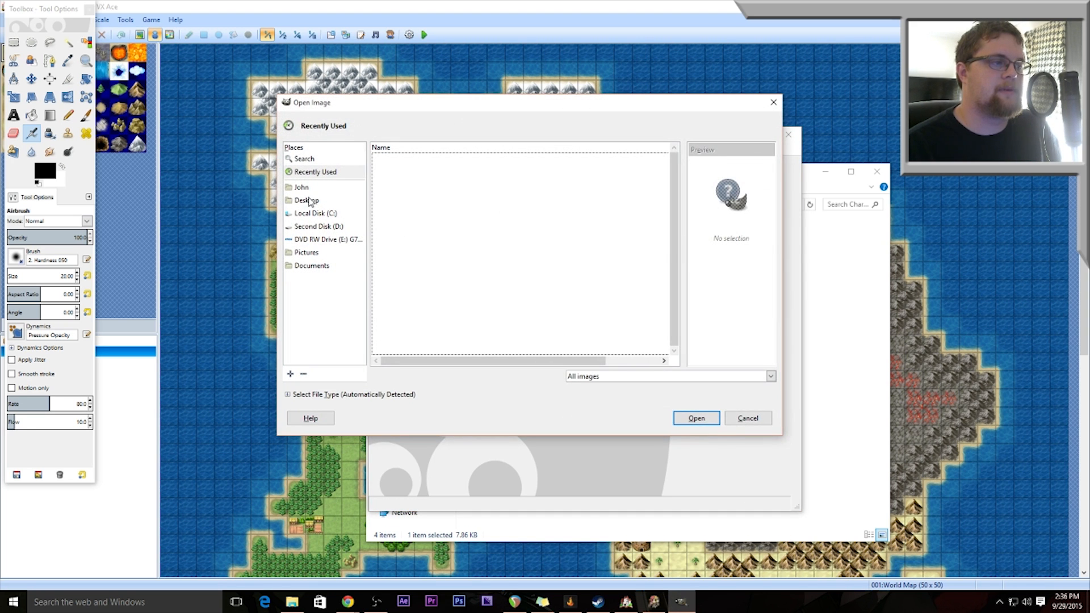
pyautogui.click(307, 201)
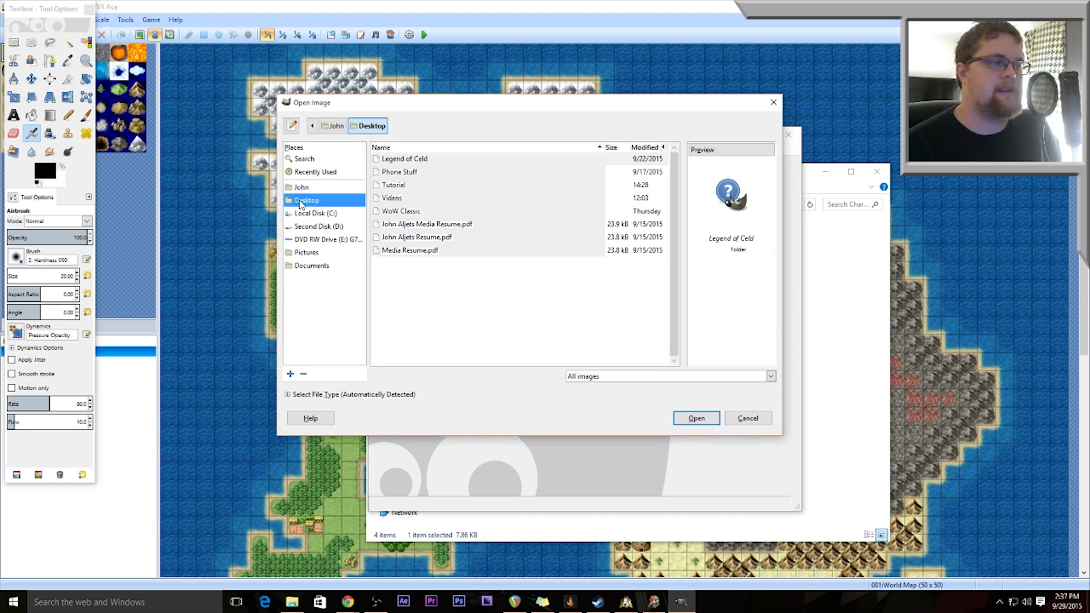
pyautogui.doubleClick(401, 186)
pyautogui.doubleClick(395, 161)
pyautogui.click(406, 177)
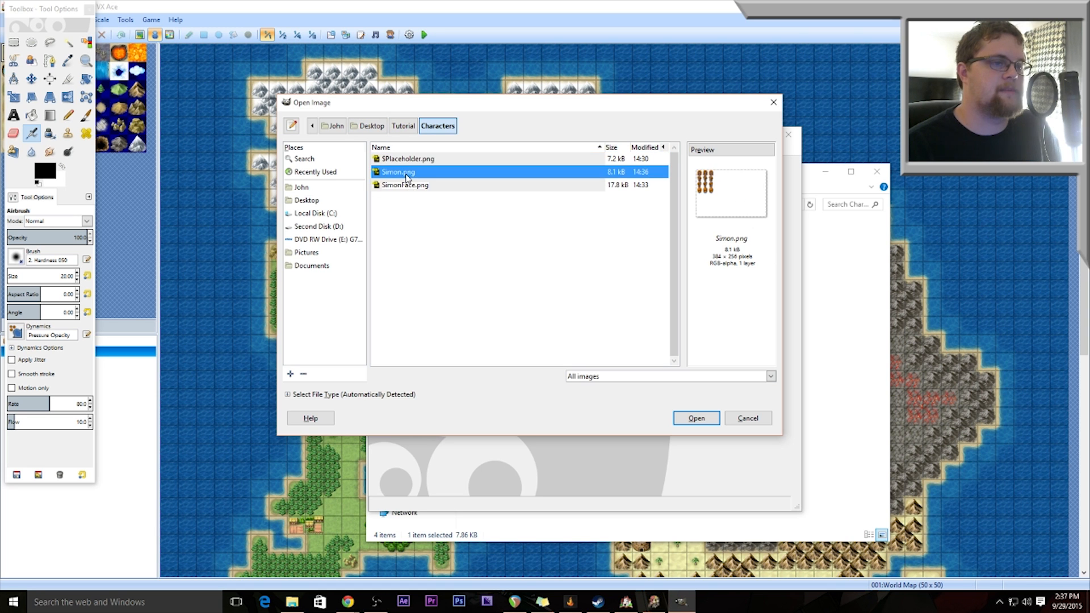
pyautogui.click(707, 419)
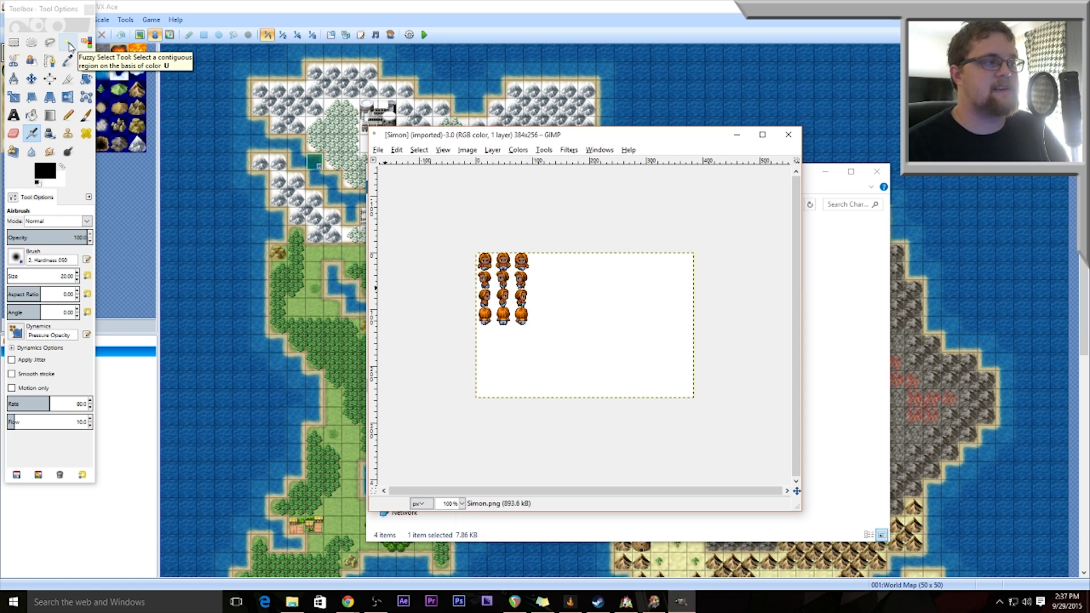
# - Select the white background around the sprites with the Fuzzy Select tool and delete it to transparency
pyautogui.click(68, 42)
pyautogui.click(574, 321)
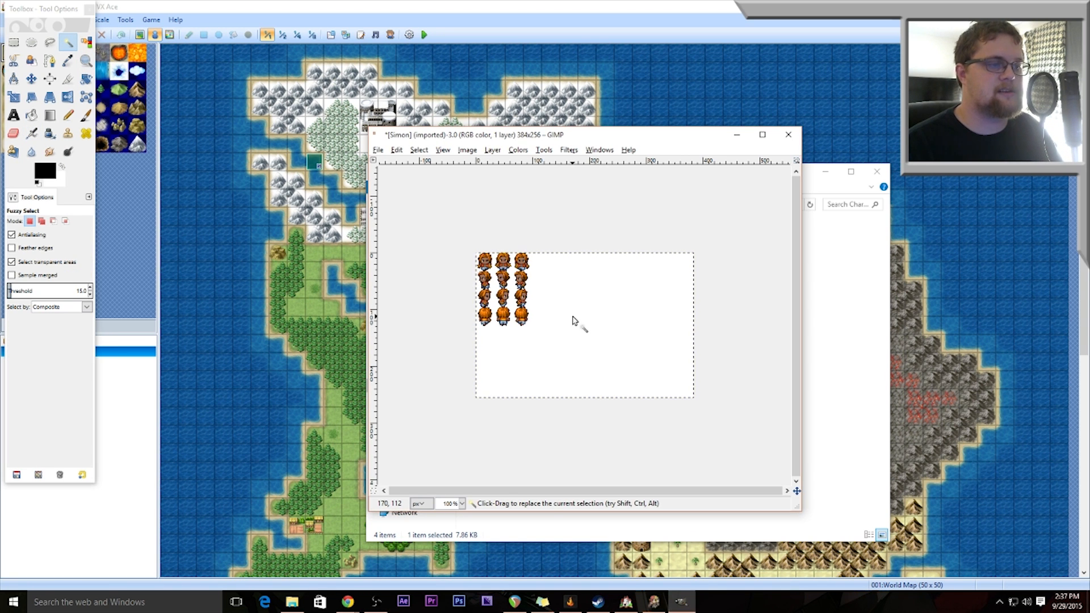
pyautogui.keyDown('ctrl'); pyautogui.scroll(2, 574, 321); pyautogui.keyUp('ctrl')
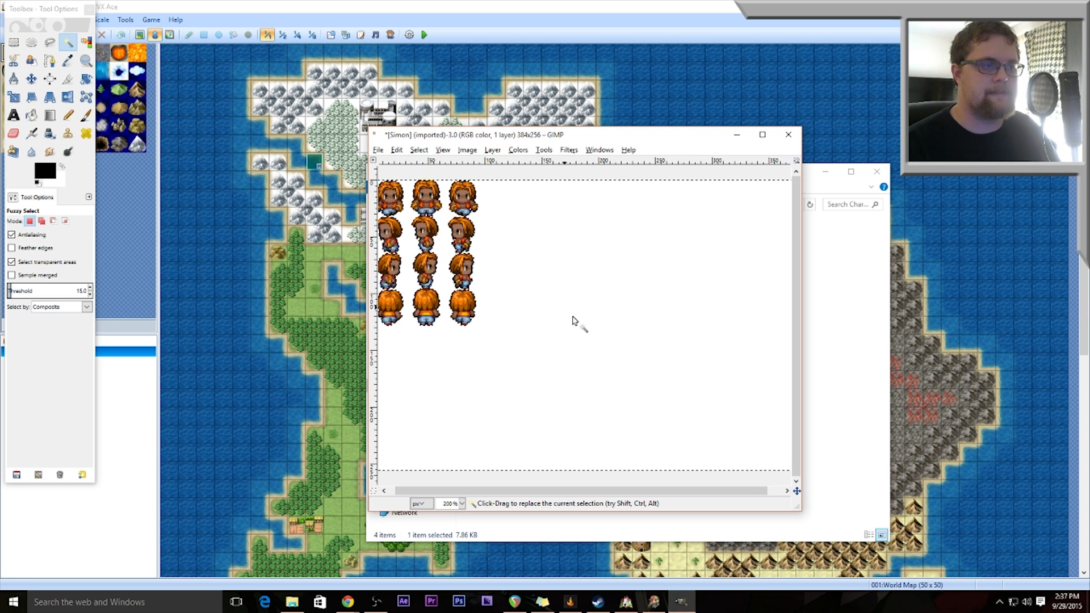
pyautogui.click(572, 320)
pyautogui.press('Delete')
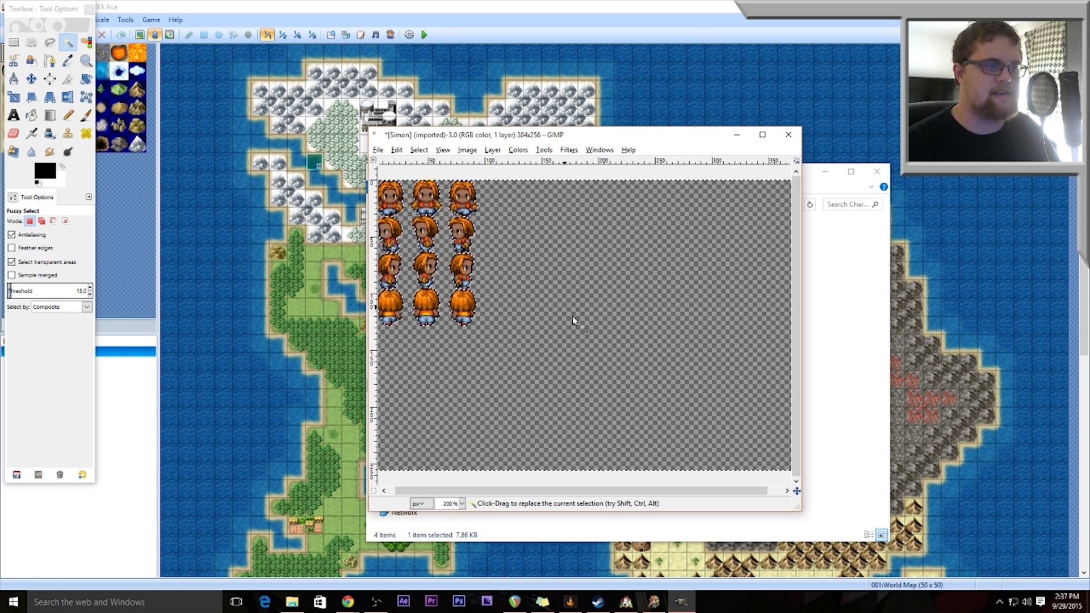
pyautogui.moveTo(565, 493); pyautogui.dragTo(558, 493)
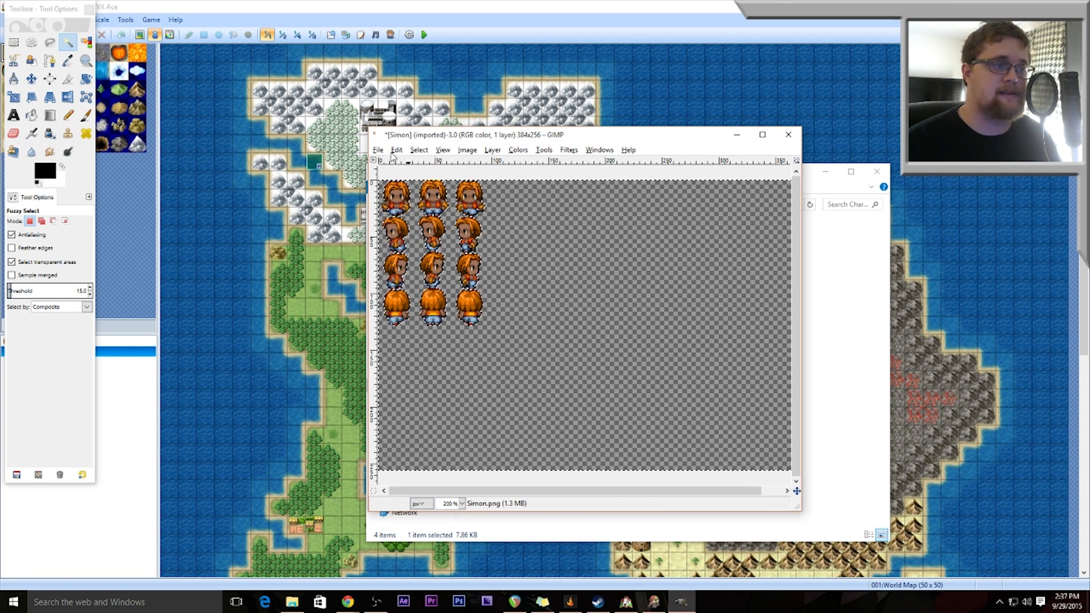
# - Overwrite Simon.png with the edited image and close it in GIMP without saving a separate project file
pyautogui.click(377, 150)
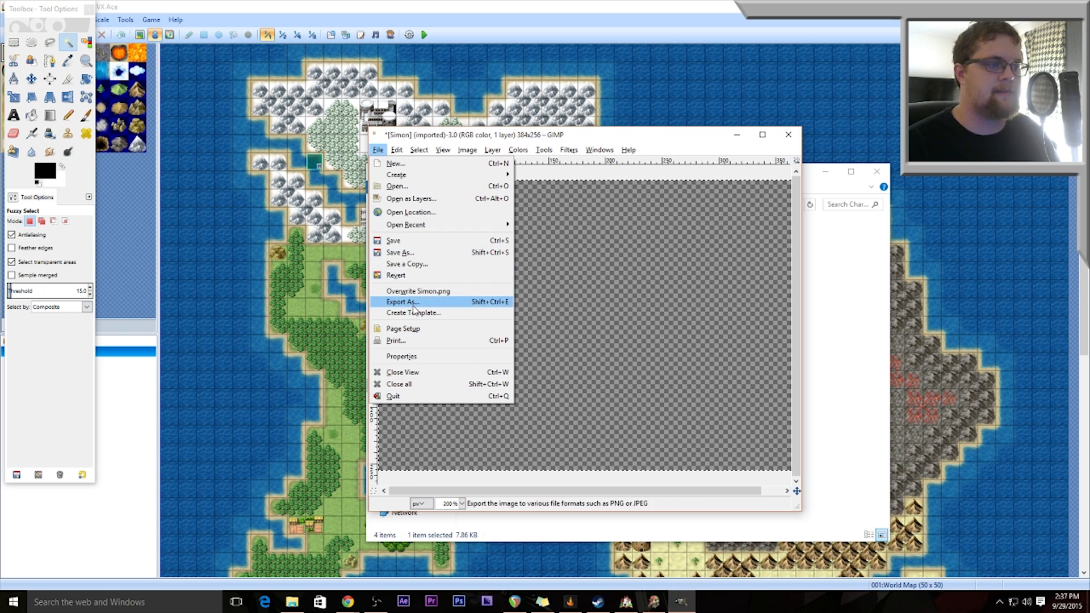
pyautogui.click(418, 291)
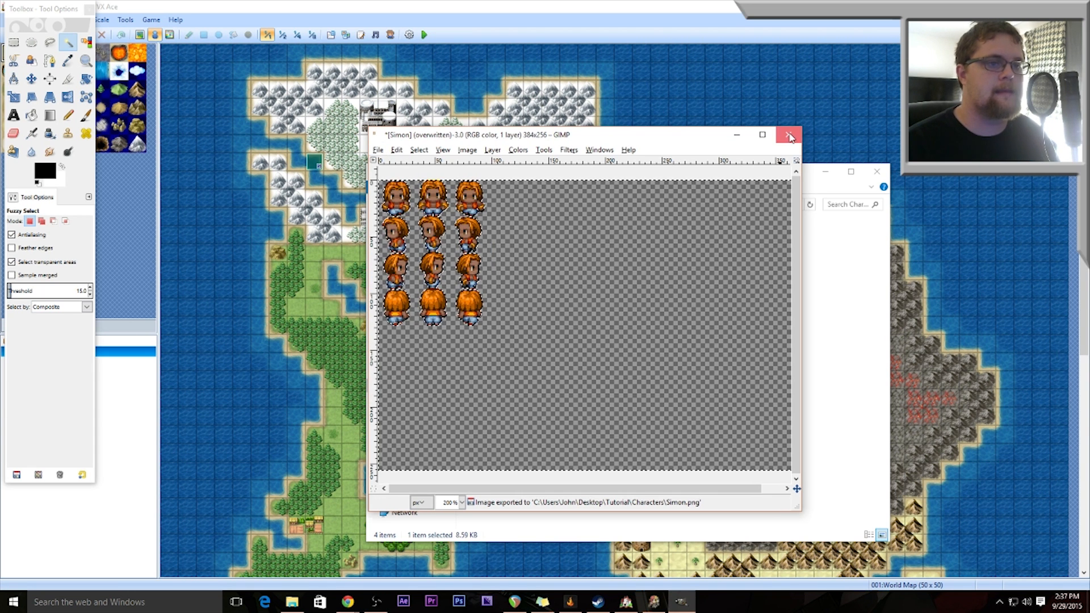
pyautogui.click(788, 135)
pyautogui.click(614, 399)
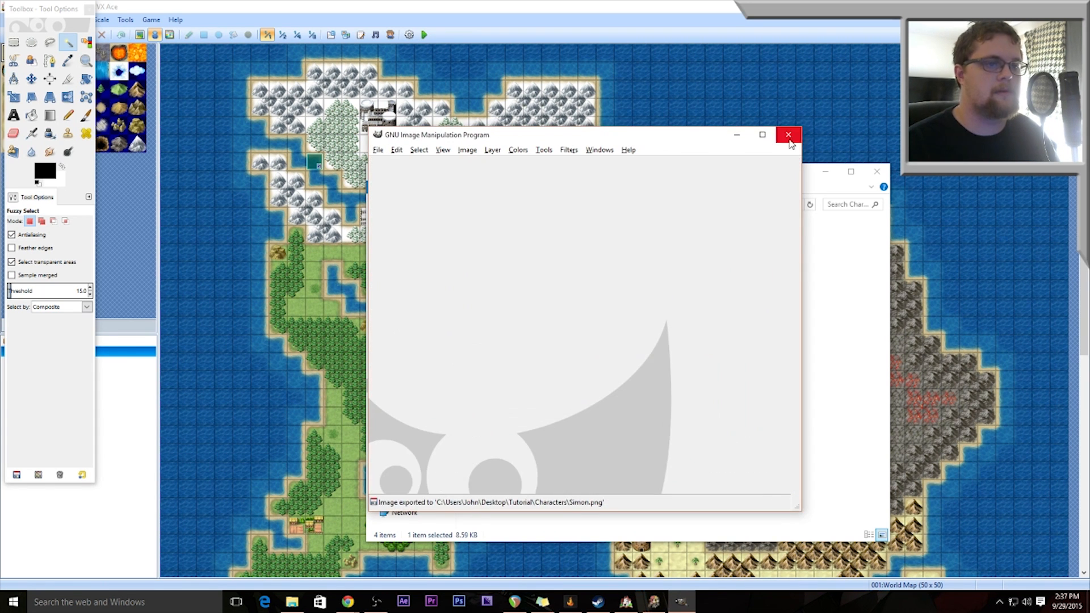
# - Check the Simon image's background in Photos and copy the $Placeholder and Simon image files
pyautogui.doubleClick(620, 265)
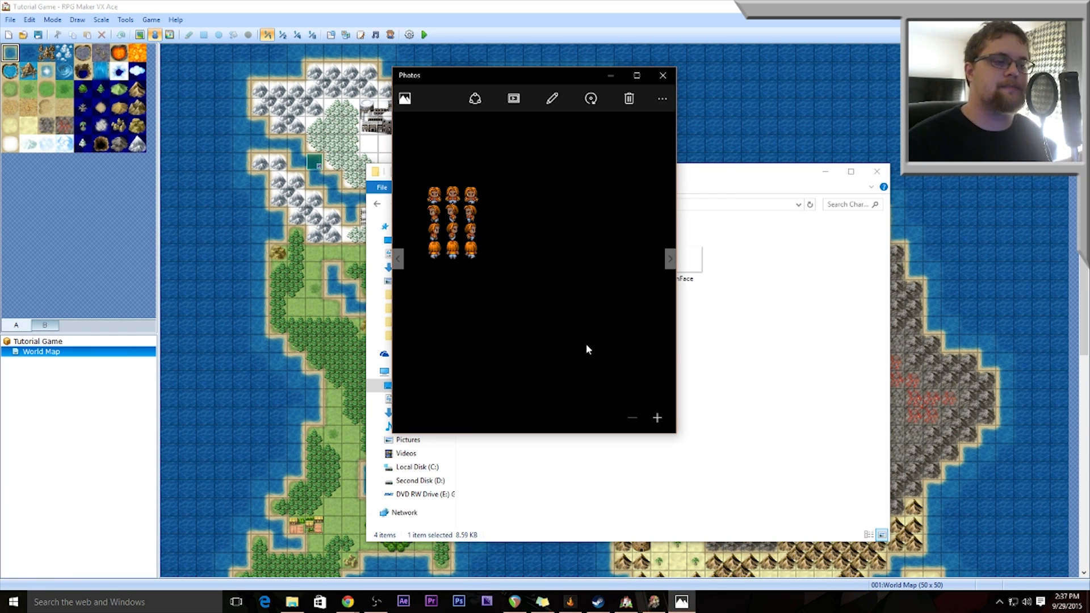
pyautogui.click(669, 80)
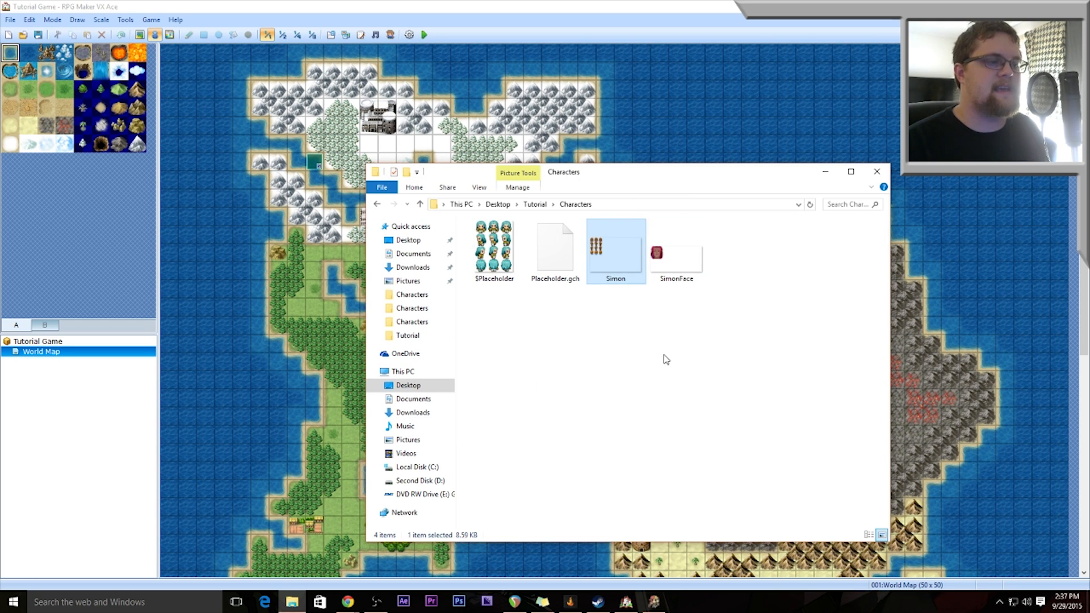
pyautogui.click(494, 249)
pyautogui.keyDown('ctrl'); pyautogui.click(625, 254); pyautogui.keyUp('ctrl')
pyautogui.rightClick(605, 257)
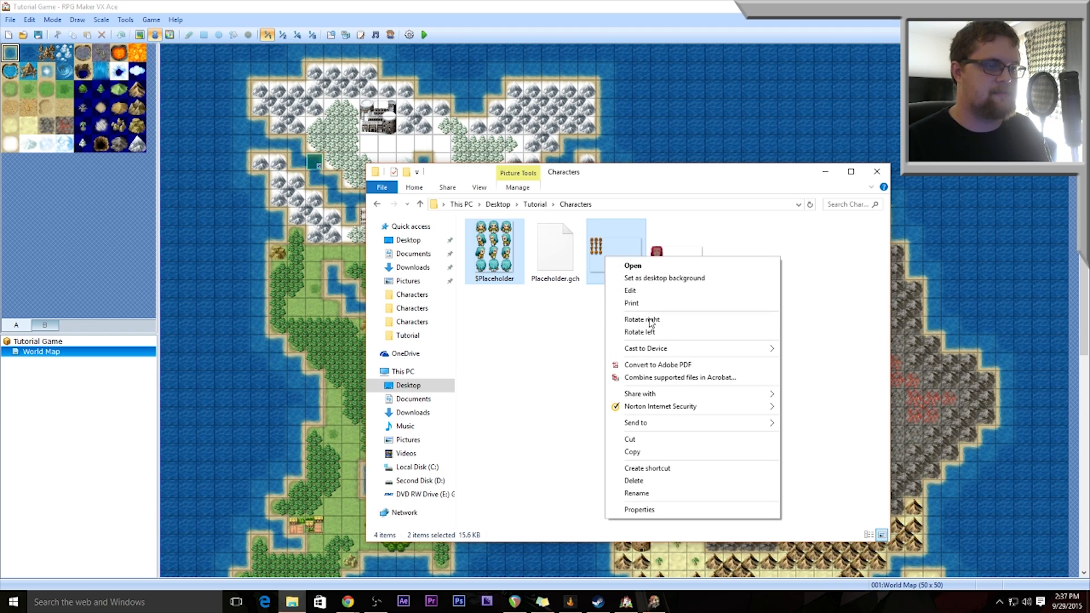
pyautogui.click(645, 454)
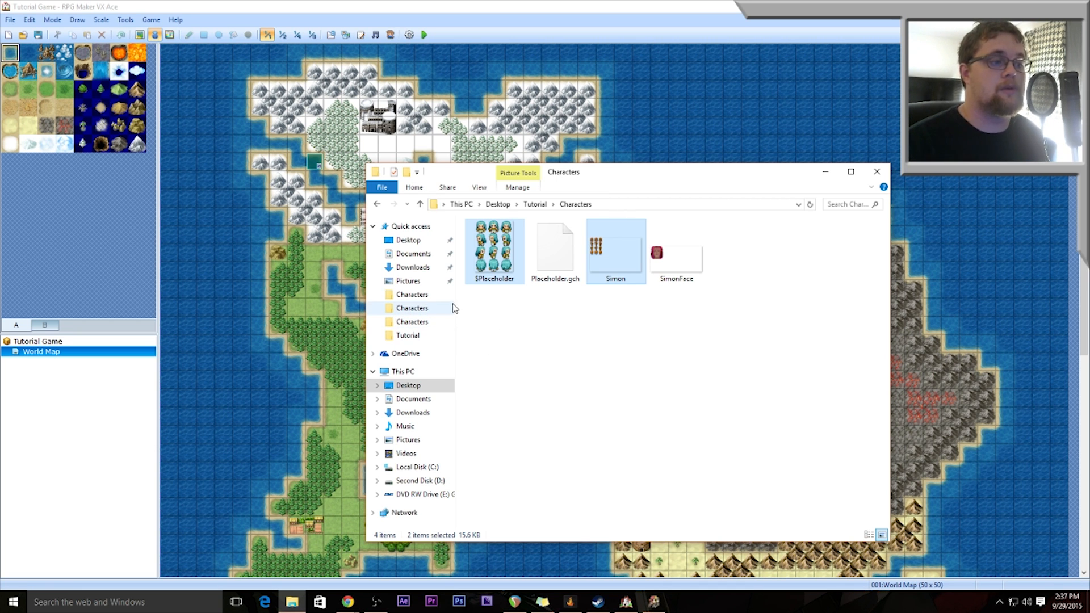
# - Paste the copied sprite files into the Graphics\Characters folder of tutorialgame, under RPGVXAce in Documents
pyautogui.click(414, 256)
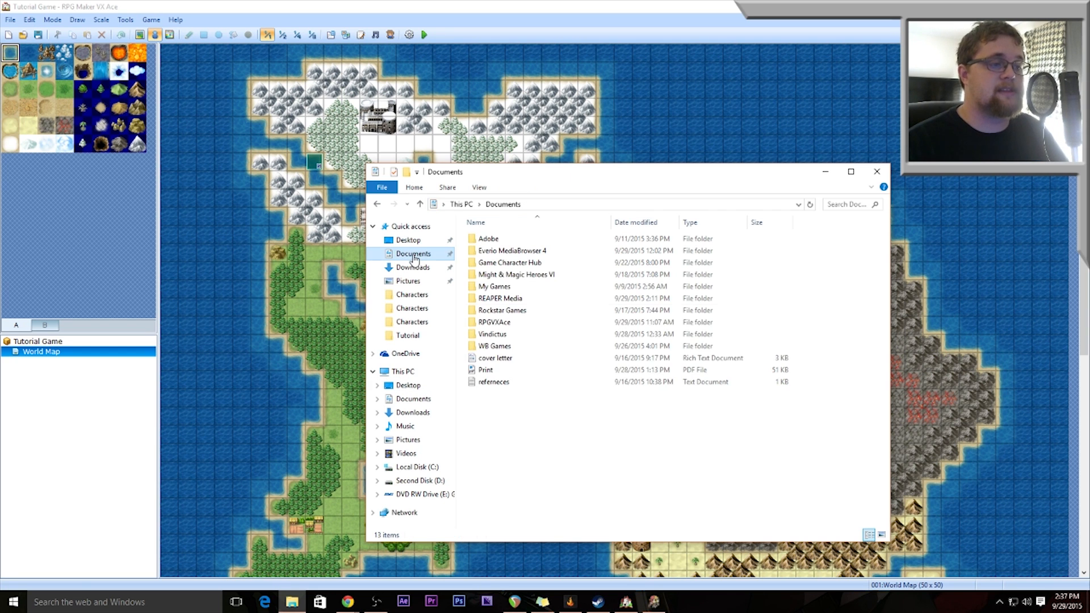
pyautogui.click(501, 324)
pyautogui.doubleClick(501, 324)
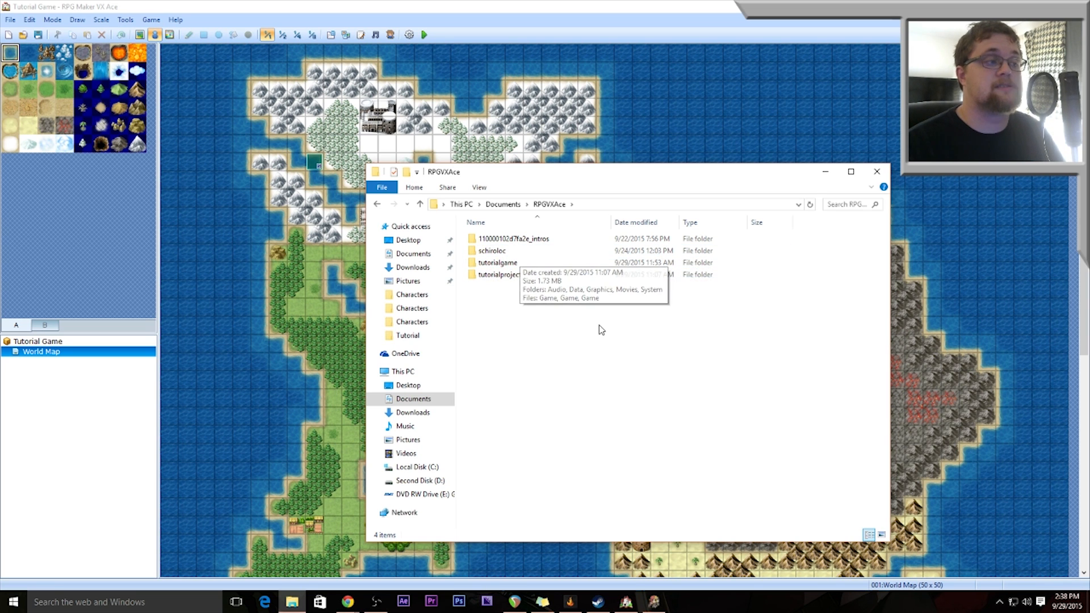
pyautogui.doubleClick(498, 263)
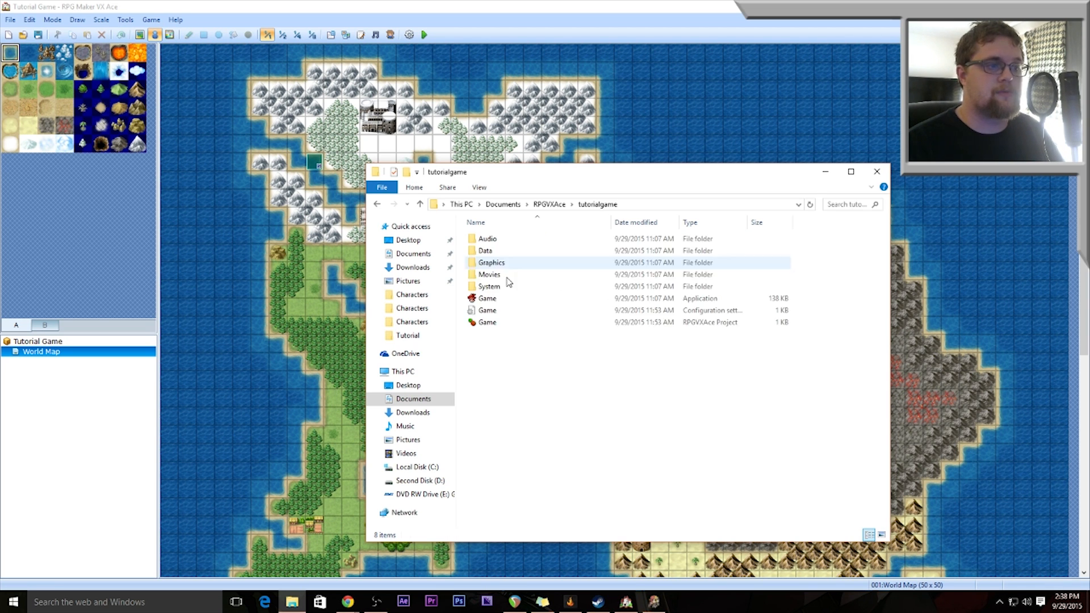
pyautogui.doubleClick(490, 264)
pyautogui.doubleClick(506, 289)
pyautogui.rightClick(577, 377)
pyautogui.click(607, 473)
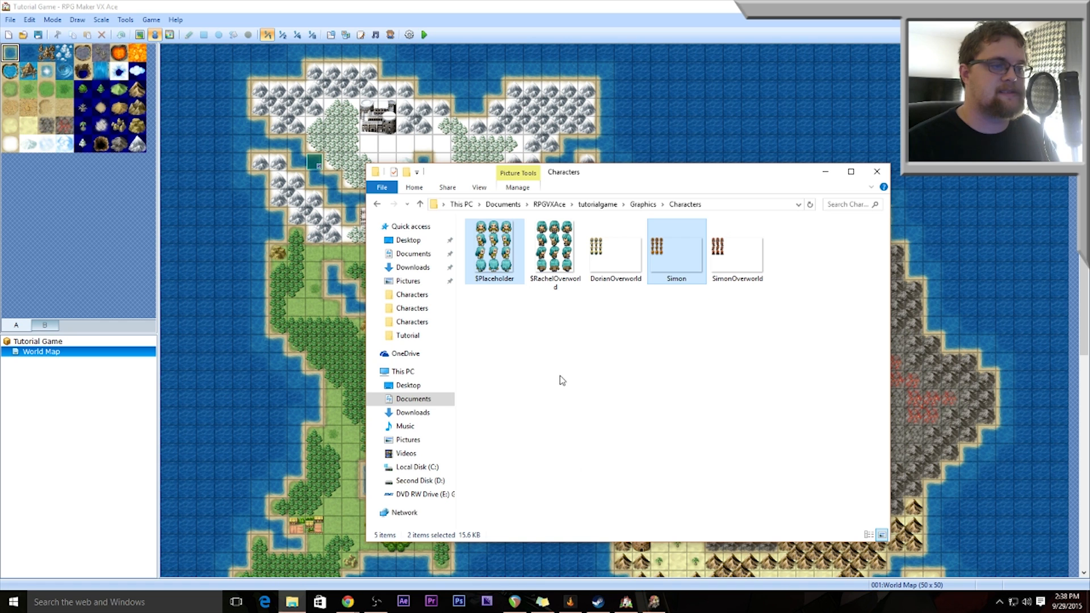
# - Look over the Faces, Titles1 and Titles2 folders in the project's Graphics folder and close the file window
pyautogui.click(378, 204)
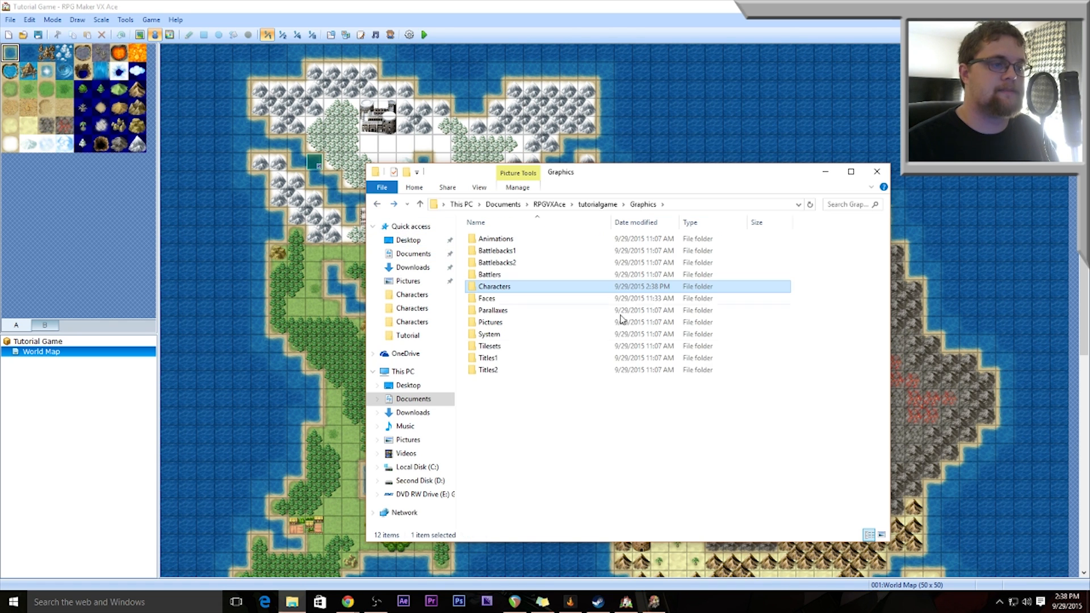
pyautogui.click(500, 300)
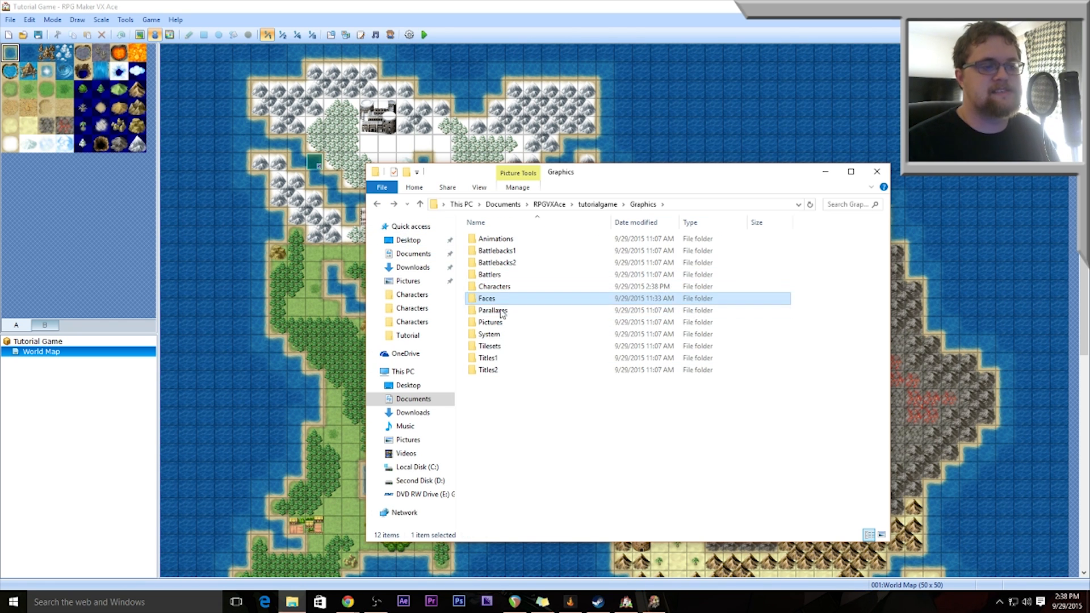
pyautogui.click(506, 369)
pyautogui.click(508, 358)
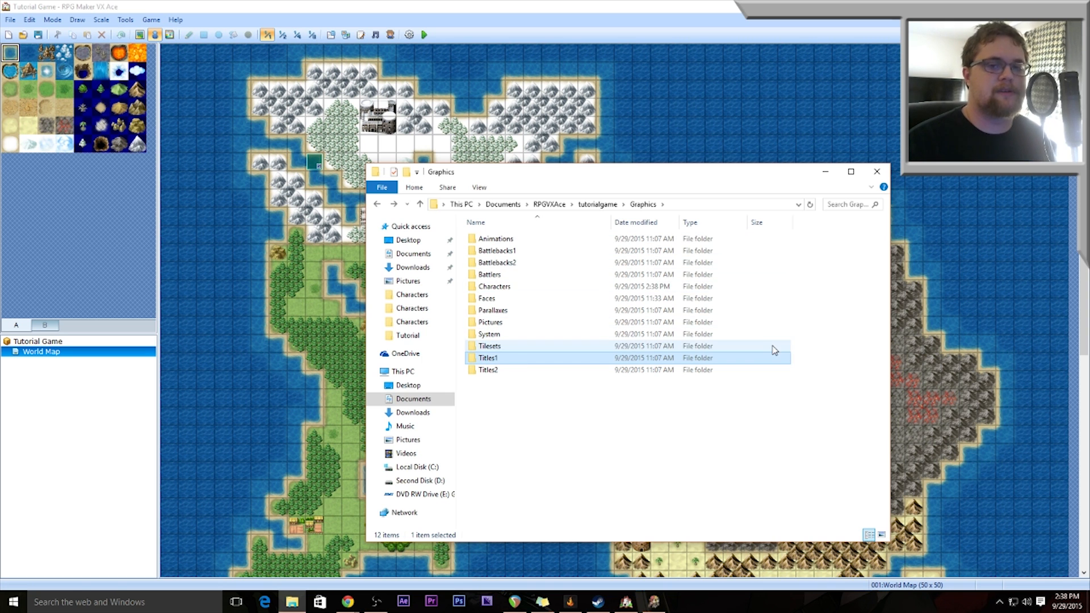
pyautogui.click(877, 171)
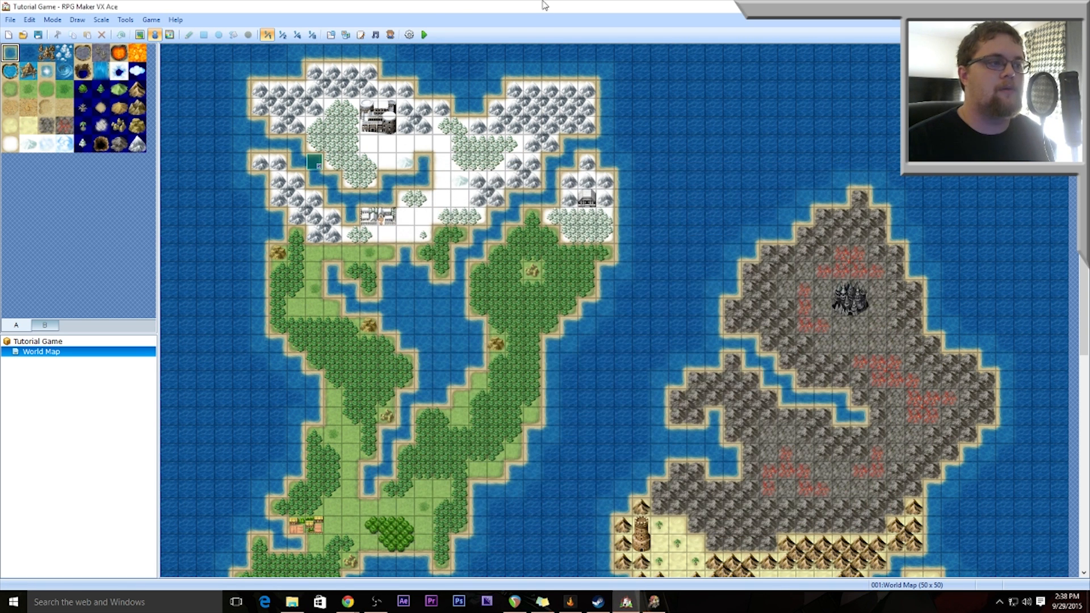
# - Open the RPG Maker database and assign the DorianOverworld character graphic to actor 001
pyautogui.click(331, 35)
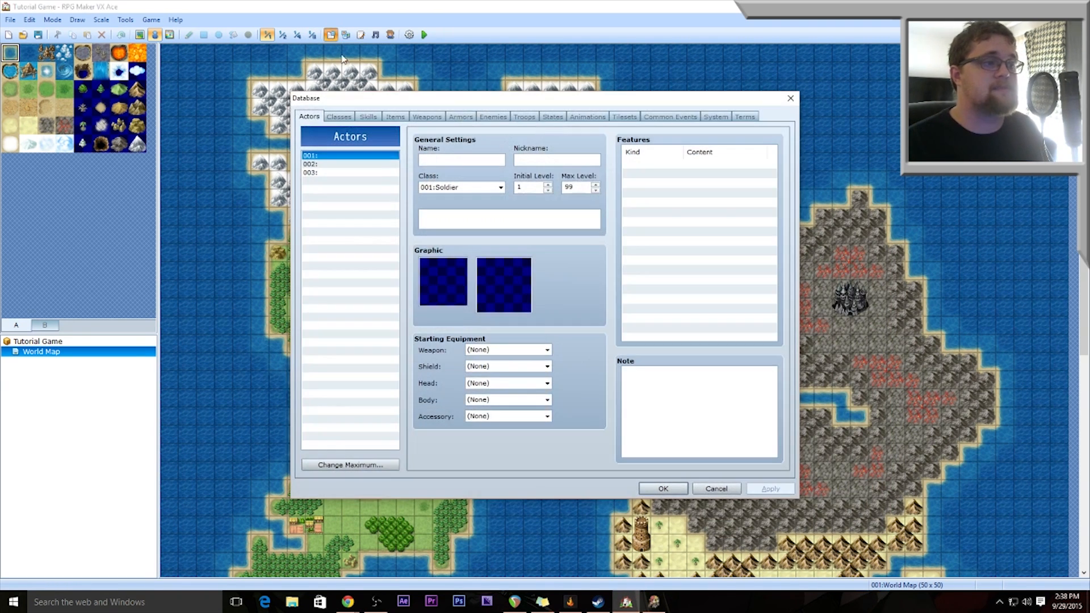
pyautogui.doubleClick(441, 290)
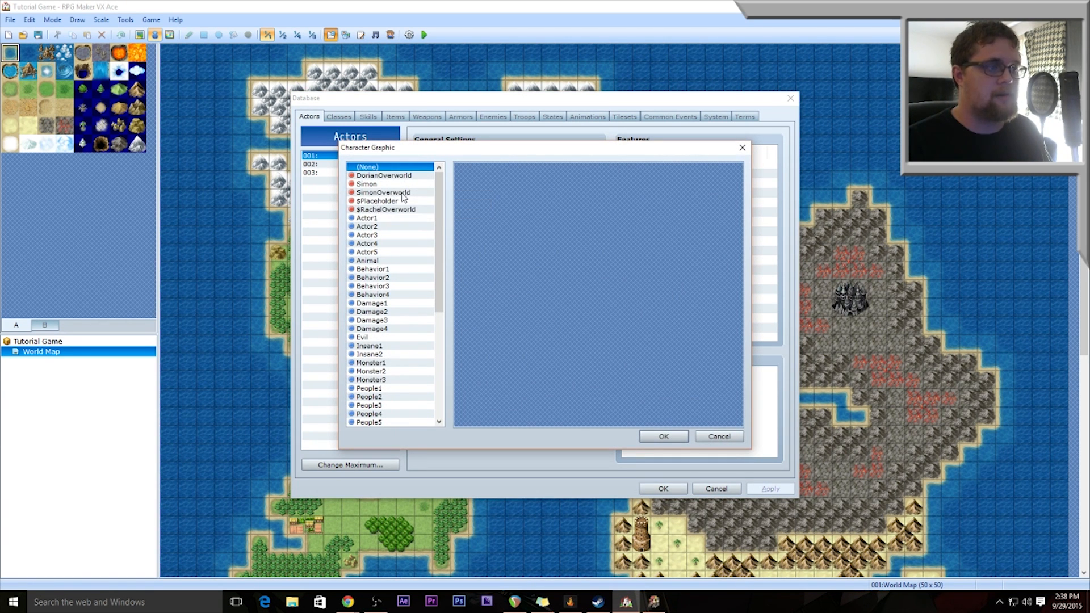
pyautogui.click(375, 176)
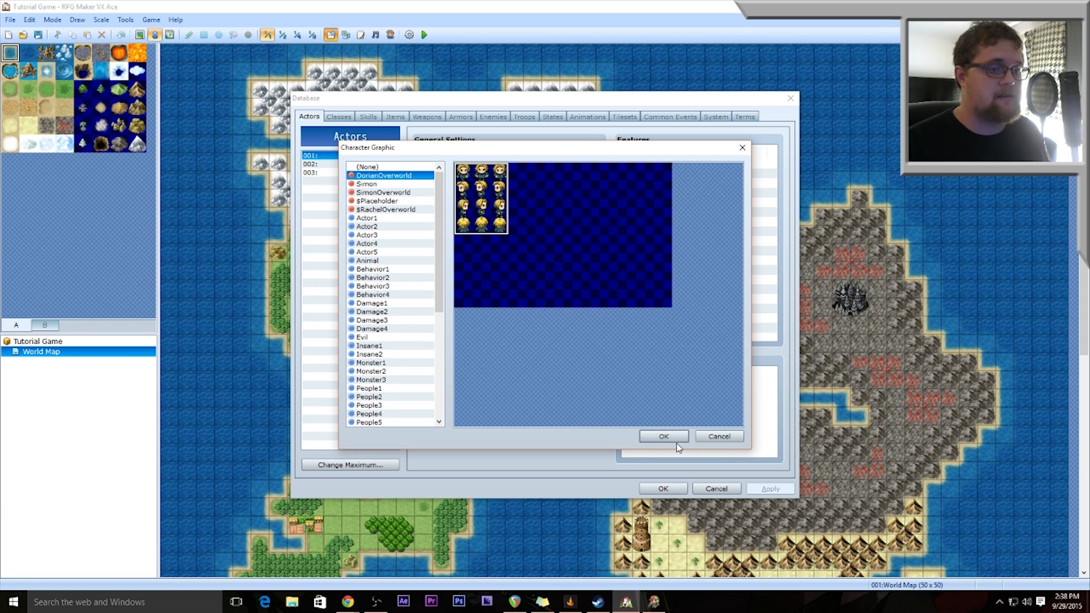
pyautogui.click(664, 437)
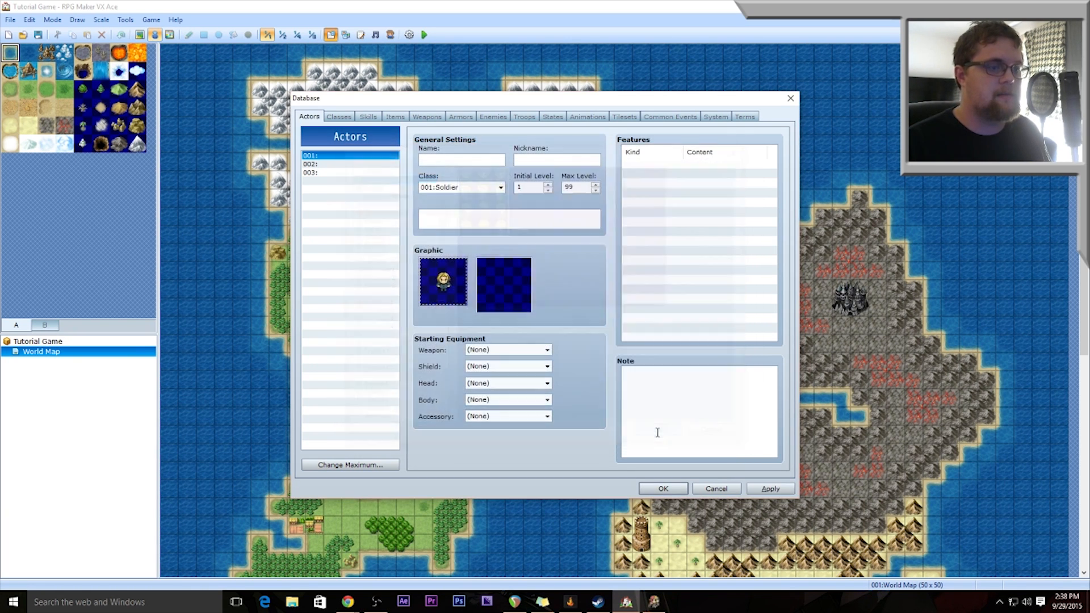
# - Assign the $Placeholder character graphic to actor 002
pyautogui.click(353, 165)
pyautogui.doubleClick(445, 269)
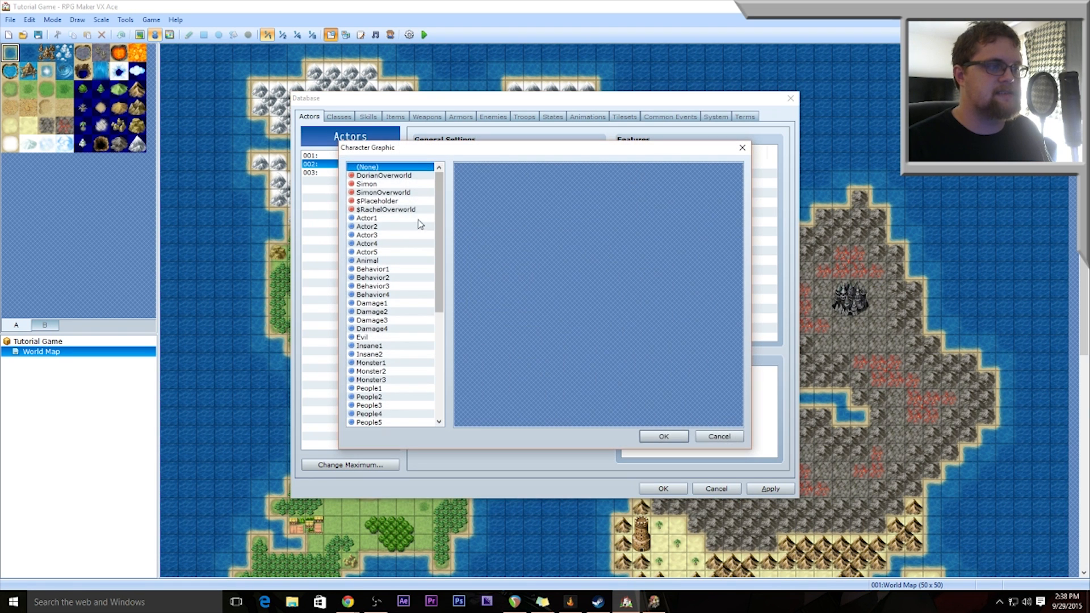
pyautogui.click(390, 202)
pyautogui.click(664, 436)
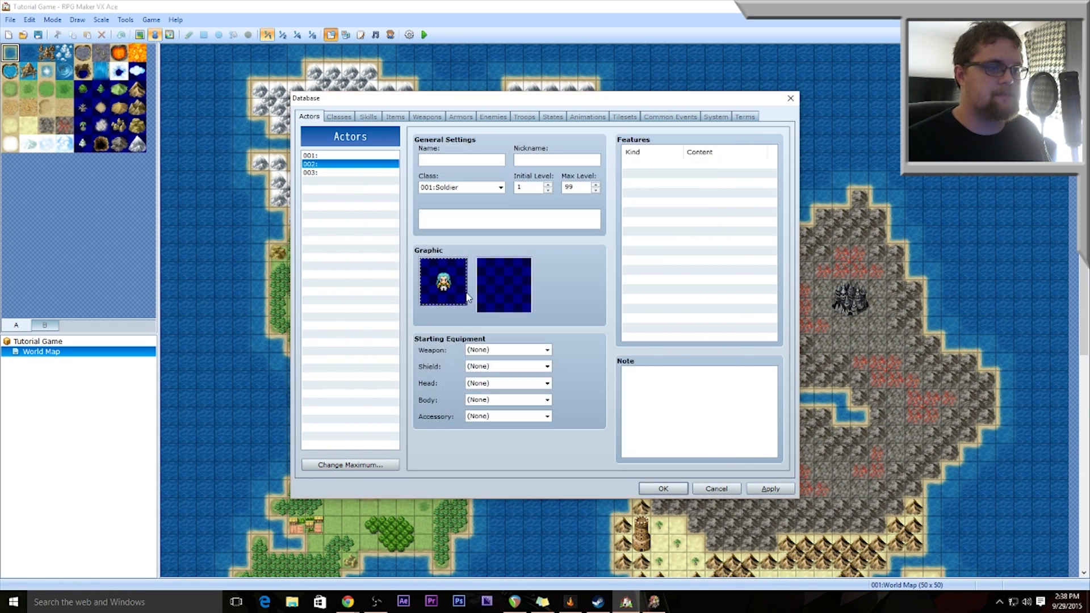
# - Assign the orange-haired Simon character graphic to actor 003
pyautogui.click(323, 173)
pyautogui.doubleClick(454, 287)
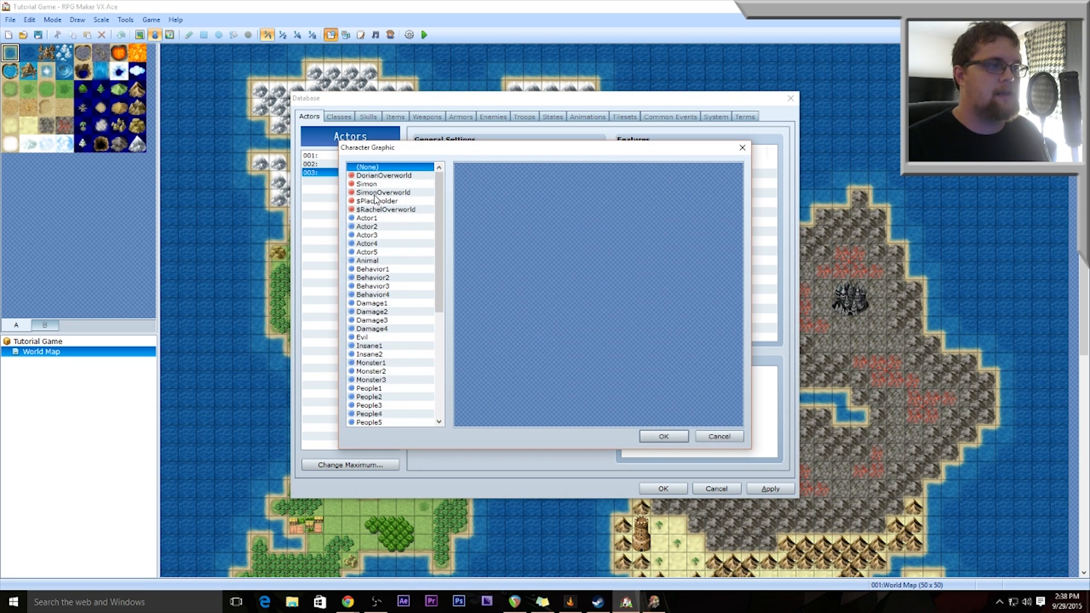
pyautogui.click(376, 184)
pyautogui.click(663, 437)
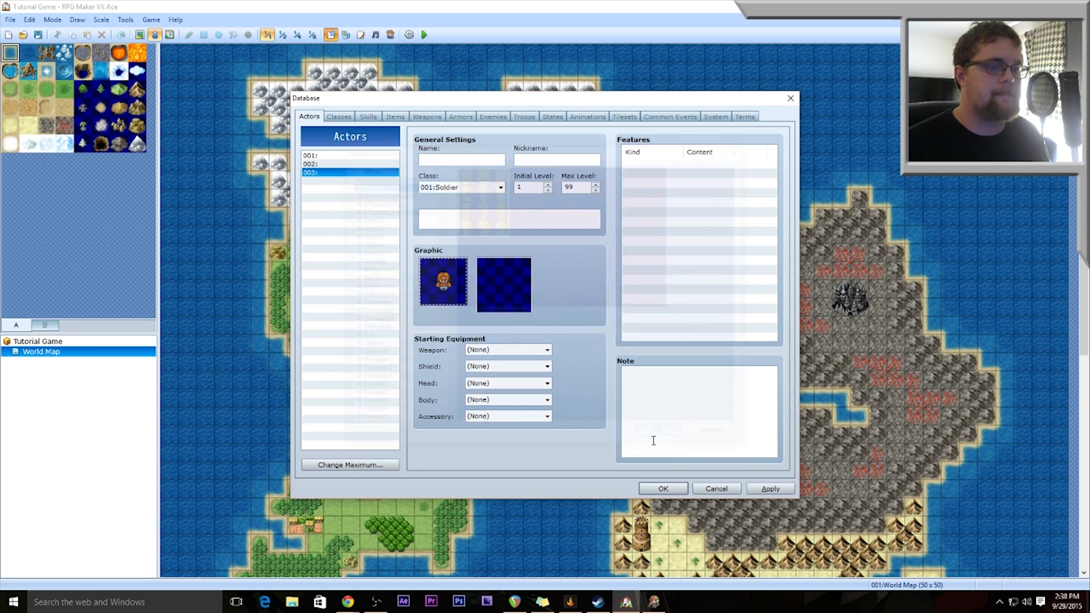